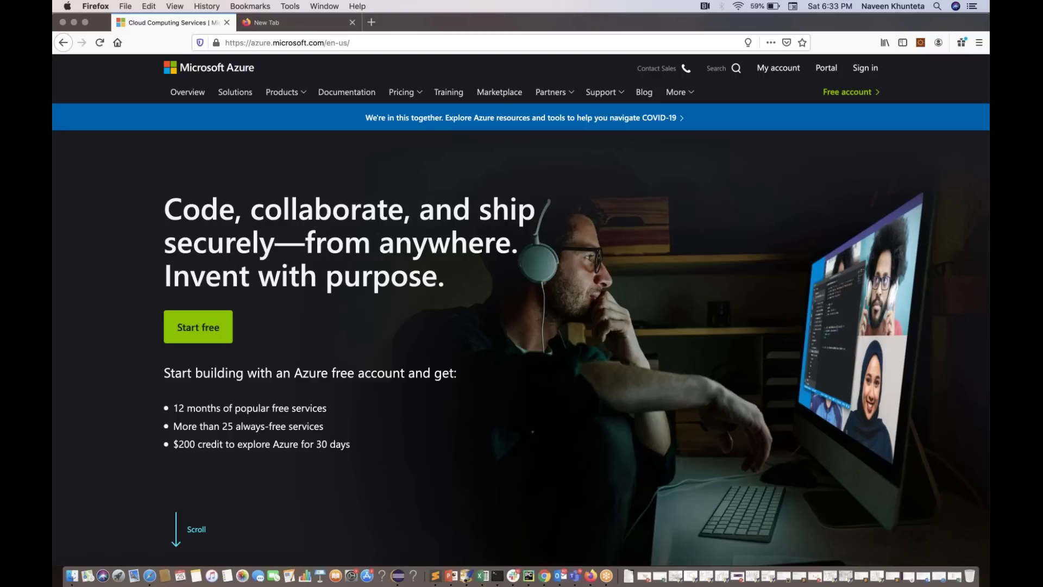
# Sign in to the Azure website with the saved Microsoft account and its autofilled password
pyautogui.press('ctrl+super+f')
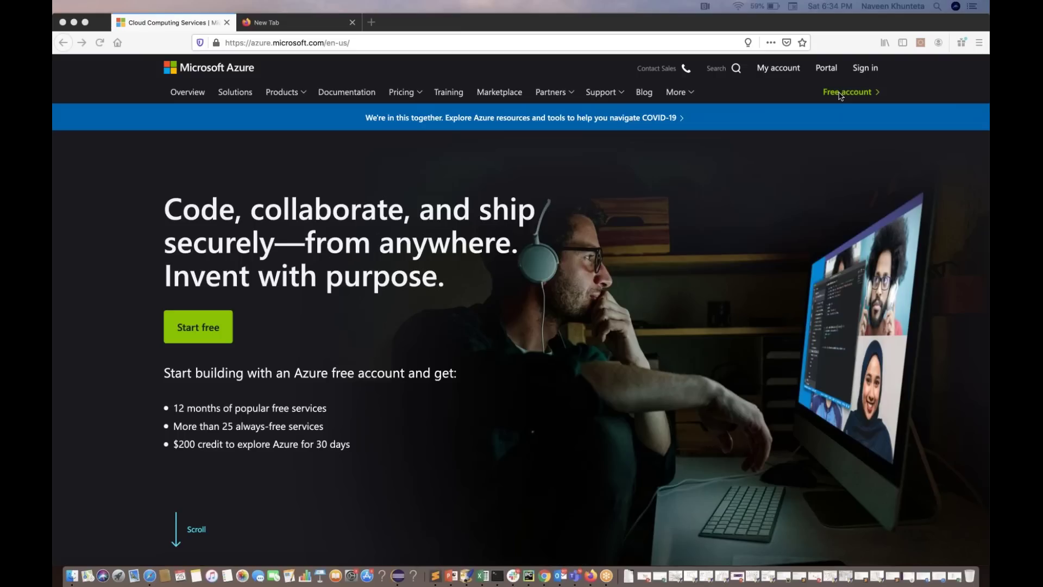
pyautogui.click(860, 73)
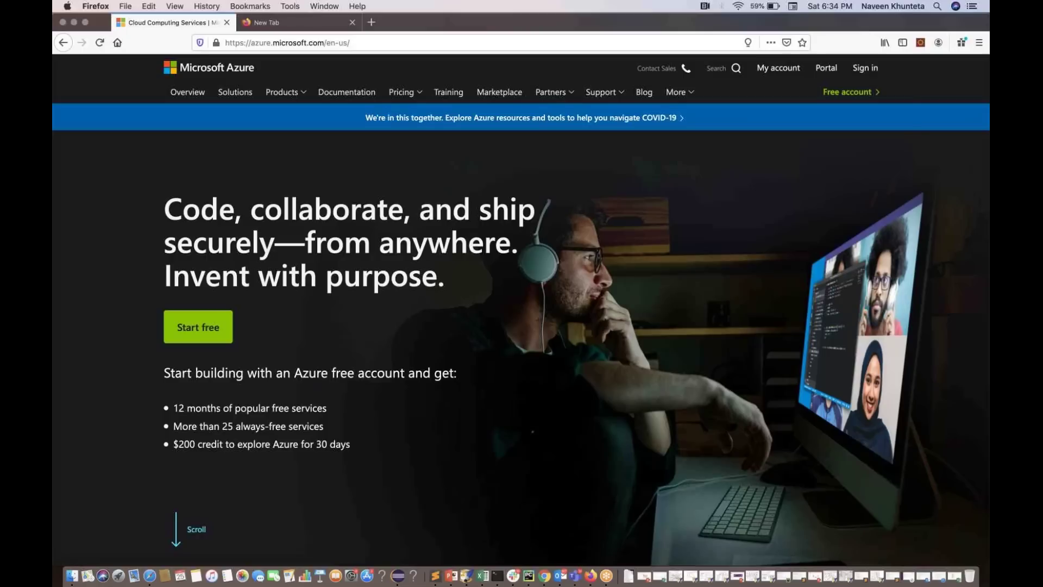
pyautogui.click(864, 68)
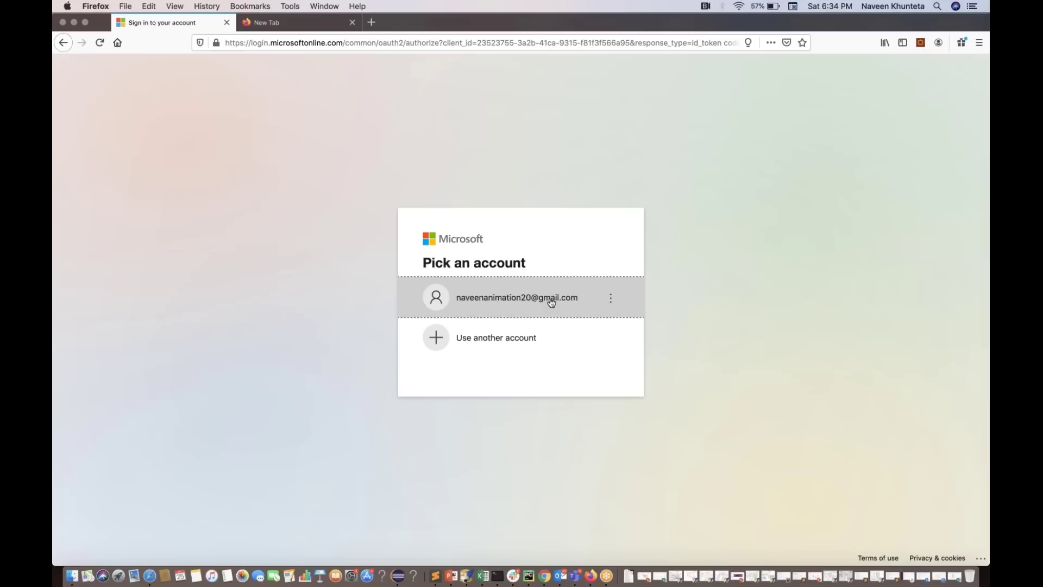
pyautogui.click(507, 302)
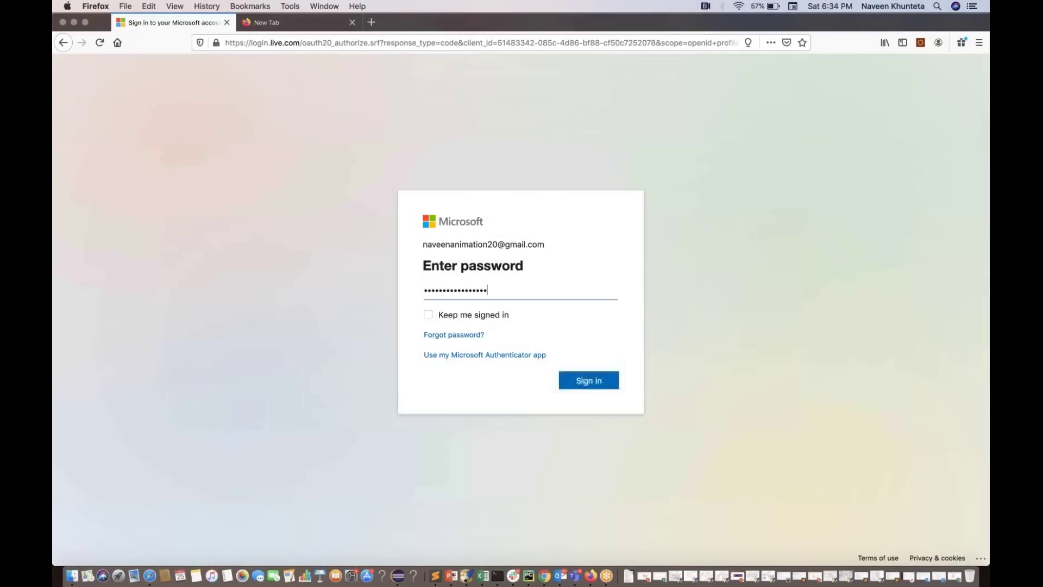
pyautogui.click(585, 382)
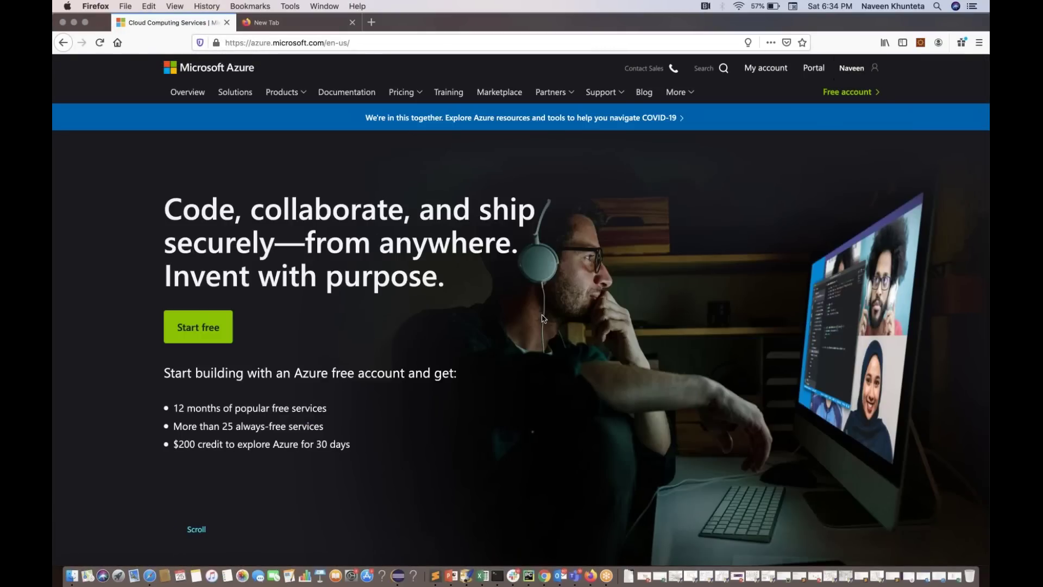
pyautogui.scroll(-5, 540, 318)
pyautogui.scroll(5, 540, 319)
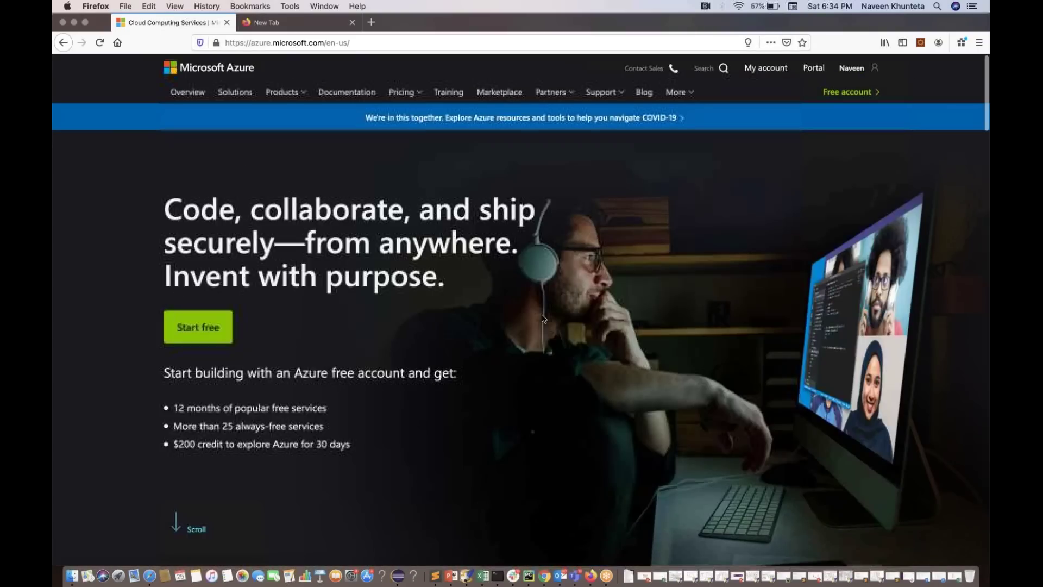
# Load dev.azure.com and choose Start free to reach the projects page listing NaveenDemo
pyautogui.click(429, 41)
pyautogui.write('https://dev.azure.com/naveenanimation20')
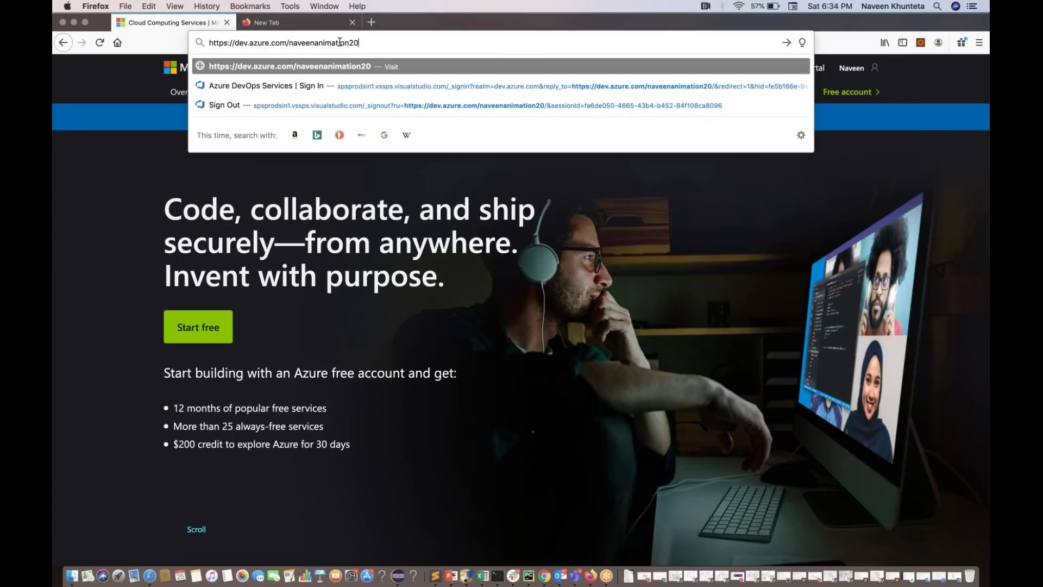
pyautogui.doubleClick(340, 42)
pyautogui.press('BackSpace')
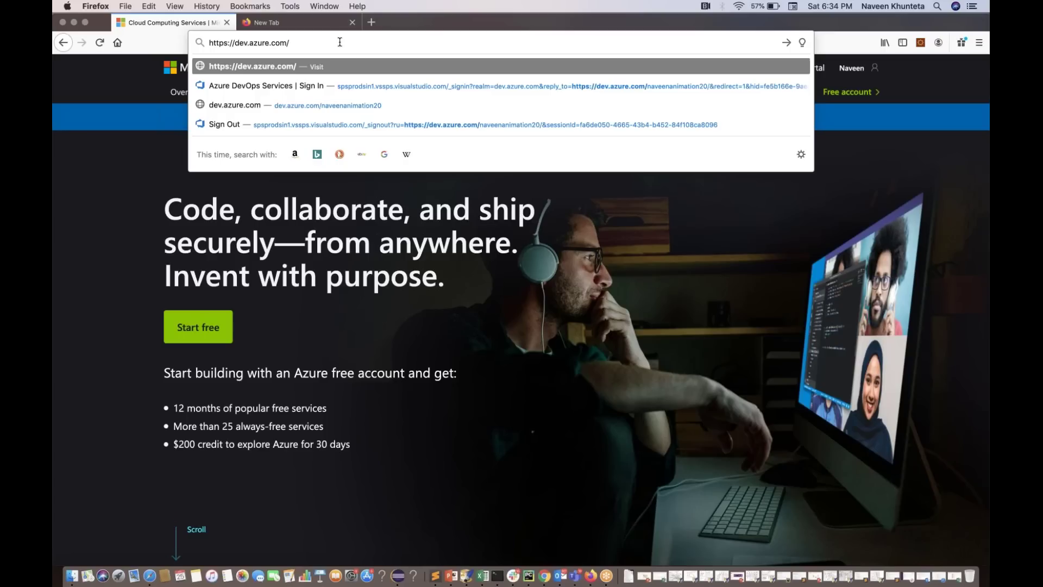
pyautogui.press('Return')
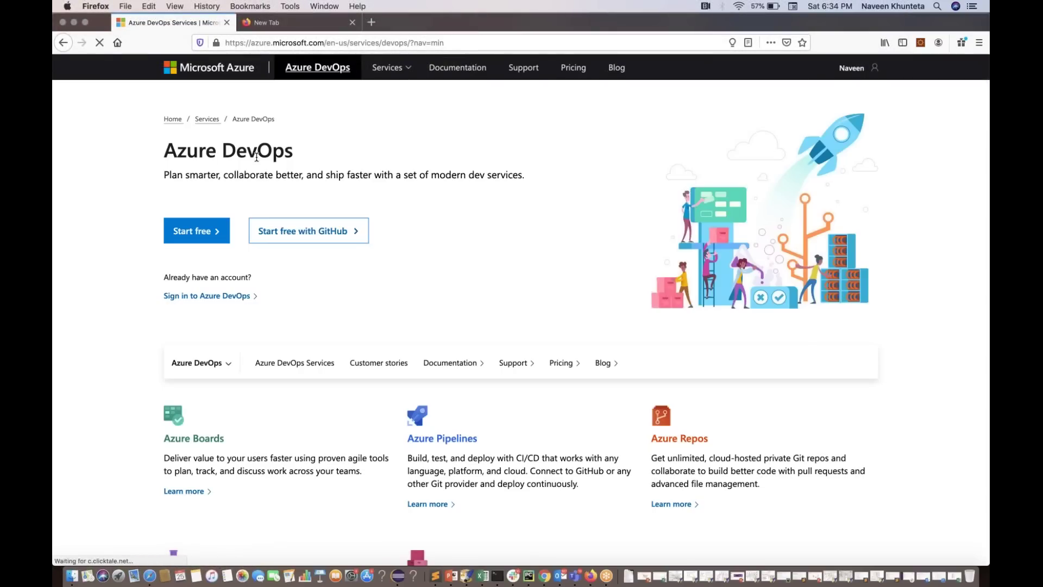
pyautogui.click(206, 233)
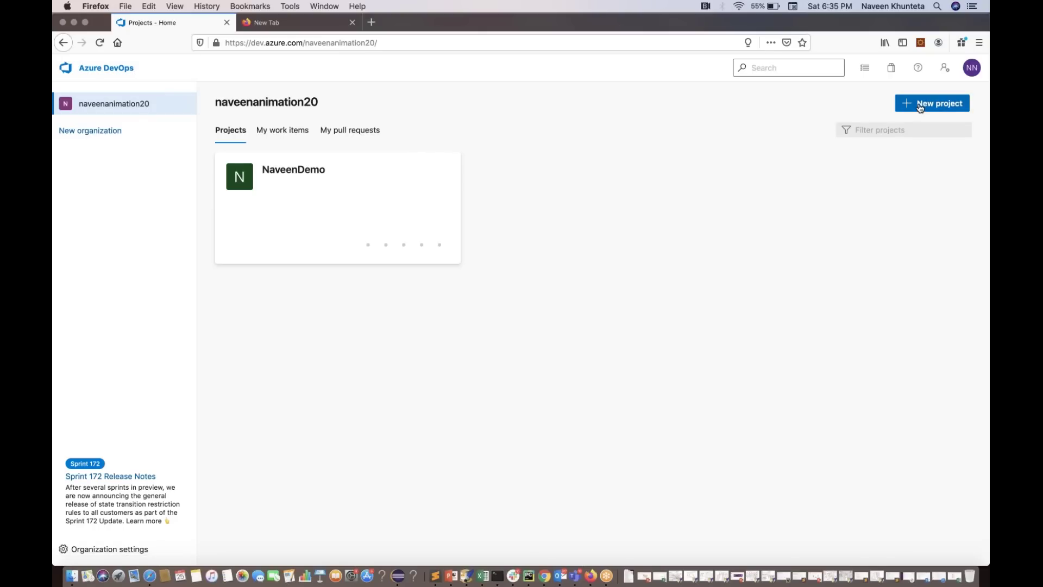
pyautogui.moveTo(270, 181)
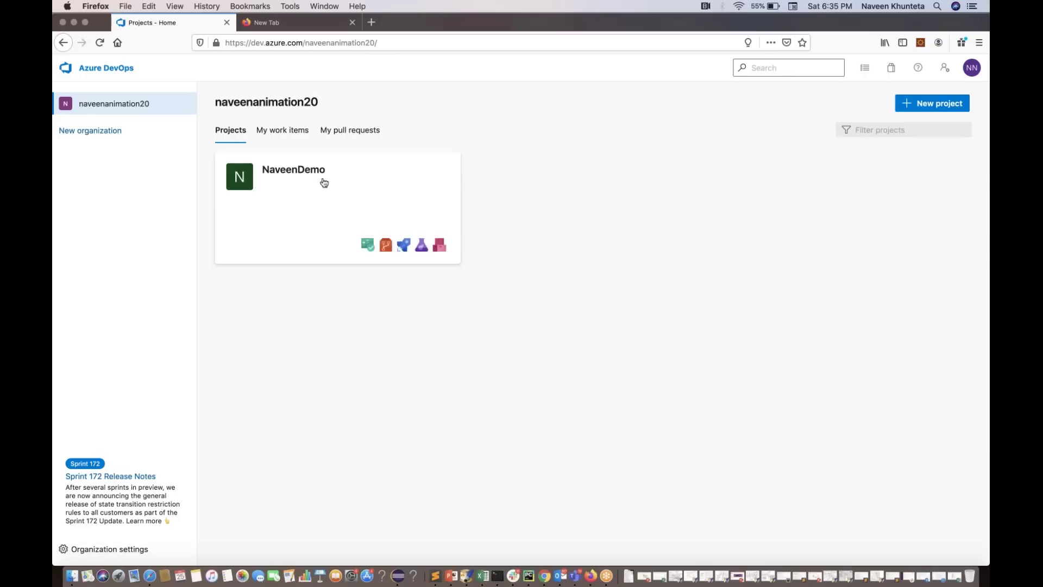
# Create public project SeleniumDemo with description 'Test Selenium Automation onAzure'
pyautogui.click(928, 103)
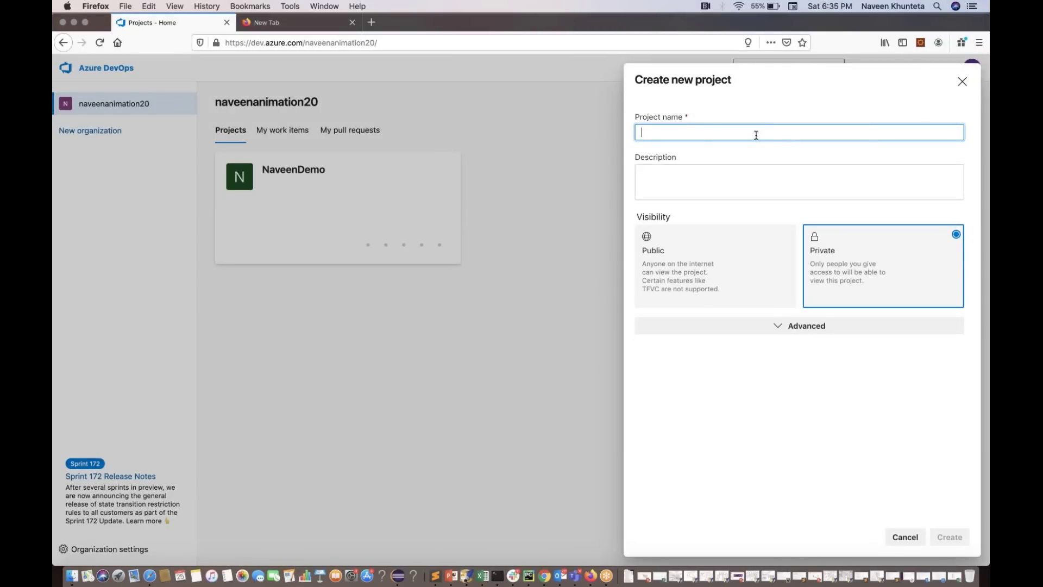
pyautogui.write('Seleniu')
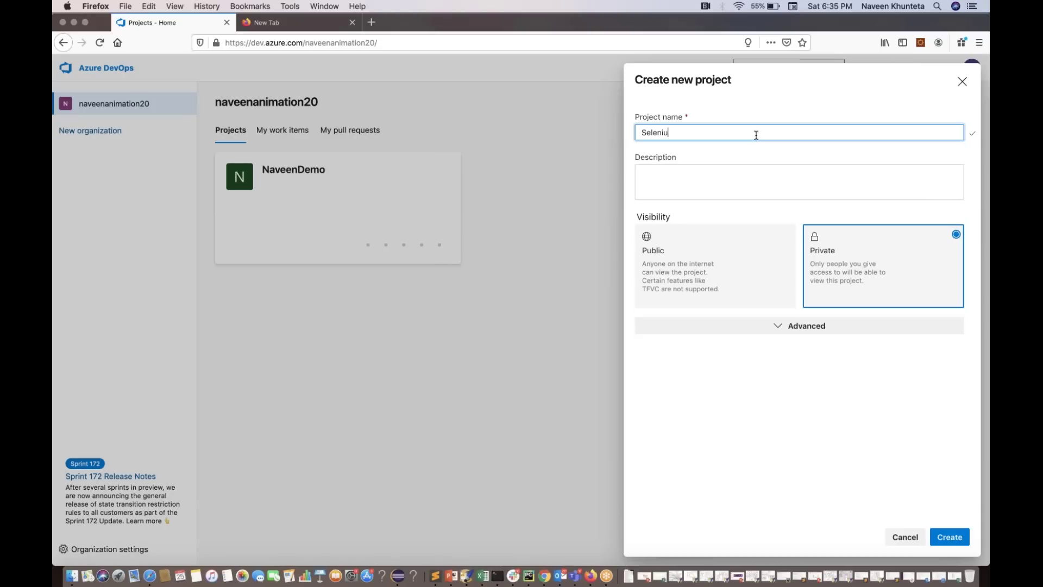
pyautogui.write('mDemo')
pyautogui.click(727, 181)
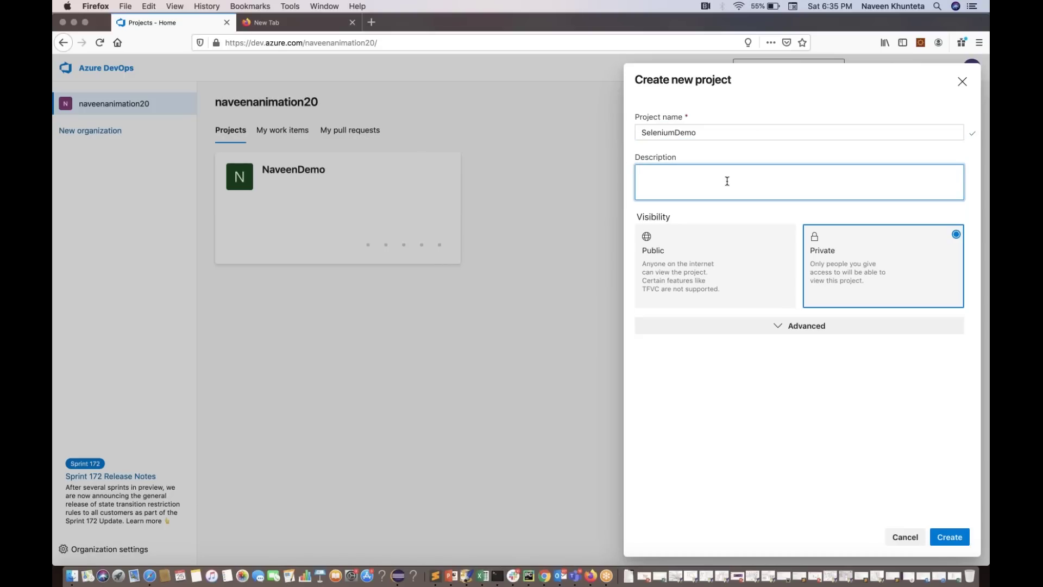
pyautogui.write('Test S')
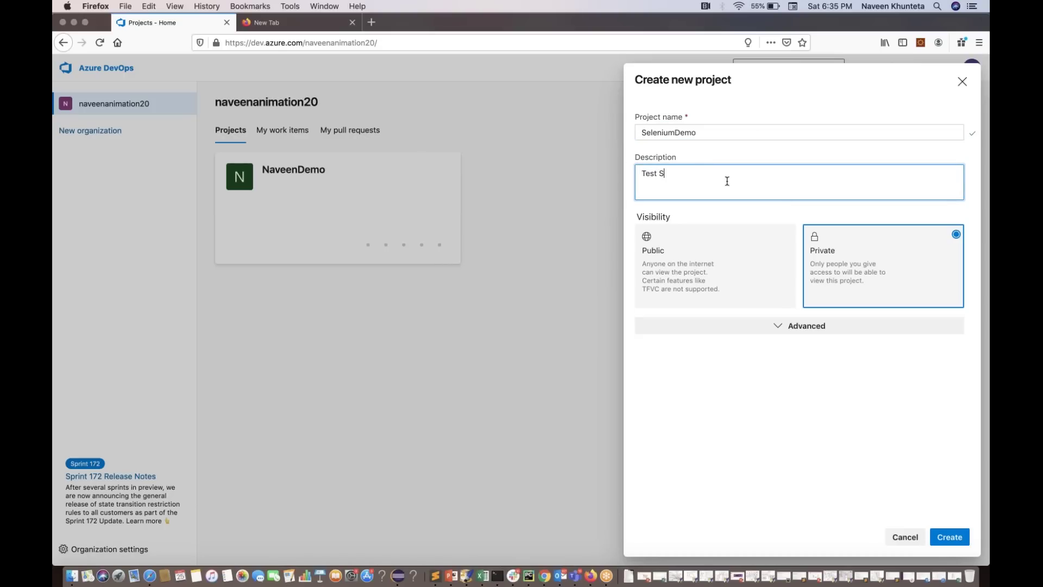
pyautogui.write('elenium Automation onAzure')
pyautogui.click(703, 265)
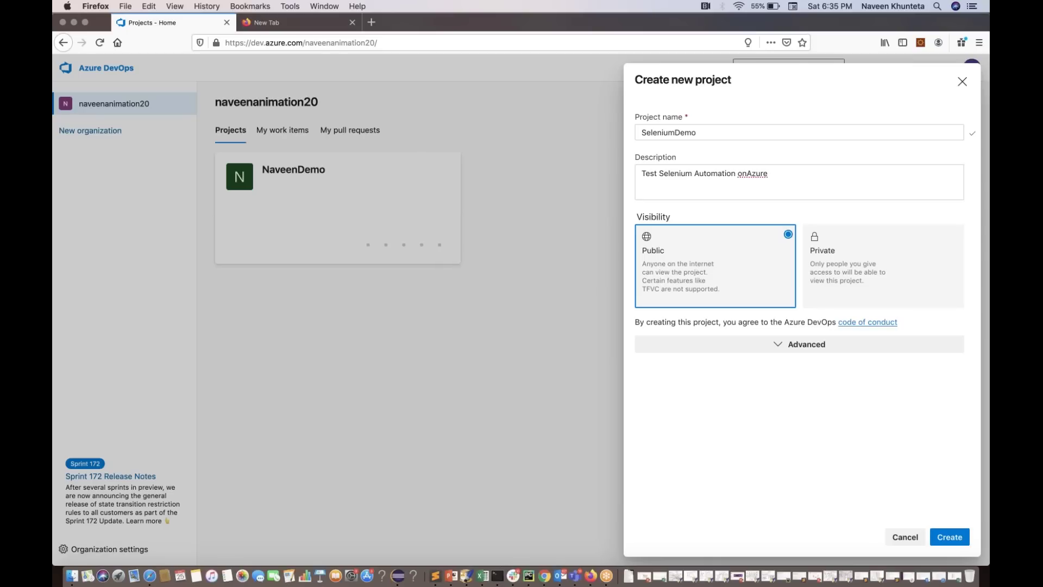
pyautogui.click(947, 537)
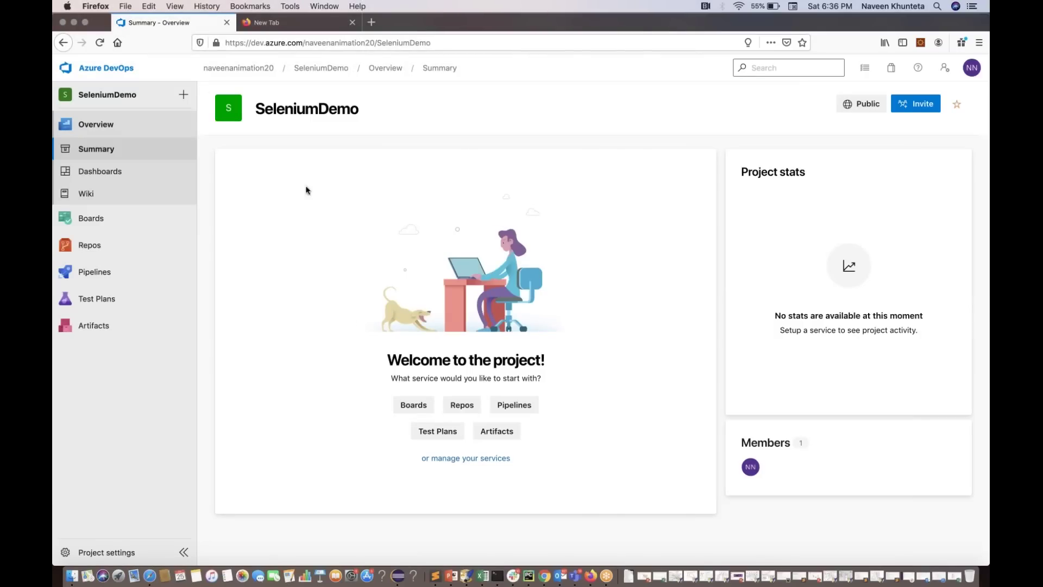
# Browse the project's Dashboards, Summary and Wiki, then go to the empty Pipelines page
pyautogui.doubleClick(291, 109)
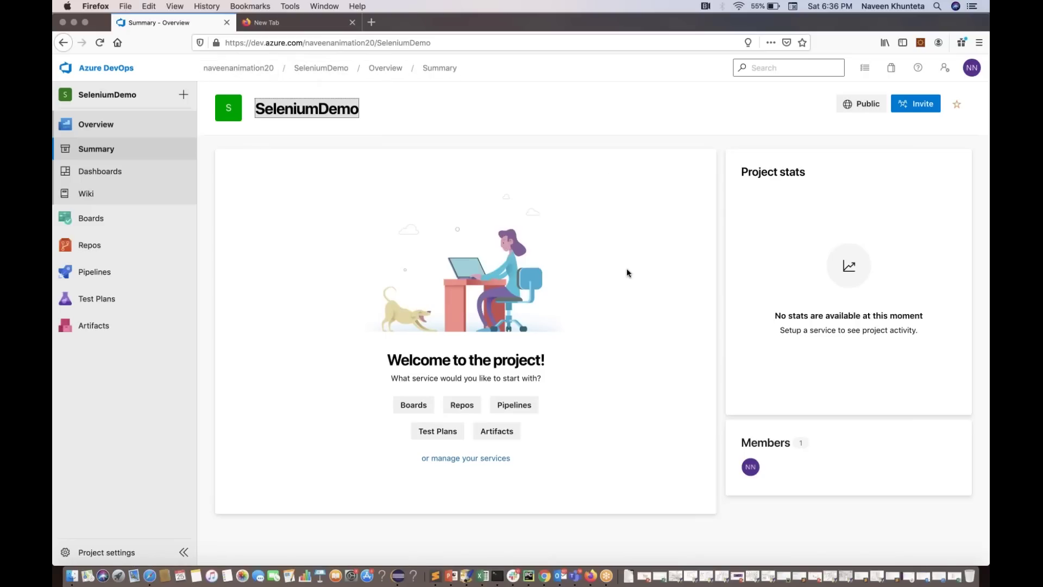
pyautogui.click(115, 171)
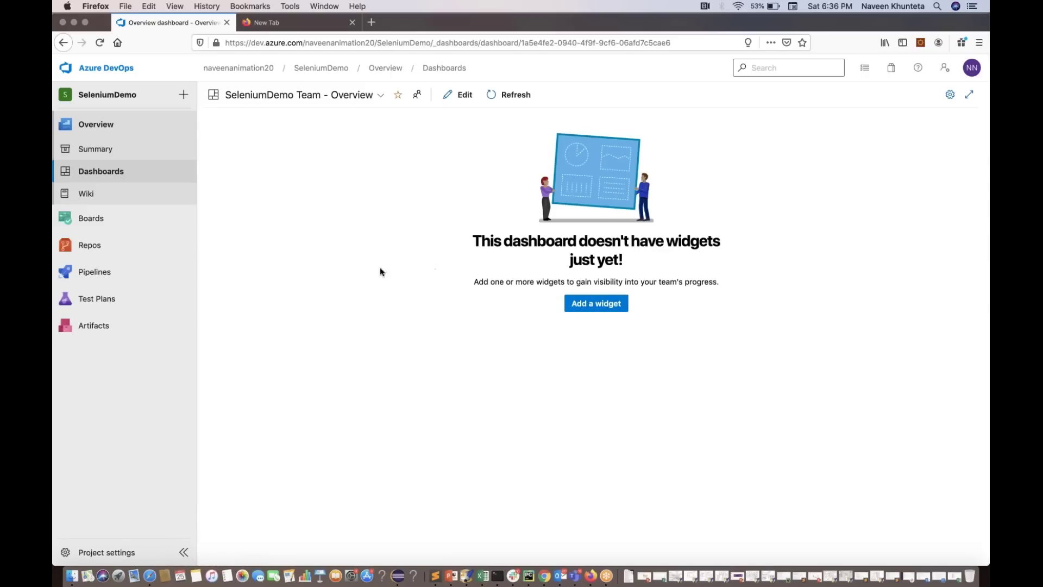
pyautogui.click(970, 66)
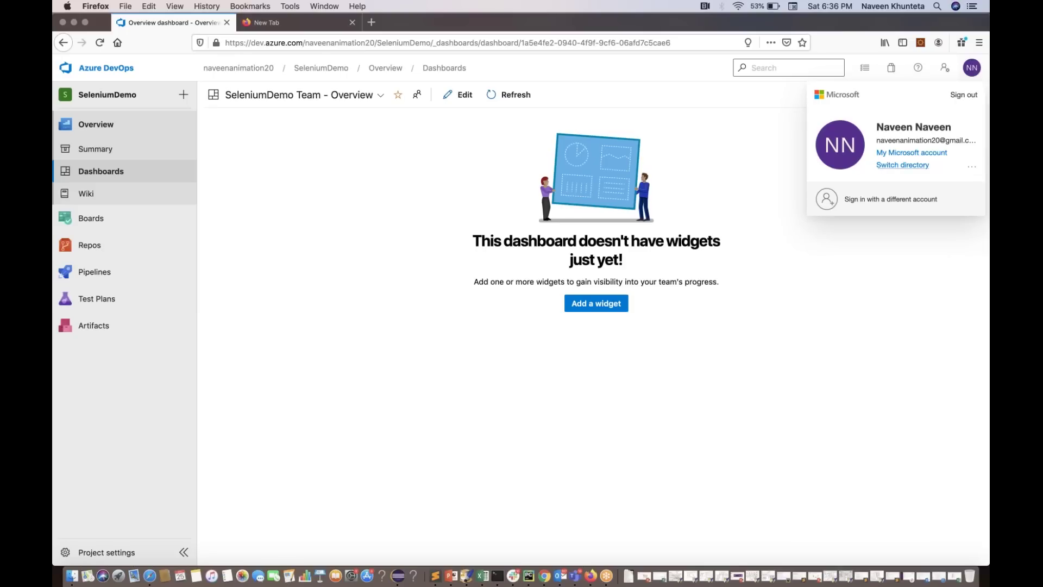
pyautogui.click(924, 205)
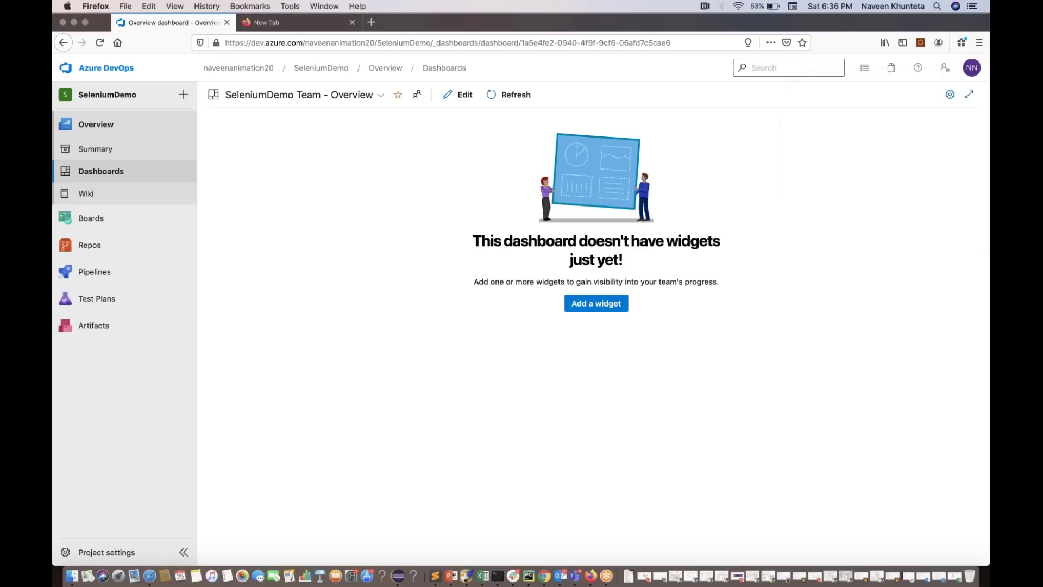
pyautogui.click(101, 155)
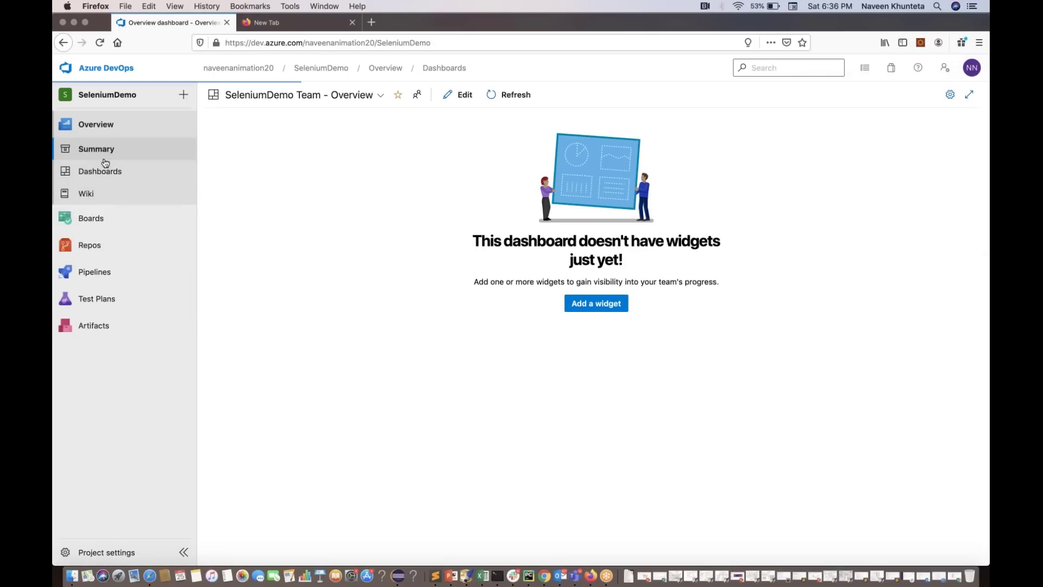
pyautogui.click(94, 125)
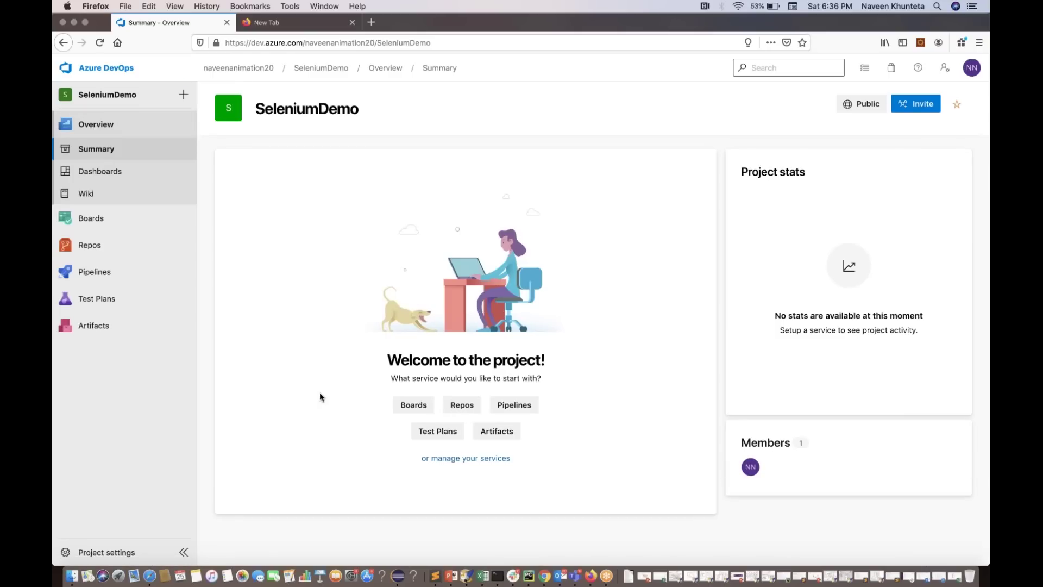
pyautogui.click(92, 199)
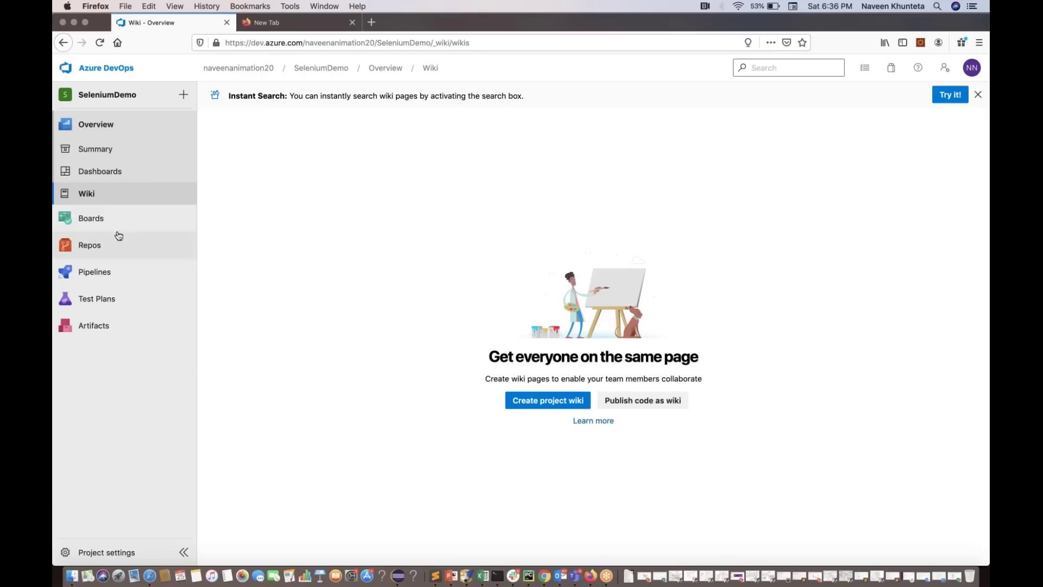
pyautogui.click(96, 280)
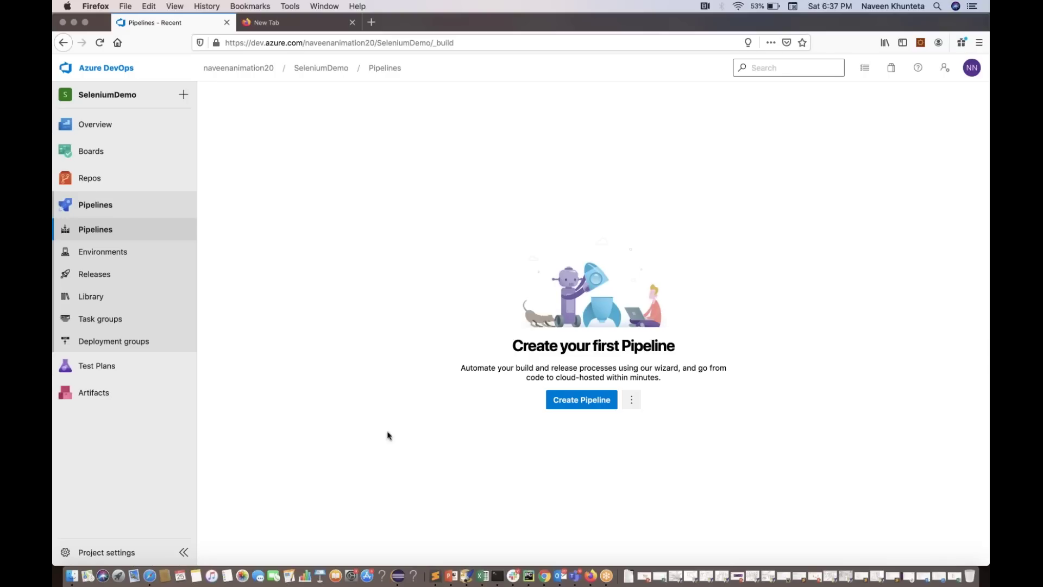
# Start a new pipeline with the classic (non-YAML) editor, taking source code from GitHub
pyautogui.click(574, 401)
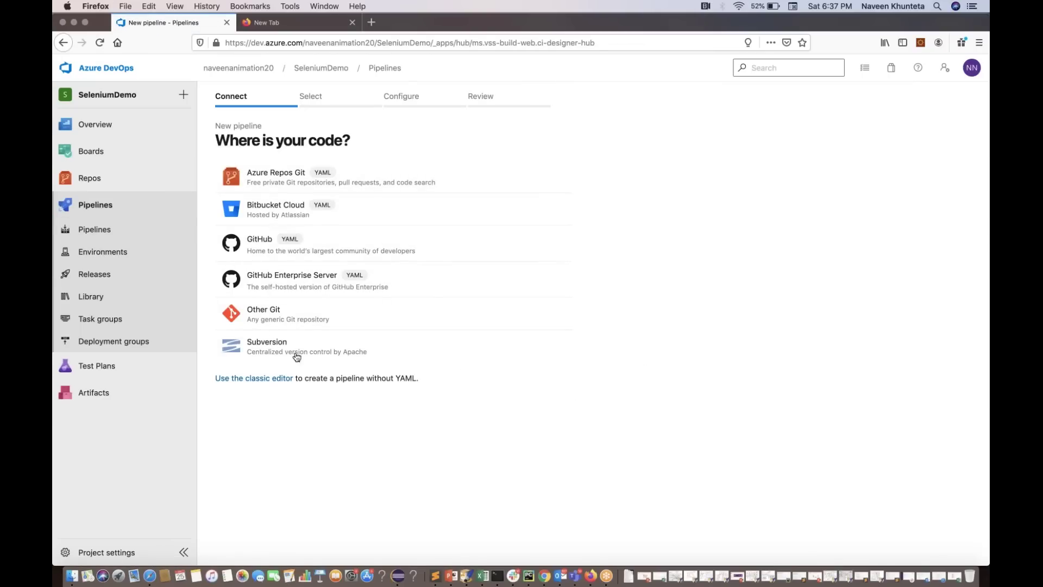
pyautogui.click(255, 382)
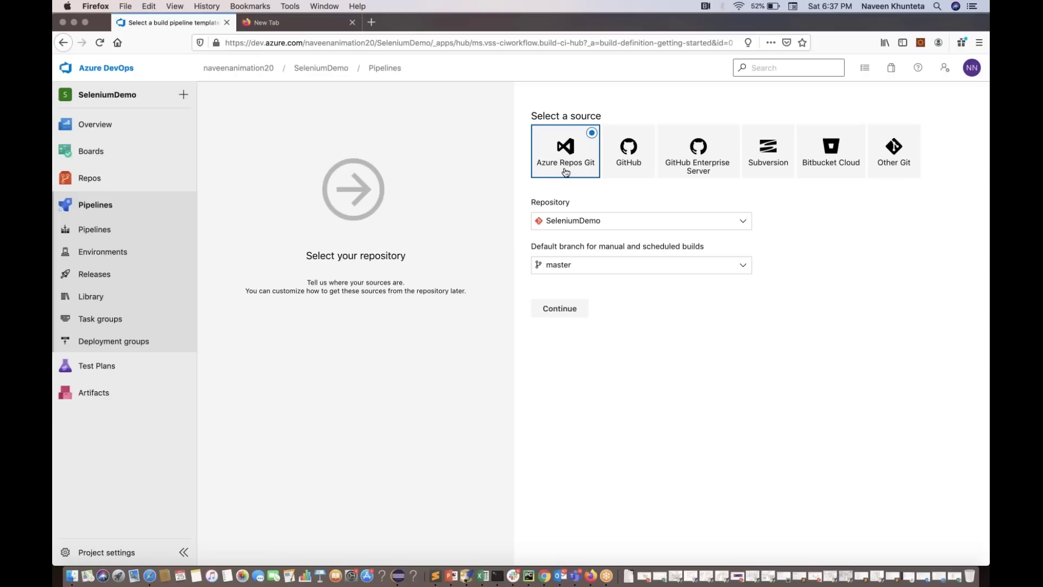
pyautogui.click(627, 170)
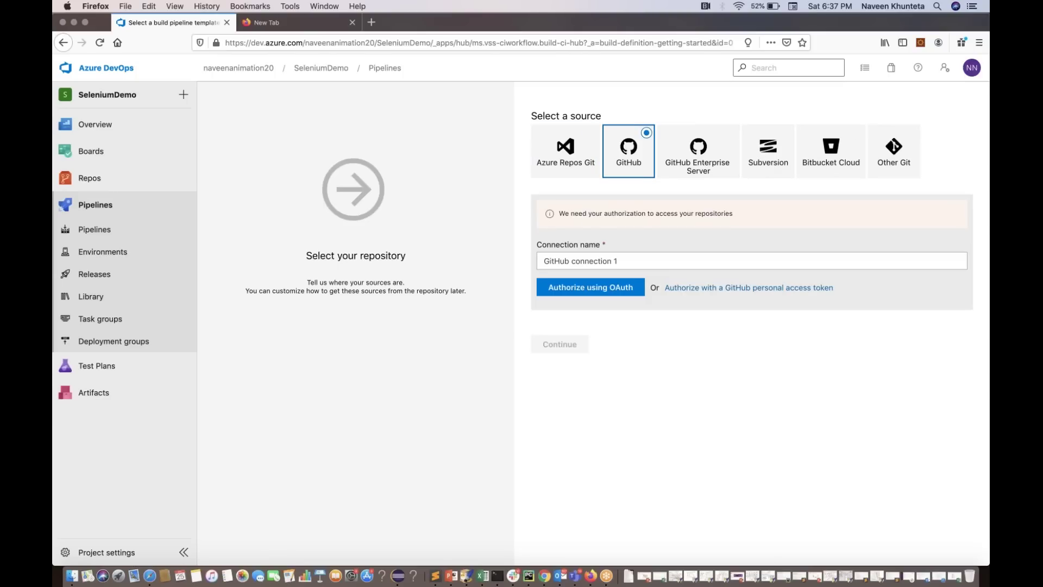
# Rename the GitHub service connection to 'Naveen GitHub Connection'
pyautogui.click(626, 258)
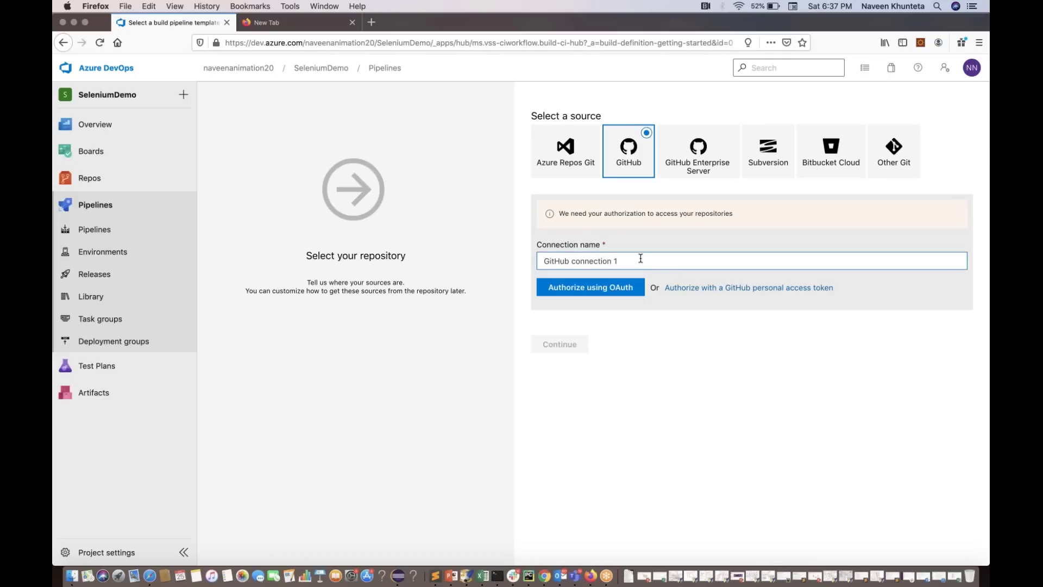
pyautogui.tripleClick(641, 258)
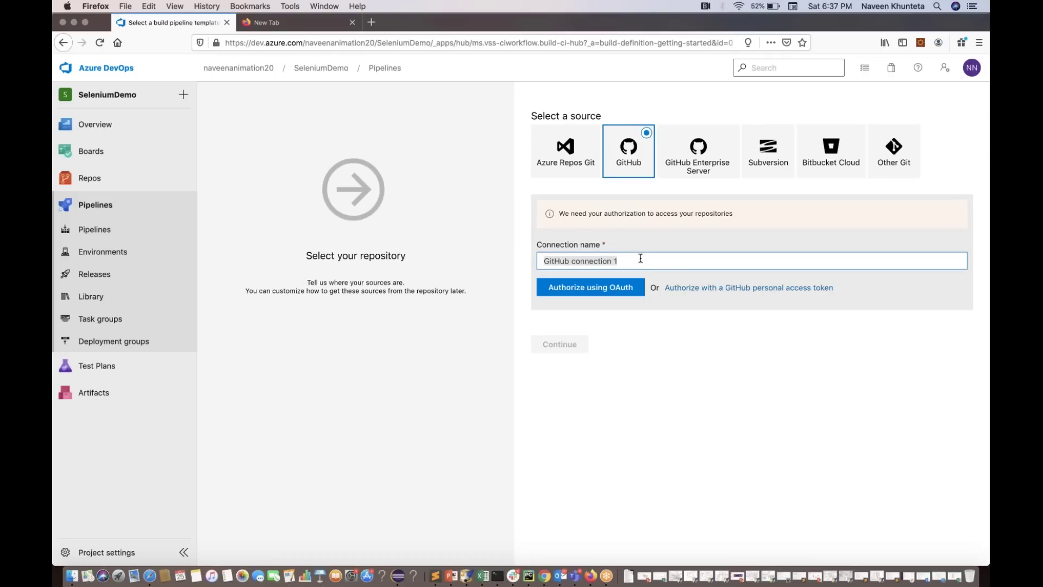
pyautogui.write('Naveen  GitHub Connection')
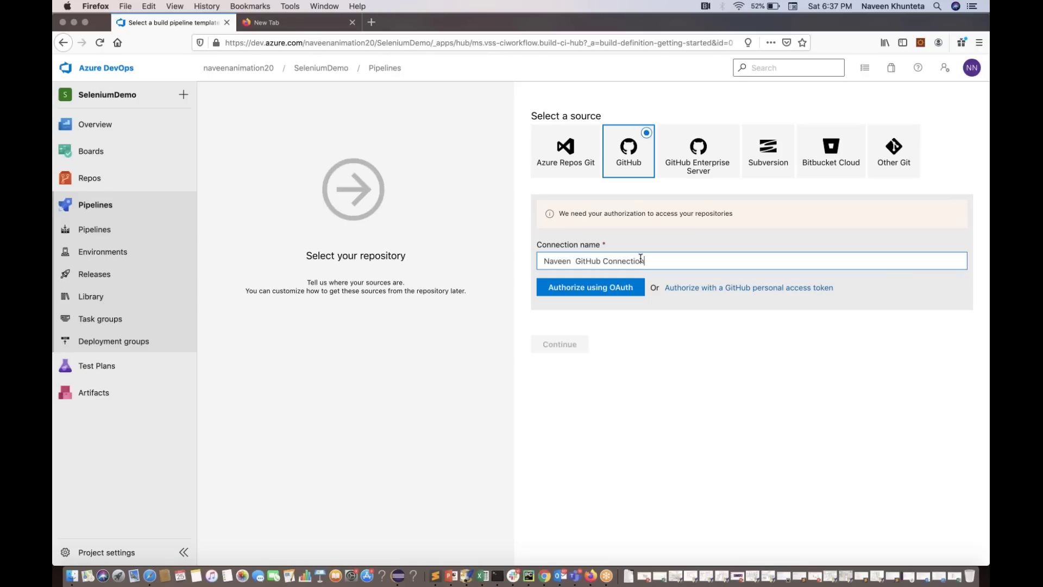
pyautogui.click(576, 261)
pyautogui.press('BackSpace')
# Authorize Azure Pipelines via OAuth by signing in to GitHub, without saving the login in Firefox
pyautogui.click(614, 294)
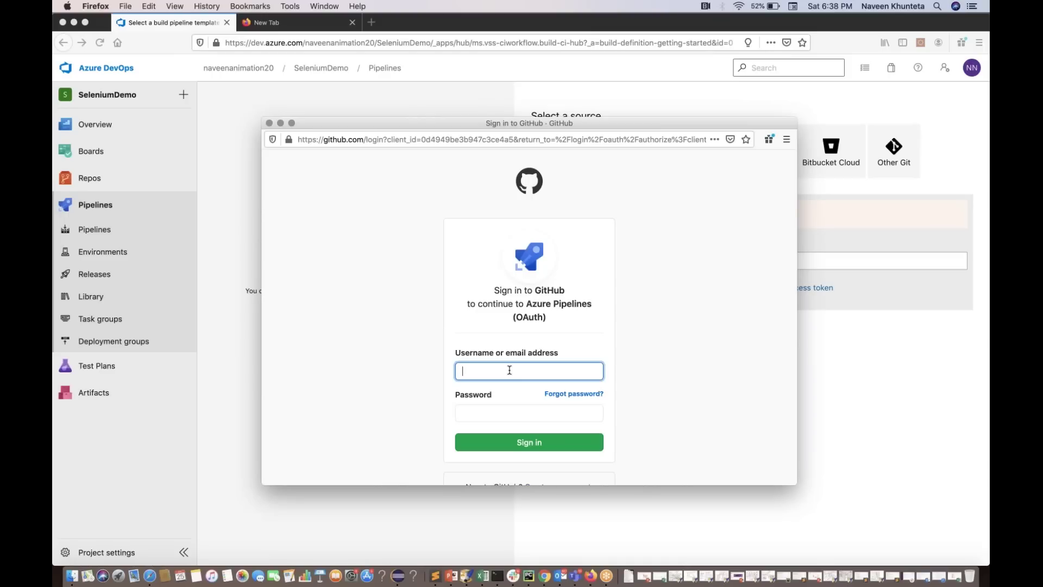
pyautogui.press('Tab')
pyautogui.write('******')
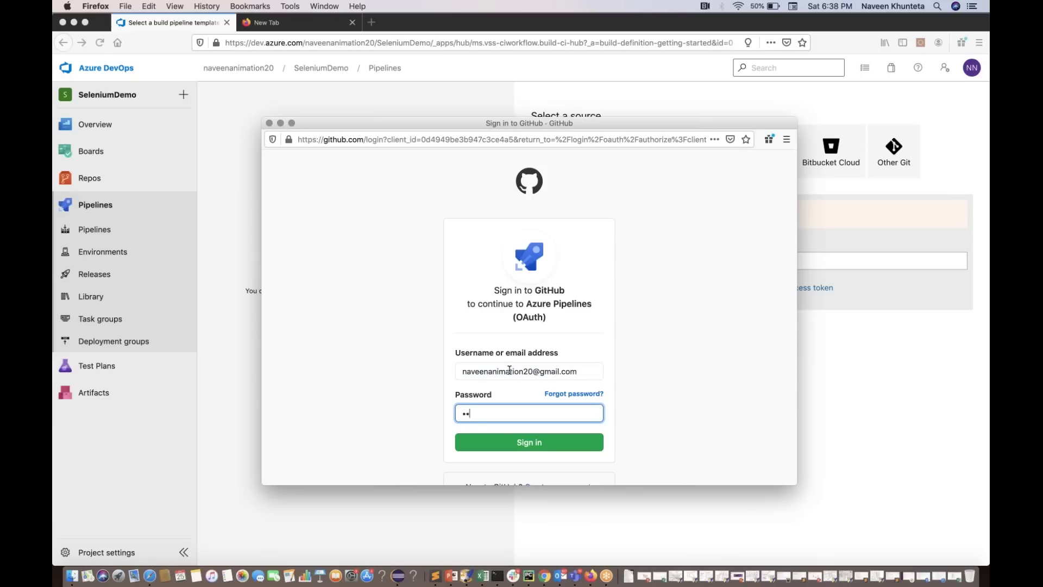
pyautogui.write('***********')
pyautogui.scroll(-3, 509, 370)
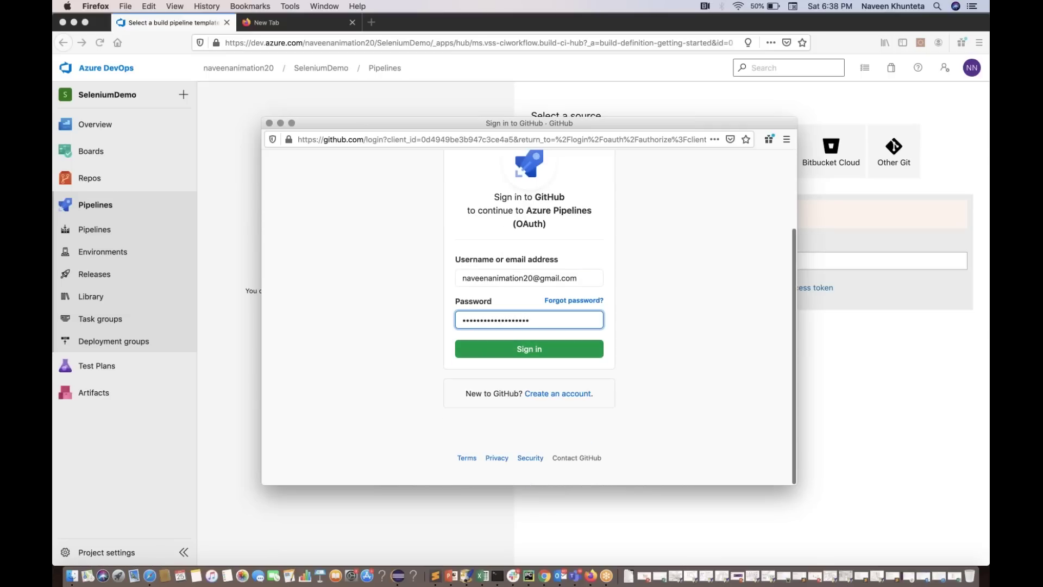
pyautogui.press('Return')
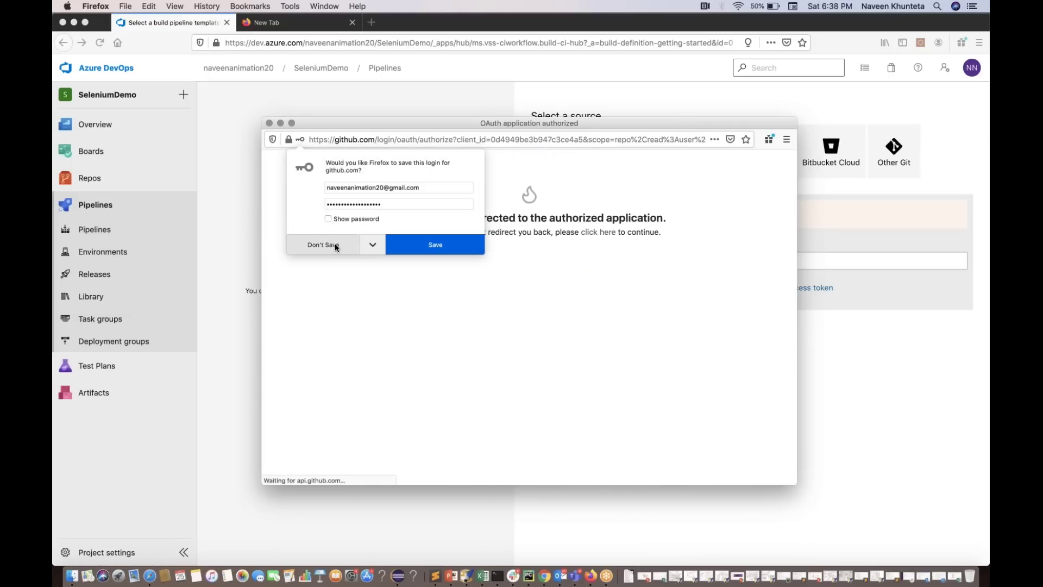
pyautogui.click(334, 245)
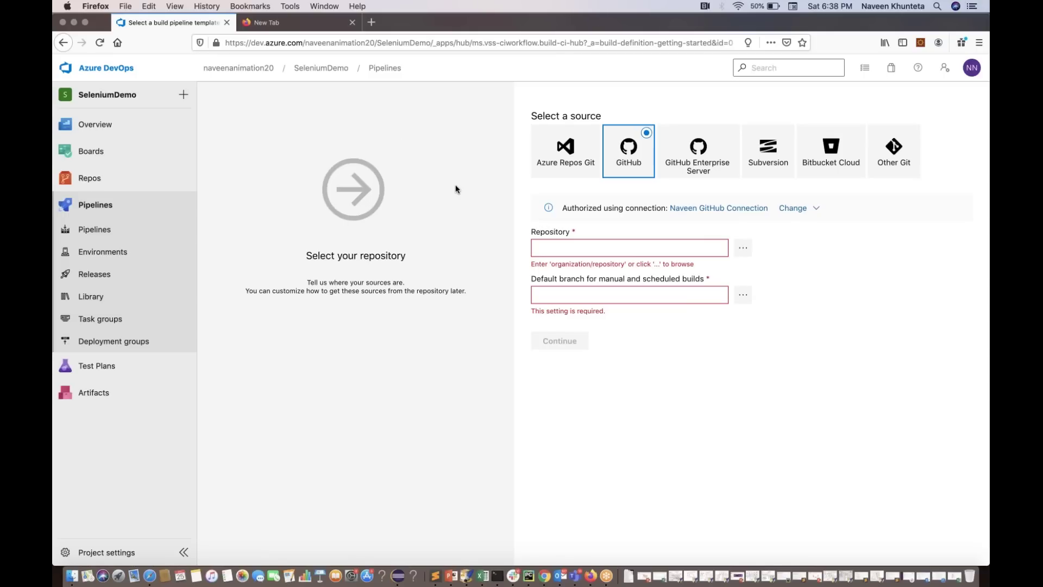
# Load github.com in the second browser tab and zoom the page to 110%
pyautogui.click(312, 24)
pyautogui.click(313, 43)
pyautogui.write('nave')
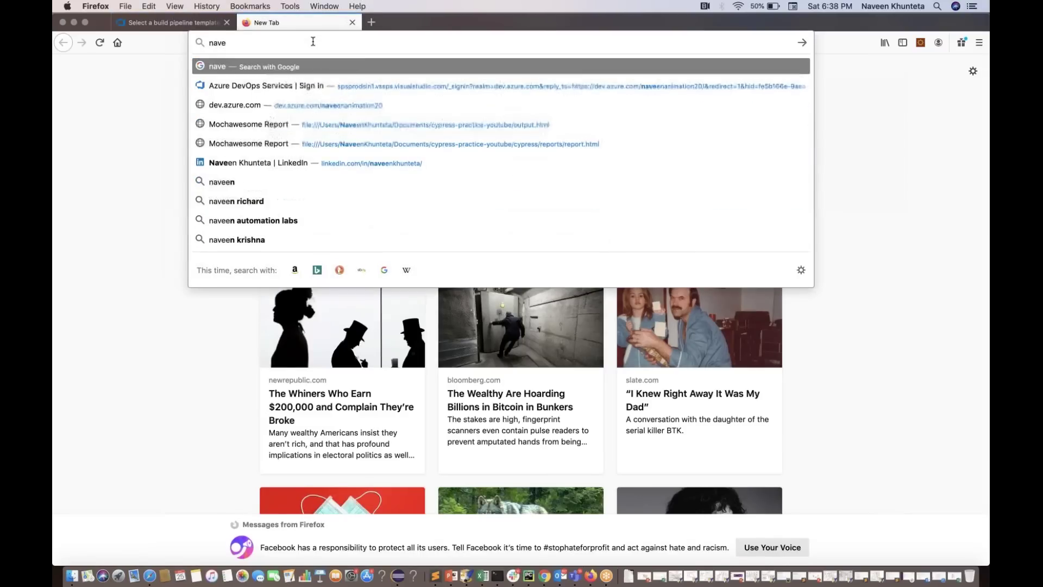
pyautogui.press('BackSpace')
pyautogui.press('BackSpace')
pyautogui.press('BackSpace')
pyautogui.press('BackSpace')
pyautogui.write('github')
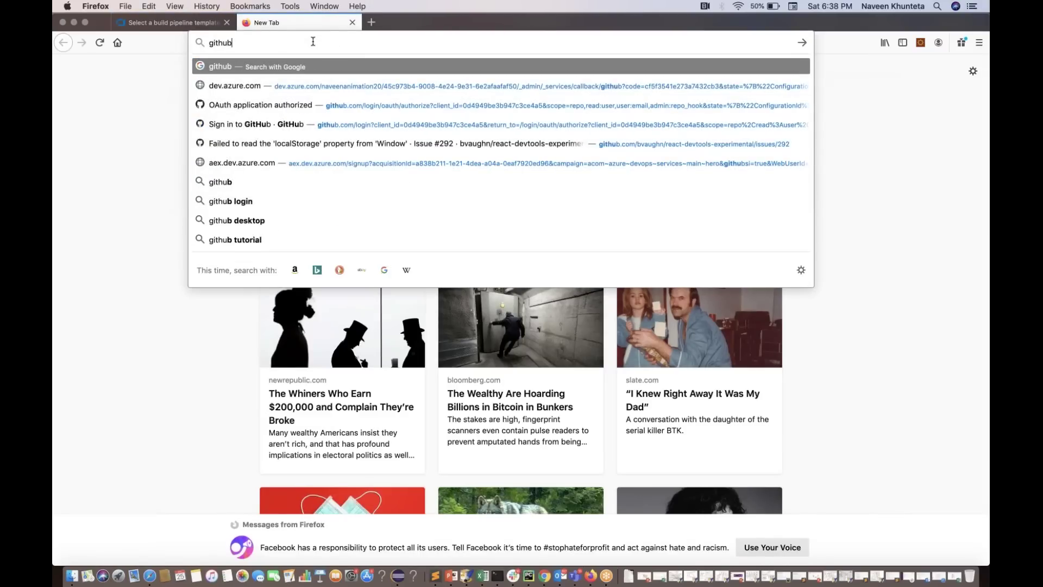
pyautogui.write('.com')
pyautogui.press('Return')
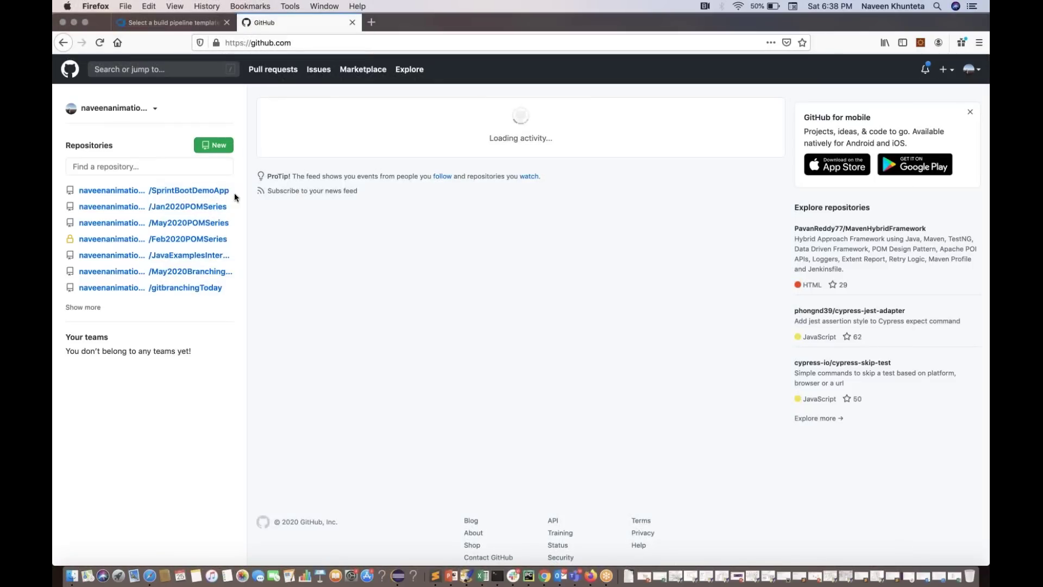
pyautogui.press('super+plus')
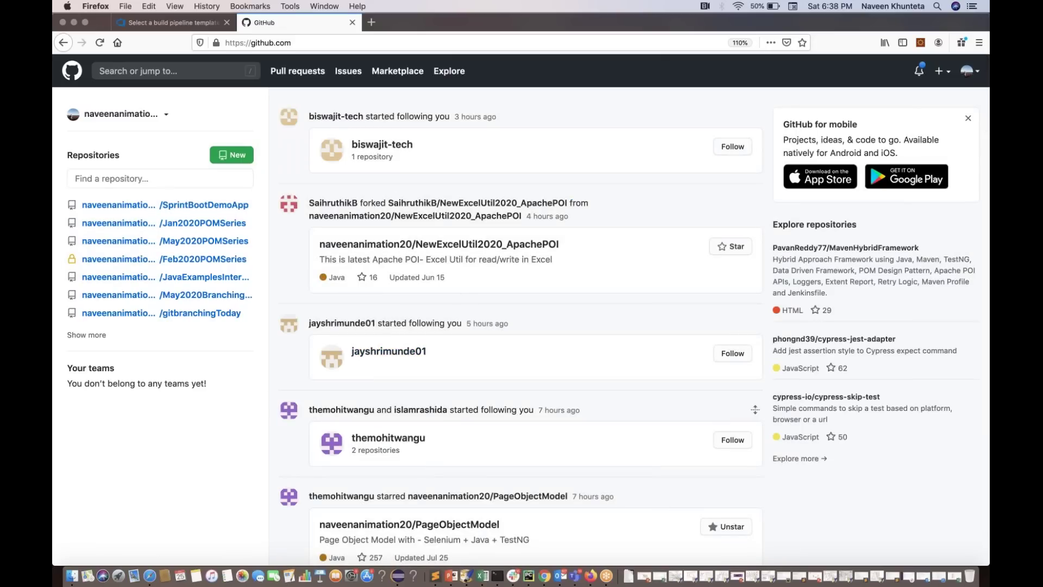
# Review the GitHub repositories offered for the pipeline source, closing the picker without choosing
pyautogui.hotkey('ctrl', 'shift', 'Tab')
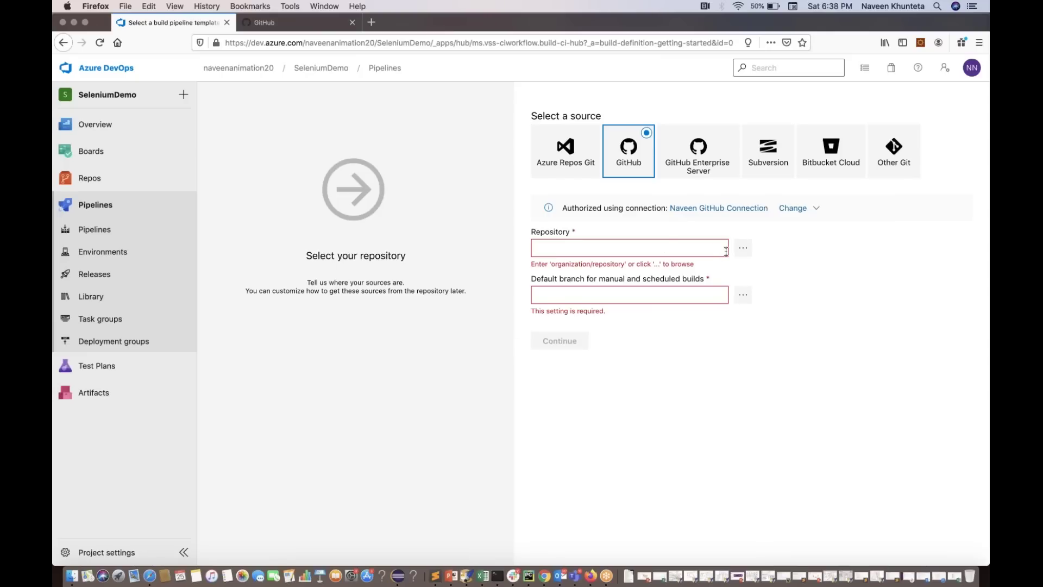
pyautogui.click(743, 248)
pyautogui.scroll(-10, 524, 274)
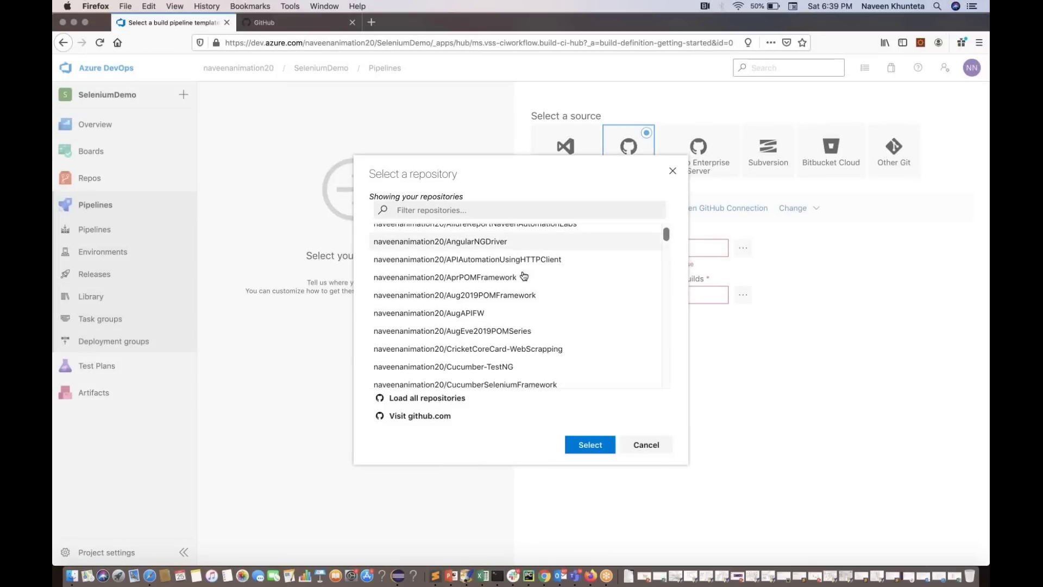
pyautogui.scroll(10, 523, 275)
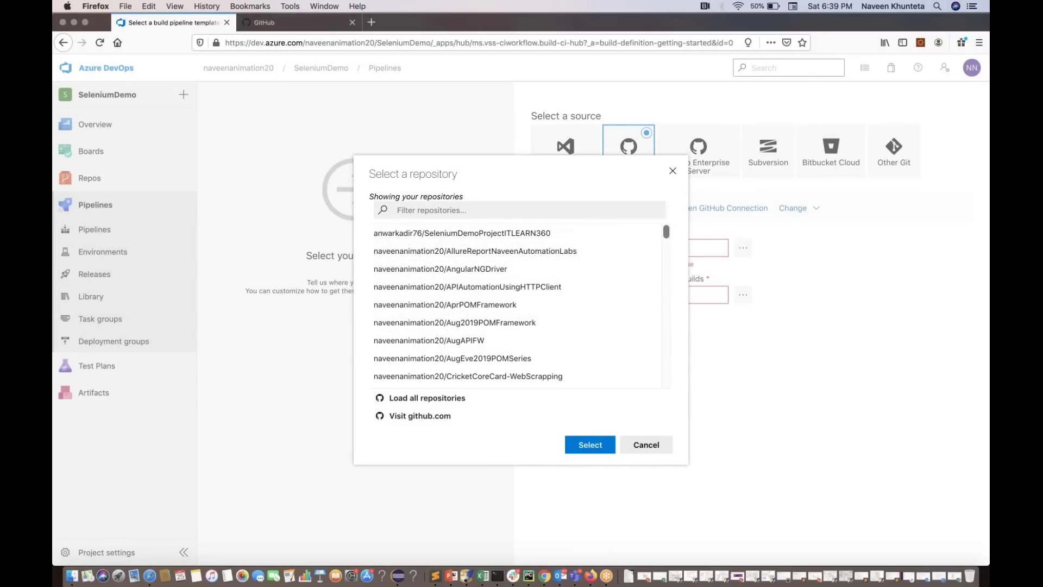
pyautogui.press('Escape')
pyautogui.hotkey('ctrl', 'Right')
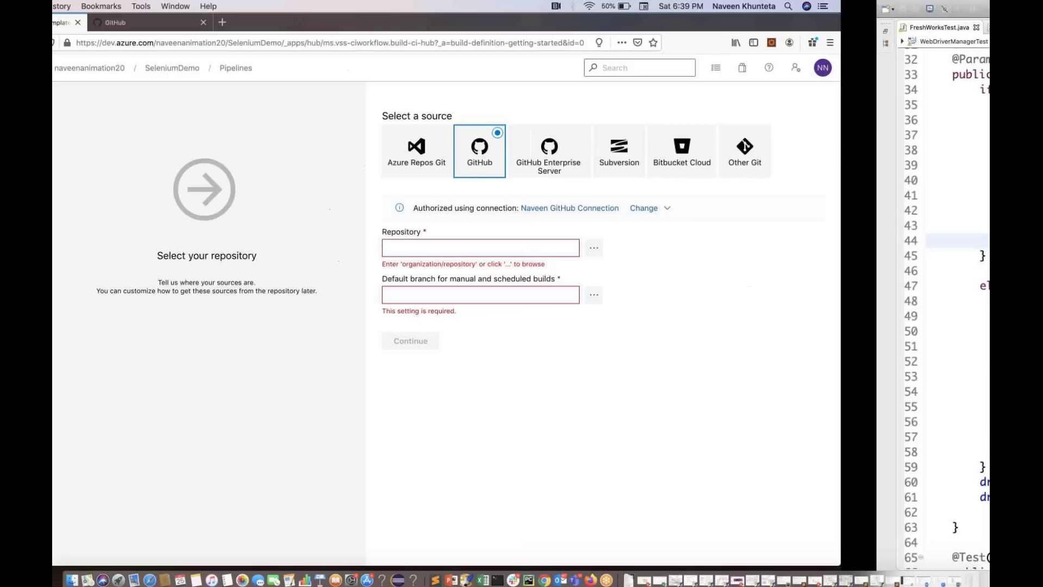
# Organize imports in FreshWorksTest.java to remove the unused import on line 13
pyautogui.press('Down')
pyautogui.scroll(10, 521, 304)
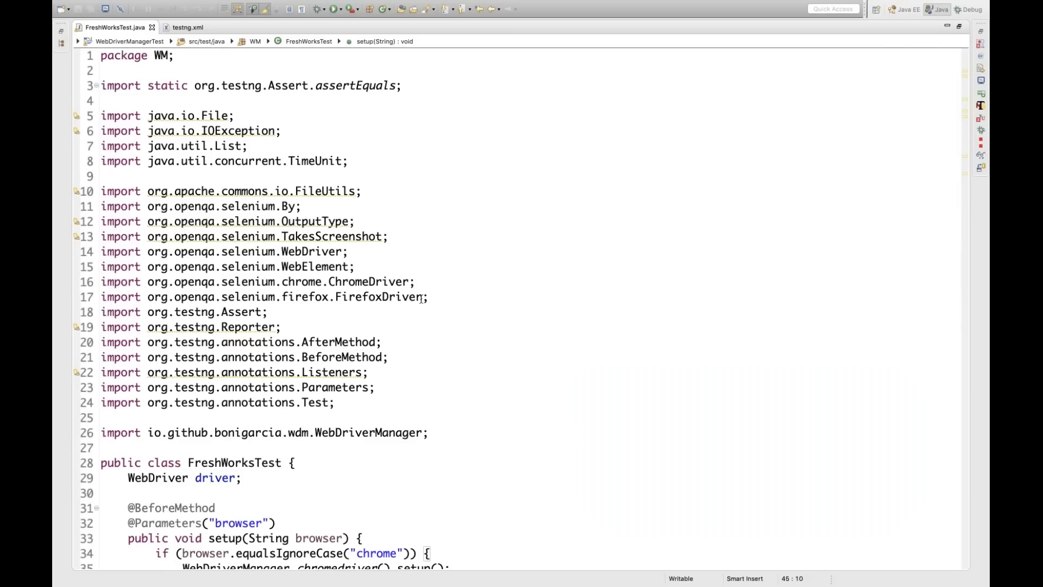
pyautogui.scroll(-4, 421, 301)
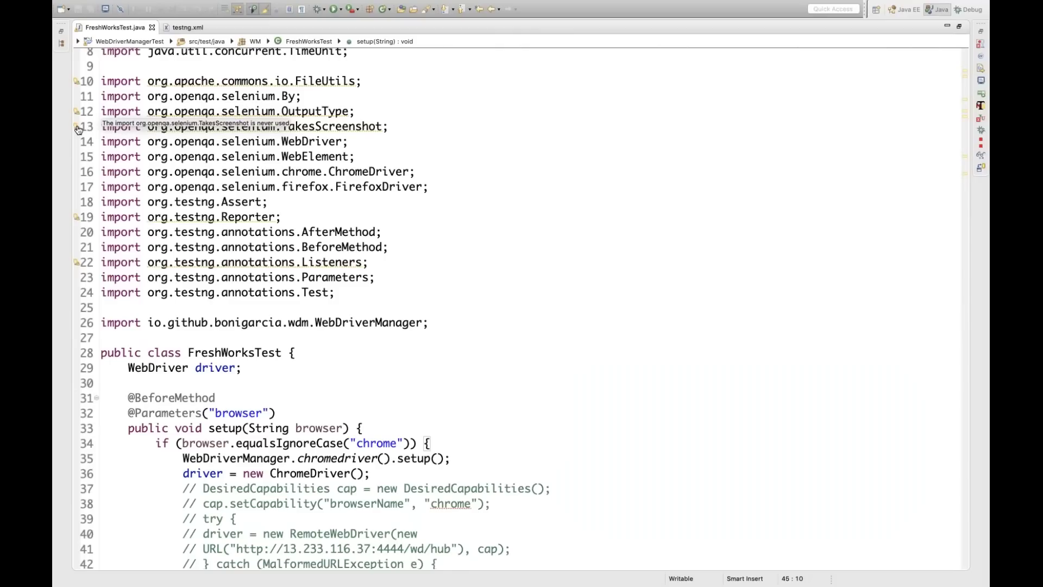
pyautogui.click(78, 129)
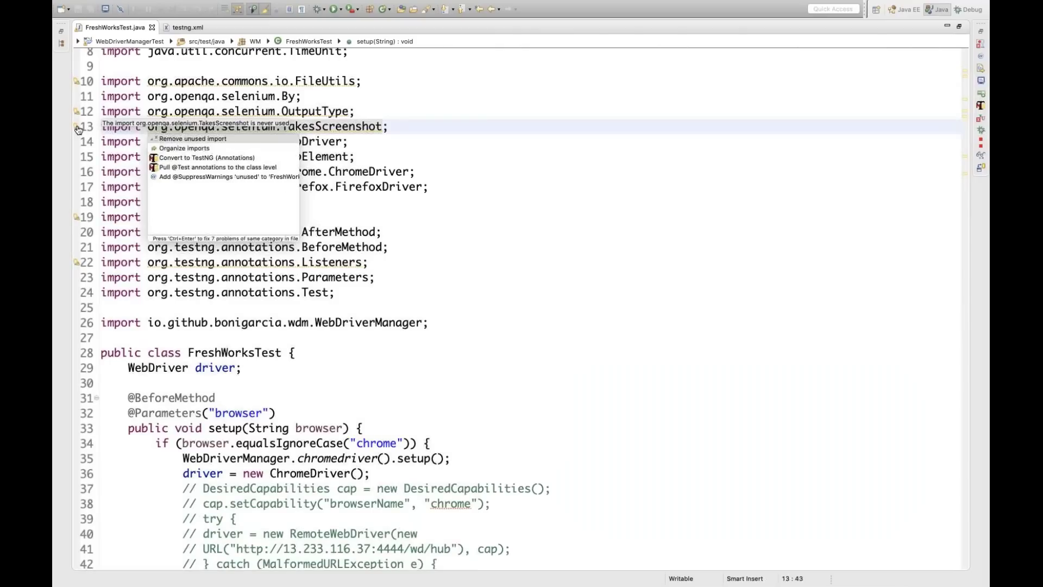
pyautogui.click(200, 148)
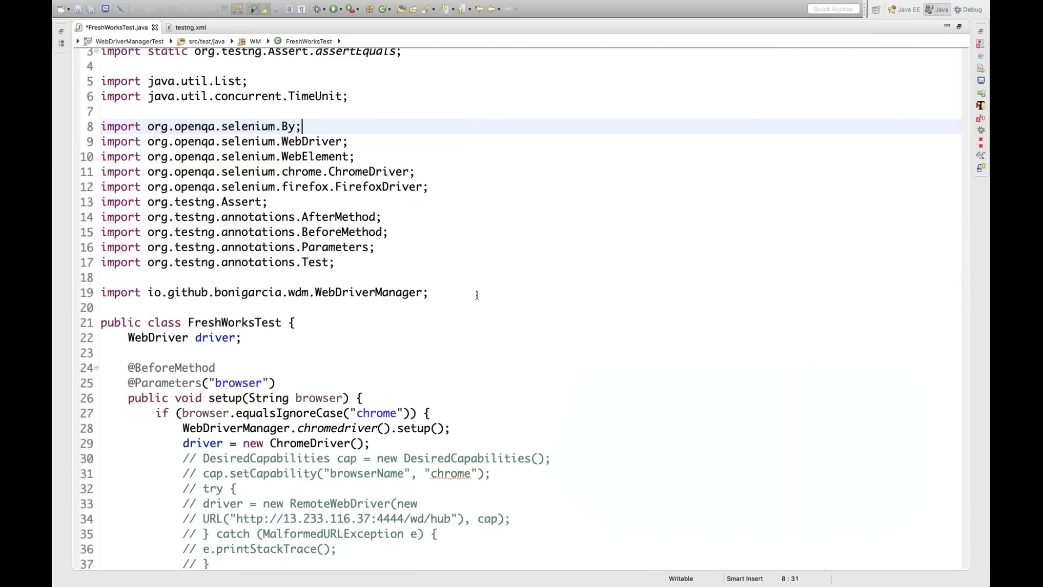
pyautogui.click(477, 294)
# Review the setup's chrome and firefox driver branches and the commented remote driver URL
pyautogui.scroll(-10, 477, 294)
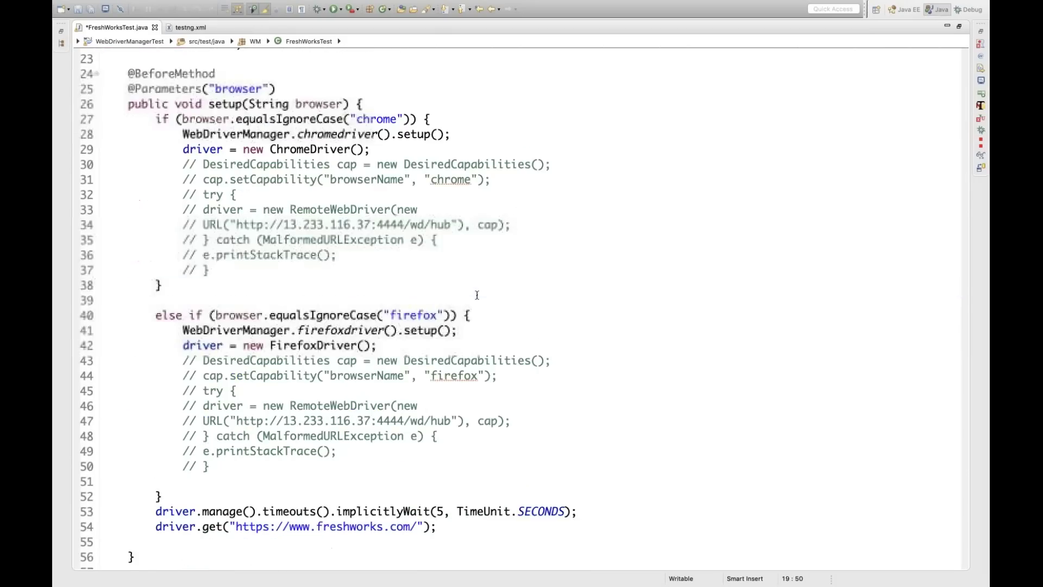
pyautogui.scroll(-1, 477, 294)
pyautogui.click(602, 349)
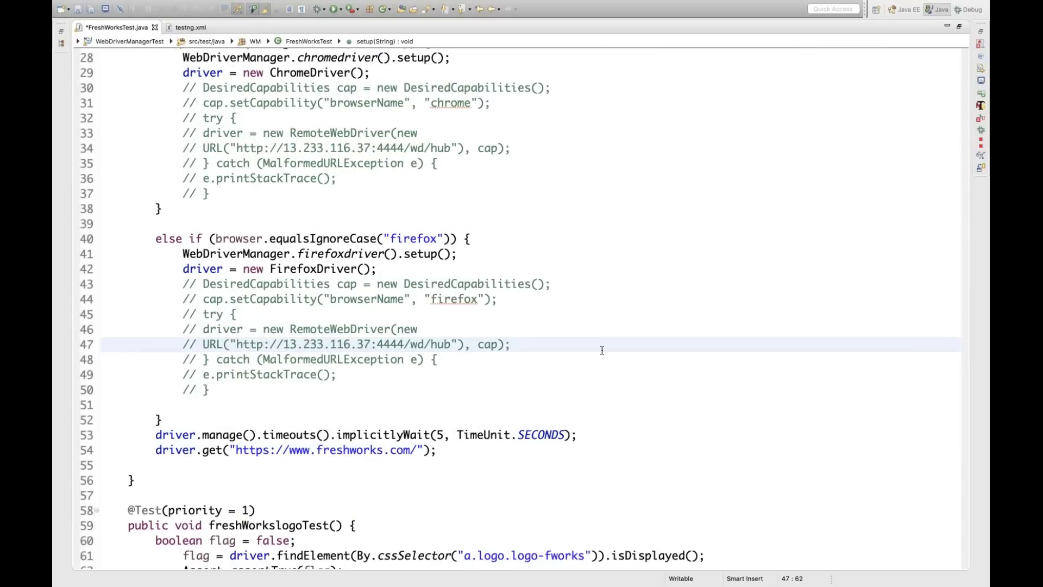
pyautogui.scroll(3, 601, 350)
pyautogui.doubleClick(381, 150)
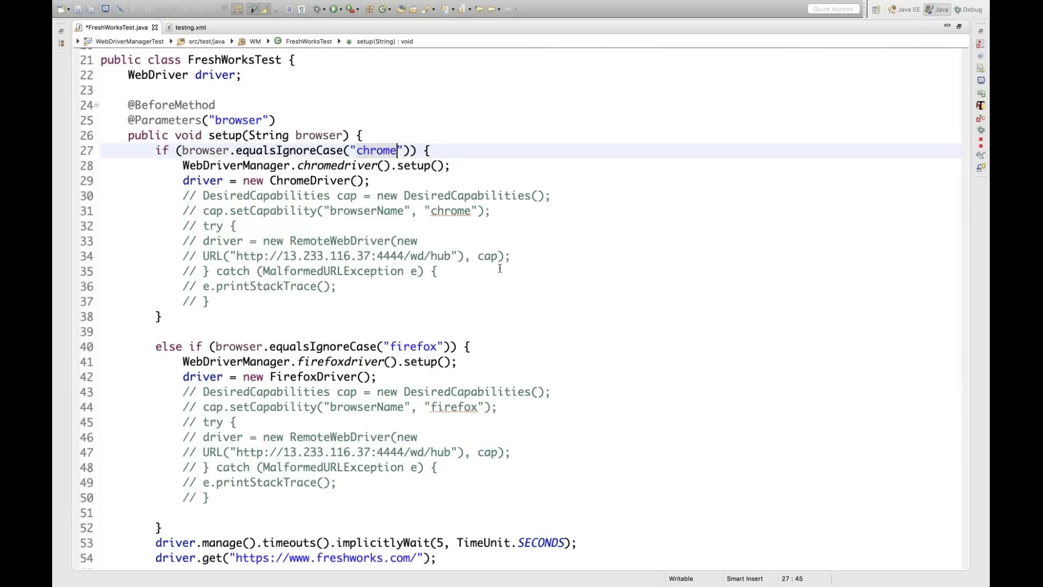
pyautogui.doubleClick(410, 346)
pyautogui.click(523, 342)
pyautogui.scroll(-1, 522, 343)
pyautogui.scroll(-9, 523, 343)
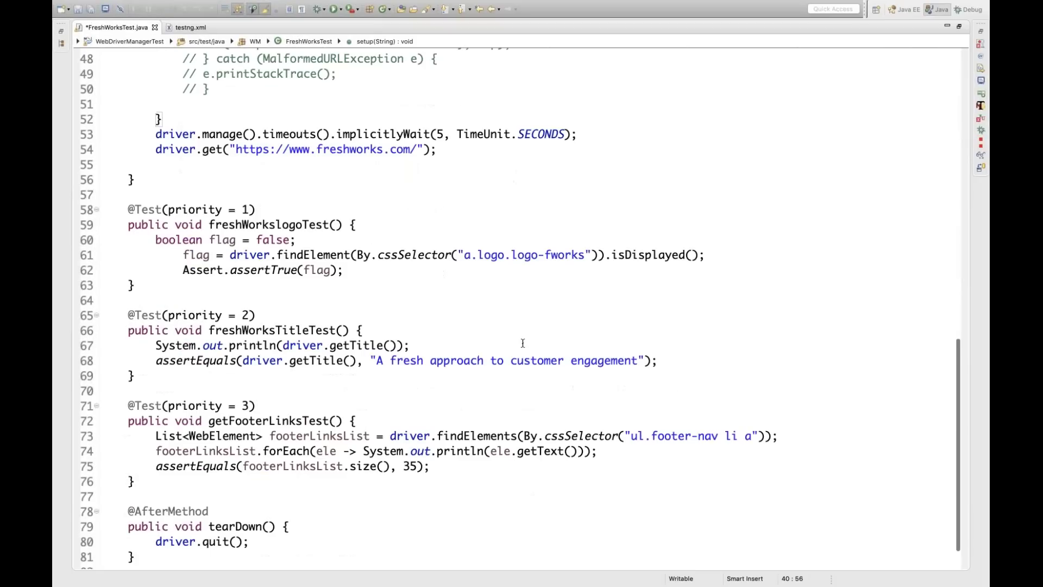
pyautogui.scroll(-1, 523, 343)
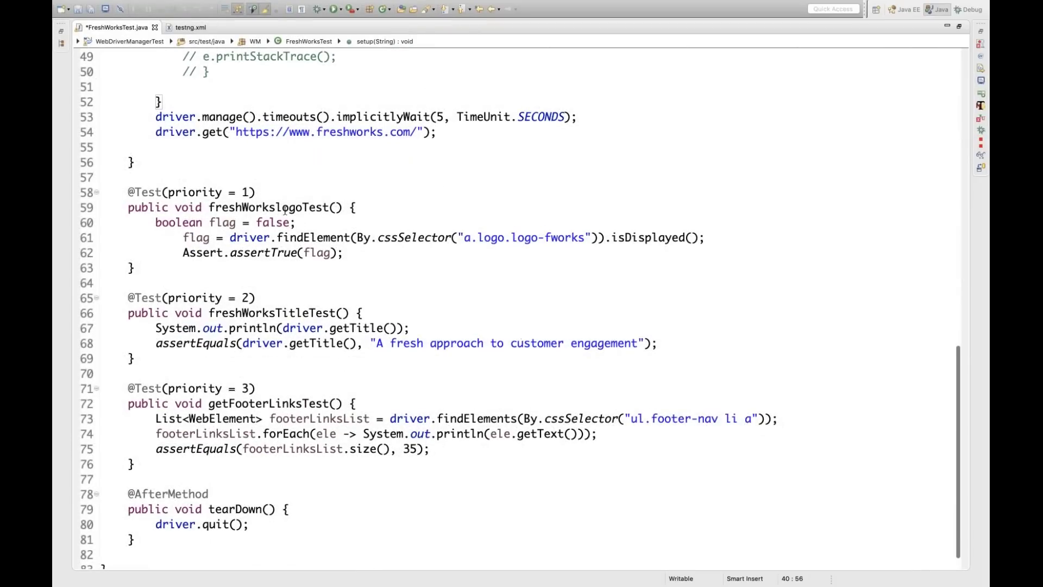
# Walk through the logo, title and footer-link tests, including the expected 35 footer links
pyautogui.doubleClick(284, 209)
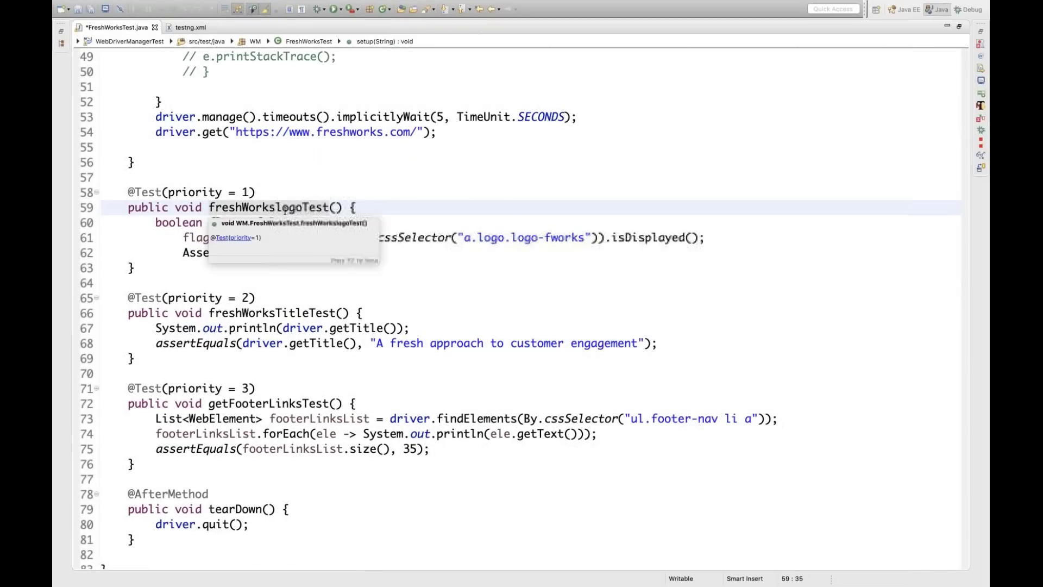
pyautogui.click(623, 243)
pyautogui.doubleClick(264, 253)
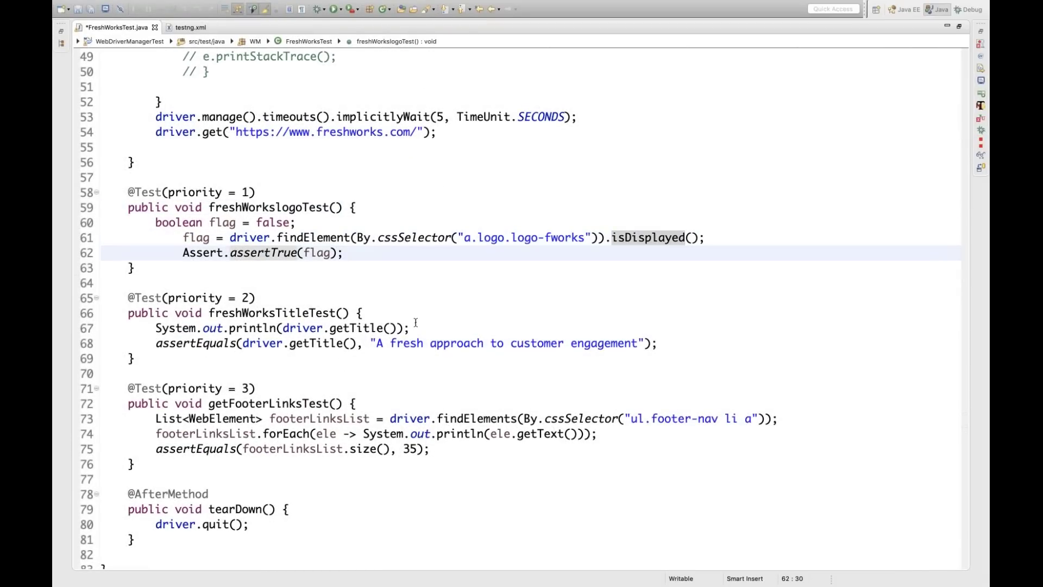
pyautogui.scroll(-1, 415, 322)
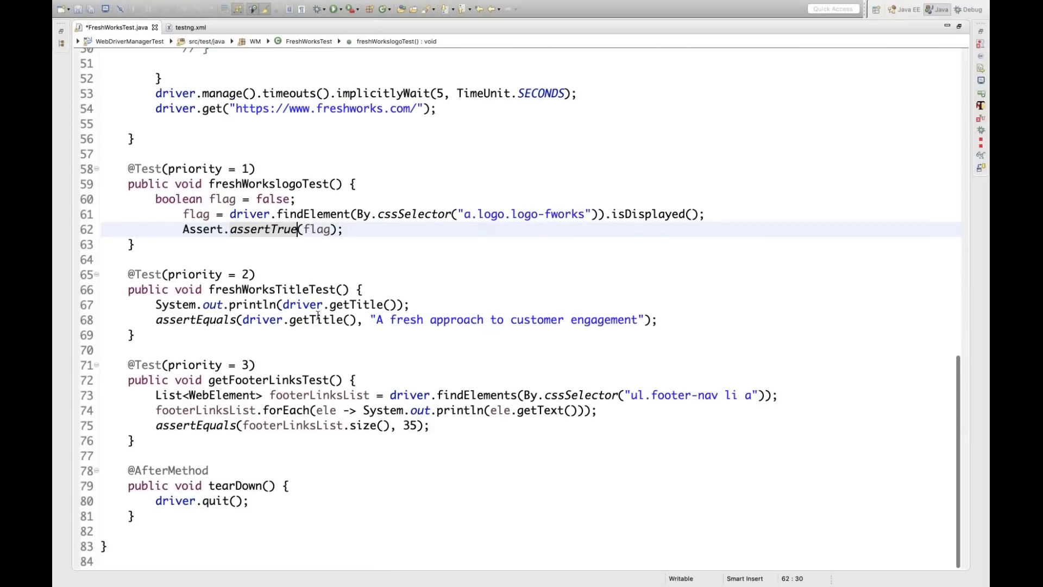
pyautogui.doubleClick(318, 316)
pyautogui.click(444, 283)
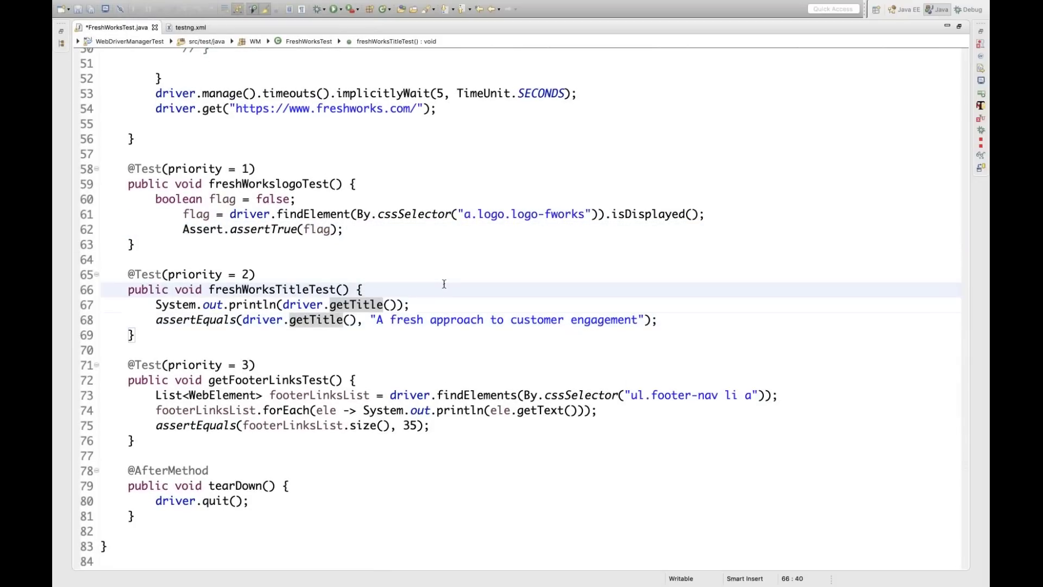
pyautogui.doubleClick(314, 397)
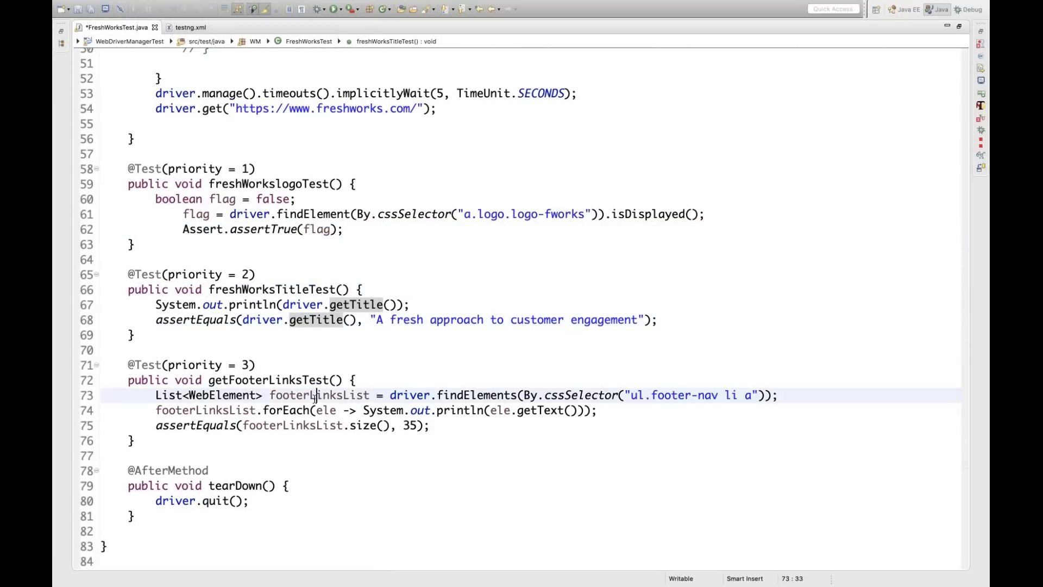
pyautogui.doubleClick(406, 425)
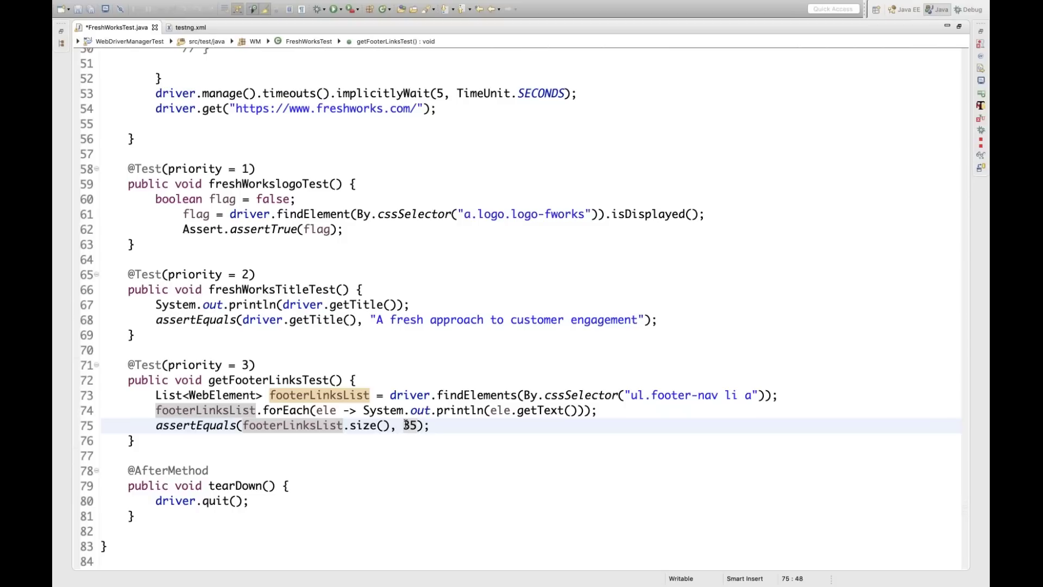
# Check the tearDown quit call and save FreshWorksTest.java
pyautogui.click(215, 500)
pyautogui.click(479, 348)
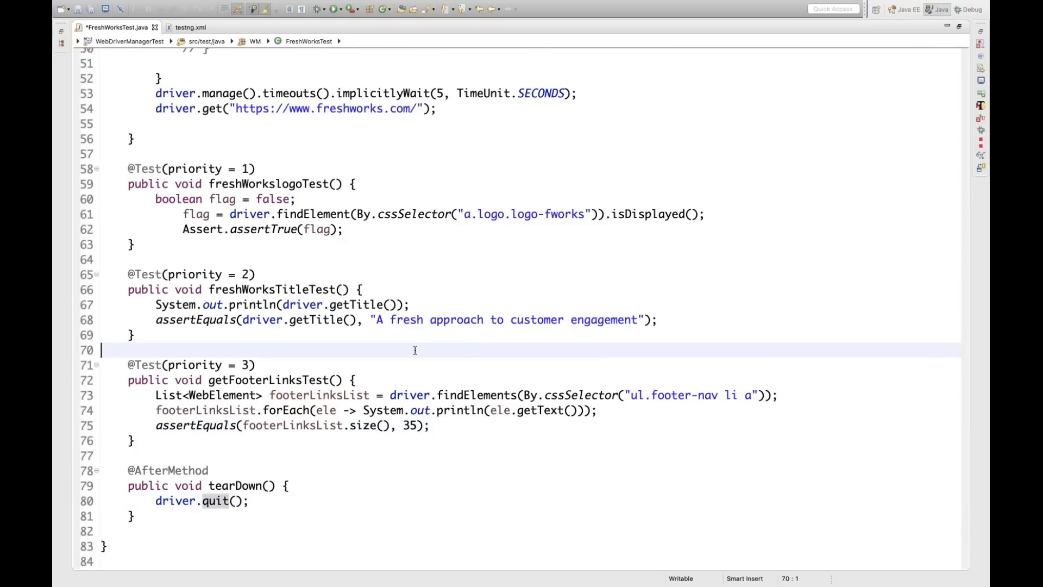
pyautogui.scroll(5, 415, 350)
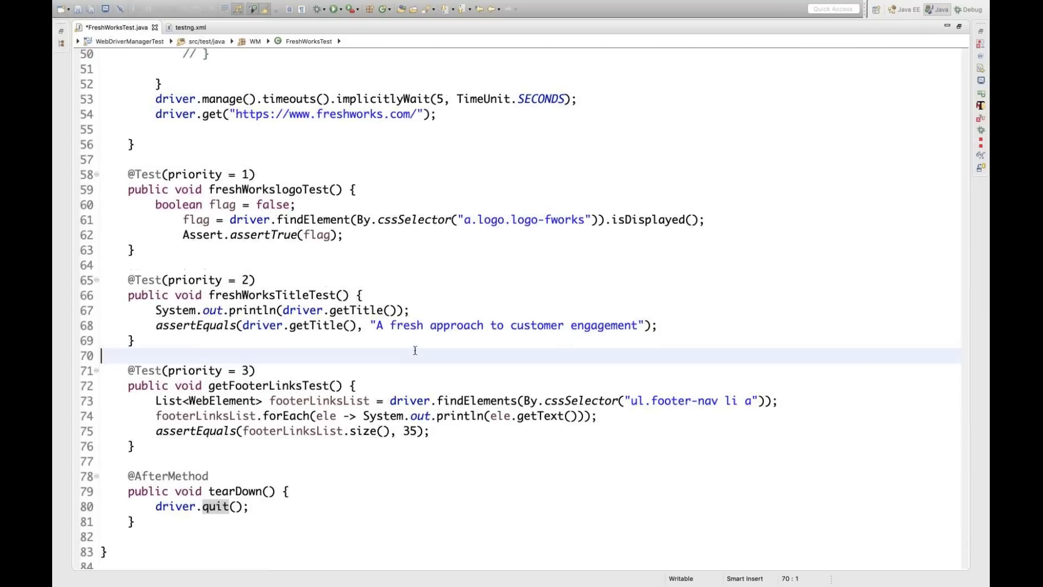
pyautogui.scroll(6, 415, 350)
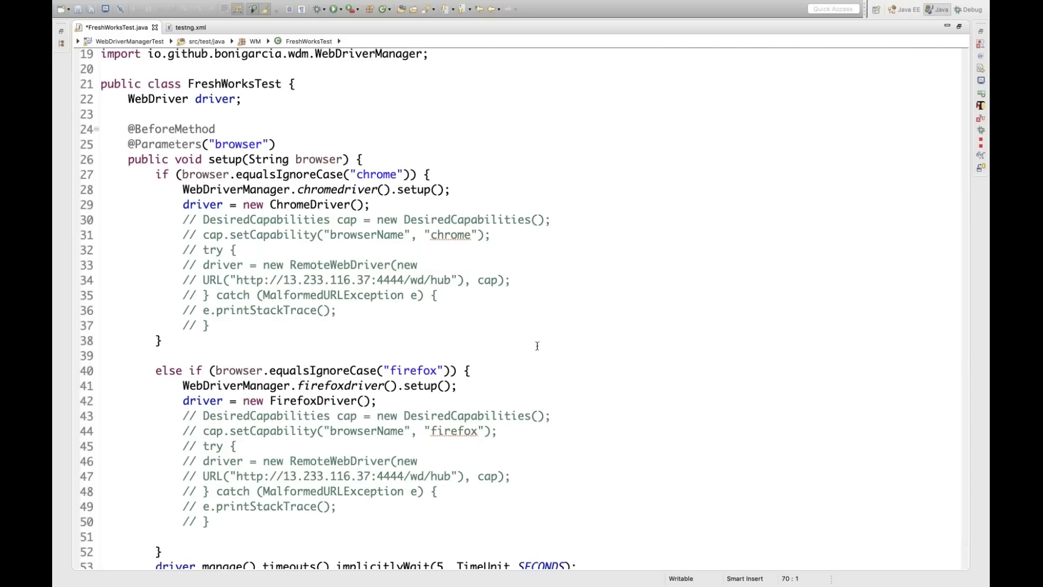
pyautogui.scroll(-10, 537, 346)
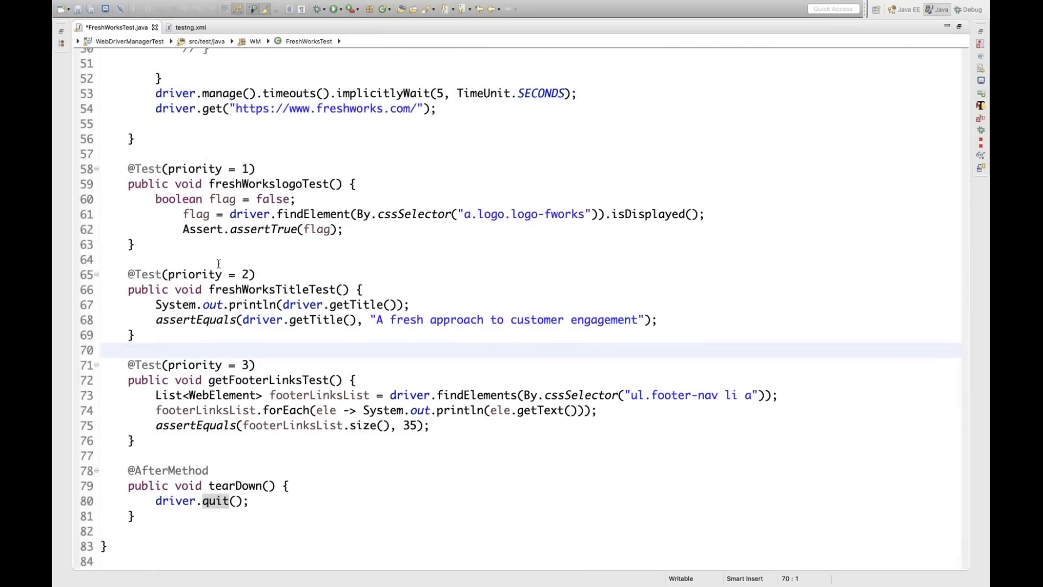
pyautogui.press('super+s')
# Open testng.xml and review its parallel 'tests' mode and the Chrome and Firefox test blocks
pyautogui.doubleClick(123, 33)
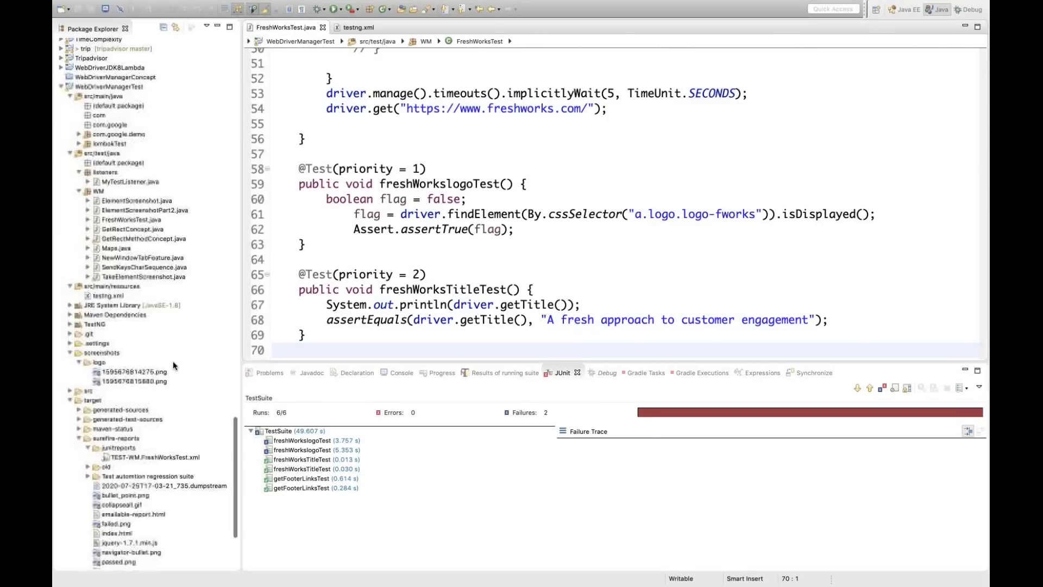
pyautogui.click(69, 401)
pyautogui.click(102, 403)
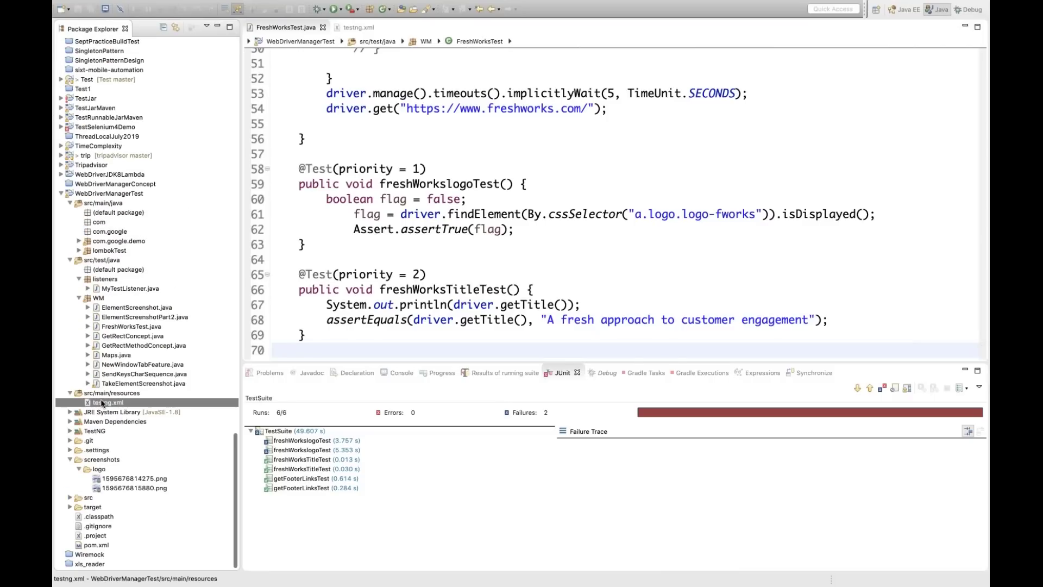
pyautogui.doubleClick(103, 402)
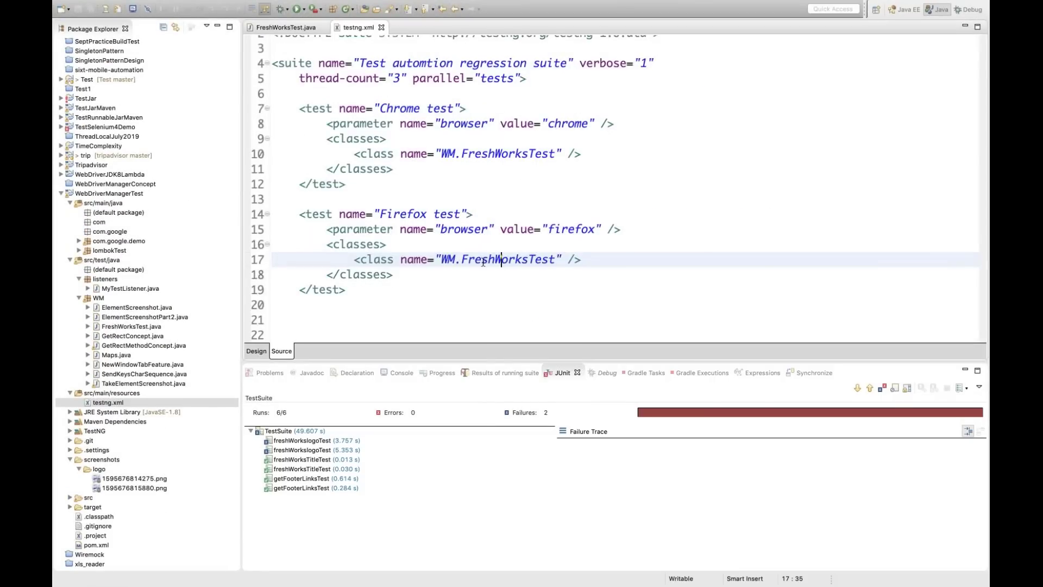
pyautogui.scroll(1, 492, 253)
pyautogui.doubleClick(494, 103)
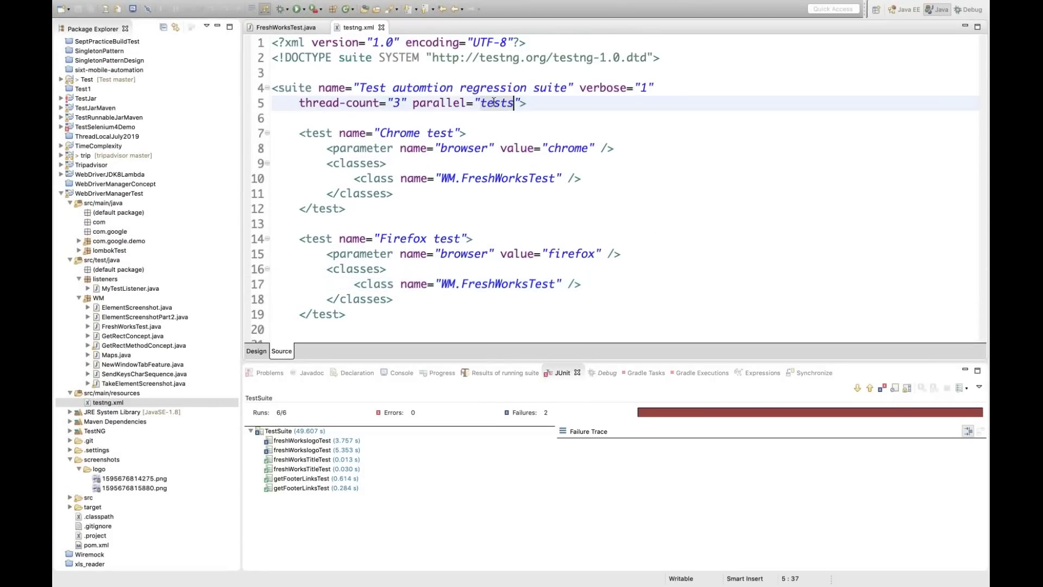
pyautogui.click(354, 181)
pyautogui.hotkey('alt', 'shift', 'Up')
pyautogui.hotkey('alt', 'shift', 'Up')
pyautogui.hotkey('alt', 'shift', 'Up')
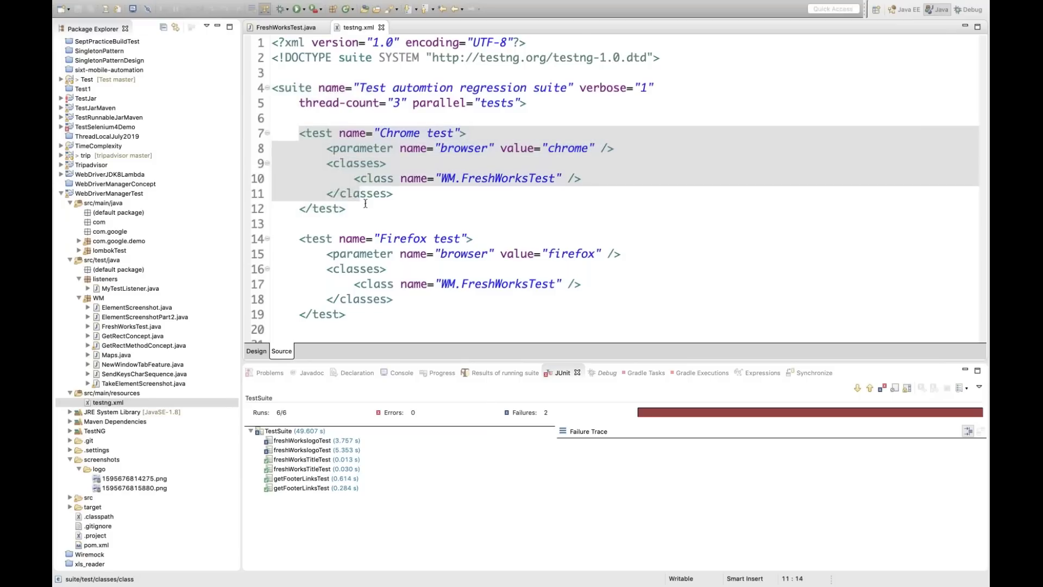
pyautogui.doubleClick(567, 148)
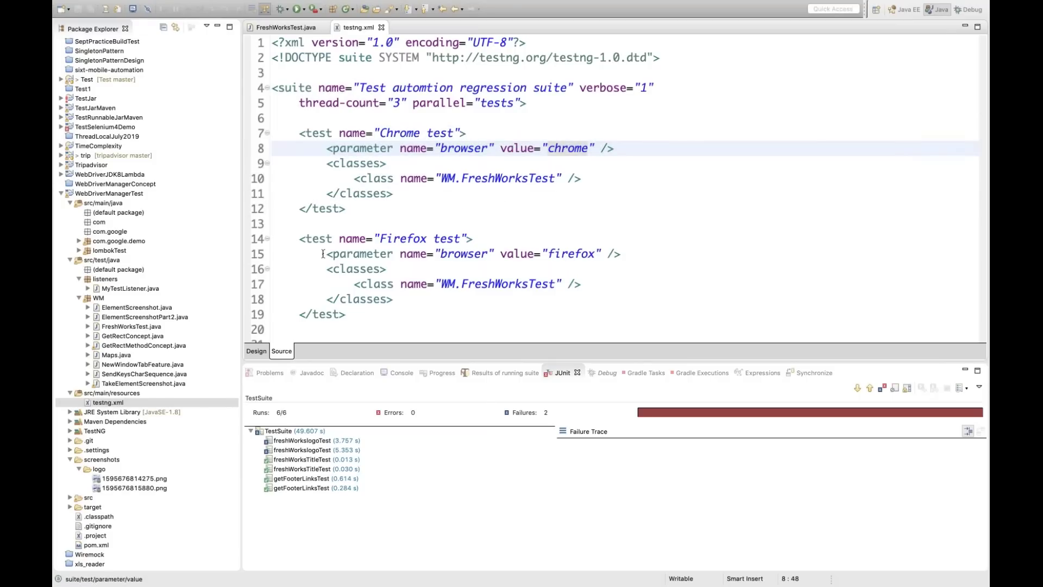
pyautogui.moveTo(302, 243); pyautogui.dragTo(353, 315)
pyautogui.click(478, 211)
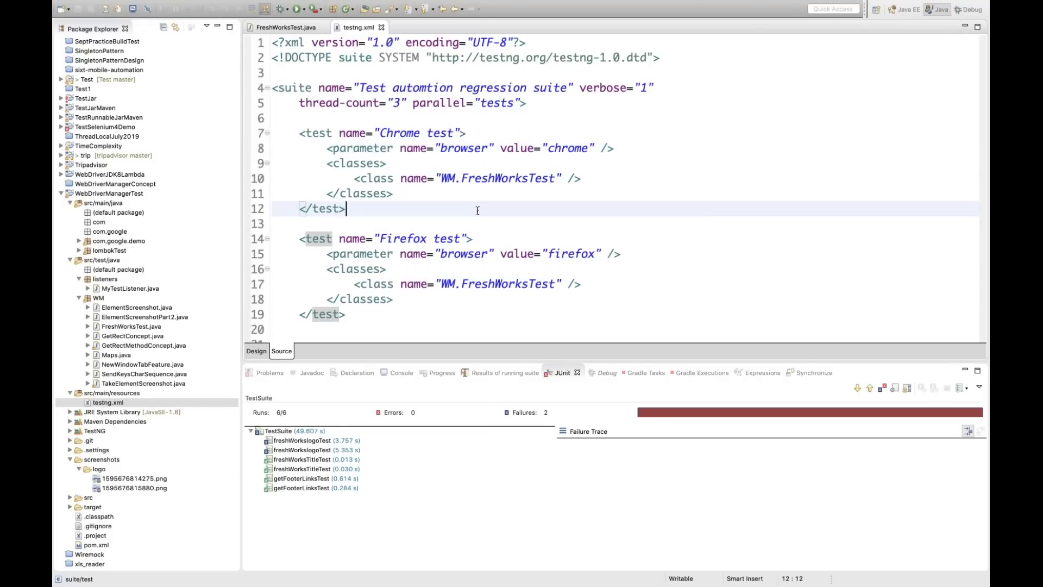
# Prefix both test names with 'Freshworks - ' and save testng.xml
pyautogui.scroll(-2, 477, 211)
pyautogui.click(380, 103)
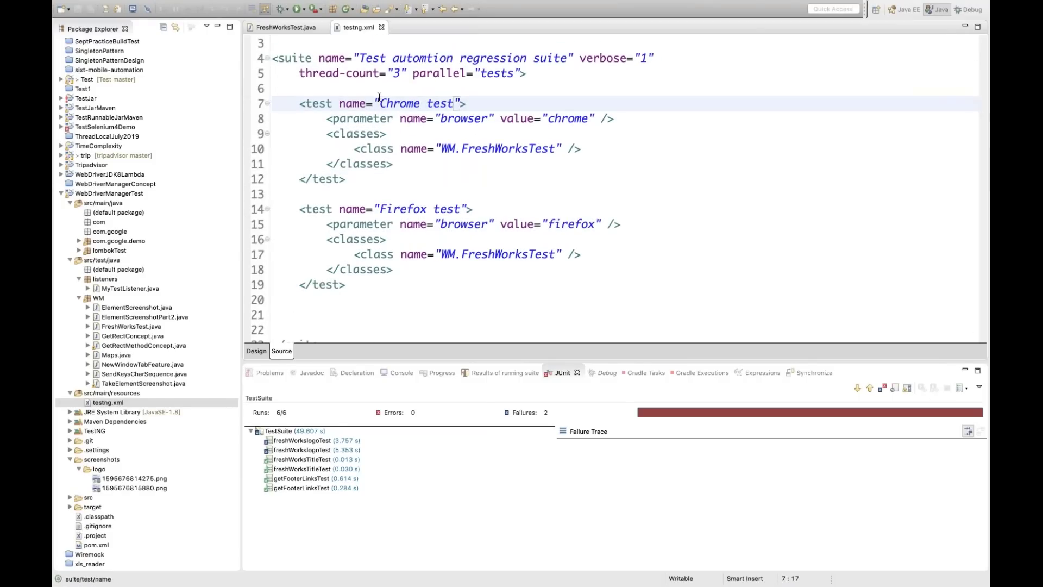
pyautogui.write('Freshwor')
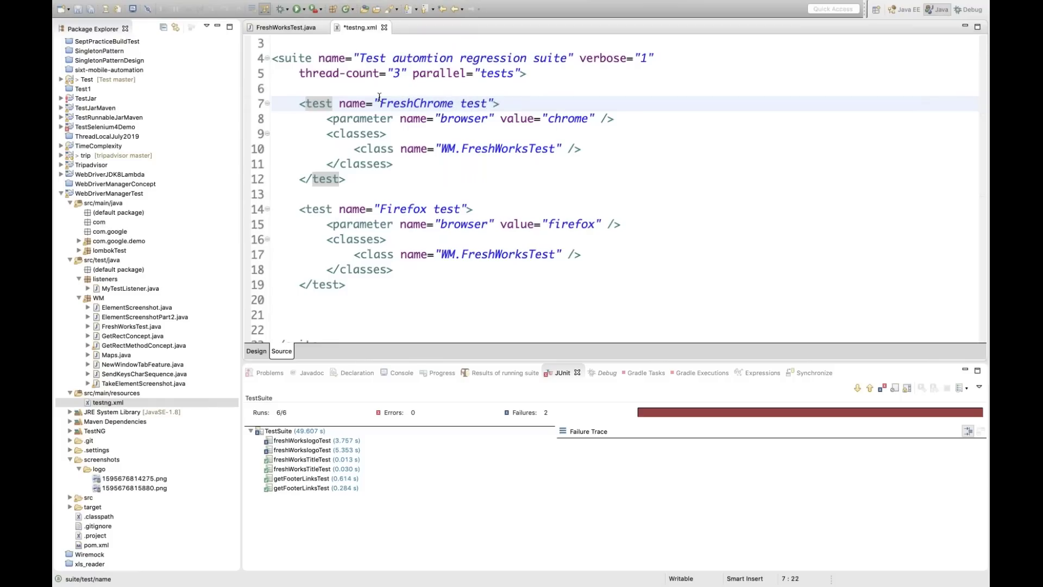
pyautogui.write('ks ')
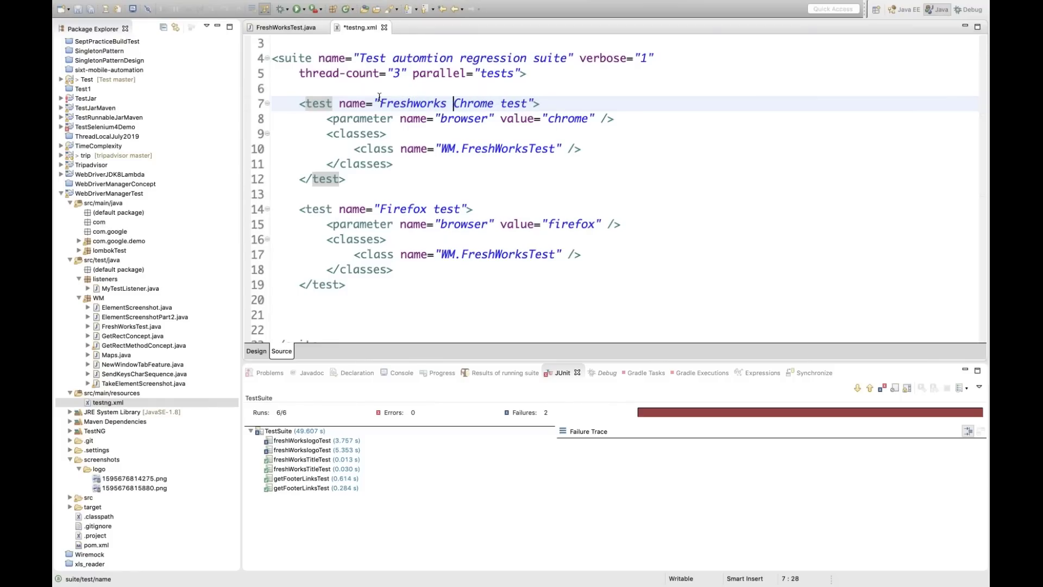
pyautogui.write('-')
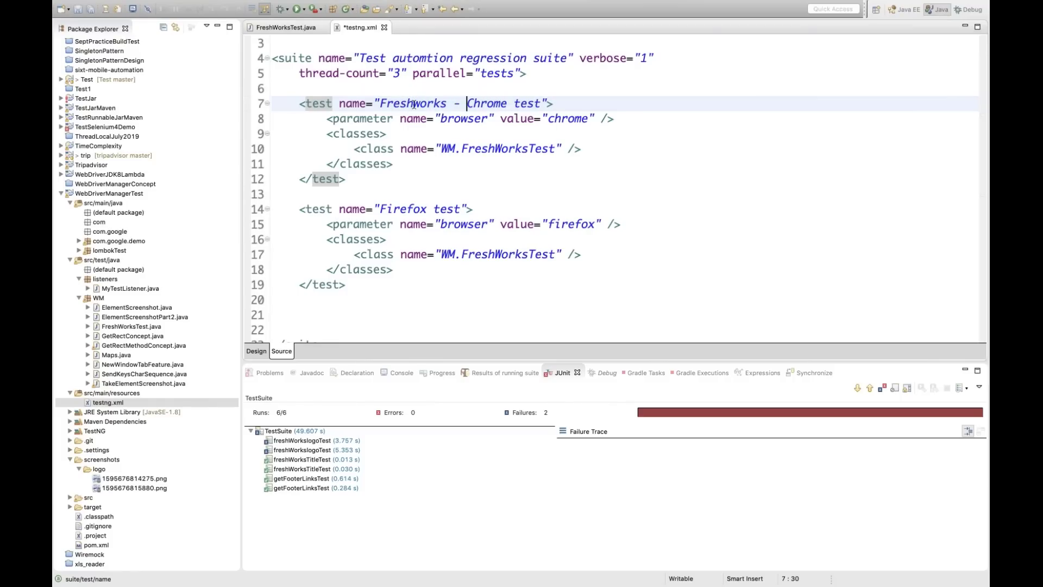
pyautogui.doubleClick(412, 106)
pyautogui.hotkey('ctrl', 'c')
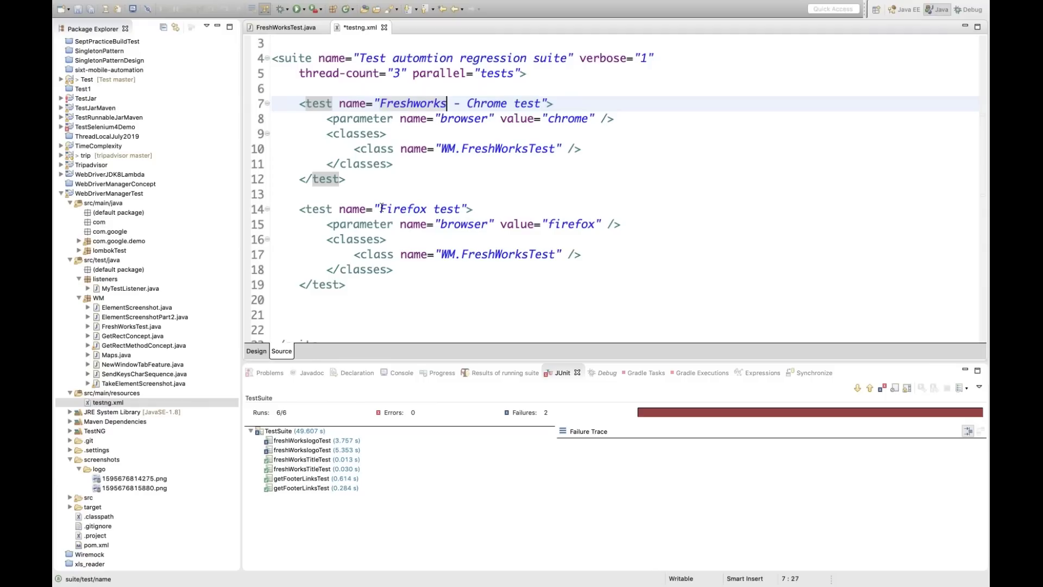
pyautogui.click(382, 208)
pyautogui.hotkey('ctrl', 'v')
pyautogui.write('-')
pyautogui.hotkey('ctrl', 's')
# Check the firefox and chrome browser parameter values, then open the WM.FreshWorksTest class
pyautogui.click(433, 225)
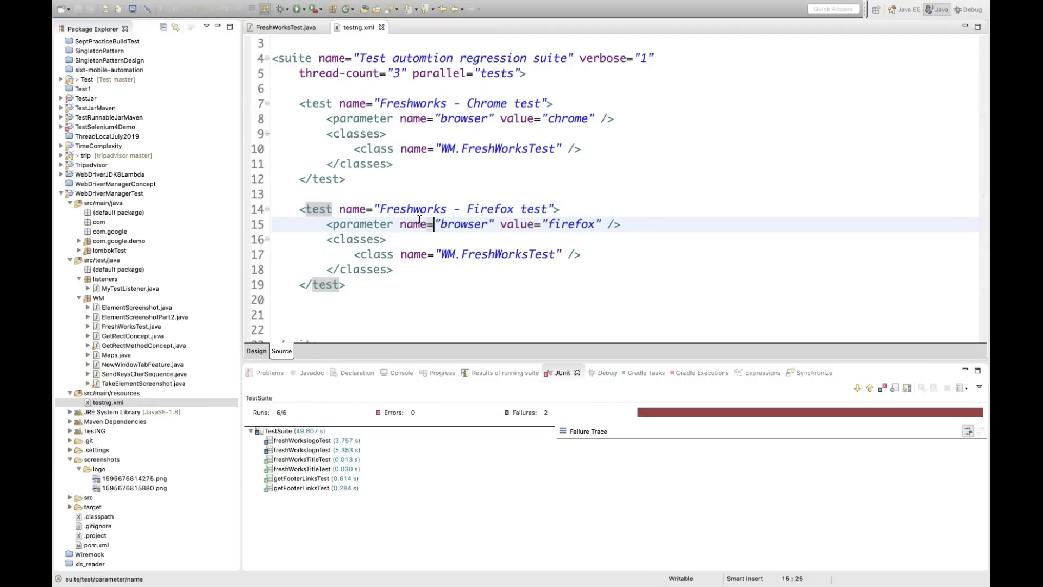
pyautogui.doubleClick(472, 225)
pyautogui.doubleClick(569, 225)
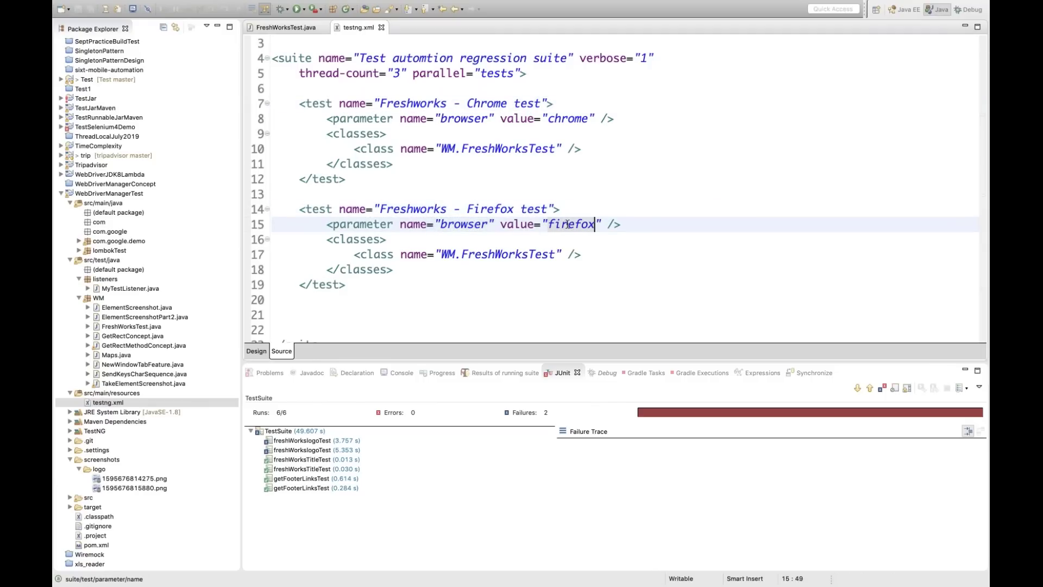
pyautogui.doubleClick(559, 119)
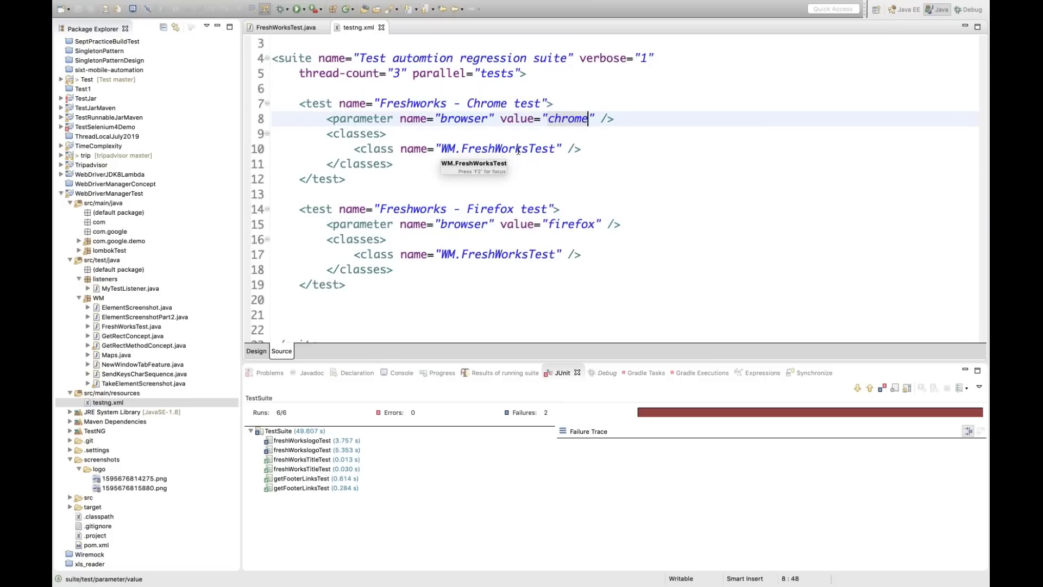
pyautogui.click(501, 149)
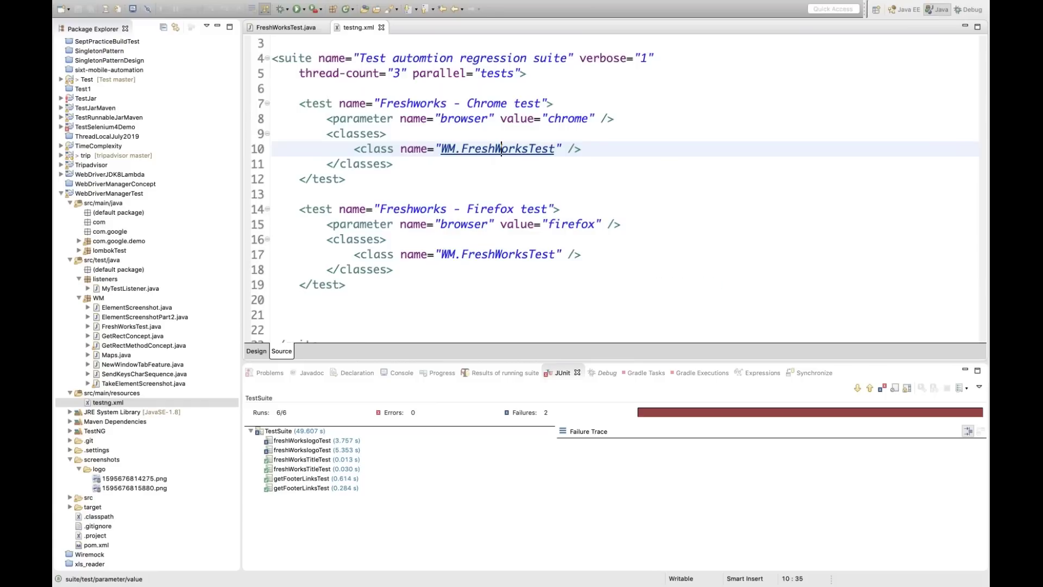
pyautogui.keyDown('super'); pyautogui.click(501, 149); pyautogui.keyUp('super')
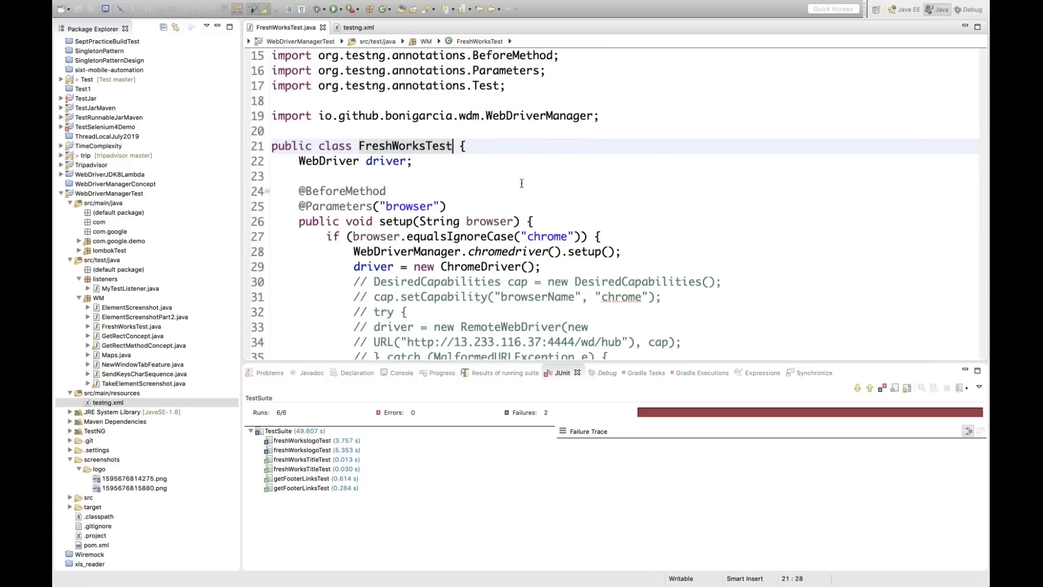
pyautogui.scroll(-1, 522, 183)
pyautogui.click(433, 189)
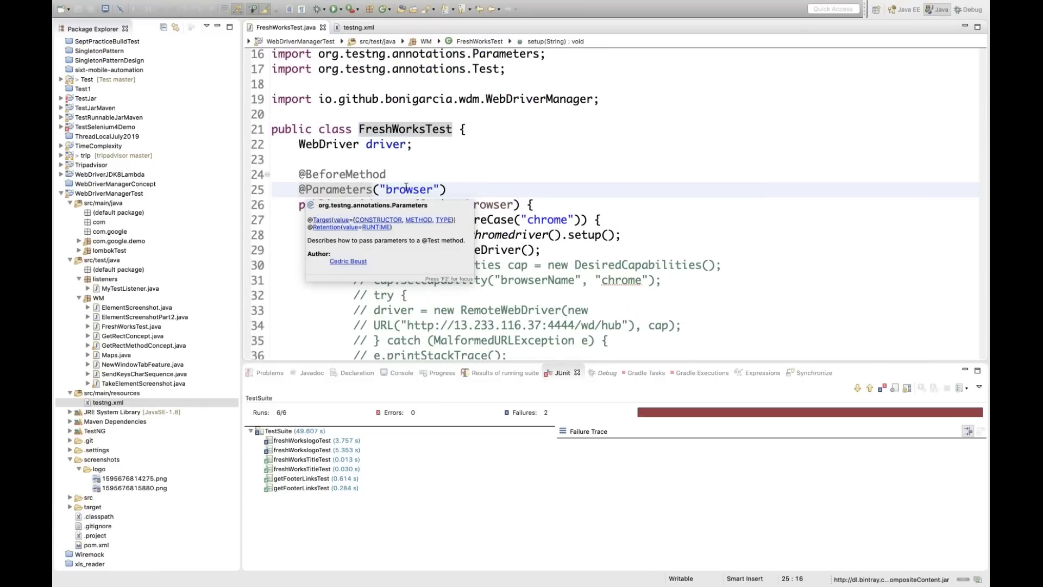
pyautogui.scroll(-1, 505, 172)
pyautogui.scroll(-2, 506, 171)
pyautogui.doubleClick(488, 171)
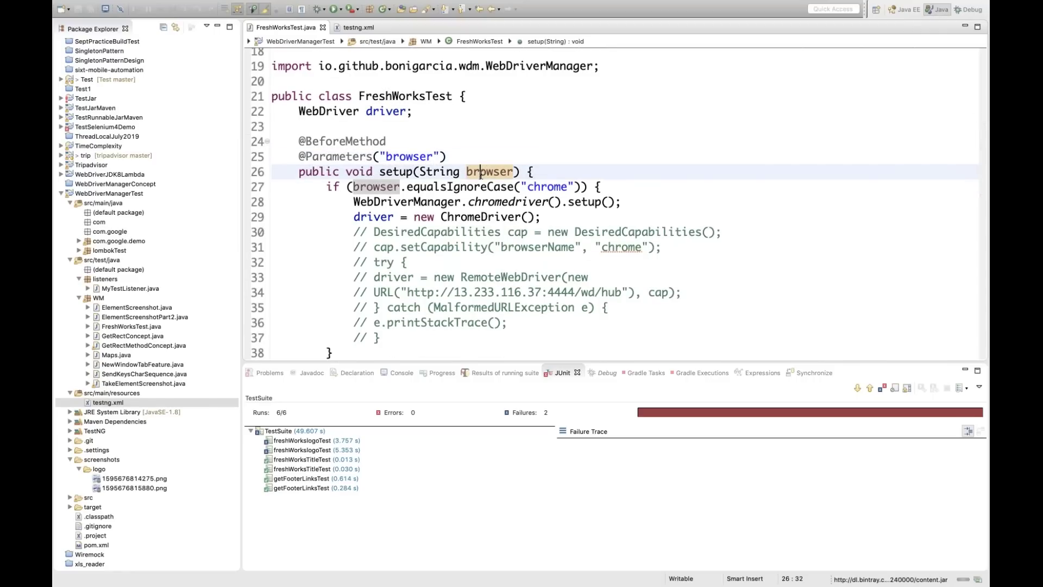
pyautogui.click(433, 156)
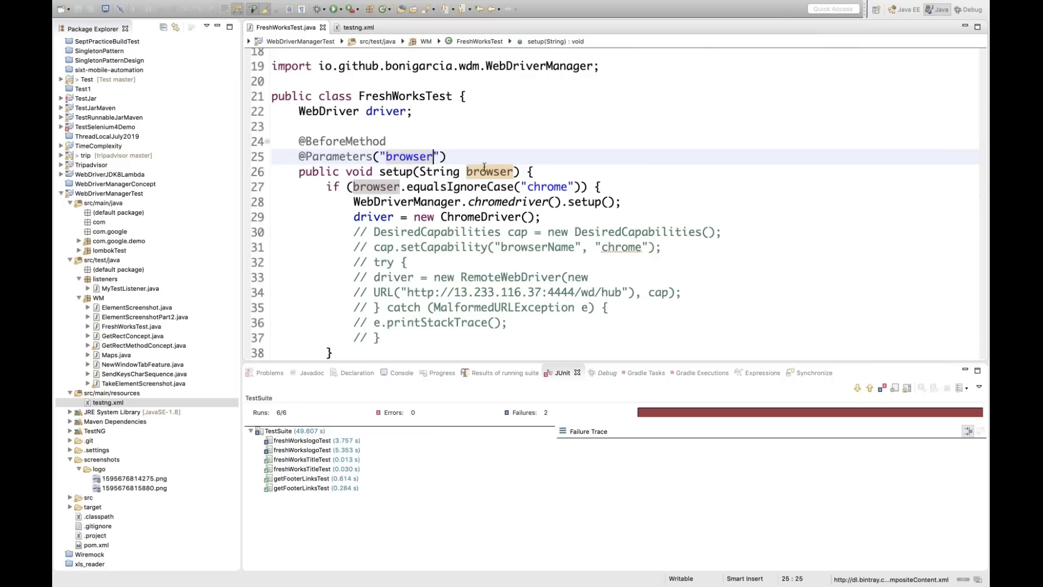
pyautogui.click(568, 186)
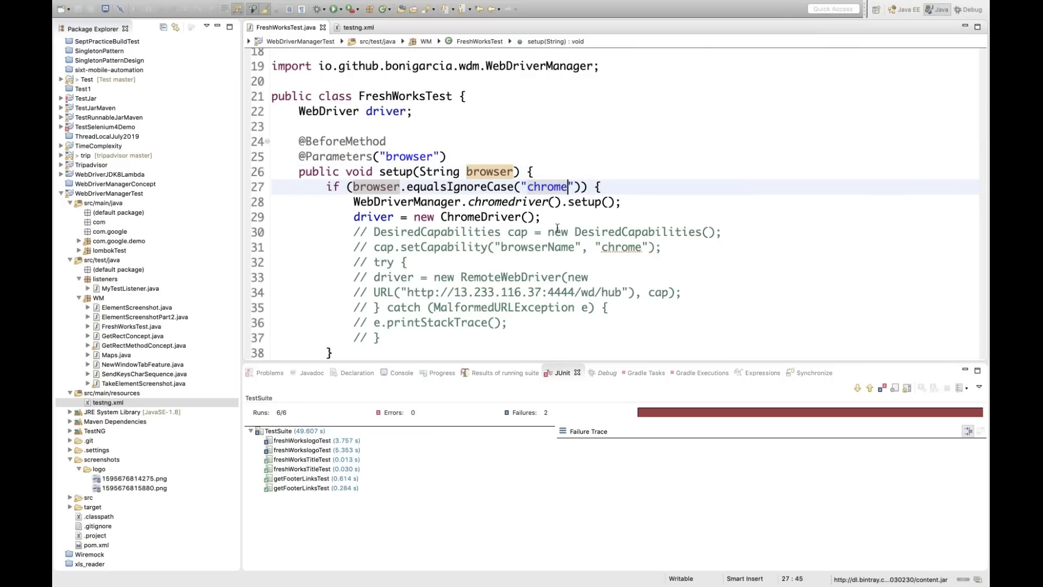
pyautogui.scroll(-4, 543, 227)
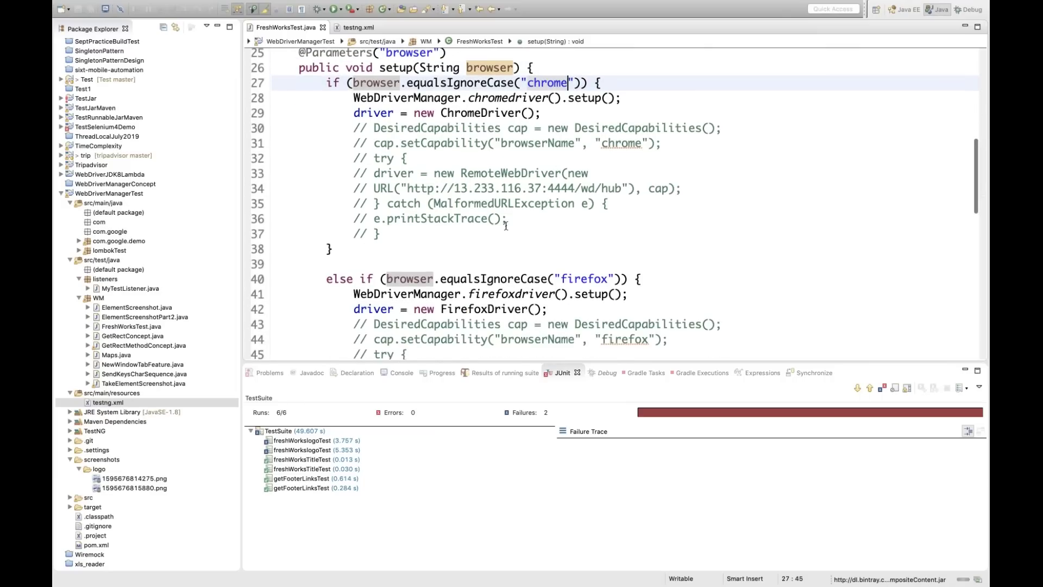
pyautogui.click(506, 222)
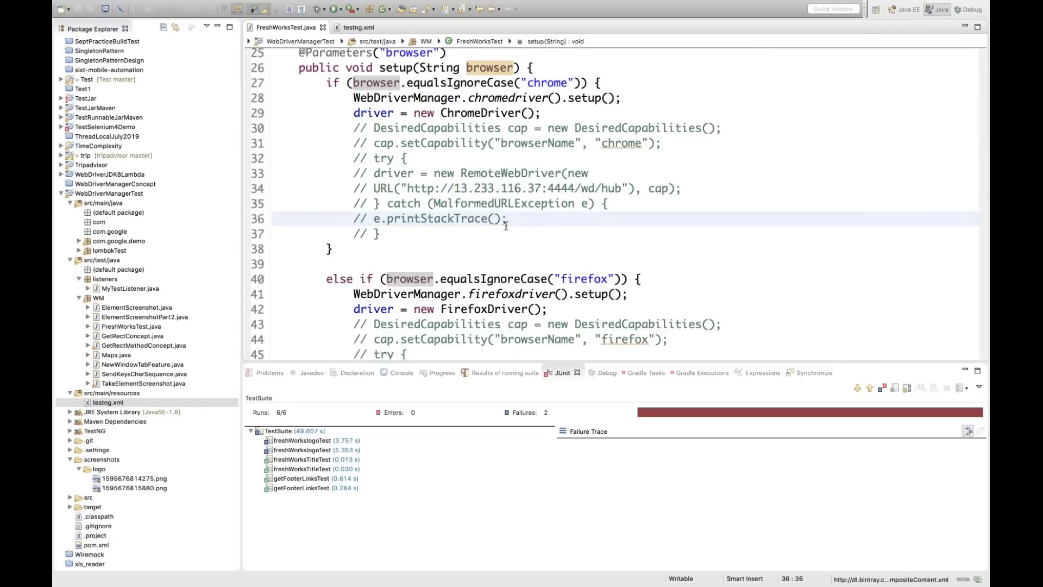
pyautogui.click(536, 227)
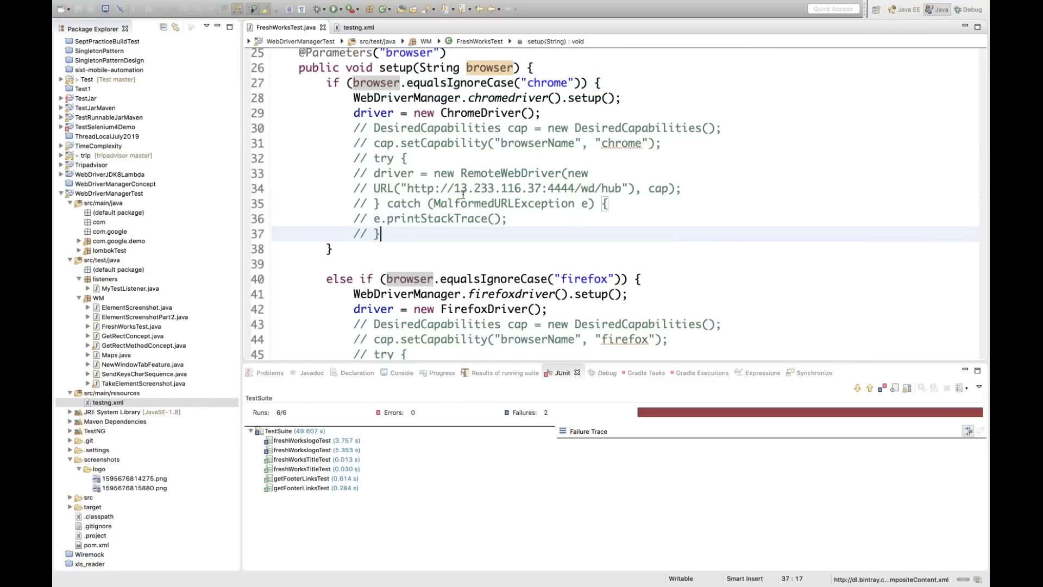
pyautogui.click(548, 188)
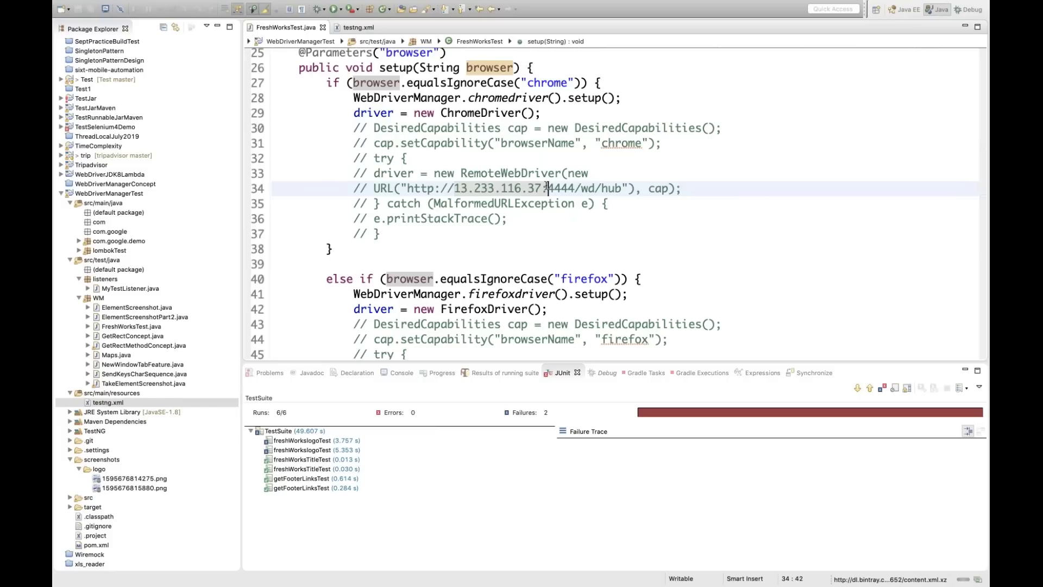
pyautogui.click(559, 220)
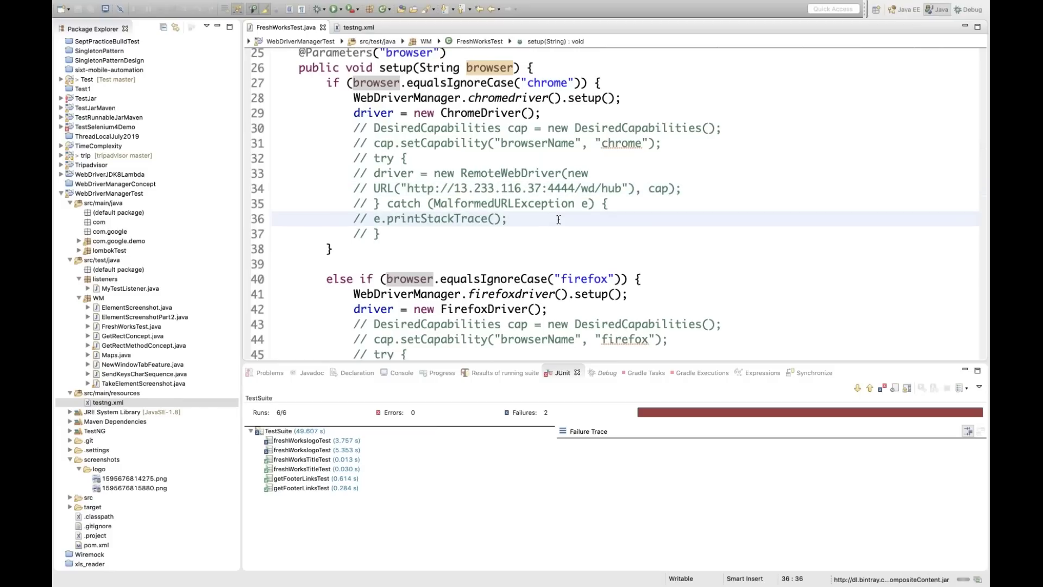
pyautogui.click(415, 115)
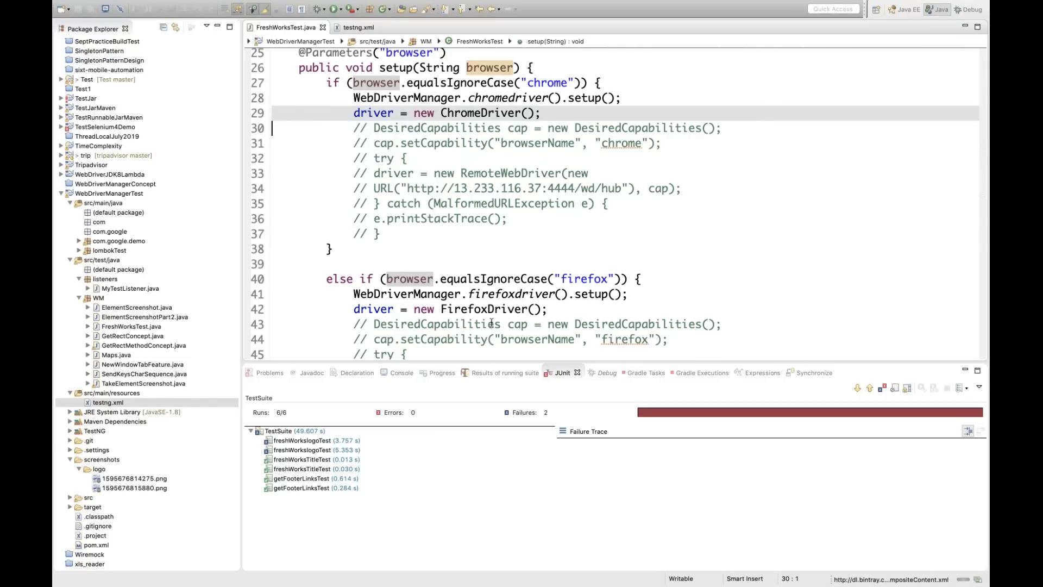
pyautogui.click(474, 309)
pyautogui.click(489, 269)
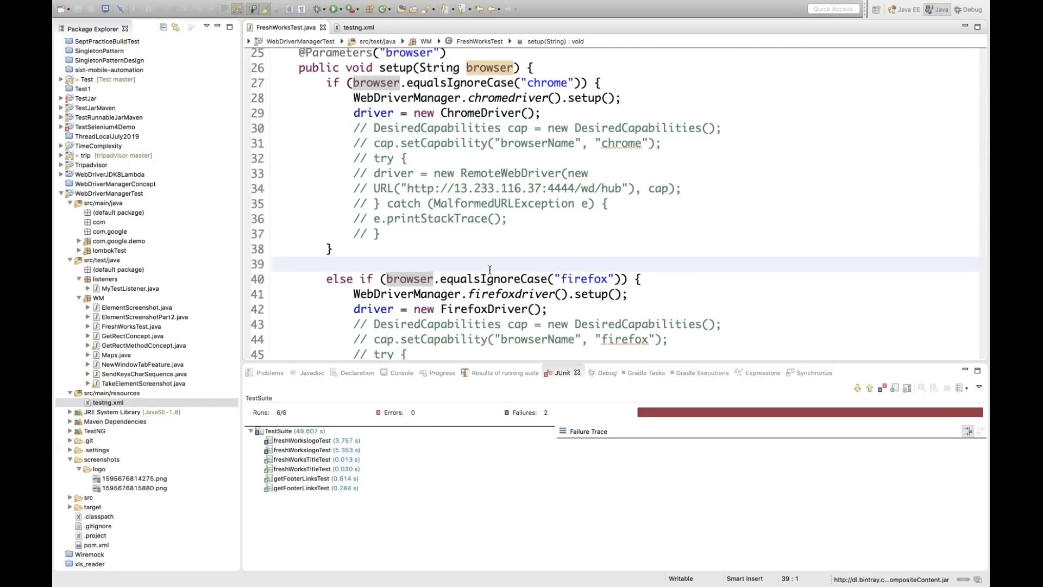
pyautogui.scroll(-7, 504, 234)
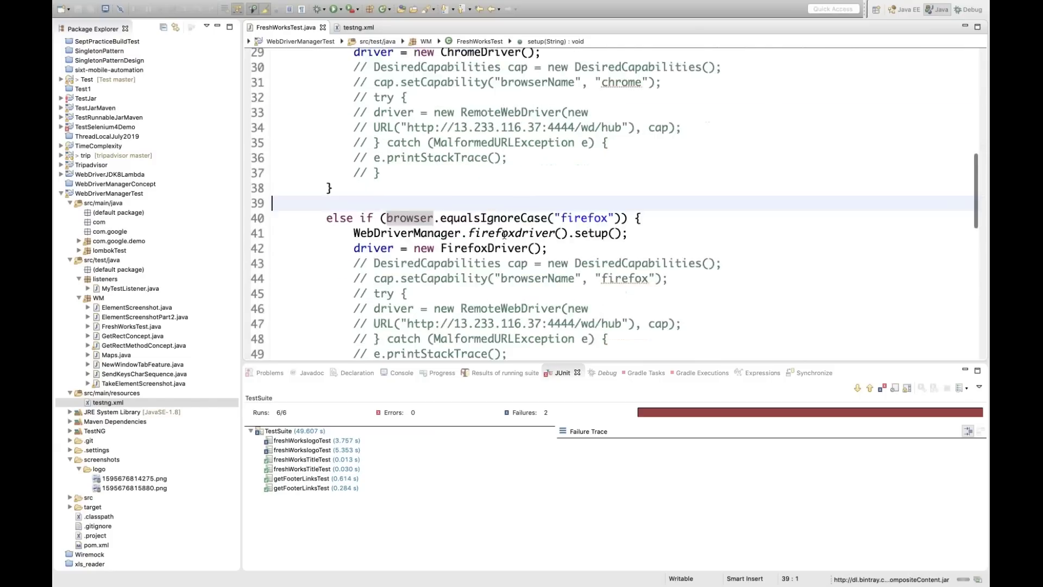
pyautogui.scroll(5, 504, 234)
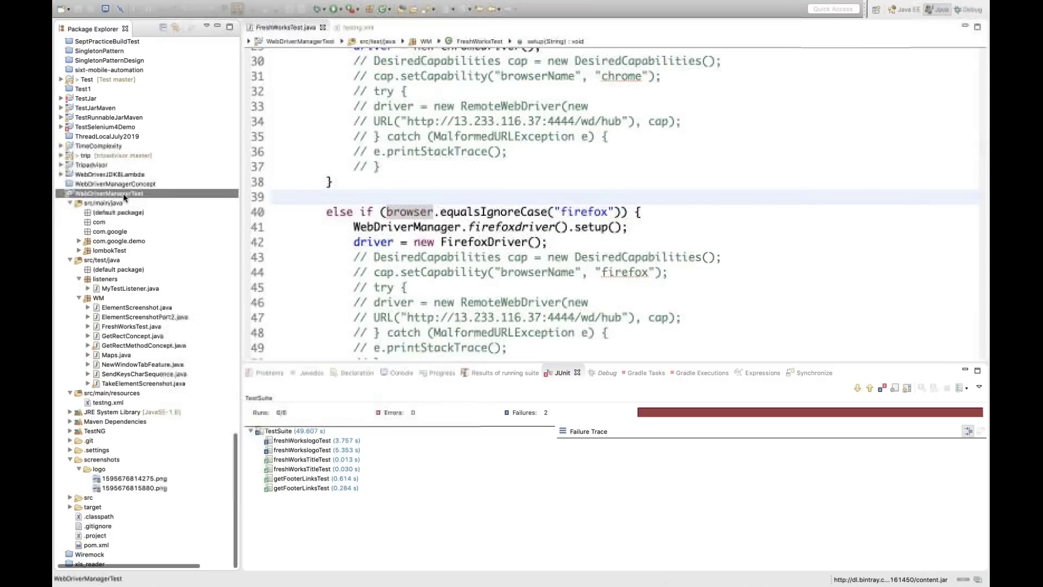
# Select the WebDriverManagerTest project's location path in Properties, then cancel back to the editor
pyautogui.rightClick(124, 194)
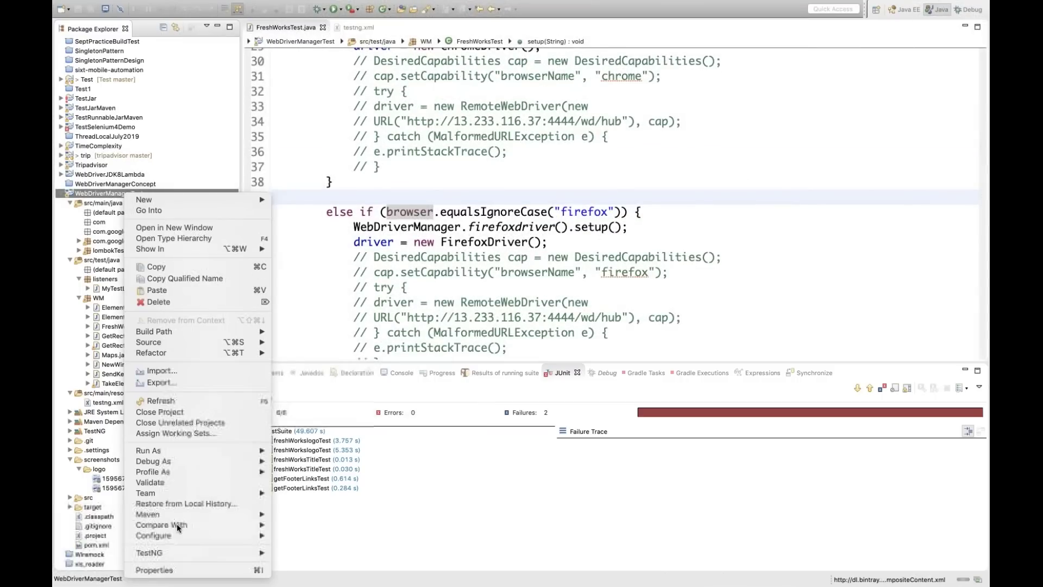
pyautogui.press('Escape')
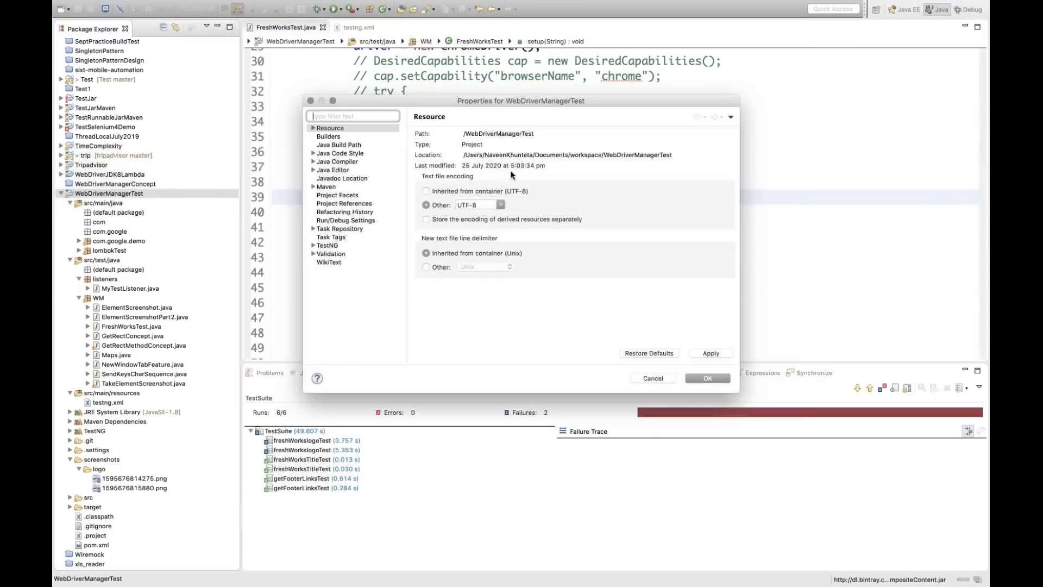
pyautogui.tripleClick(496, 155)
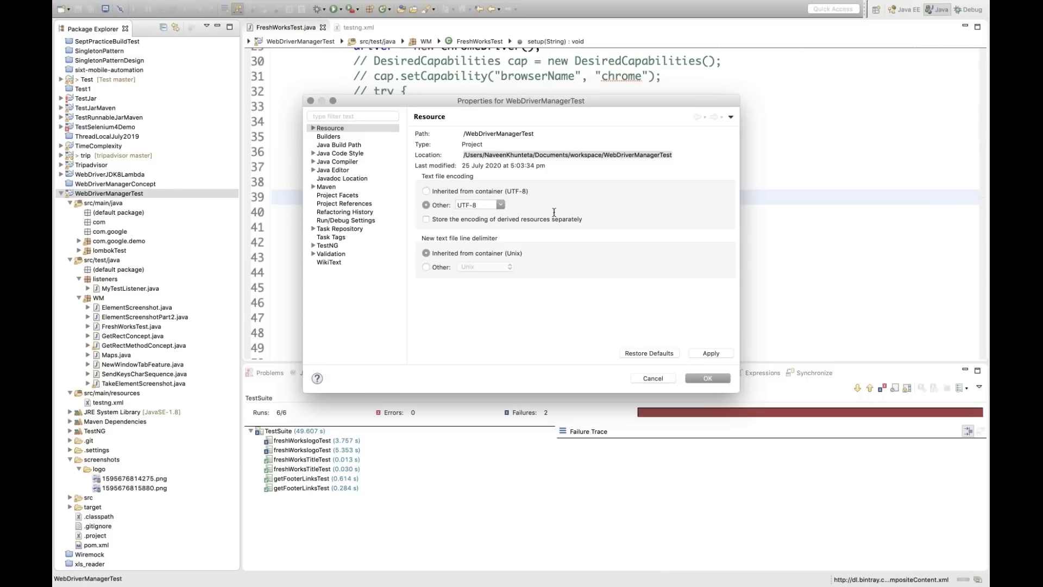
pyautogui.click(649, 378)
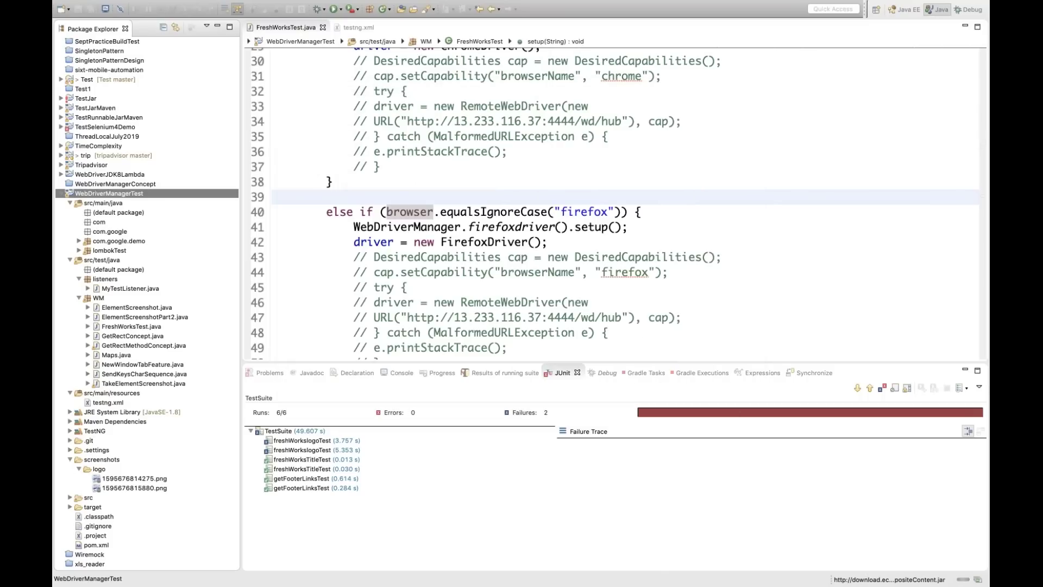
pyautogui.click(589, 302)
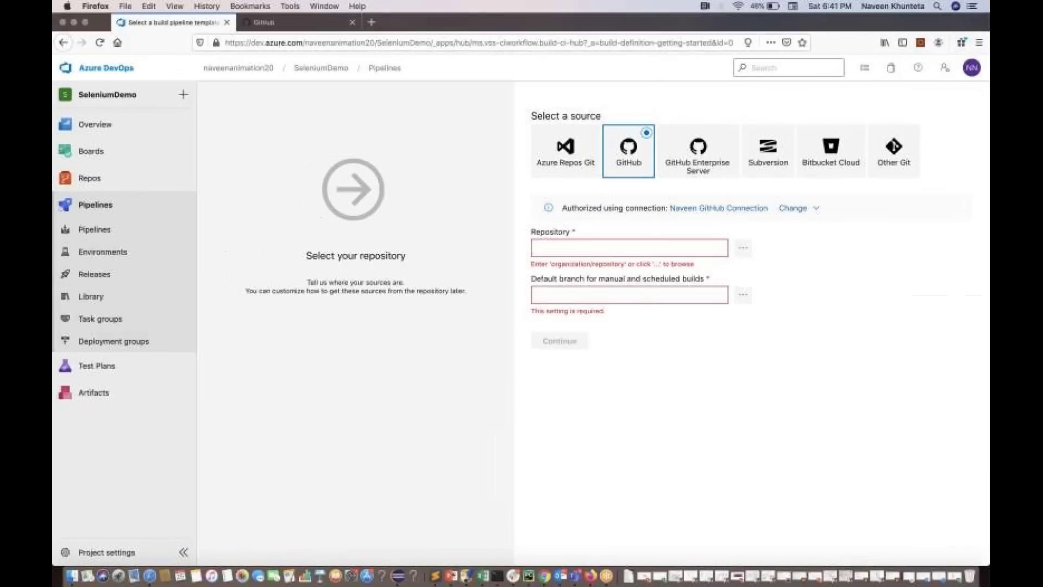
# Create the GitHub repository AzureSeleniumDemo with the description 'Azure Selenium Test'
pyautogui.click(314, 24)
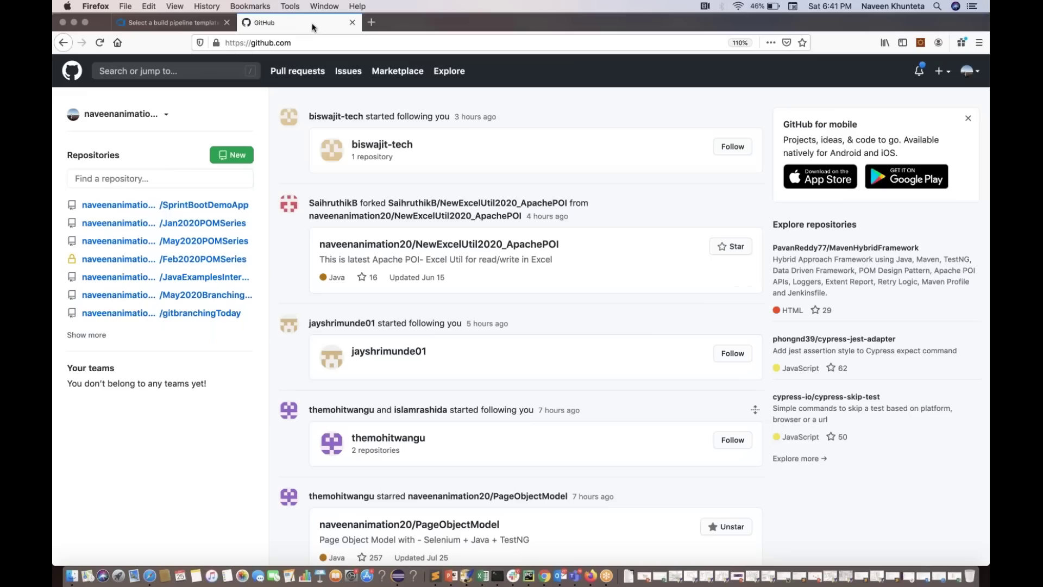
pyautogui.click(940, 71)
pyautogui.click(892, 95)
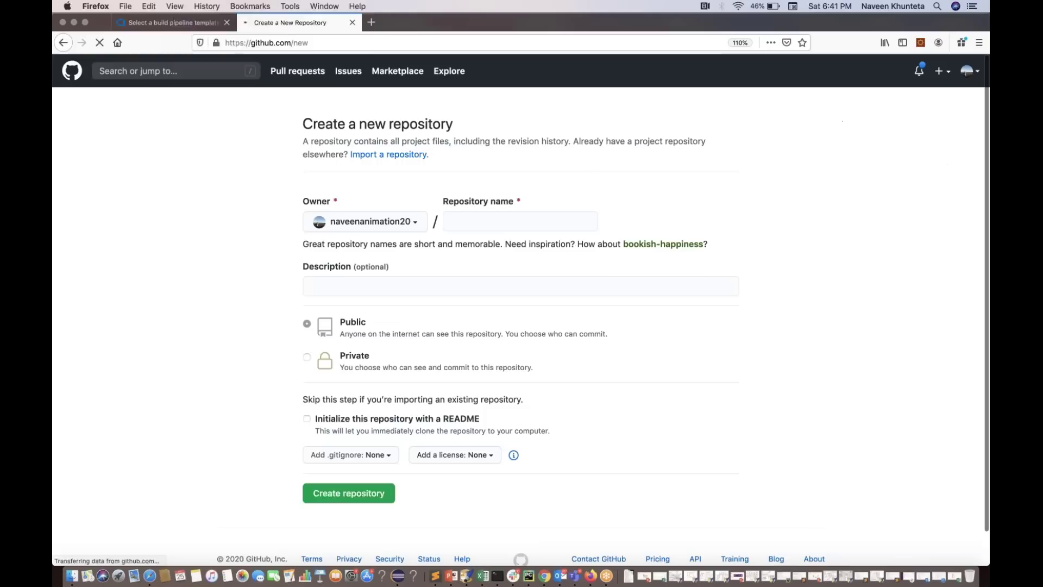
pyautogui.click(513, 227)
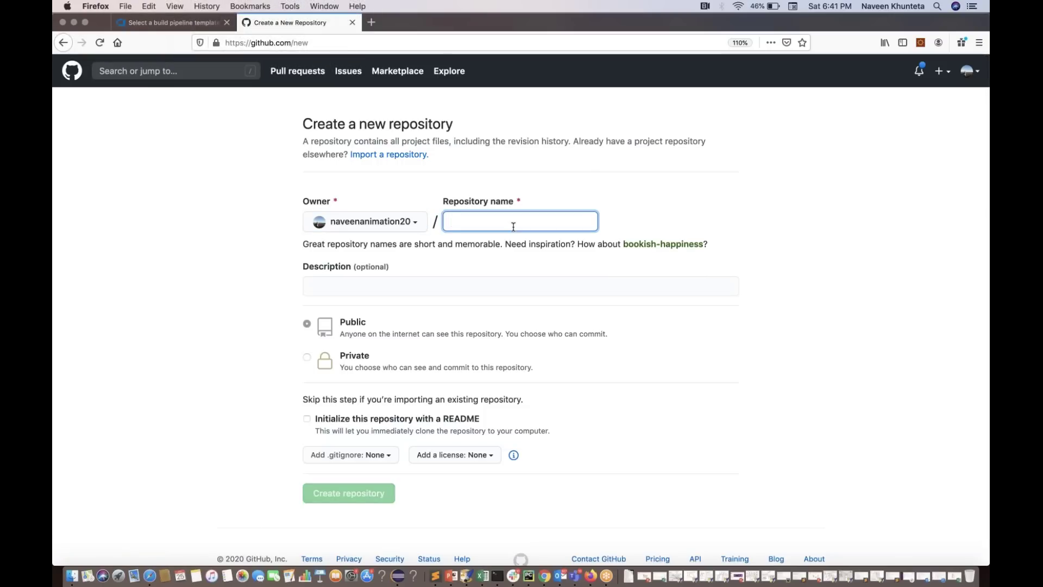
pyautogui.write('AzureSeleni')
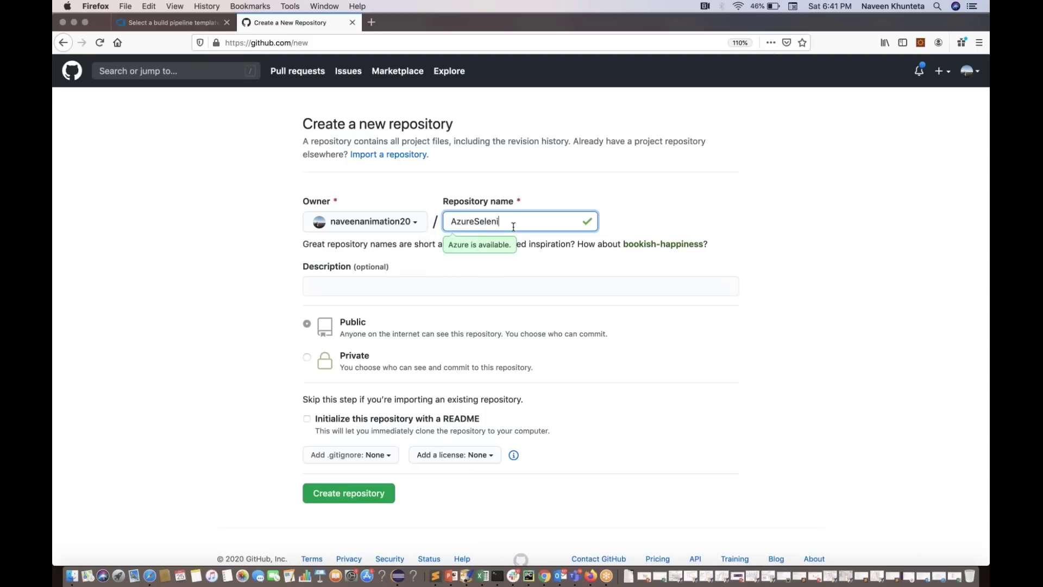
pyautogui.write('umDemo')
pyautogui.click(466, 290)
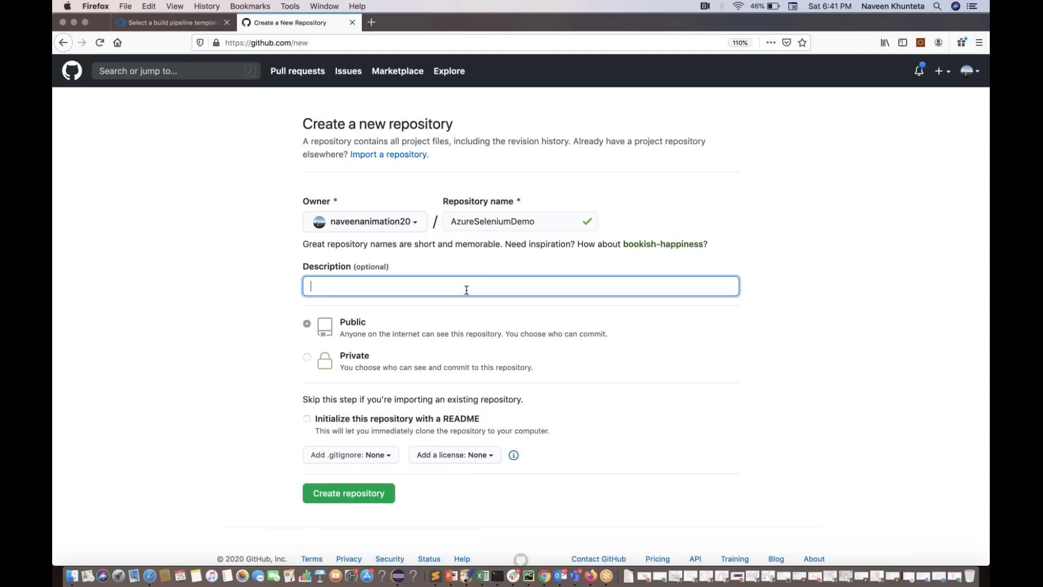
pyautogui.write('Azure Selenium Test run')
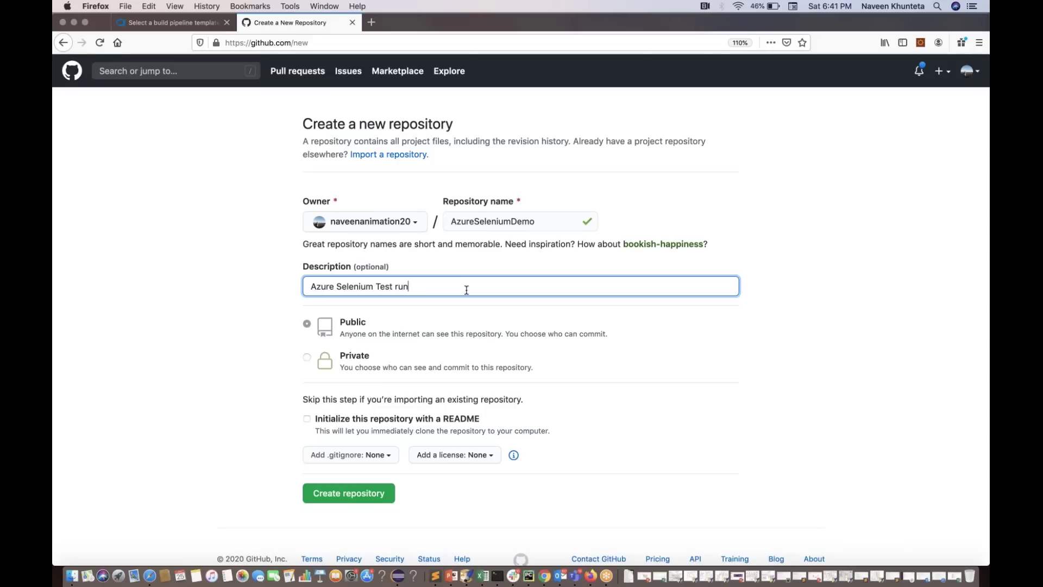
pyautogui.click(358, 493)
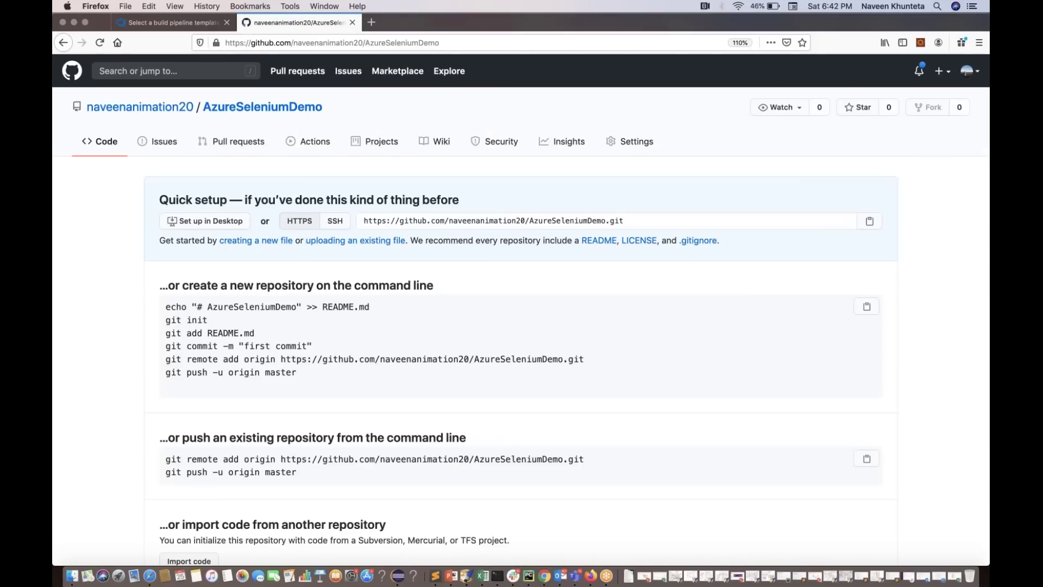
pyautogui.scroll(-2, 520, 304)
pyautogui.scroll(-1, 521, 315)
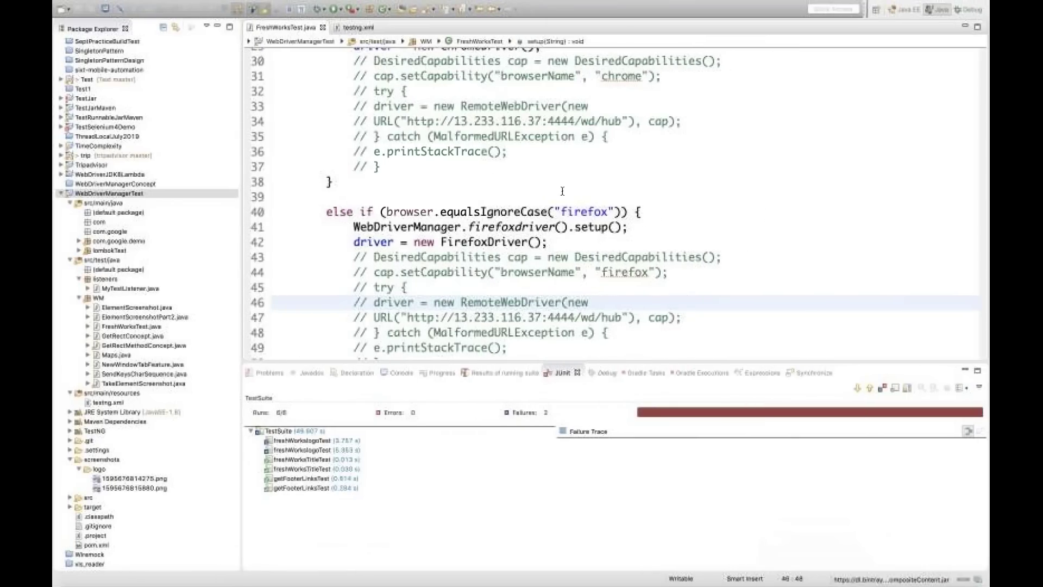
pyautogui.moveTo(530, 206)
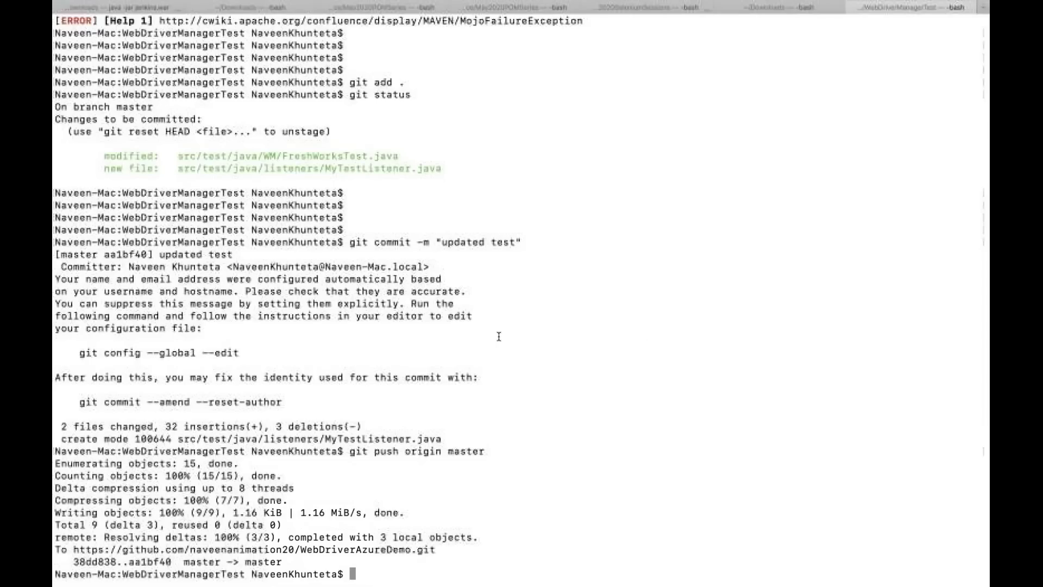
# Change into the WebDriverManagerTest project folder and check git status
pyautogui.press('super+k')
pyautogui.press('Return')
pyautogui.press('Return')
pyautogui.press('Return')
pyautogui.press('Return')
pyautogui.write('cd')
pyautogui.write('/Users/NaveenKhunteta/Documents/workspace/WebDriverManagerTest')
pyautogui.press('Return')
pyautogui.press('Return')
pyautogui.press('Return')
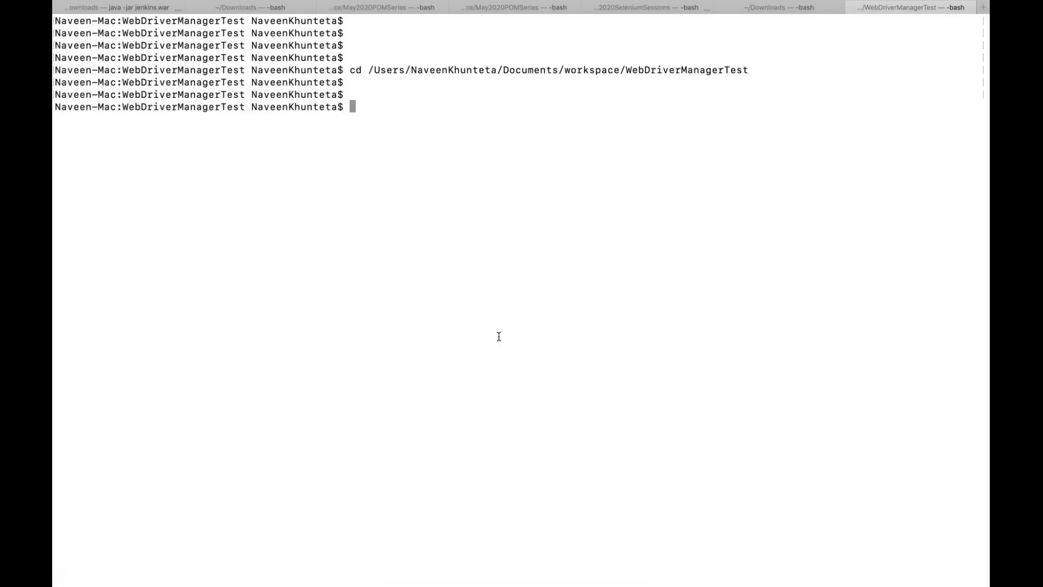
pyautogui.doubleClick(201, 105)
pyautogui.click(504, 115)
pyautogui.write('git status')
pyautogui.press('Return')
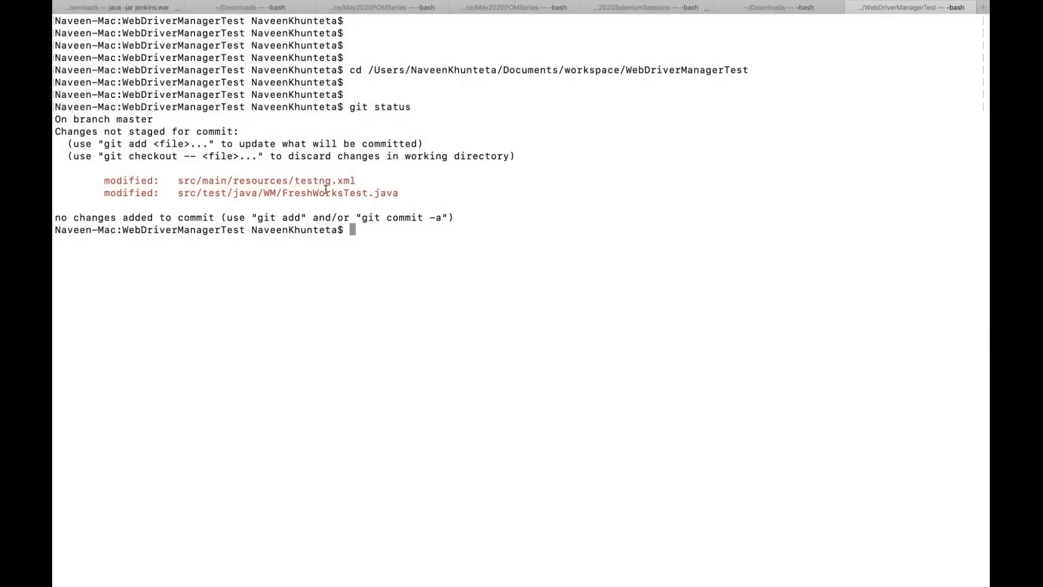
# Stage all changes with git add . and commit them as 'updated my freshworks code'
pyautogui.write('git commit -m ""')
pyautogui.press('Left')
pyautogui.write('updated ')
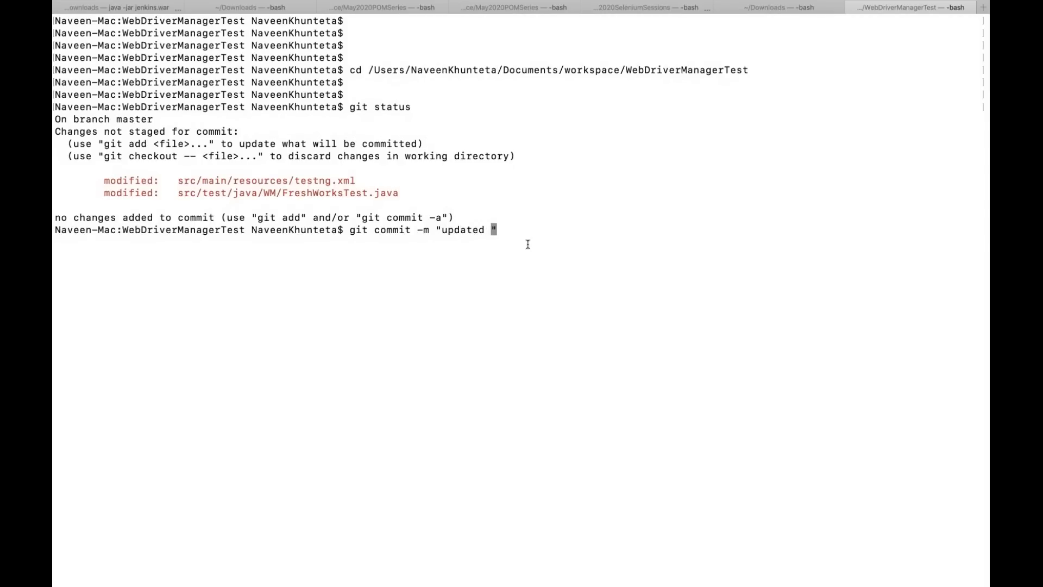
pyautogui.write('my feshworks code')
pyautogui.press('Left')
pyautogui.press('Left')
pyautogui.press('Left')
pyautogui.press('Left')
pyautogui.press('Left')
pyautogui.press('Left')
pyautogui.press('Left')
pyautogui.press('Left')
pyautogui.press('Left')
pyautogui.press('Left')
pyautogui.press('Left')
pyautogui.press('Left')
pyautogui.press('Left')
pyautogui.write('r')
pyautogui.press('Return')
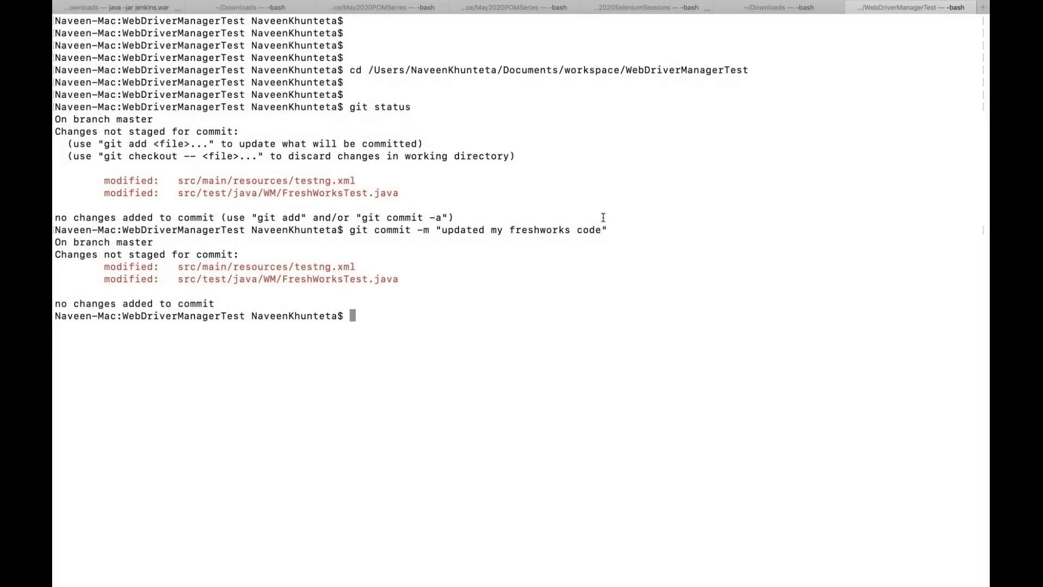
pyautogui.write('git ')
pyautogui.write('status')
pyautogui.press('BackSpace')
pyautogui.press('BackSpace')
pyautogui.press('BackSpace')
pyautogui.press('BackSpace')
pyautogui.press('BackSpace')
pyautogui.press('BackSpace')
pyautogui.press('BackSpace')
pyautogui.press('BackSpace')
pyautogui.press('BackSpace')
pyautogui.write('it add .')
pyautogui.press('Return')
pyautogui.press('Up')
pyautogui.press('Up')
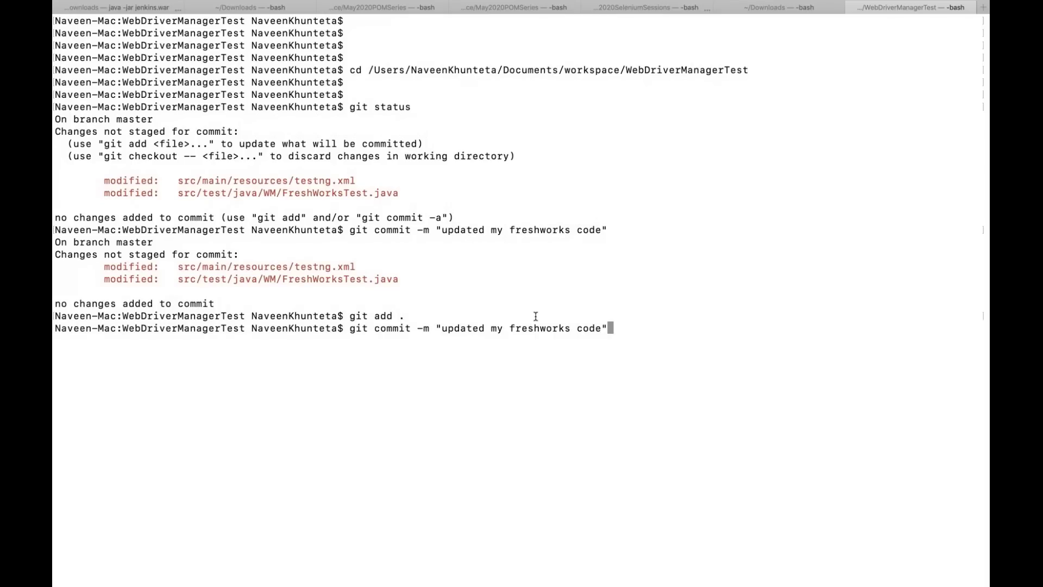
pyautogui.press('Return')
pyautogui.press('Return')
pyautogui.press('Return')
pyautogui.press('Return')
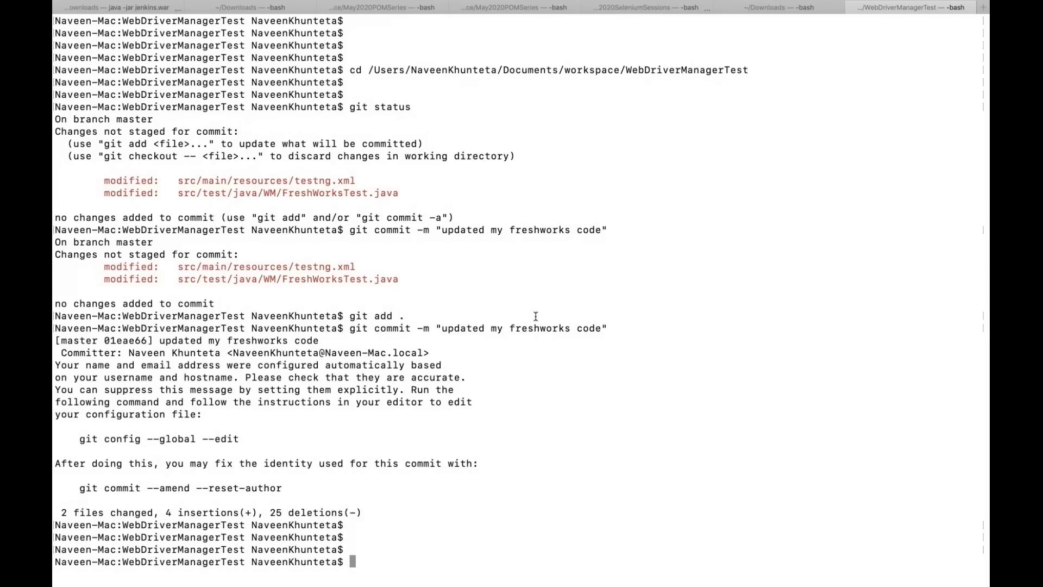
# Clear the terminal and push master to origin, which gets rejected
pyautogui.write('clear')
pyautogui.press('Return')
pyautogui.press('Return')
pyautogui.press('Return')
pyautogui.press('Return')
pyautogui.press('Return')
pyautogui.press('Return')
pyautogui.write('git push origin master')
pyautogui.press('Return')
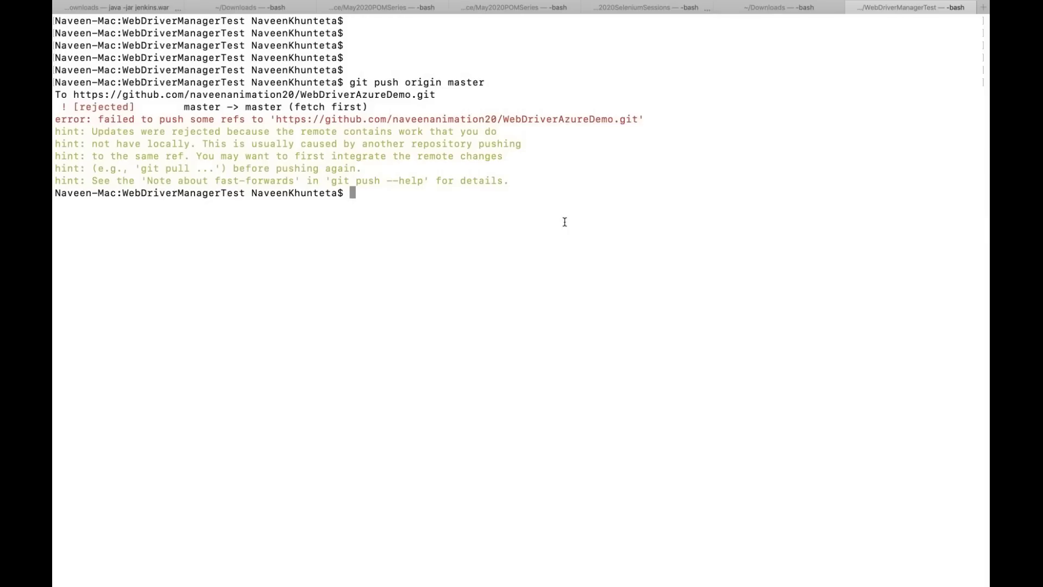
# Run git pull to fetch the remote updates
pyautogui.write('git ')
pyautogui.write('plul')
pyautogui.press('BackSpace')
pyautogui.press('BackSpace')
pyautogui.press('BackSpace')
pyautogui.write('ull')
pyautogui.press('Return')
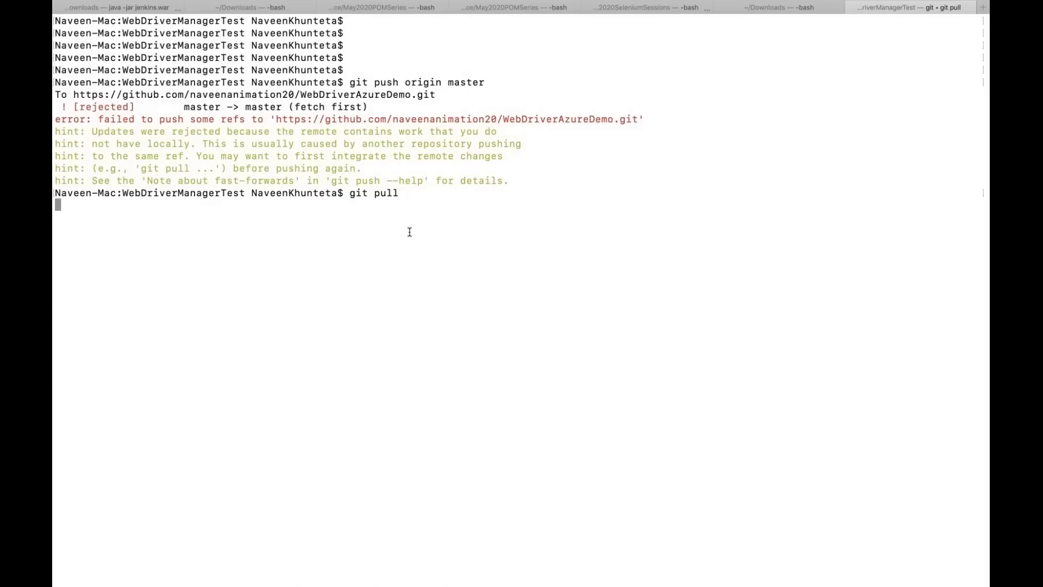
pyautogui.press('Return')
# Force-push master with git push -f origin master and reload the GitHub page
pyautogui.press('Up')
pyautogui.press('Up')
pyautogui.press('Up')
pyautogui.press('Up')
pyautogui.press('Left')
pyautogui.press('Left')
pyautogui.press('Left')
pyautogui.press('Left')
pyautogui.press('Left')
pyautogui.press('Left')
pyautogui.press('Left')
pyautogui.press('Left')
pyautogui.press('Left')
pyautogui.press('Left')
pyautogui.press('Left')
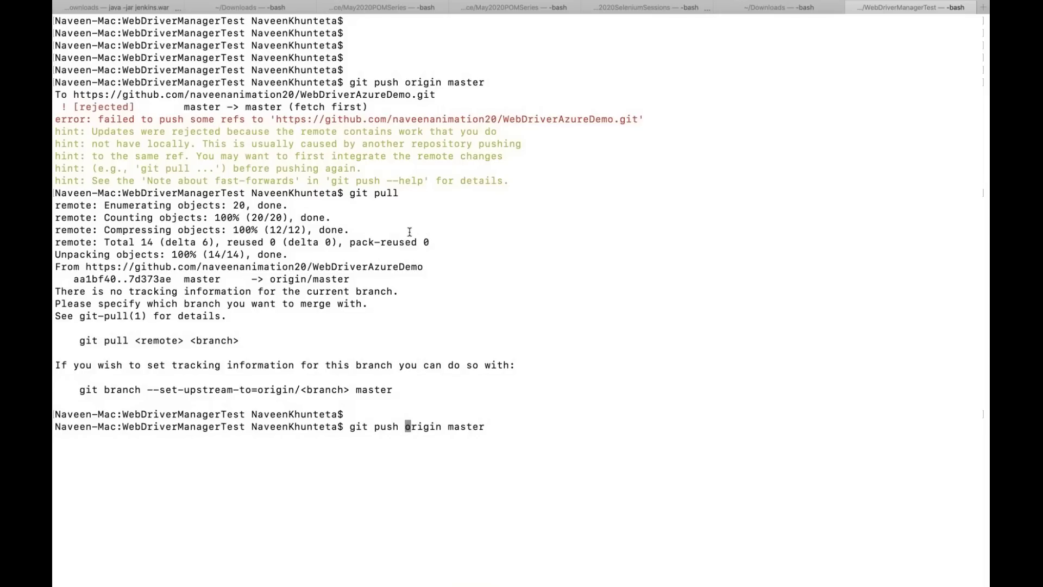
pyautogui.write('-f')
pyautogui.press('Return')
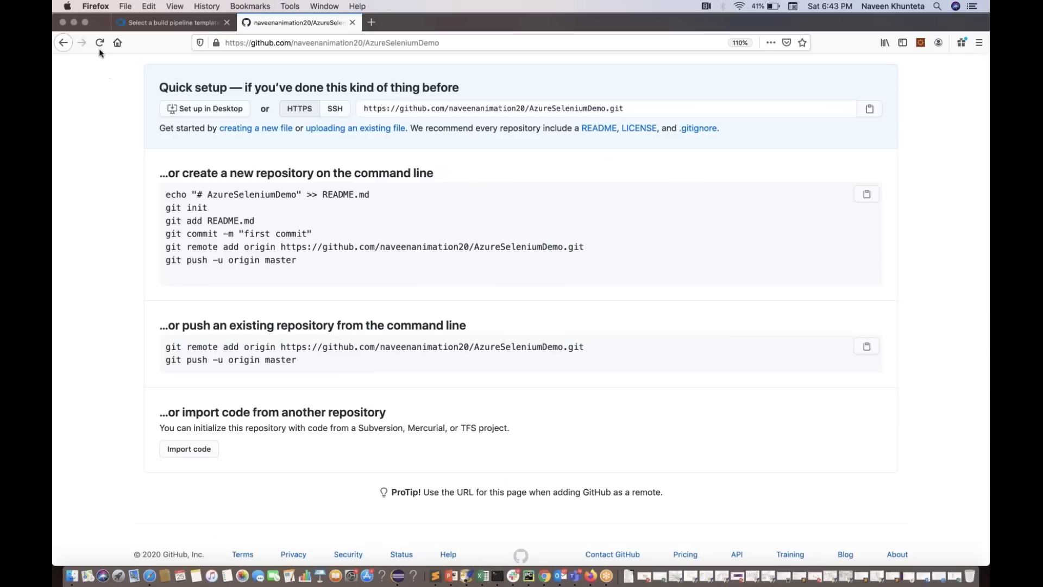
pyautogui.click(99, 47)
pyautogui.click(100, 47)
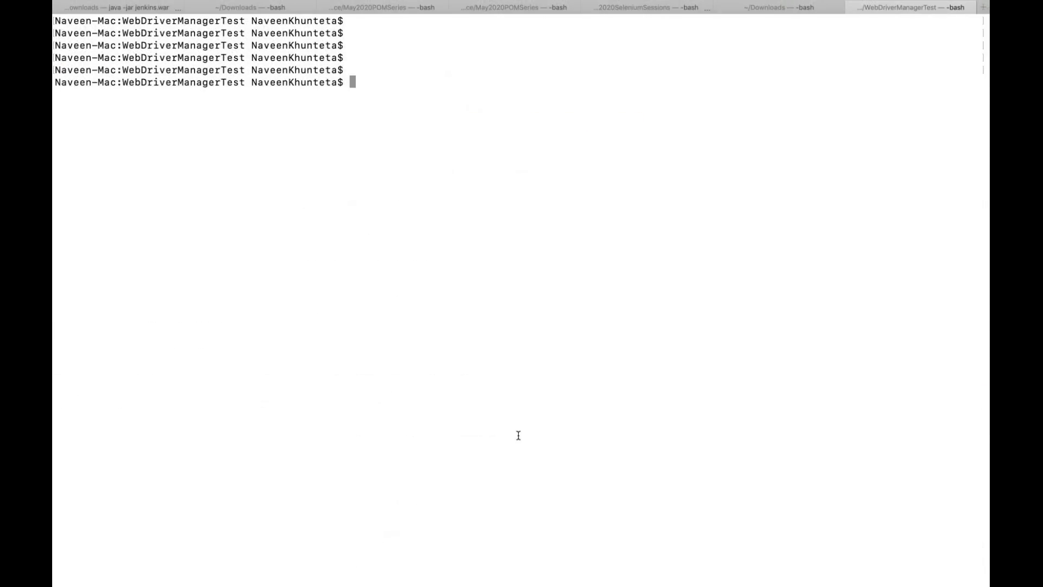
# Open .git/config in vim and copy the AzureSeleniumDemo repository URL from GitHub
pyautogui.write('.')
pyautogui.press('BackSpace')
pyautogui.write('vim .git/')
pyautogui.press('Tab')
pyautogui.press('Tab')
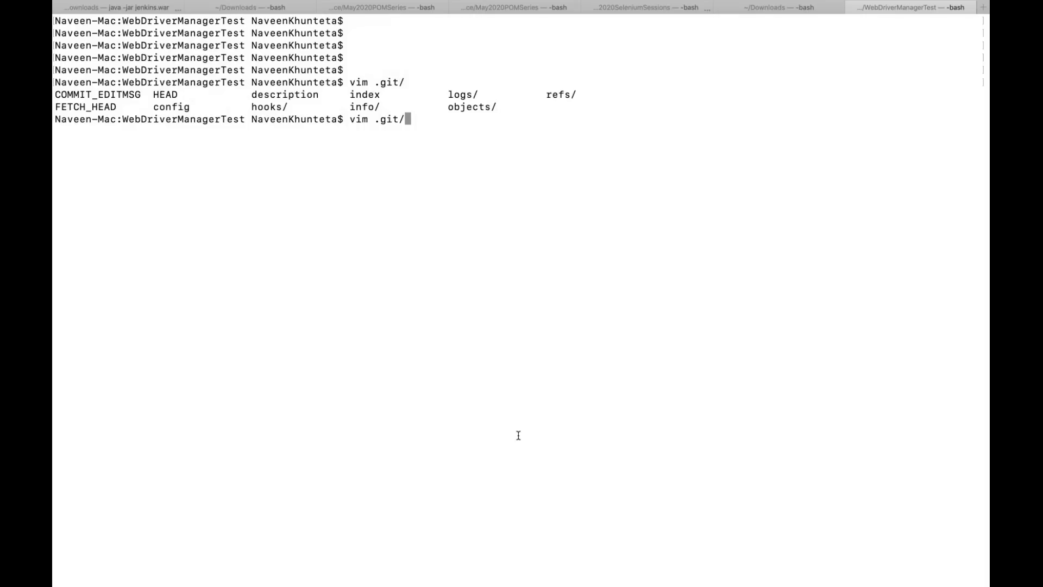
pyautogui.write('config')
pyautogui.press('Return')
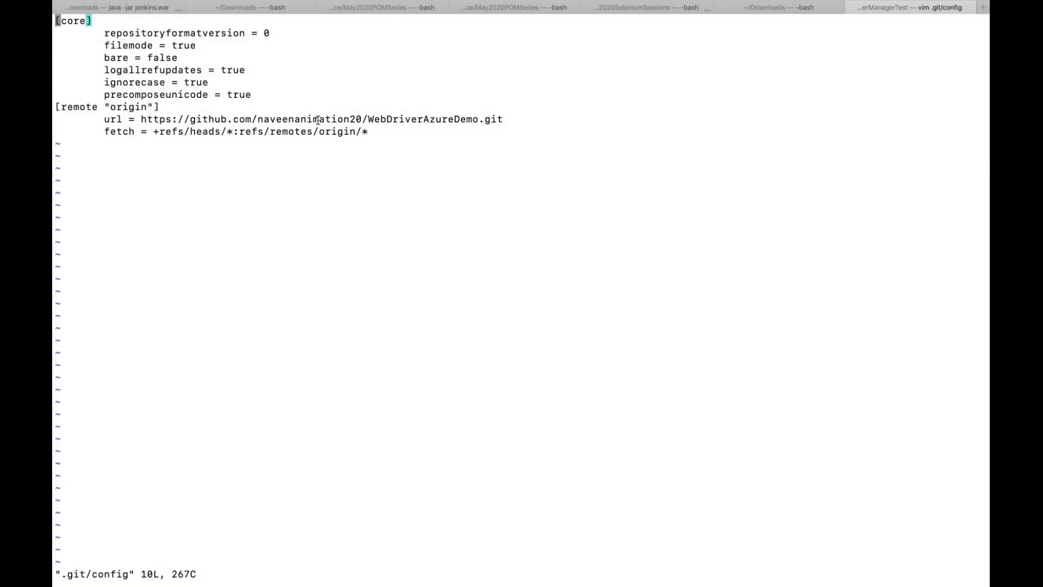
pyautogui.hotkey('ctrl', 'Left')
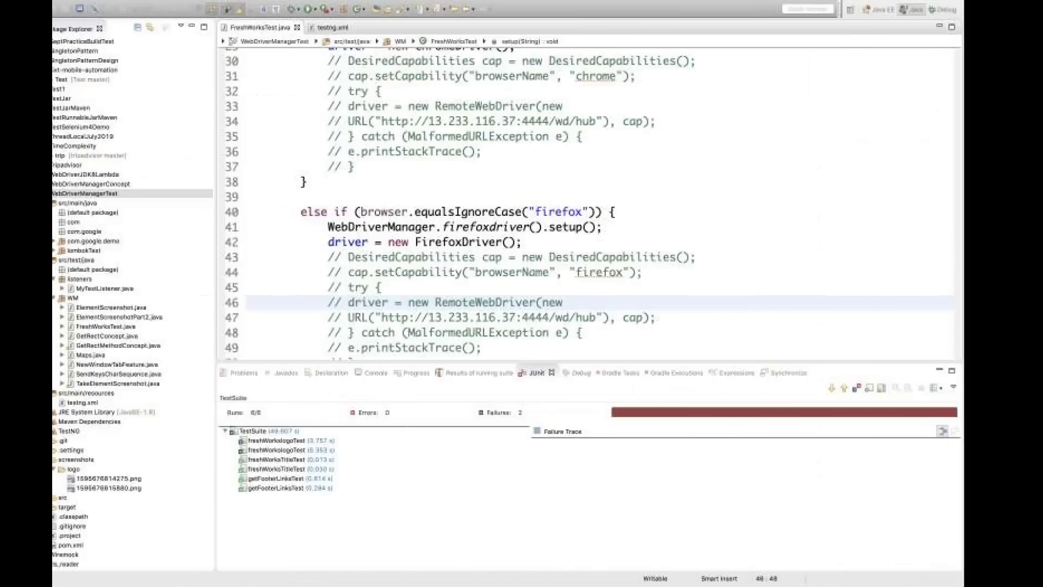
pyautogui.hotkey('ctrl', 'Left')
pyautogui.click(295, 50)
pyautogui.press('super+c')
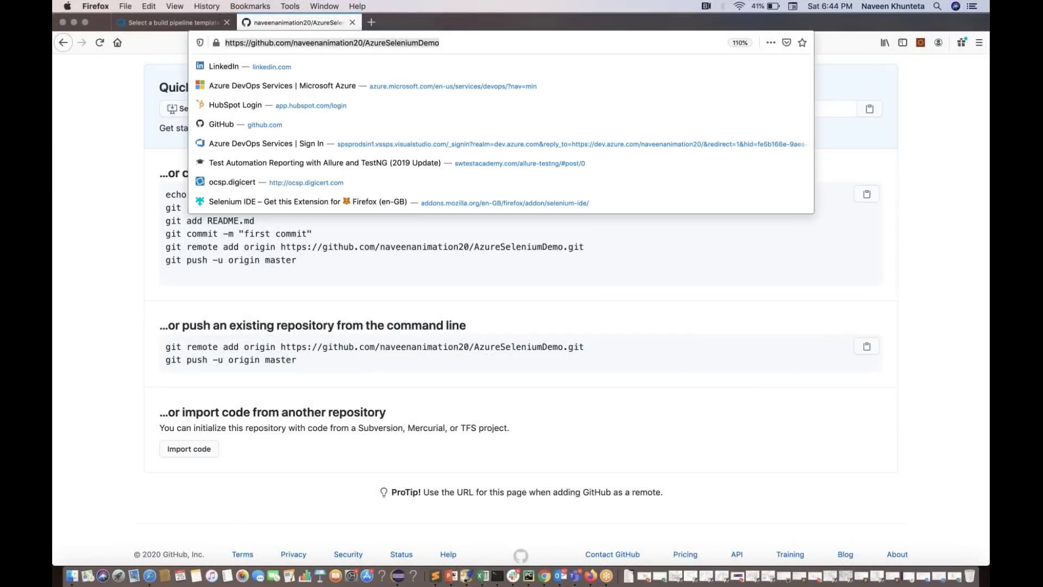
pyautogui.click(119, 211)
pyautogui.hotkey('ctrl', 'Right')
pyautogui.hotkey('ctrl', 'Right')
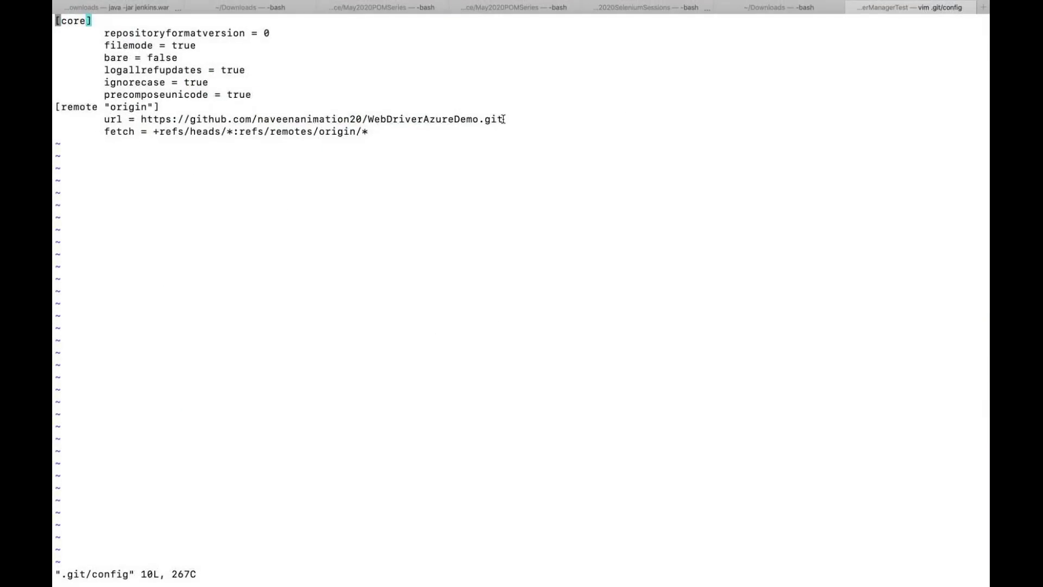
# Replace the origin remote URL with the AzureSeleniumDemo address and save with :wq
pyautogui.press('i')
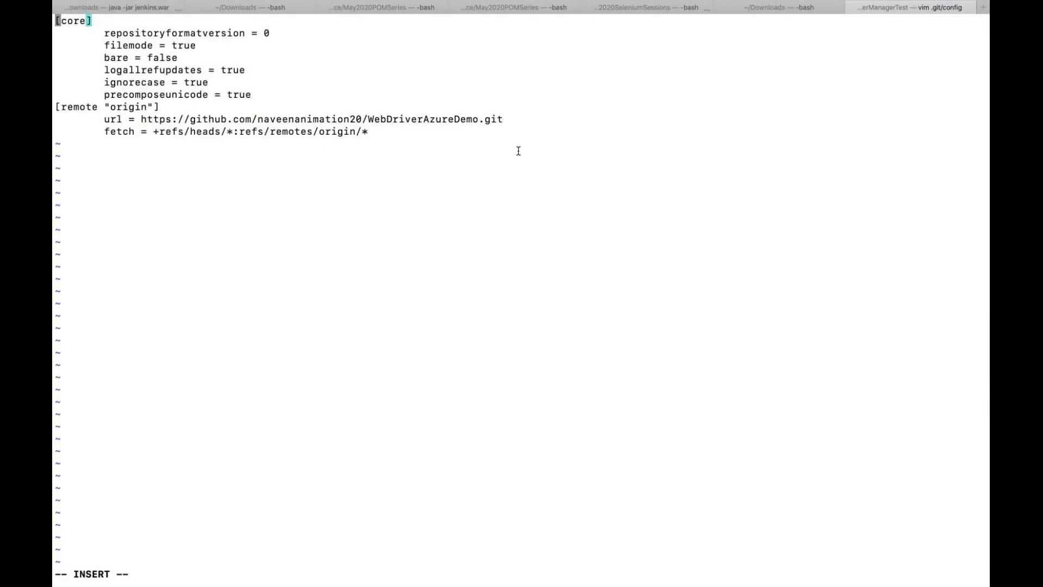
pyautogui.press('Down')
pyautogui.press('Down')
pyautogui.press('Down')
pyautogui.press('Down')
pyautogui.press('Down')
pyautogui.press('Down')
pyautogui.press('Down')
pyautogui.press('Down')
pyautogui.press('Right')
pyautogui.press('Right')
pyautogui.press('Right')
pyautogui.press('Right')
pyautogui.press('Right')
pyautogui.press('Right')
pyautogui.press('Right')
pyautogui.press('Right')
pyautogui.press('Right')
pyautogui.press('Right')
pyautogui.press('Right')
pyautogui.press('Right')
pyautogui.press('Right')
pyautogui.press('Right')
pyautogui.press('Right')
pyautogui.press('Right')
pyautogui.press('Right')
pyautogui.press('Right')
pyautogui.press('Right')
pyautogui.press('Right')
pyautogui.press('Right')
pyautogui.press('Right')
pyautogui.press('Right')
pyautogui.press('Right')
pyautogui.press('Right')
pyautogui.press('Right')
pyautogui.press('Right')
pyautogui.press('Right')
pyautogui.press('Right')
pyautogui.press('Right')
pyautogui.press('Right')
pyautogui.press('Right')
pyautogui.press('Right')
pyautogui.press('Right')
pyautogui.press('Right')
pyautogui.press('Right')
pyautogui.press('Right')
pyautogui.press('Right')
pyautogui.press('Right')
pyautogui.press('Right')
pyautogui.press('Right')
pyautogui.press('Right')
pyautogui.press('Right')
pyautogui.press('Right')
pyautogui.press('Right')
pyautogui.press('Right')
pyautogui.press('Right')
pyautogui.press('Right')
pyautogui.press('Right')
pyautogui.press('Right')
pyautogui.press('Right')
pyautogui.press('Right')
pyautogui.press('Right')
pyautogui.press('Right')
pyautogui.press('Right')
pyautogui.press('Right')
pyautogui.press('Right')
pyautogui.press('Right')
pyautogui.press('Right')
pyautogui.press('BackSpace')
pyautogui.press('BackSpace')
pyautogui.press('BackSpace')
pyautogui.press('BackSpace')
pyautogui.press('BackSpace')
pyautogui.press('BackSpace')
pyautogui.press('BackSpace')
pyautogui.press('BackSpace')
pyautogui.press('BackSpace')
pyautogui.press('BackSpace')
pyautogui.press('BackSpace')
pyautogui.press('BackSpace')
pyautogui.press('BackSpace')
pyautogui.press('BackSpace')
pyautogui.press('BackSpace')
pyautogui.press('BackSpace')
pyautogui.press('BackSpace')
pyautogui.press('BackSpace')
pyautogui.press('BackSpace')
pyautogui.press('BackSpace')
pyautogui.press('BackSpace')
pyautogui.press('BackSpace')
pyautogui.press('BackSpace')
pyautogui.press('BackSpace')
pyautogui.press('BackSpace')
pyautogui.press('BackSpace')
pyautogui.press('BackSpace')
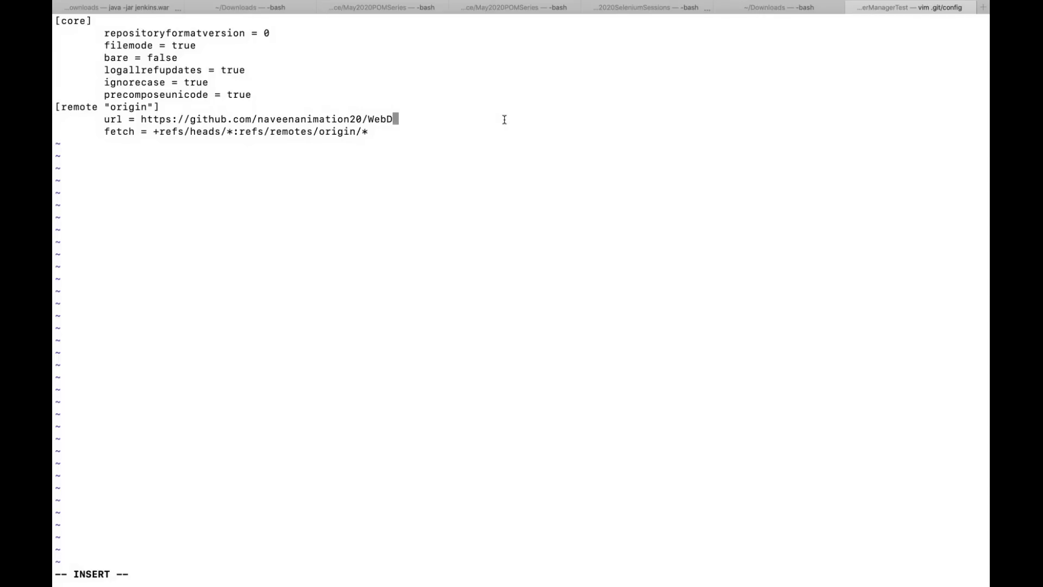
pyautogui.press('BackSpace')
pyautogui.press('BackSpace')
pyautogui.press('BackSpace')
pyautogui.press('BackSpace')
pyautogui.press('BackSpace')
pyautogui.press('BackSpace')
pyautogui.press('BackSpace')
pyautogui.press('BackSpace')
pyautogui.press('BackSpace')
pyautogui.press('BackSpace')
pyautogui.press('BackSpace')
pyautogui.press('BackSpace')
pyautogui.press('BackSpace')
pyautogui.press('BackSpace')
pyautogui.press('BackSpace')
pyautogui.press('BackSpace')
pyautogui.press('BackSpace')
pyautogui.press('BackSpace')
pyautogui.press('BackSpace')
pyautogui.press('BackSpace')
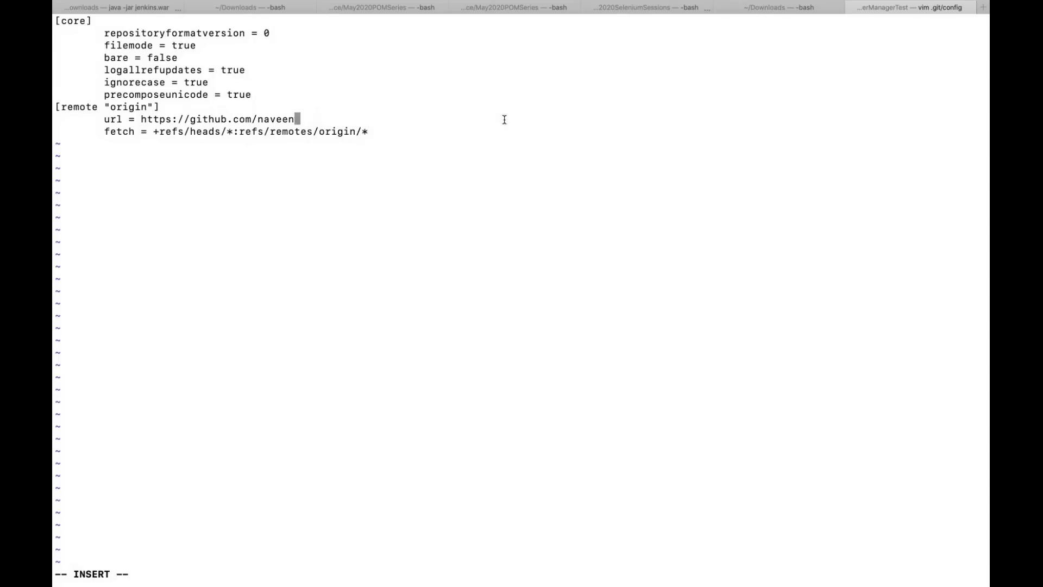
pyautogui.press('BackSpace')
pyautogui.press('BackSpace')
pyautogui.press('BackSpace')
pyautogui.press('BackSpace')
pyautogui.press('BackSpace')
pyautogui.press('BackSpace')
pyautogui.press('BackSpace')
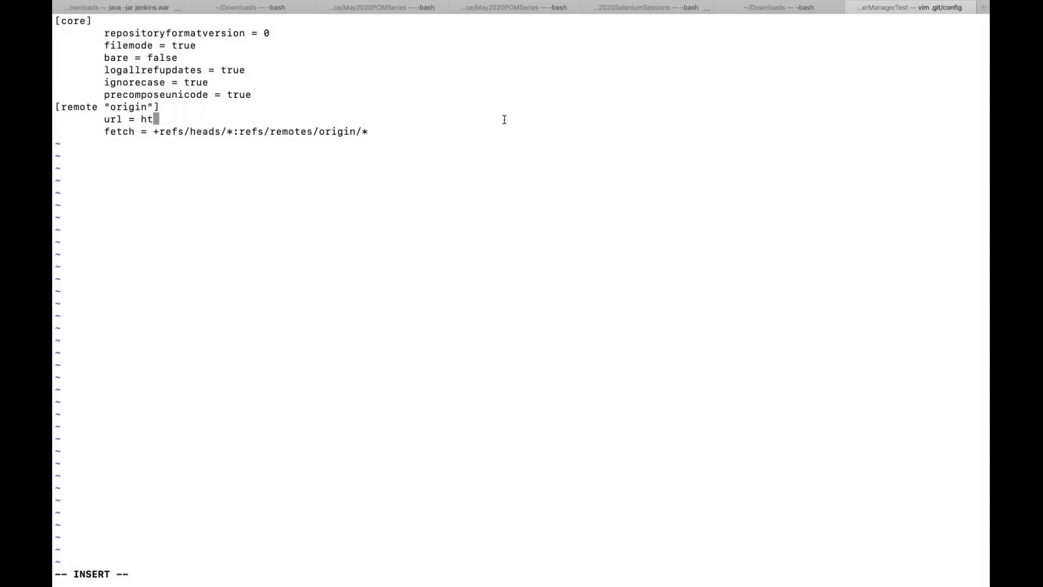
pyautogui.press('super+v')
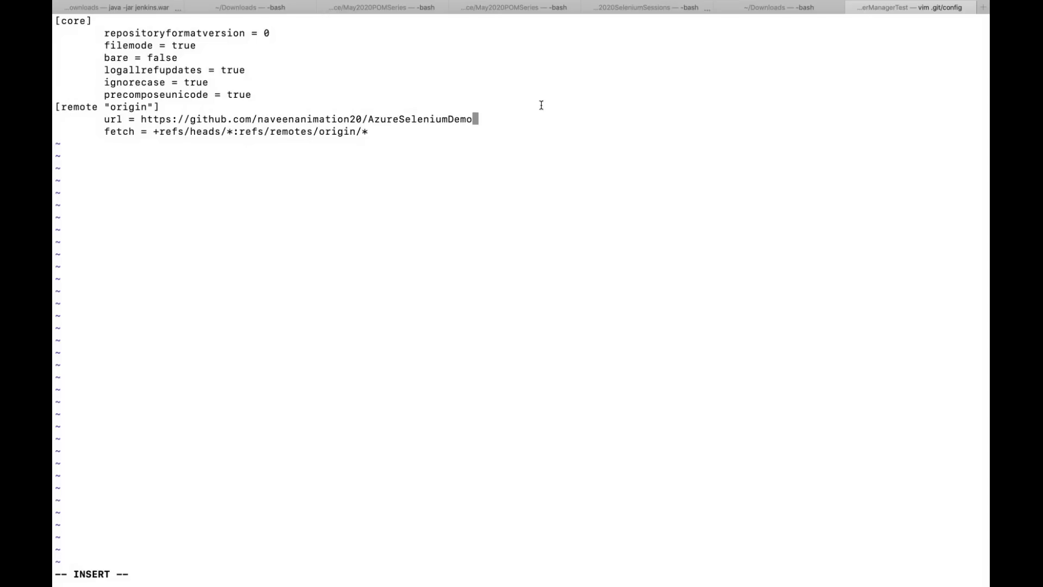
pyautogui.press('Escape')
pyautogui.write(':wq')
pyautogui.press('Return')
pyautogui.press('Return')
pyautogui.press('Return')
pyautogui.press('Return')
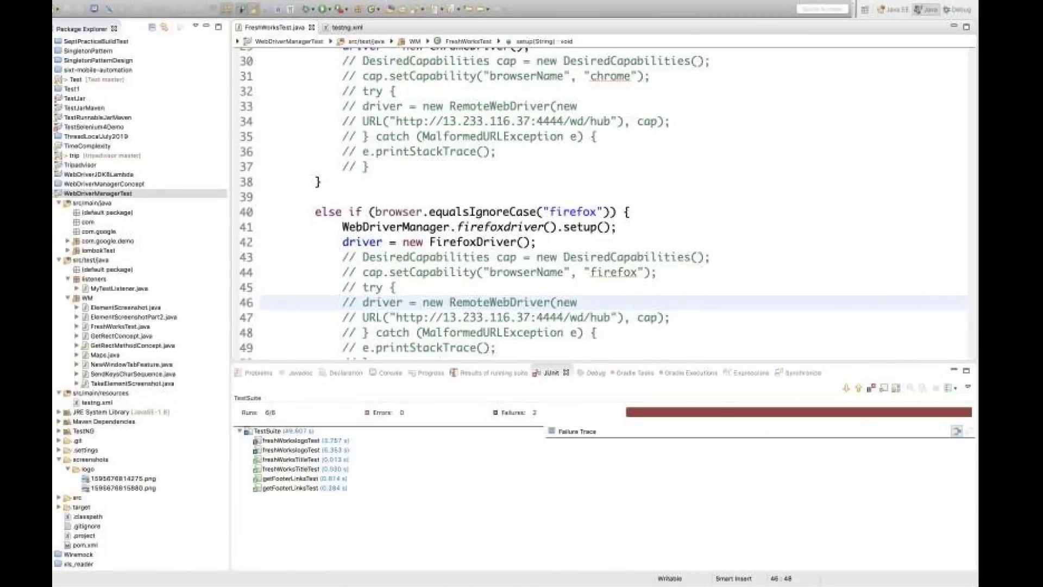
pyautogui.hotkey('ctrl', 'Left')
pyautogui.hotkey('ctrl', 'Right')
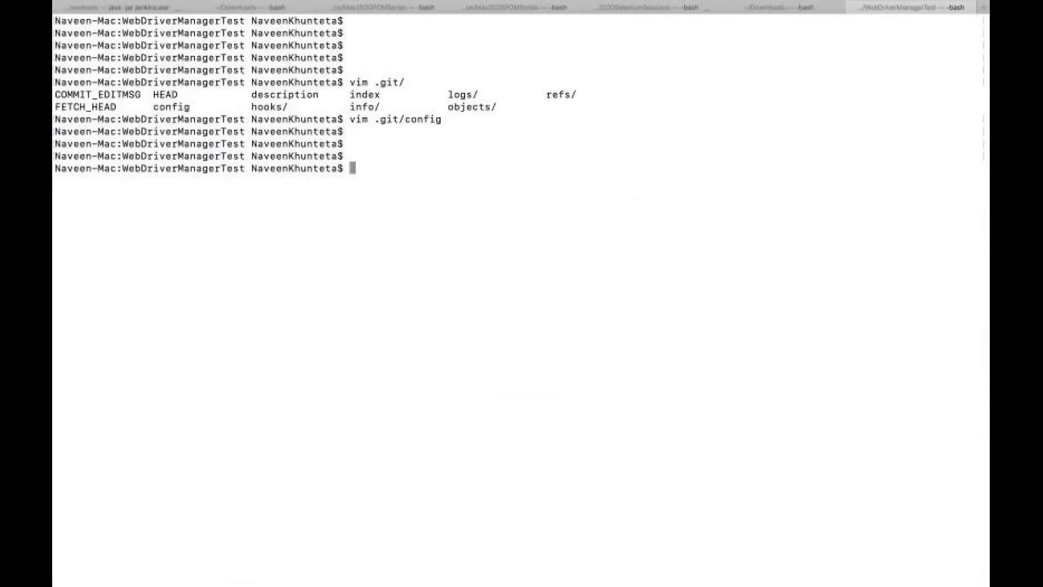
# Try adding the origin remote, then check git status
pyautogui.write('git remote add origin https://github.com/naveenanimation20/AzureSeleniumDemo.git')
pyautogui.press('Return')
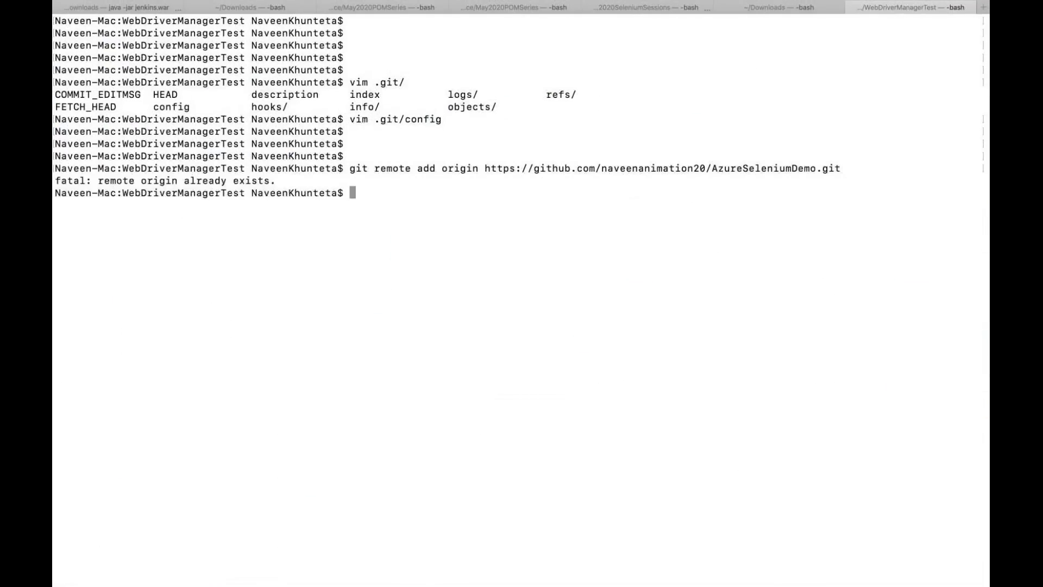
pyautogui.press('Return')
pyautogui.press('Return')
pyautogui.write('git ')
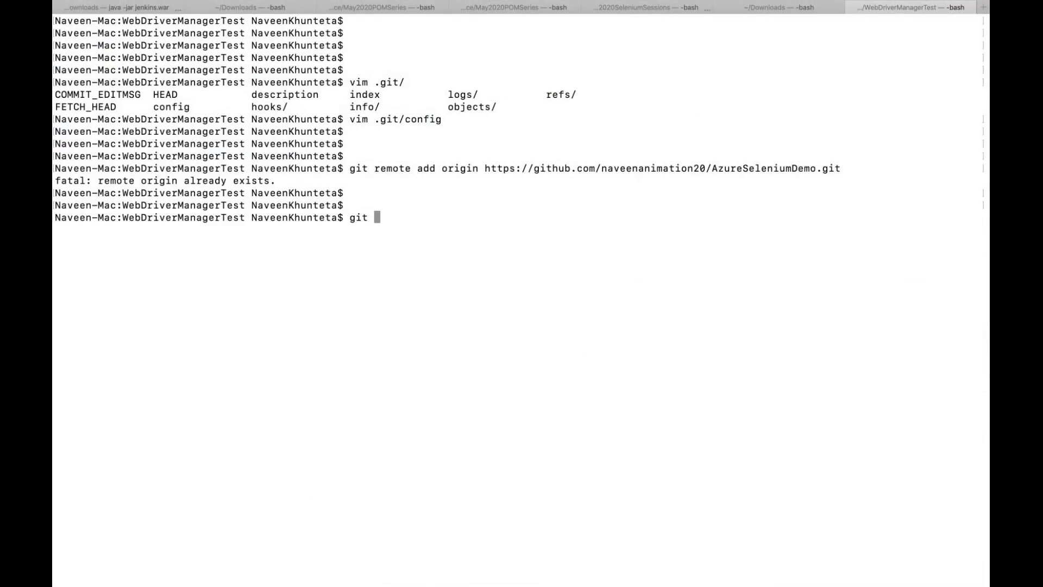
pyautogui.write('status')
pyautogui.press('Return')
pyautogui.write(']')
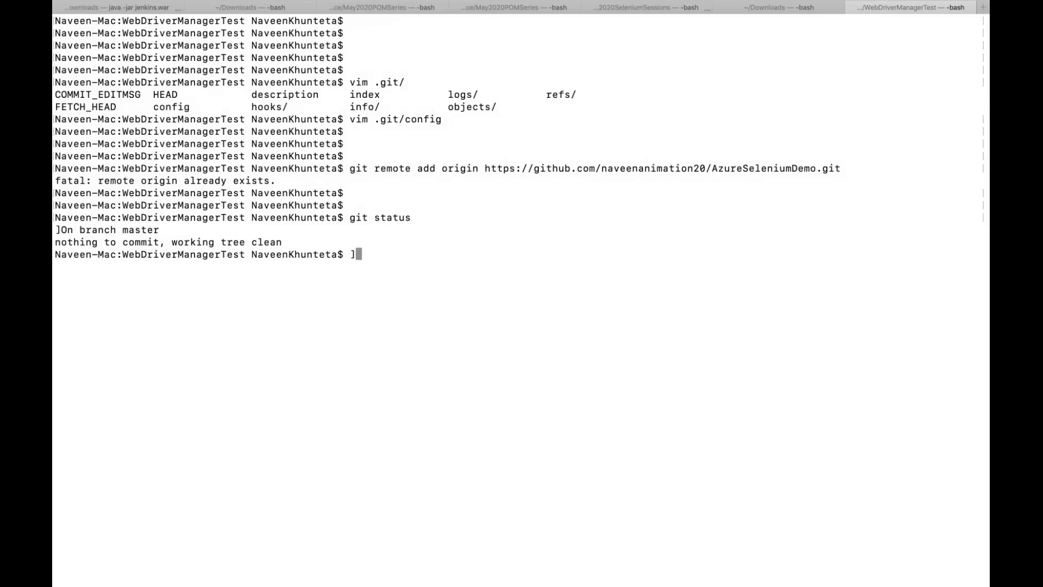
# Re-run the commit and force-push master to the AzureSeleniumDemo repository
pyautogui.press('Up')
pyautogui.press('Up')
pyautogui.press('Up')
pyautogui.press('Up')
pyautogui.press('Up')
pyautogui.press('Up')
pyautogui.press('Up')
pyautogui.press('Up')
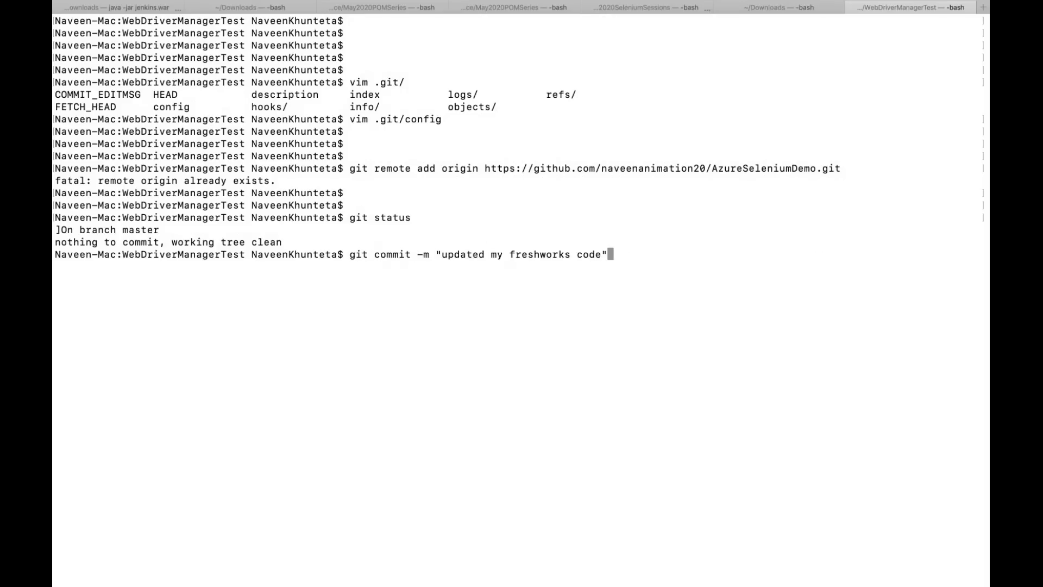
pyautogui.press('Return')
pyautogui.press('Up')
pyautogui.press('Up')
pyautogui.press('Up')
pyautogui.press('Up')
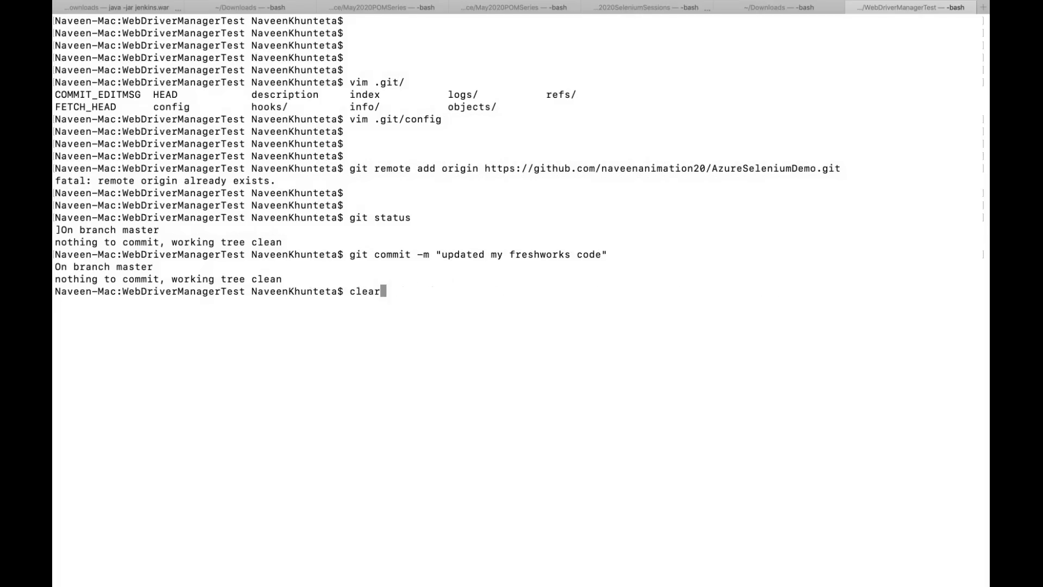
pyautogui.press('Return')
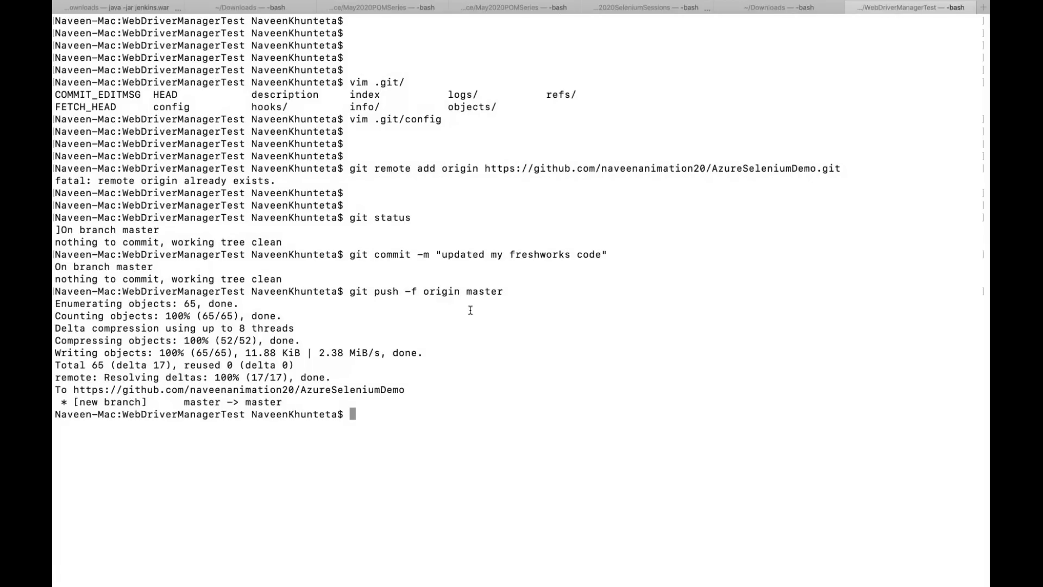
pyautogui.hotkey('ctrl', 'Left')
pyautogui.hotkey('ctrl', 'Left')
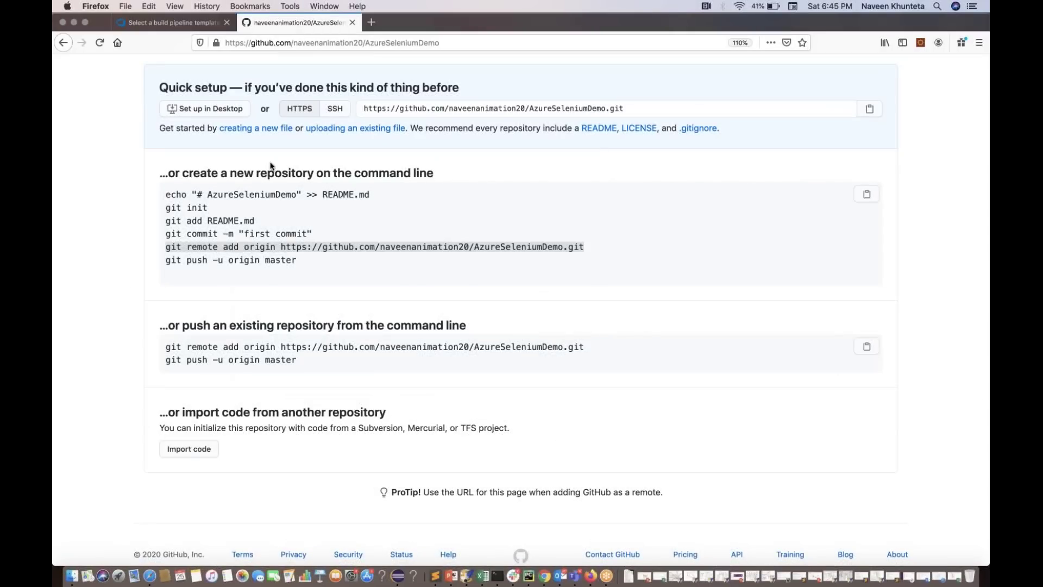
# Reload the AzureSeleniumDemo page and look inside the pushed src folder
pyautogui.doubleClick(568, 108)
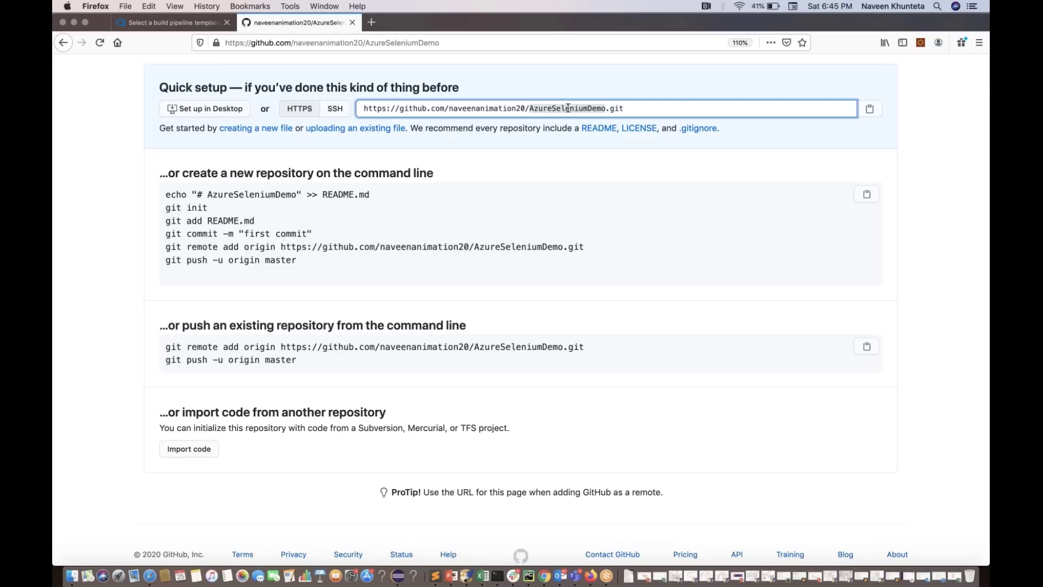
pyautogui.click(568, 108)
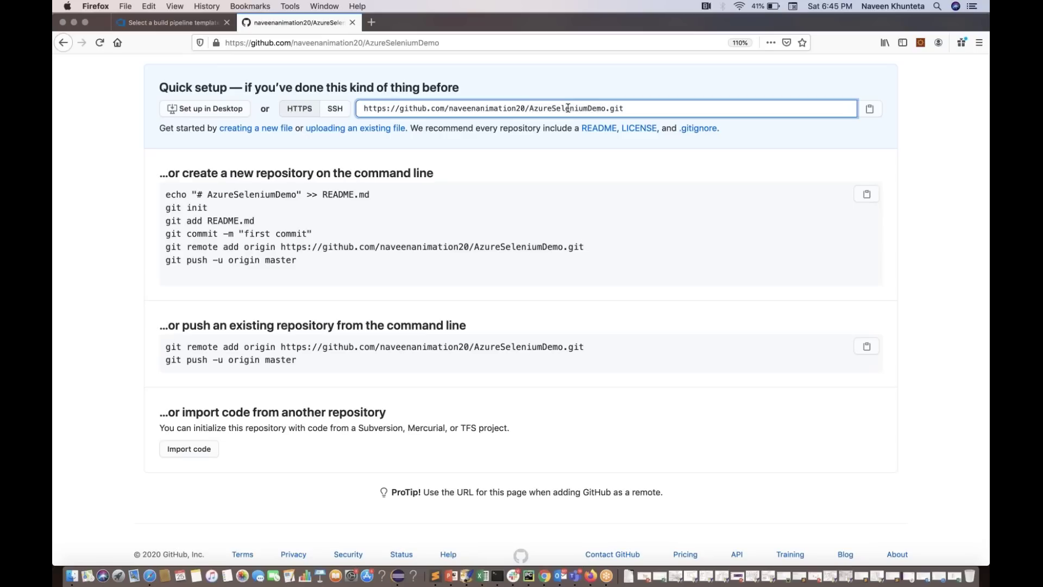
pyautogui.click(100, 43)
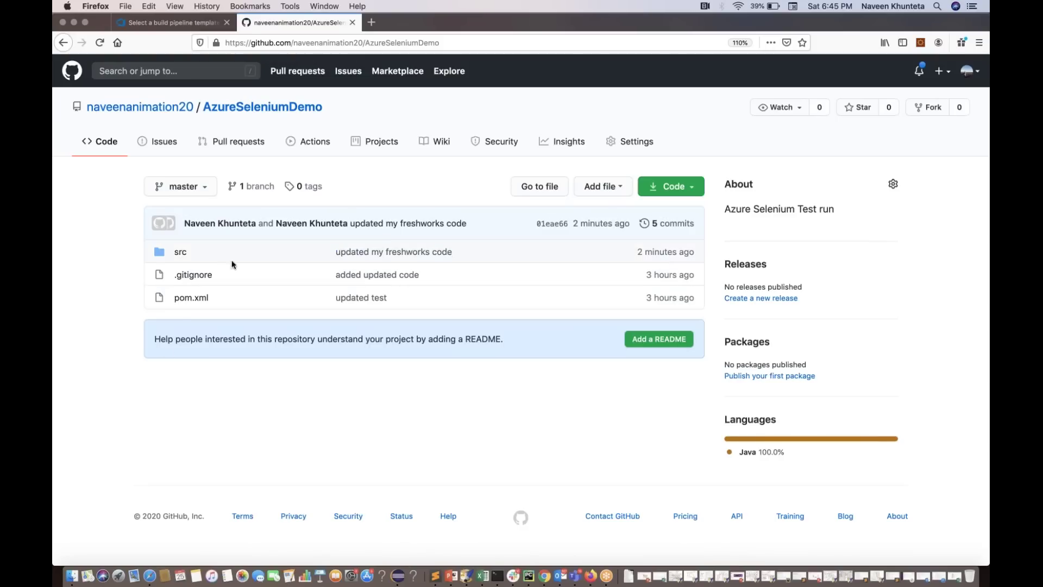
pyautogui.click(181, 253)
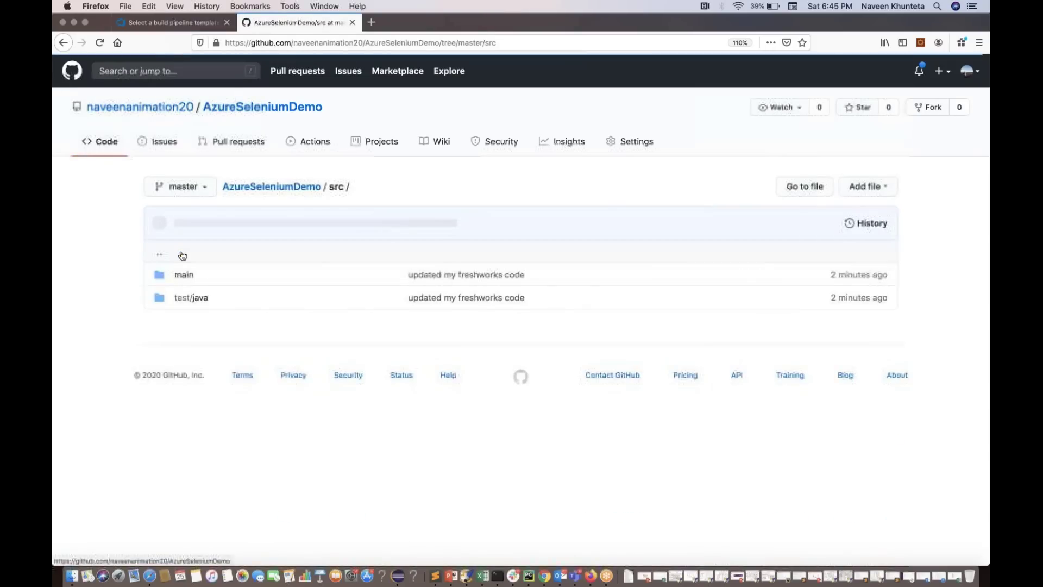
pyautogui.press('super+Left')
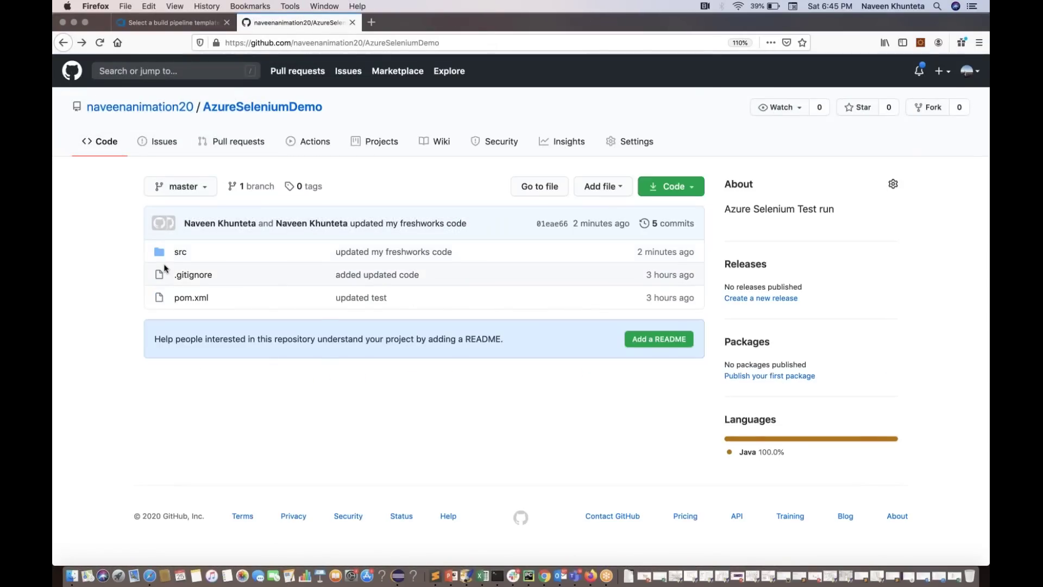
pyautogui.hotkey('ctrl', 'Right')
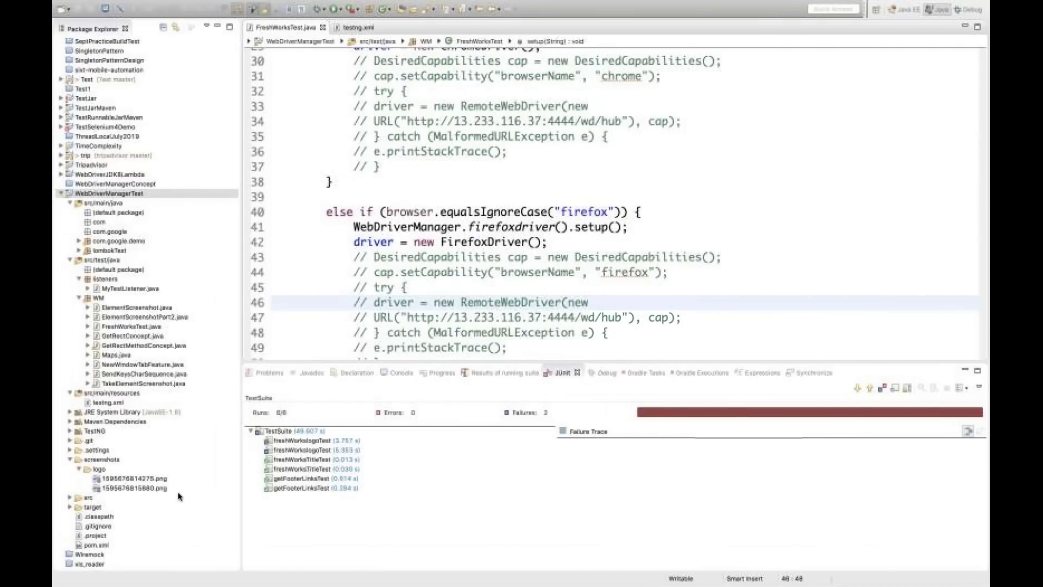
# View pom.xml as XML and find the suiteXmlFile entry pointing to testng.xml
pyautogui.click(98, 545)
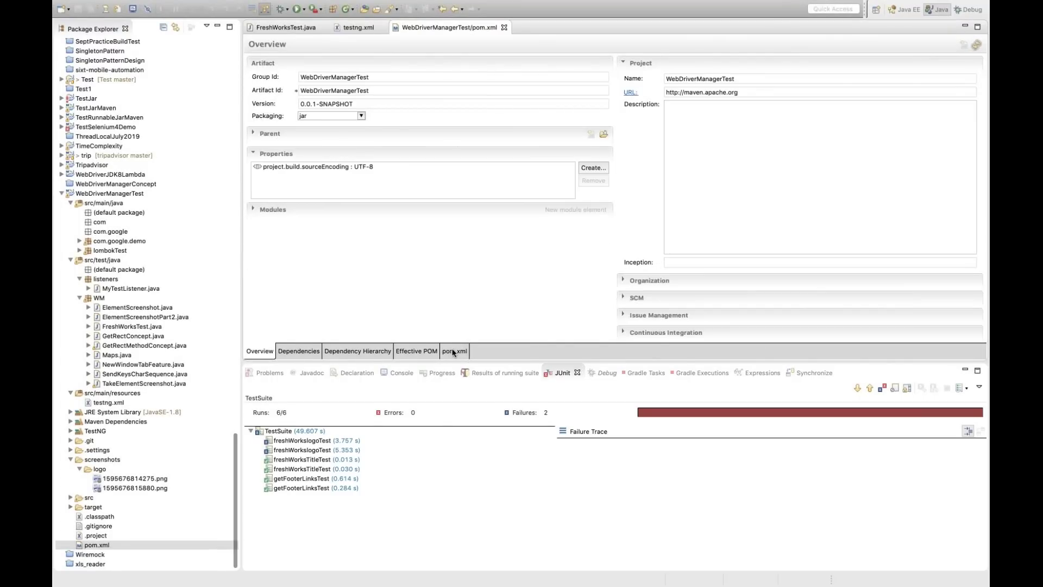
pyautogui.click(453, 351)
pyautogui.click(489, 285)
pyautogui.scroll(-20, 614, 188)
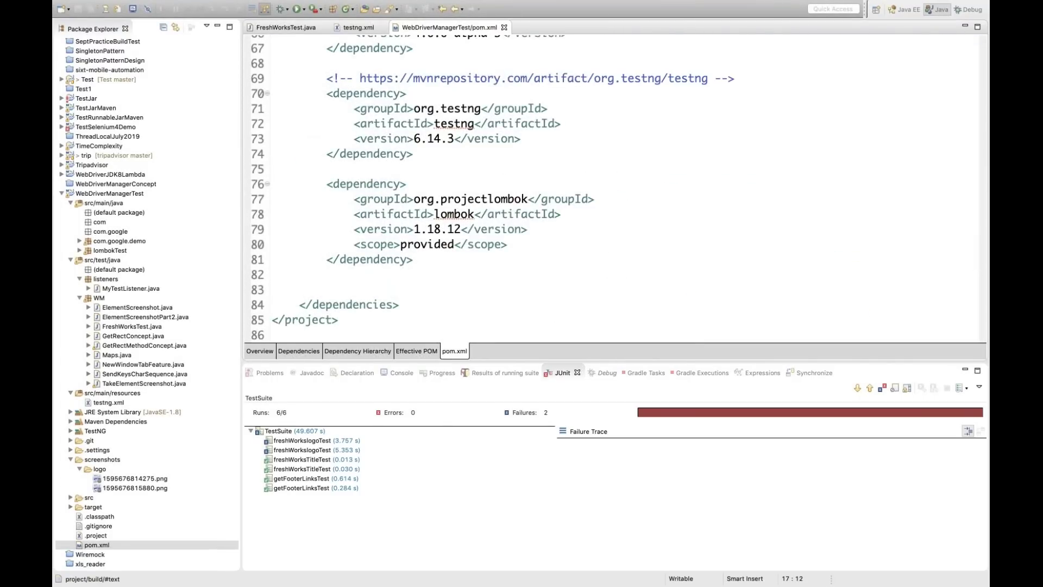
pyautogui.scroll(16, 613, 187)
pyautogui.scroll(-4, 606, 188)
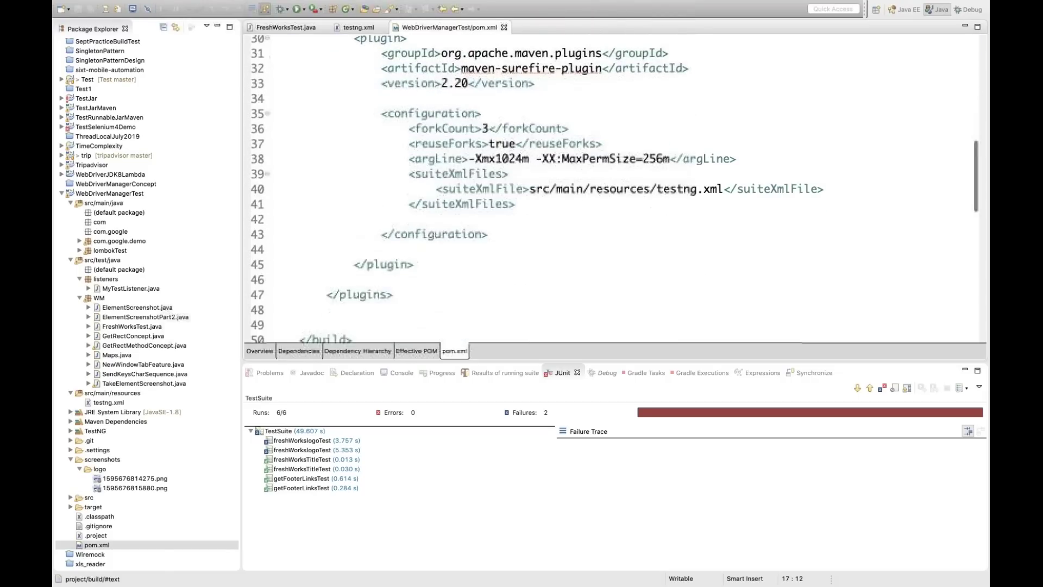
pyautogui.tripleClick(606, 188)
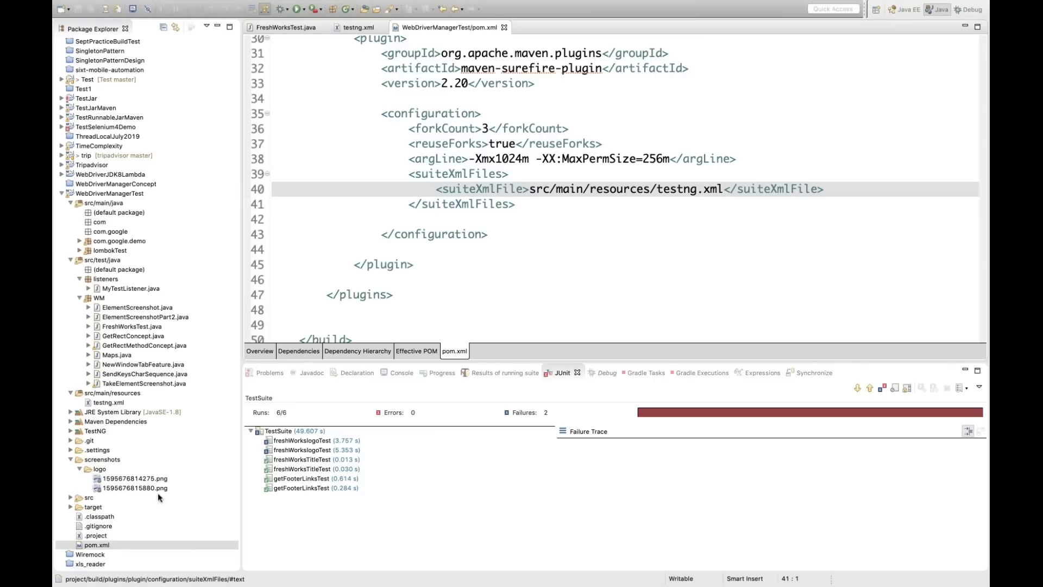
pyautogui.scroll(2, 397, 127)
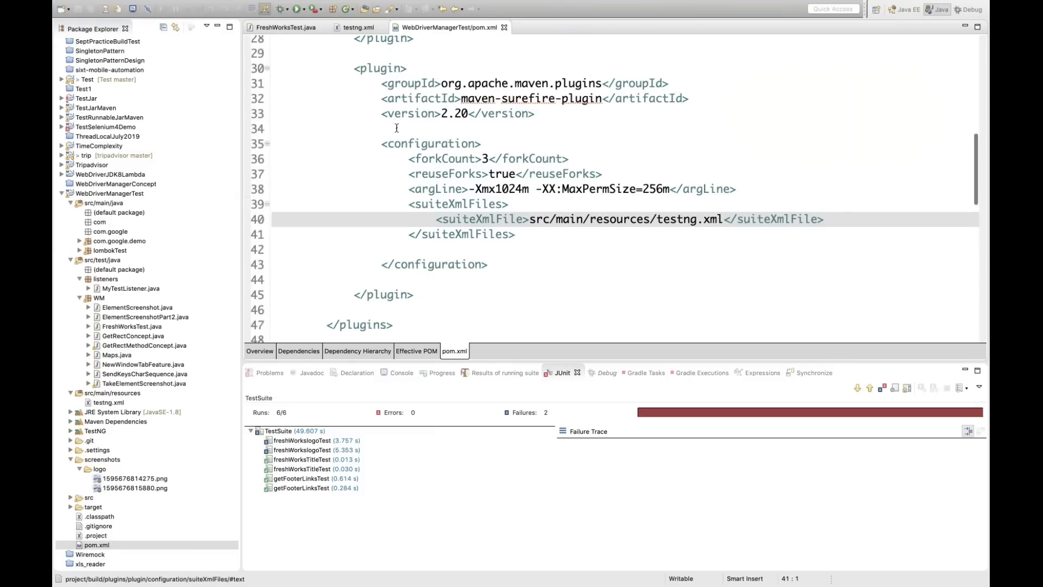
pyautogui.scroll(3, 435, 174)
pyautogui.scroll(-3, 474, 214)
pyautogui.doubleClick(673, 218)
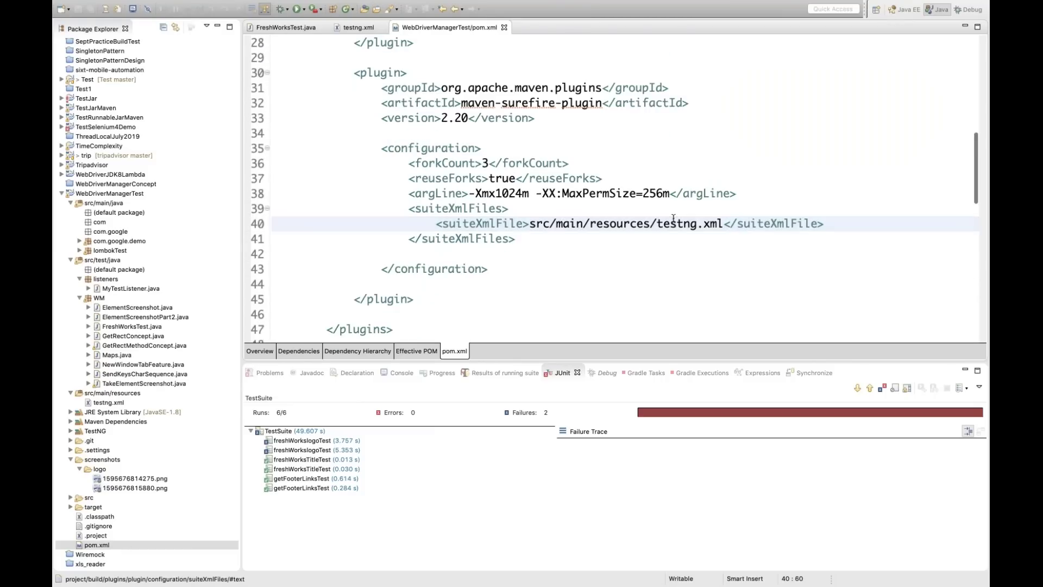
# Check that testng.xml runs the WM.FreshWorksTest class
pyautogui.click(354, 28)
pyautogui.doubleClick(501, 150)
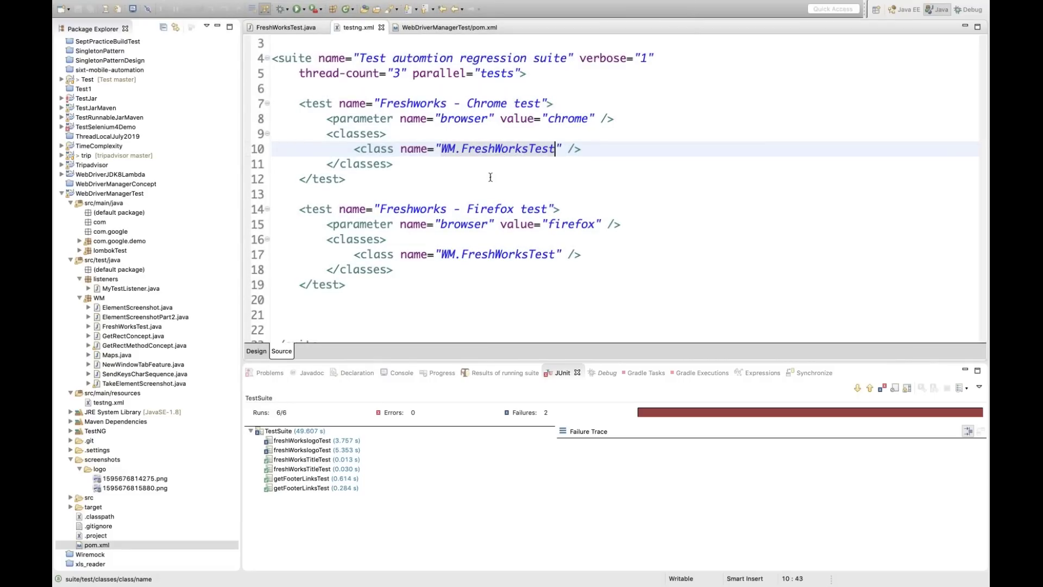
pyautogui.press('super+Tab')
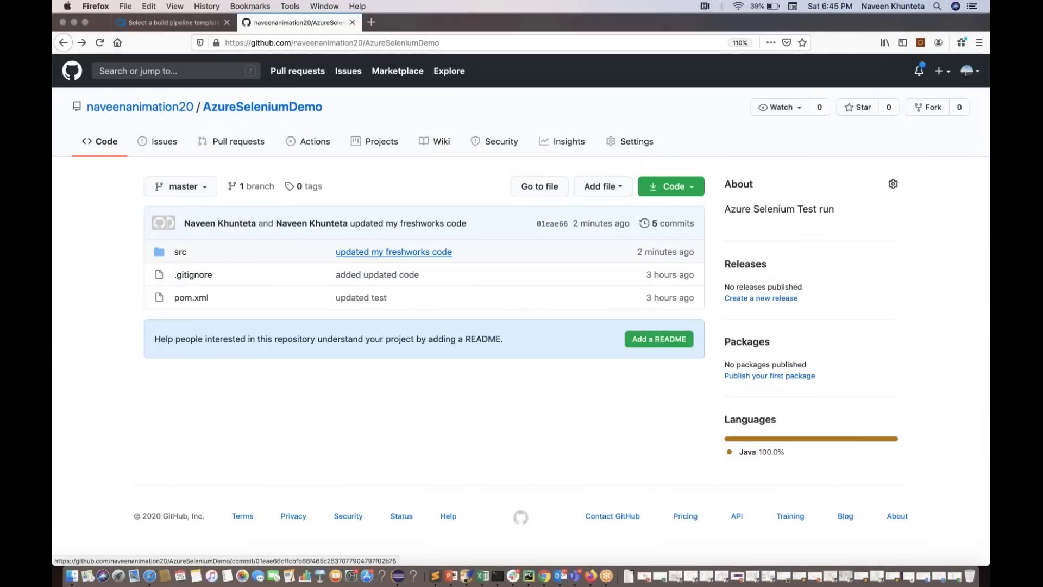
# Copy the AzureSeleniumDemo name from GitHub and try filtering repositories; no match, so reload
pyautogui.click(174, 24)
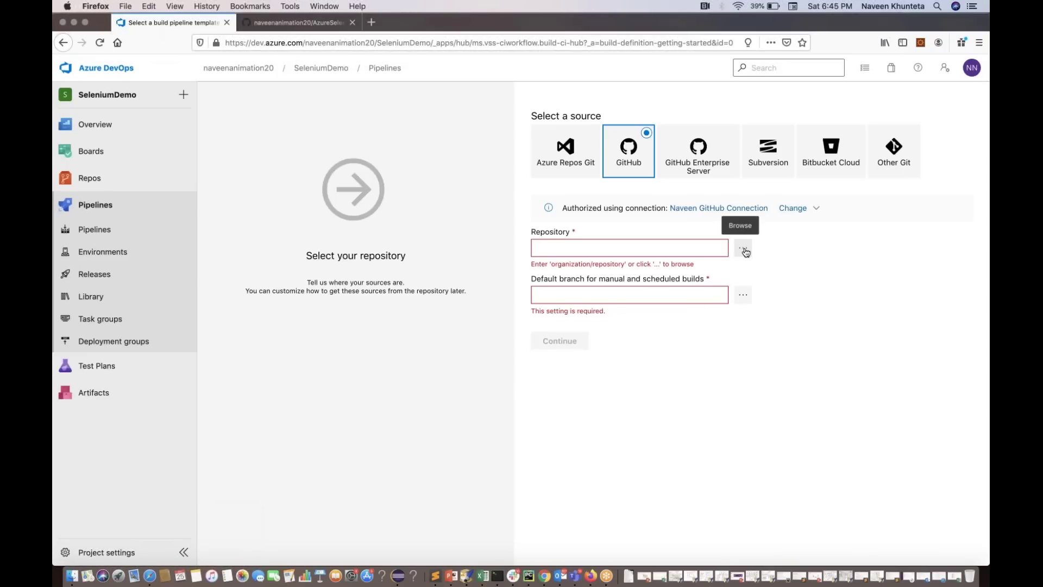
pyautogui.click(743, 249)
pyautogui.press('super+Tab')
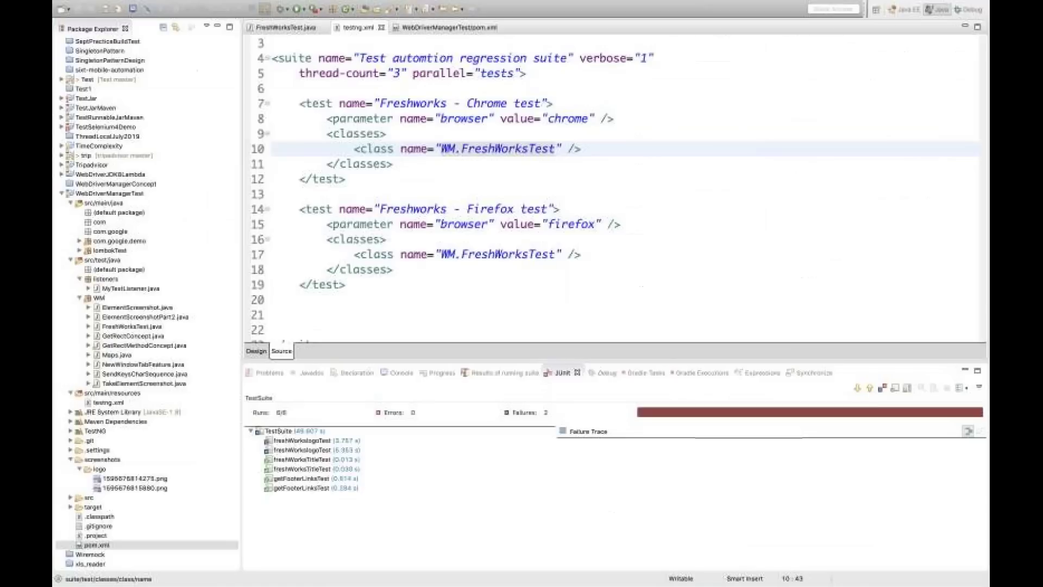
pyautogui.press('super+Tab')
pyautogui.click(298, 24)
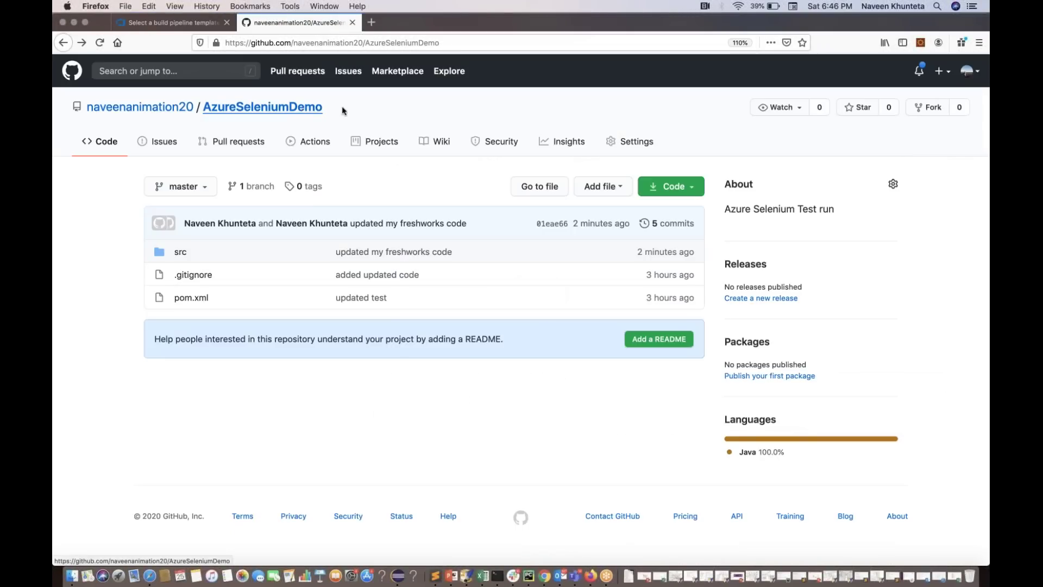
pyautogui.click(397, 43)
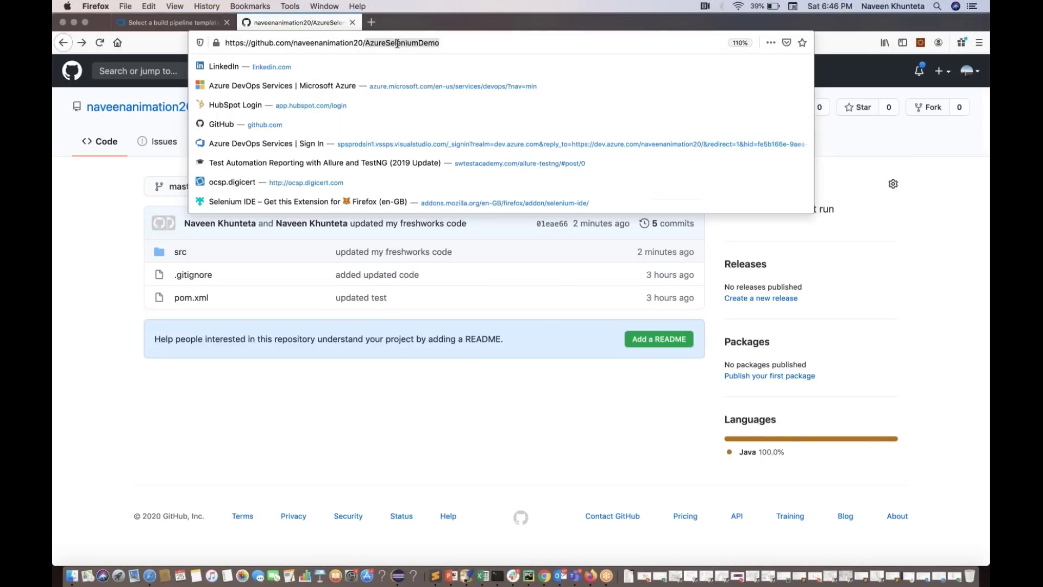
pyautogui.click(168, 23)
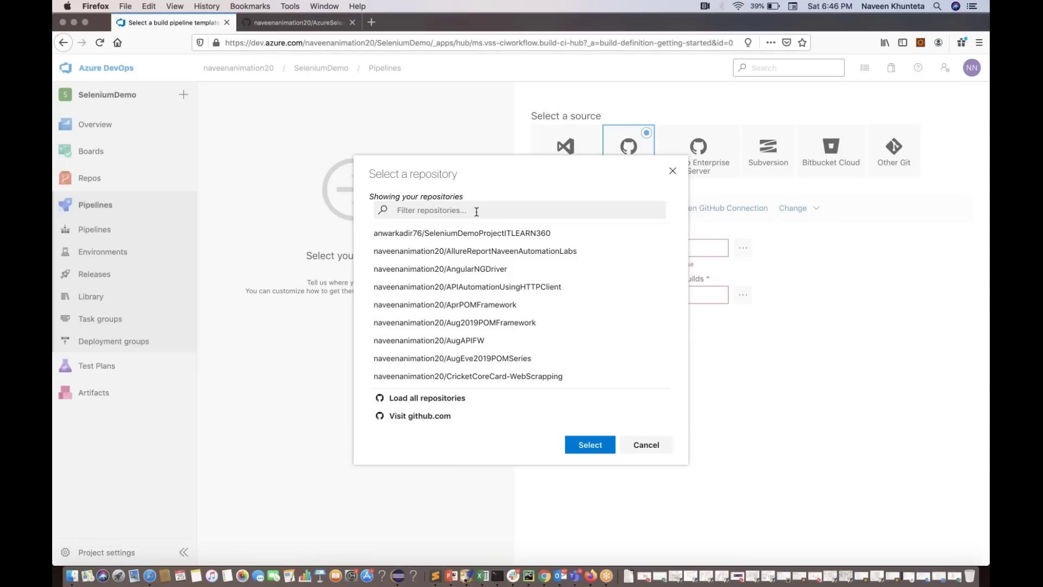
pyautogui.write('AzureSeleniumDemo')
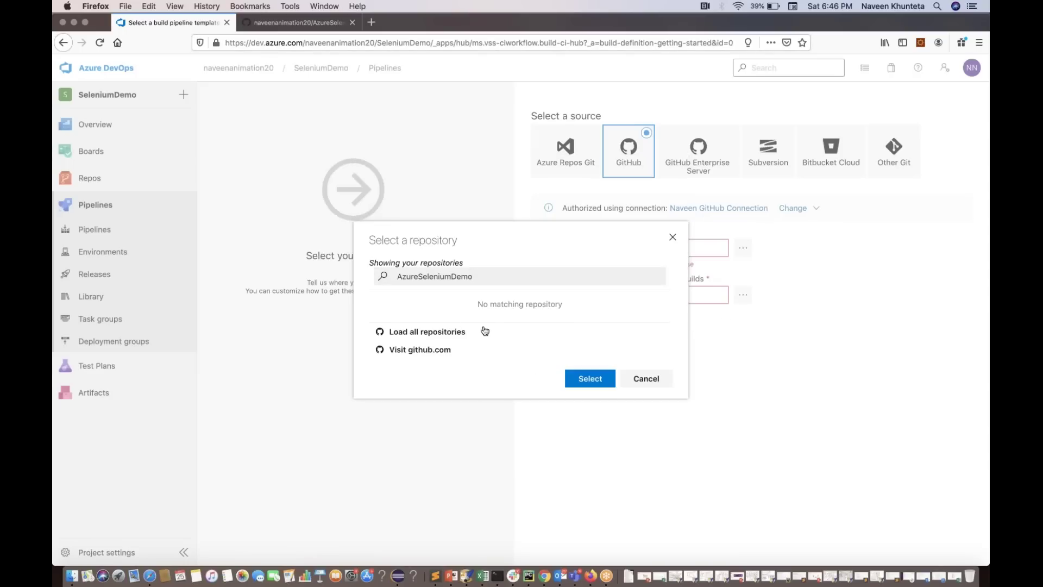
pyautogui.click(646, 378)
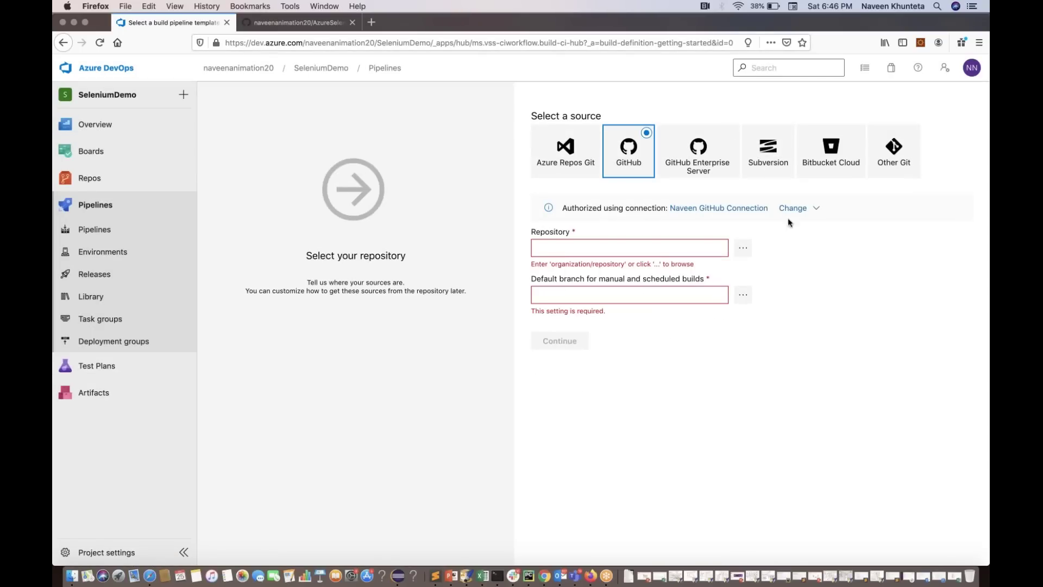
pyautogui.click(99, 44)
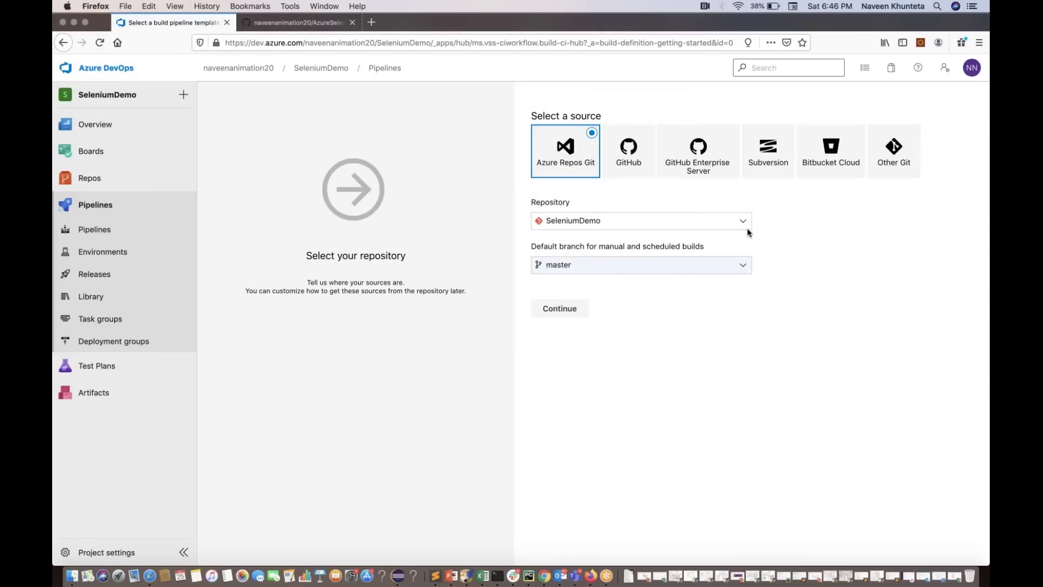
# Choose GitHub as source, filter for AzureSeleniumDemo and select that repository
pyautogui.click(618, 158)
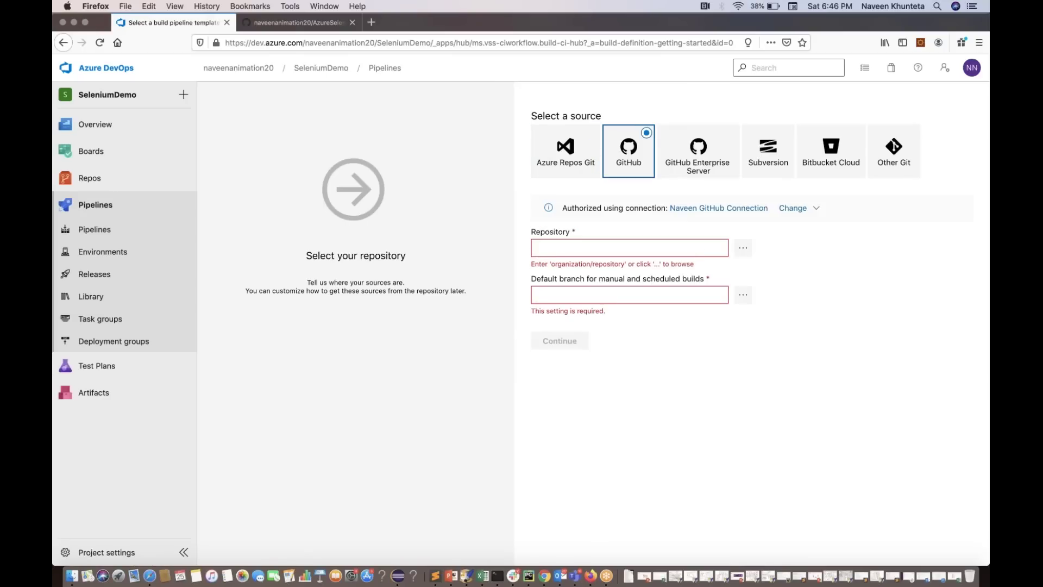
pyautogui.click(742, 248)
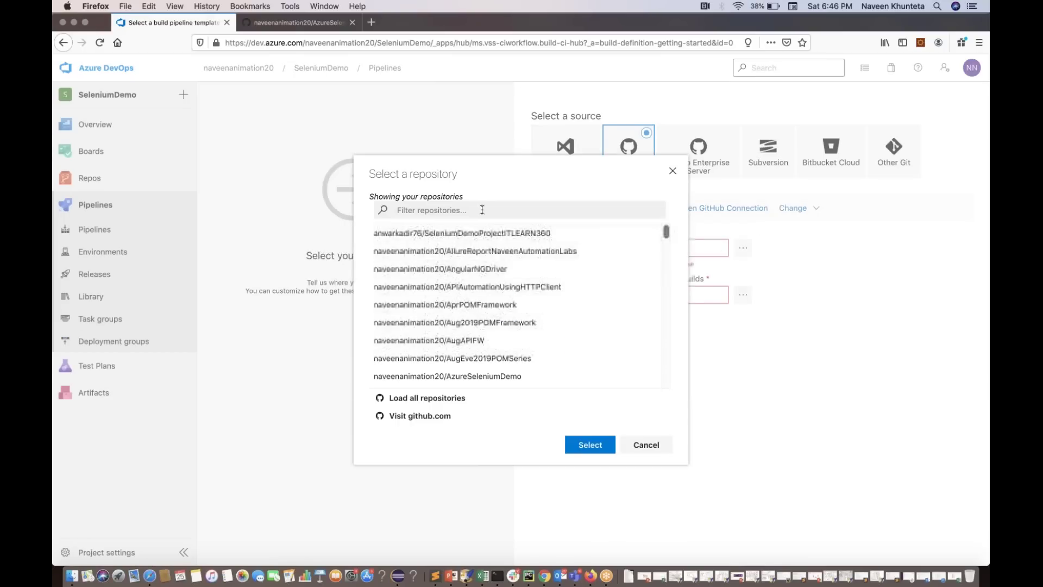
pyautogui.write('AzureSeleniumDemo')
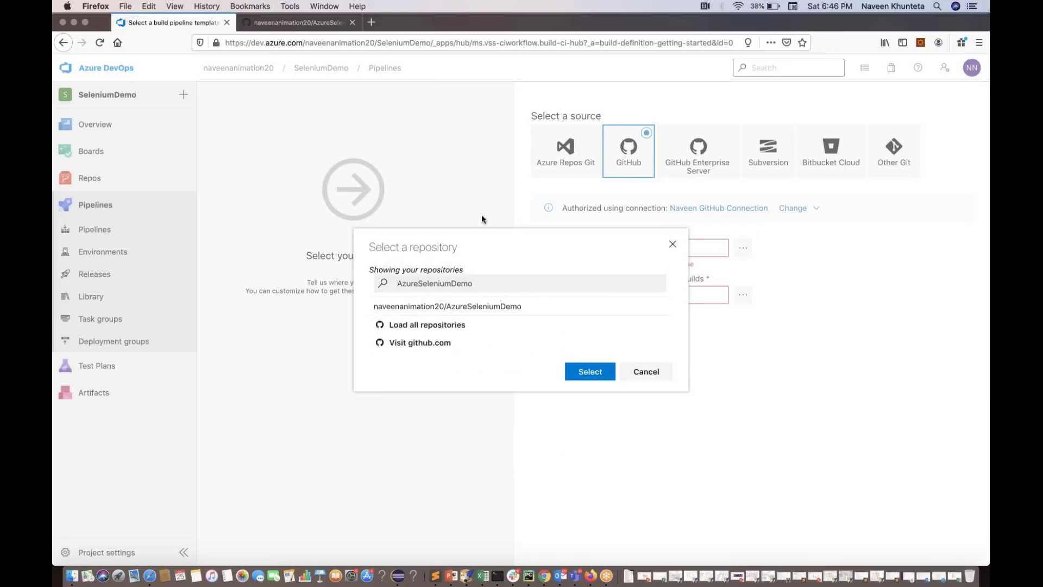
pyautogui.click(500, 307)
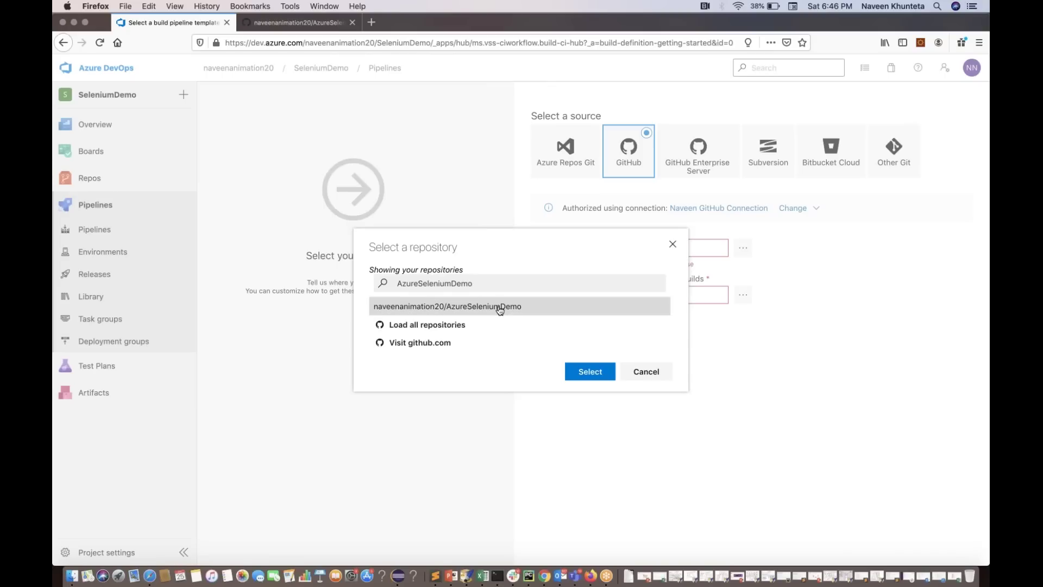
pyautogui.click(590, 373)
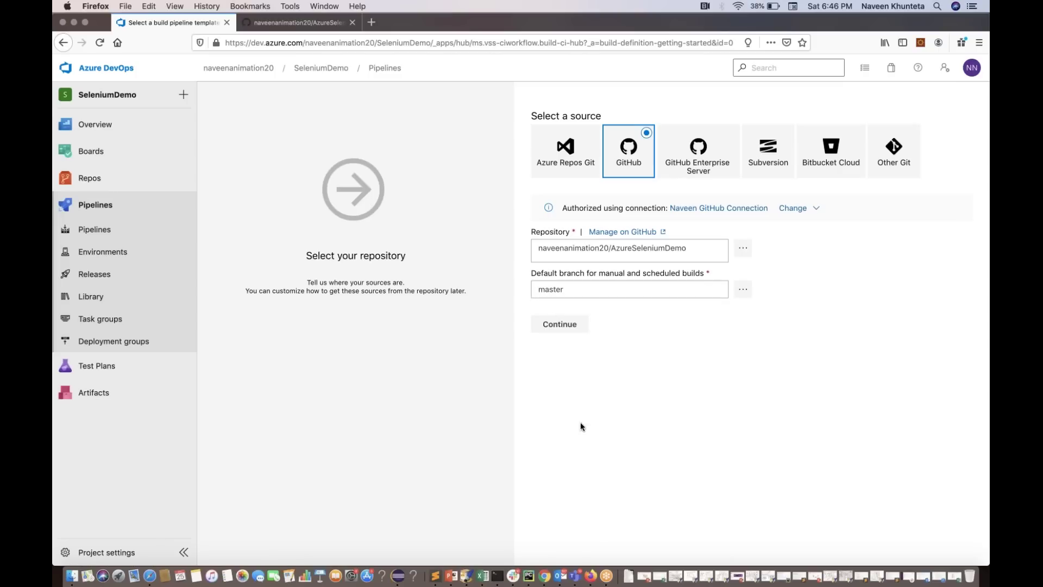
# Continue to the template list and apply the Maven template
pyautogui.click(560, 325)
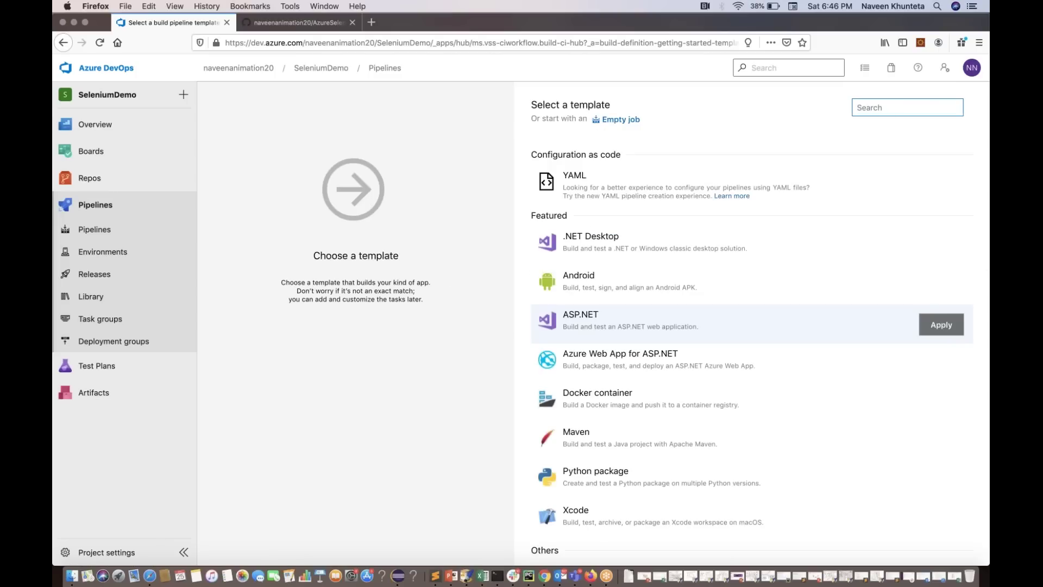
pyautogui.scroll(-2, 603, 402)
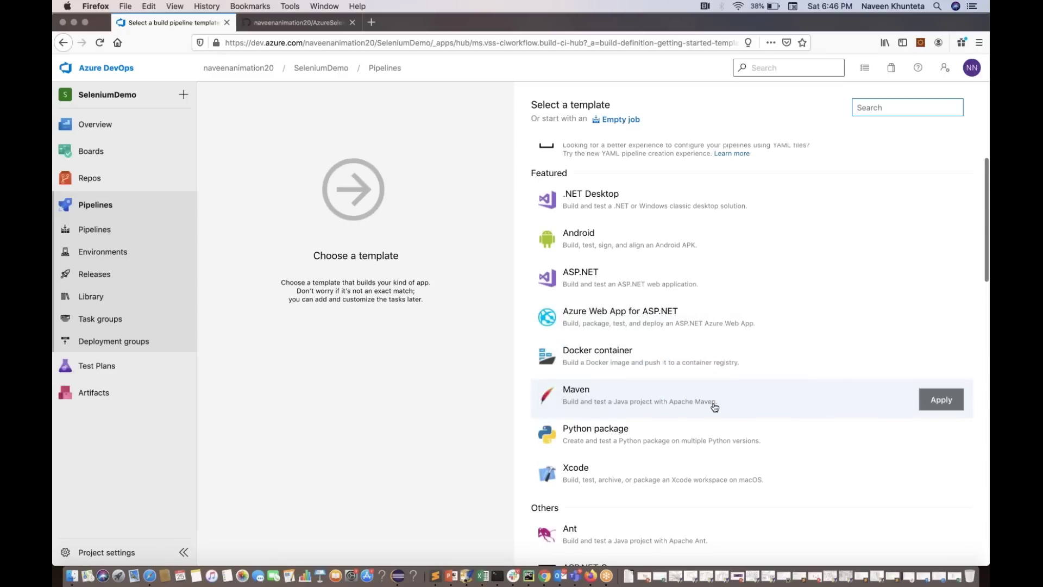
pyautogui.scroll(2, 715, 408)
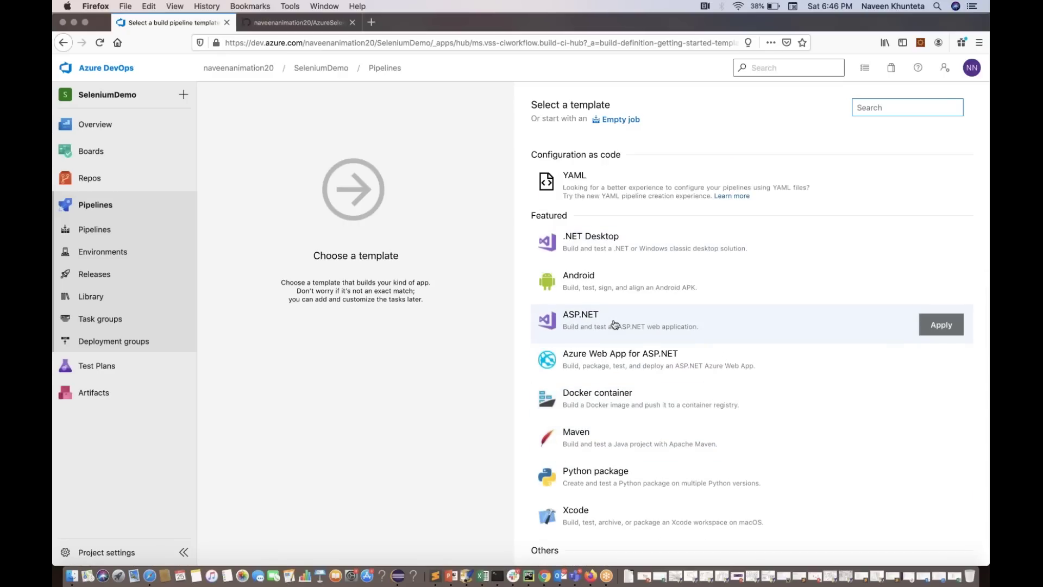
pyautogui.scroll(-3, 620, 359)
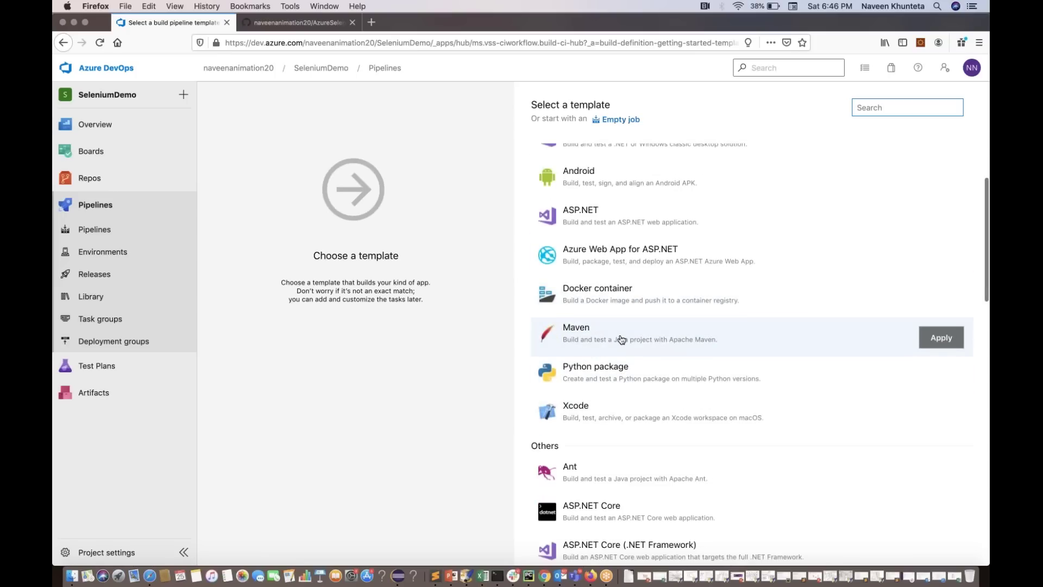
pyautogui.click(948, 338)
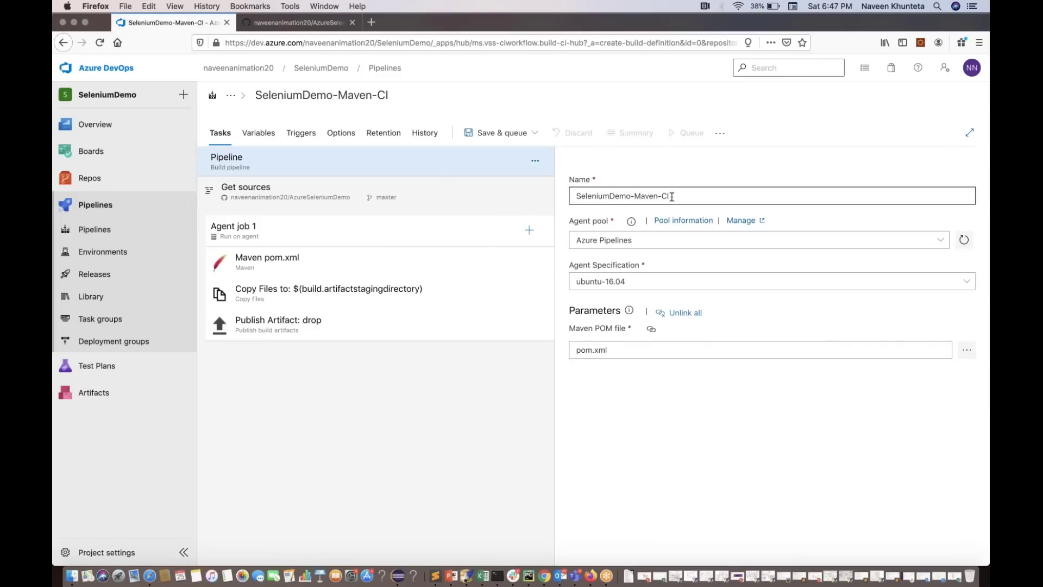
# Set the SeleniumDemo-Maven-CI agent specification to macOS-10.14
pyautogui.click(734, 198)
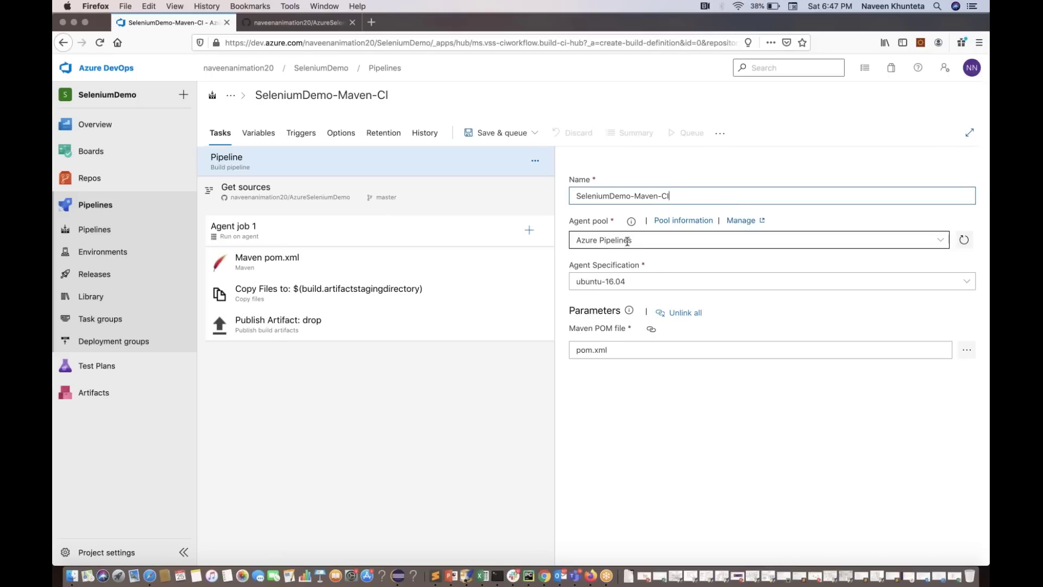
pyautogui.click(649, 282)
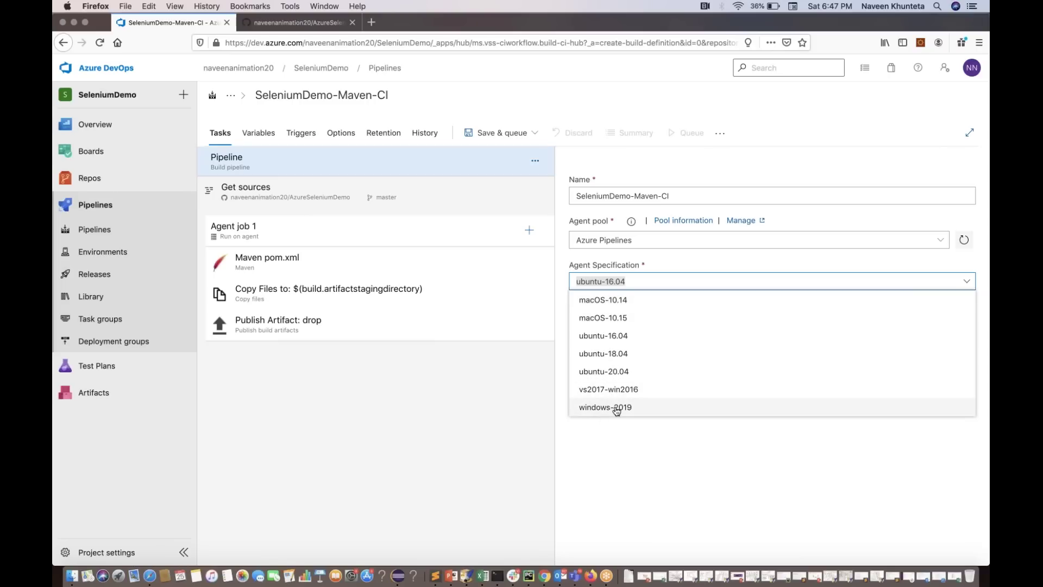
pyautogui.click(597, 300)
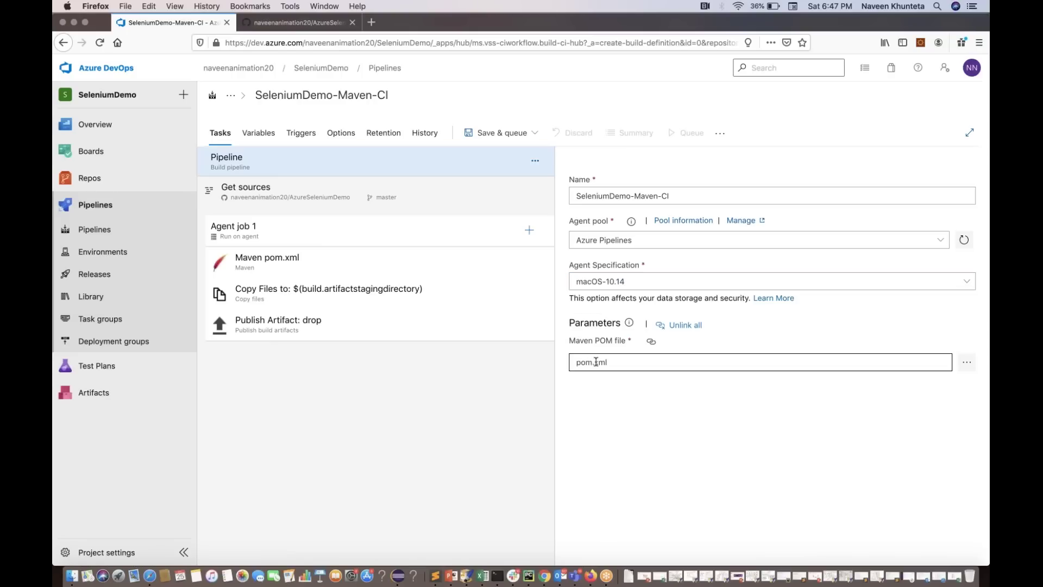
# Change the Maven pom.xml task's goals from package to 'clean install'
pyautogui.click(344, 267)
pyautogui.scroll(-3, 772, 353)
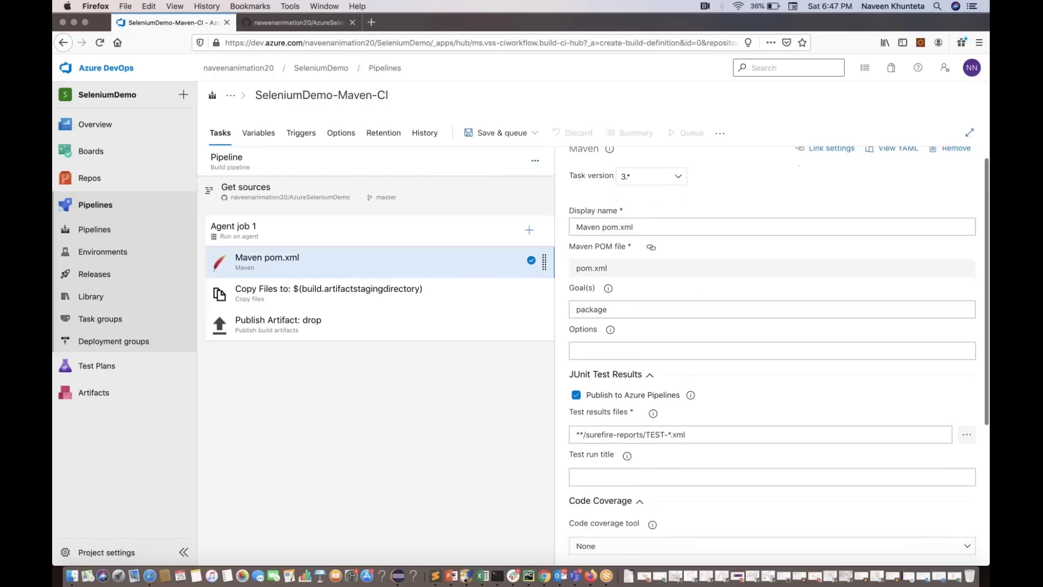
pyautogui.scroll(2, 659, 279)
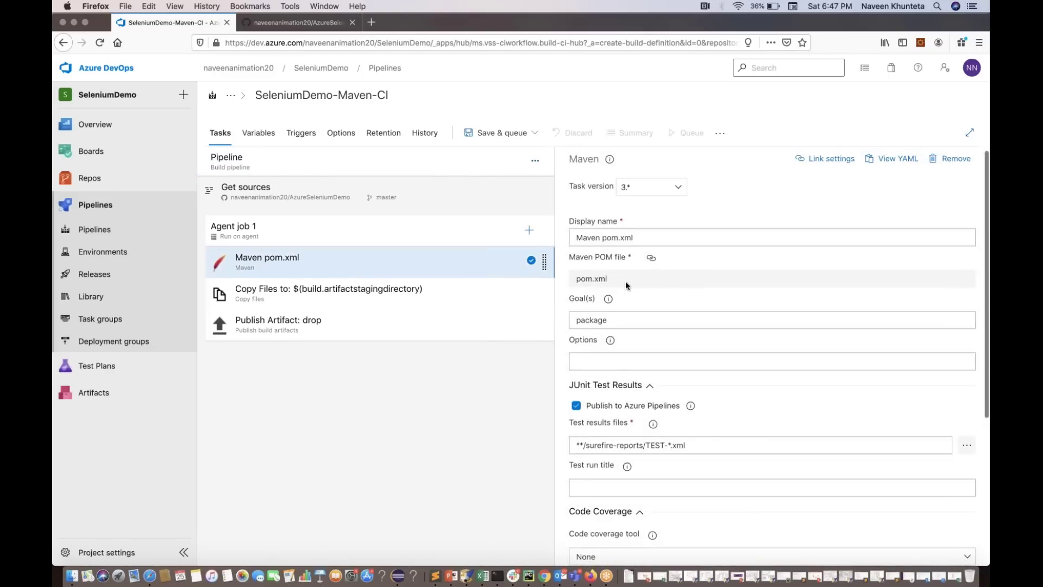
pyautogui.scroll(-1, 616, 321)
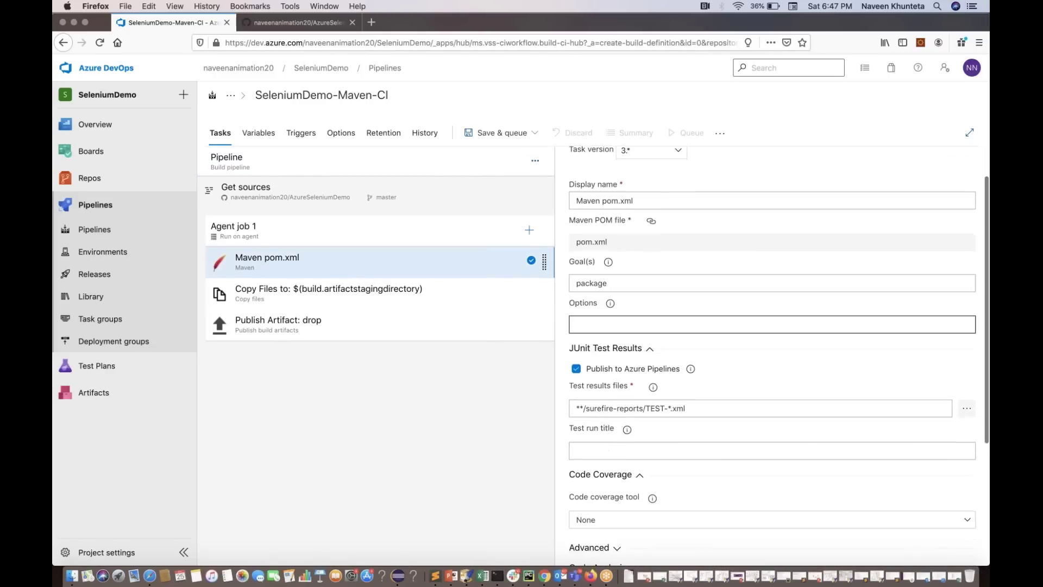
pyautogui.doubleClick(652, 199)
pyautogui.tripleClick(652, 199)
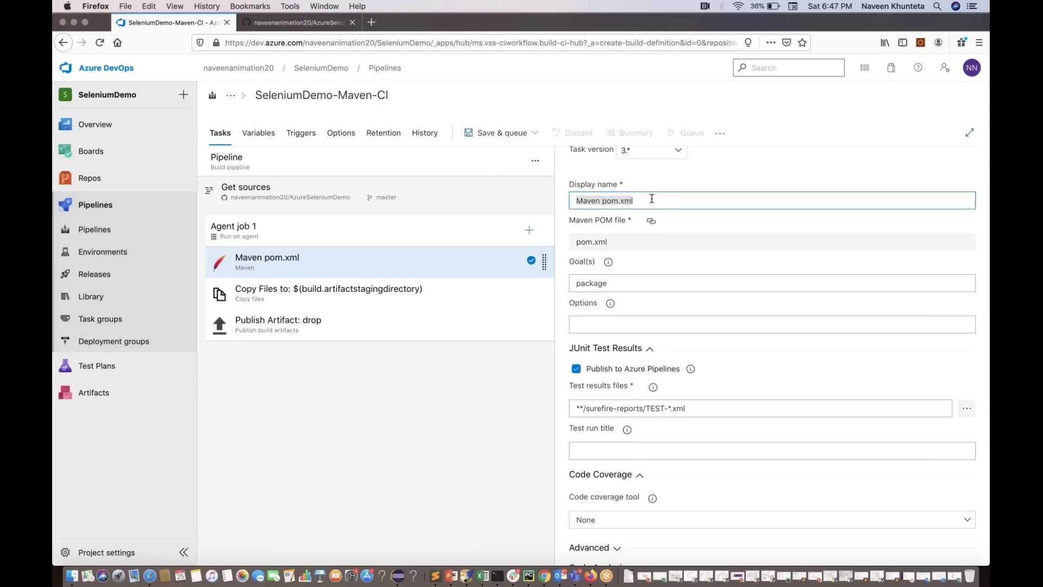
pyautogui.scroll(-1, 651, 198)
pyautogui.scroll(-2, 652, 198)
pyautogui.doubleClick(637, 251)
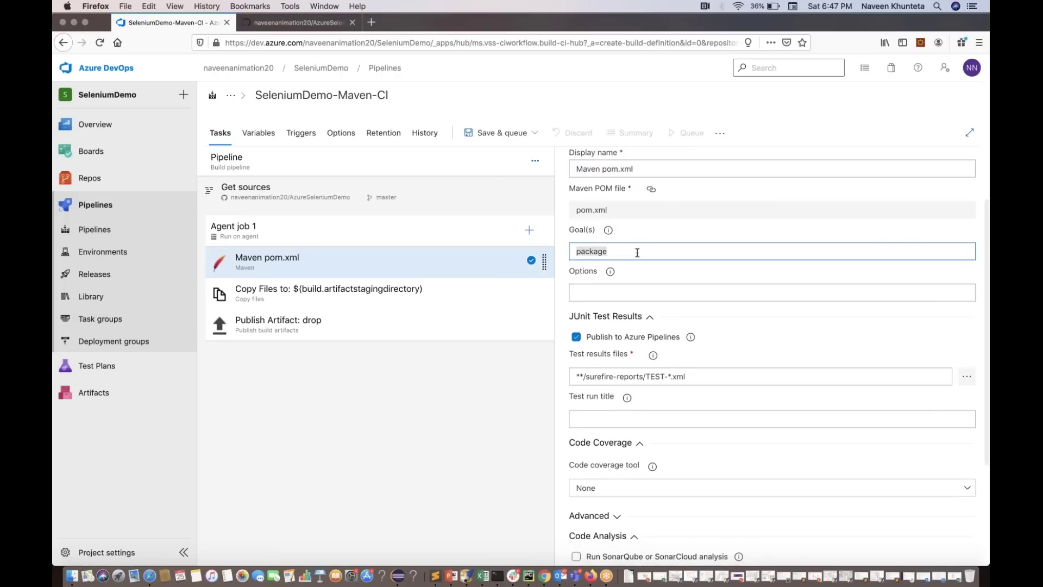
pyautogui.write('cle')
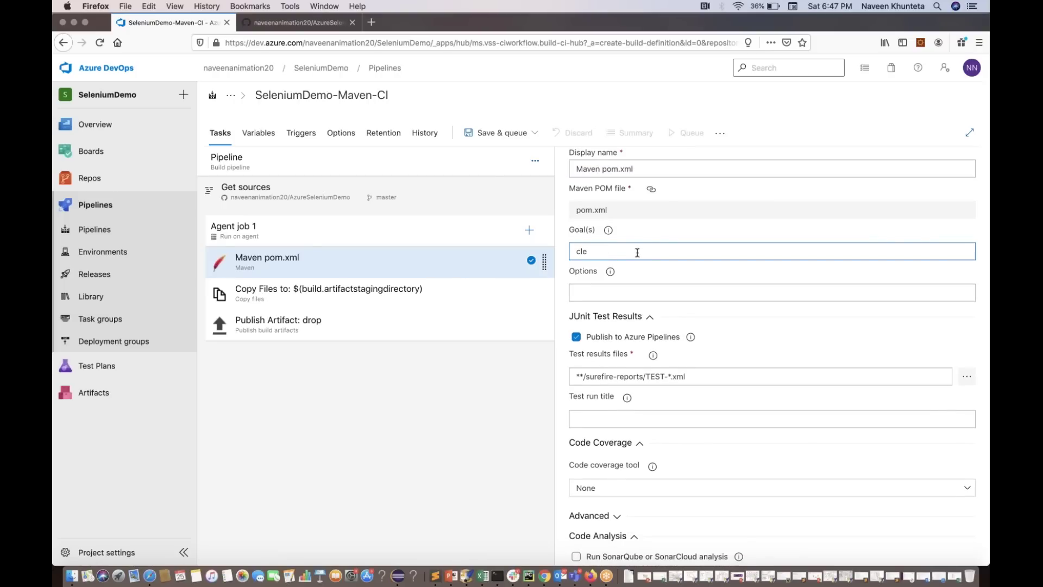
pyautogui.write('an install')
# Review the JUnit results path **/surefire-reports/TEST-*.xml and keep the code coverage tool at None
pyautogui.scroll(-3, 772, 355)
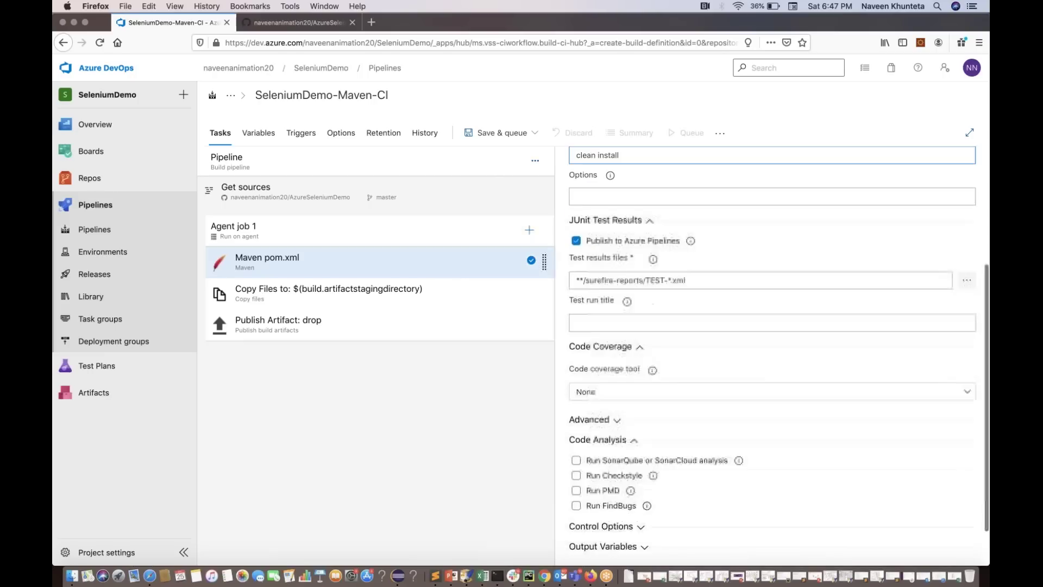
pyautogui.scroll(-1, 772, 356)
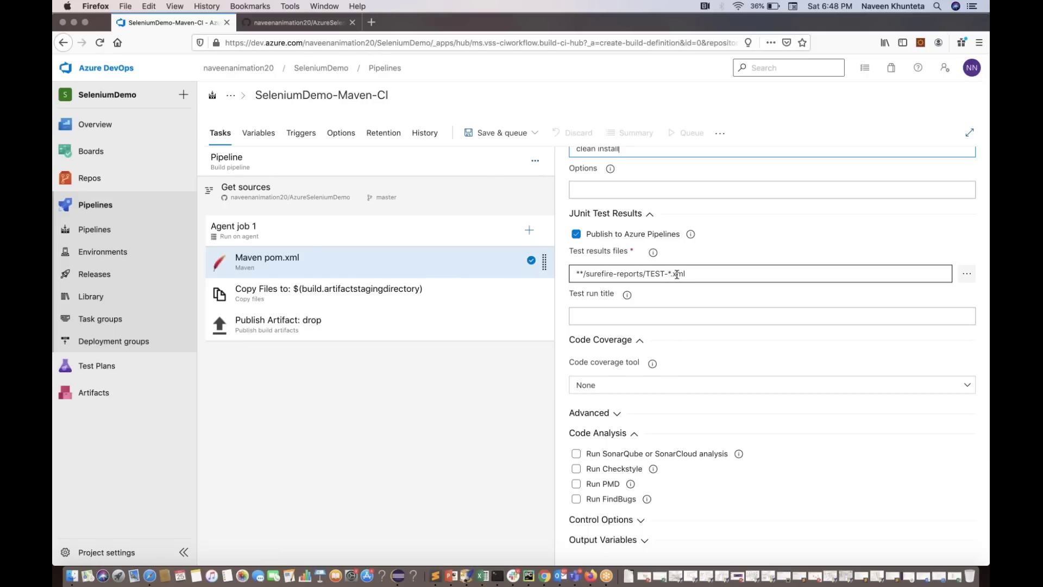
pyautogui.scroll(-2, 677, 273)
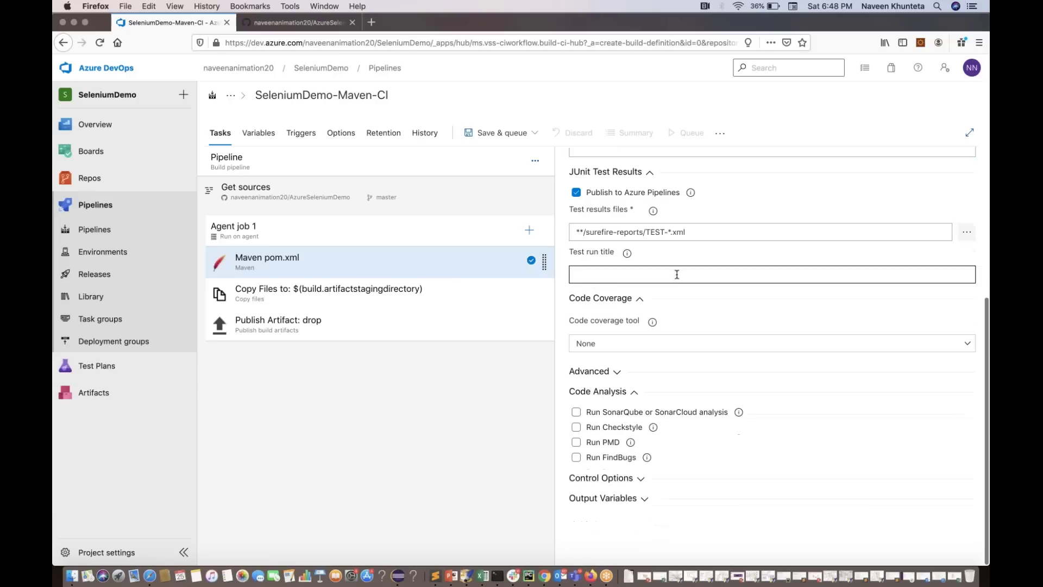
pyautogui.click(622, 348)
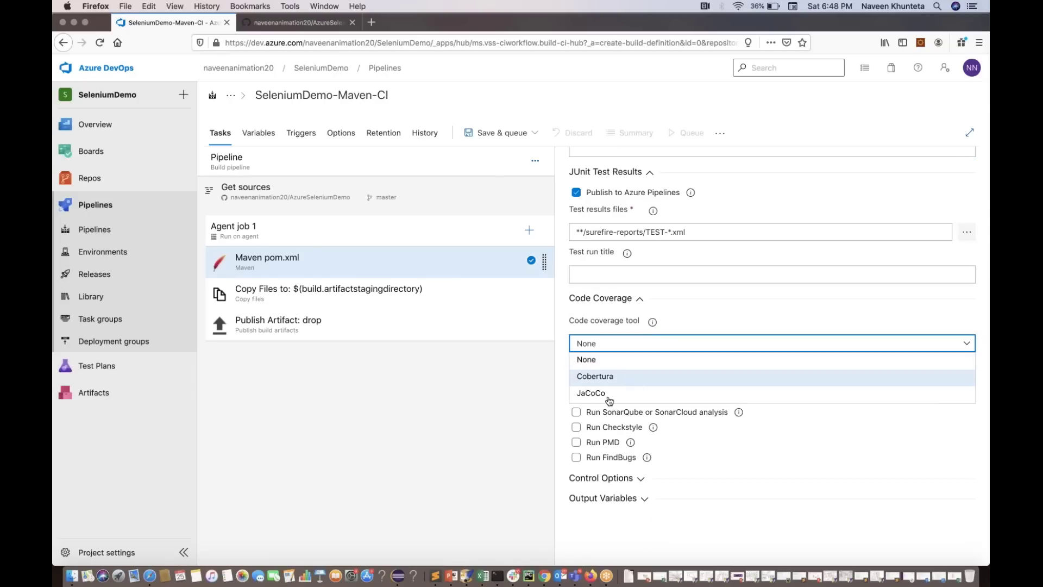
pyautogui.click(466, 482)
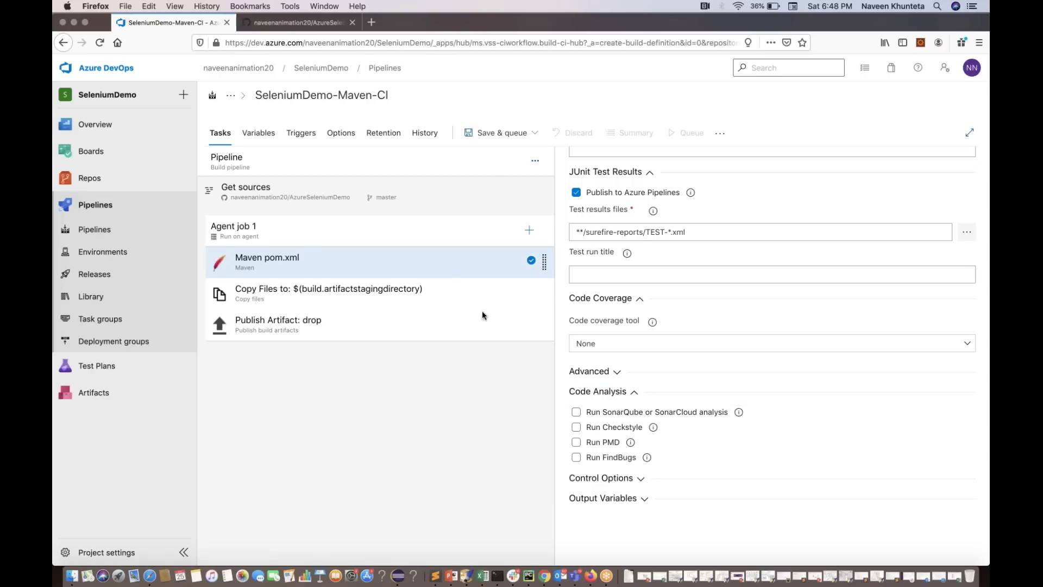
pyautogui.click(487, 136)
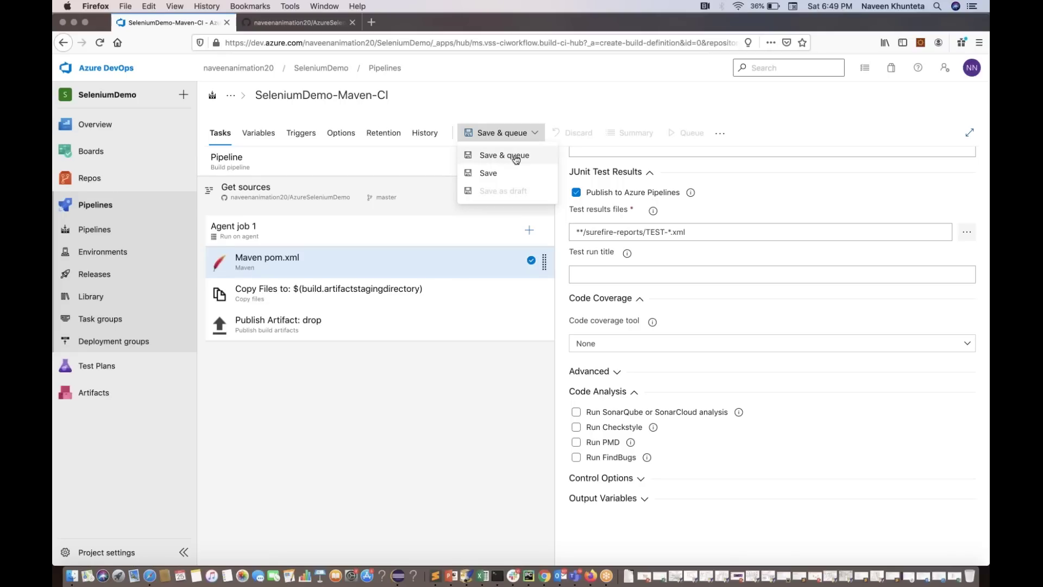
# Save the pipeline without queuing, in the root folder, and open SeleniumDemo-Maven-CI's Runs page
pyautogui.click(488, 173)
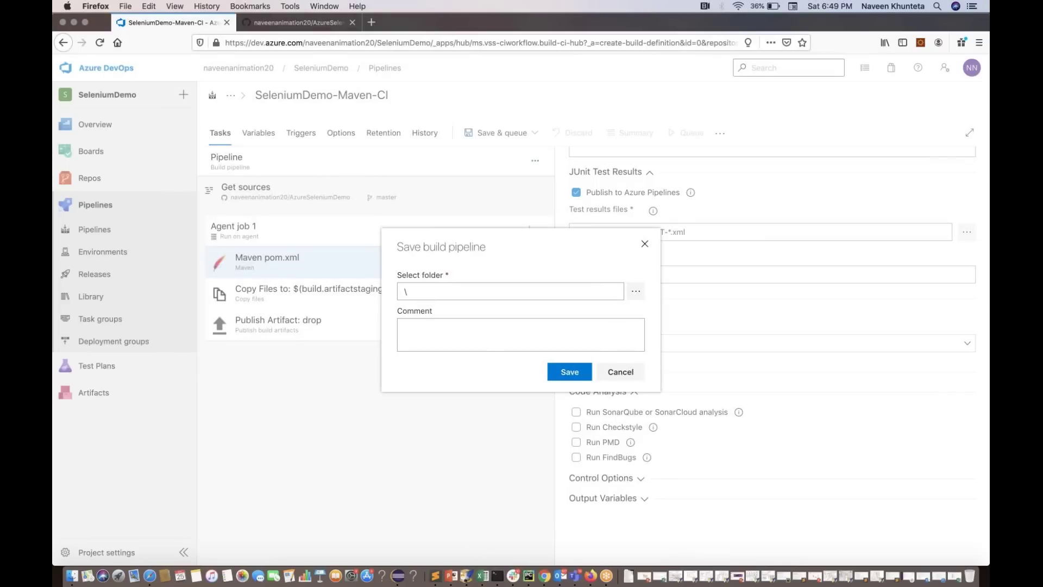
pyautogui.click(569, 374)
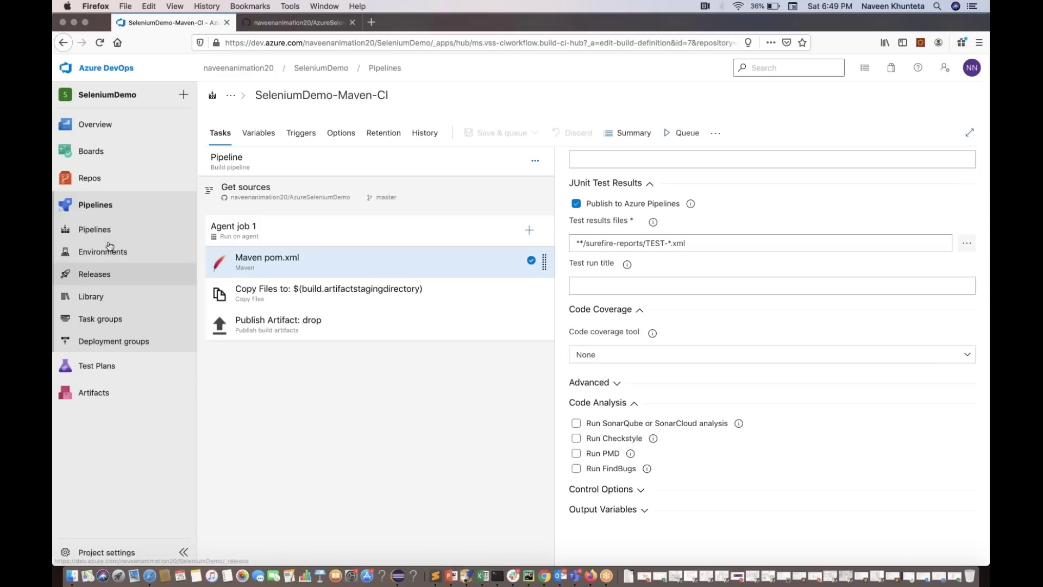
pyautogui.click(94, 229)
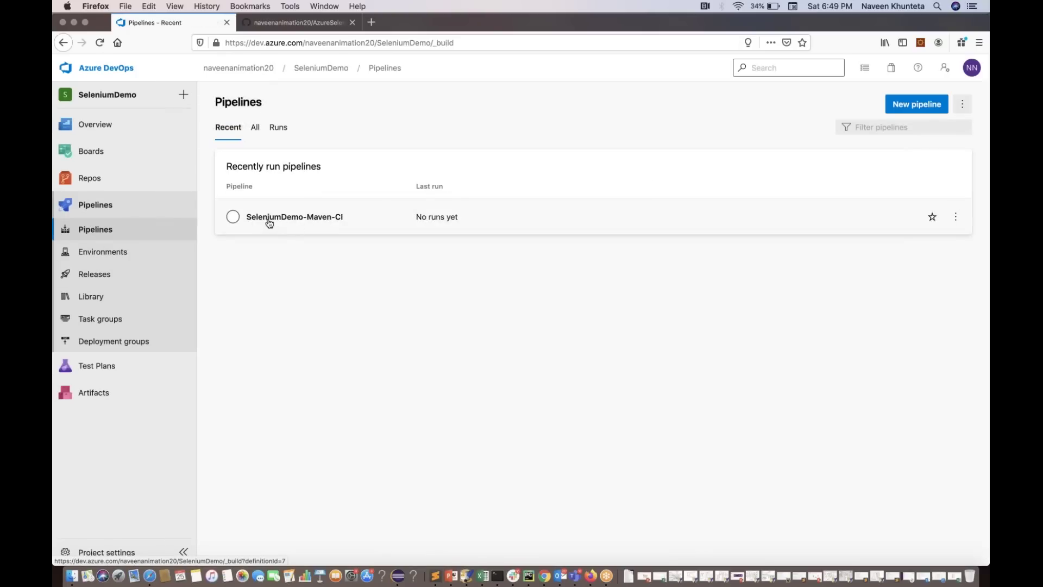
pyautogui.click(333, 220)
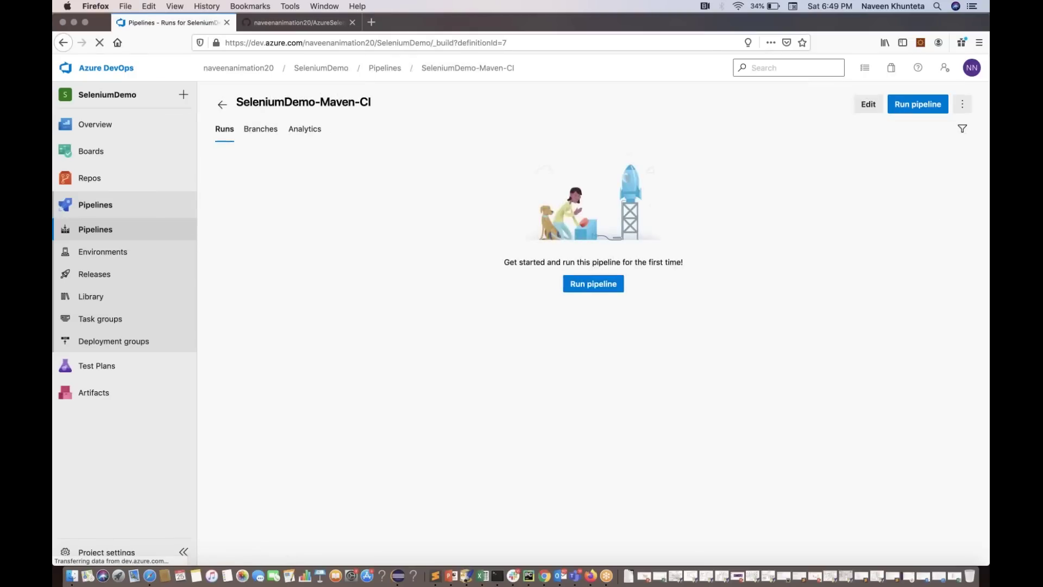
# Run the pipeline manually on master with Enable system diagnostics ticked
pyautogui.click(910, 114)
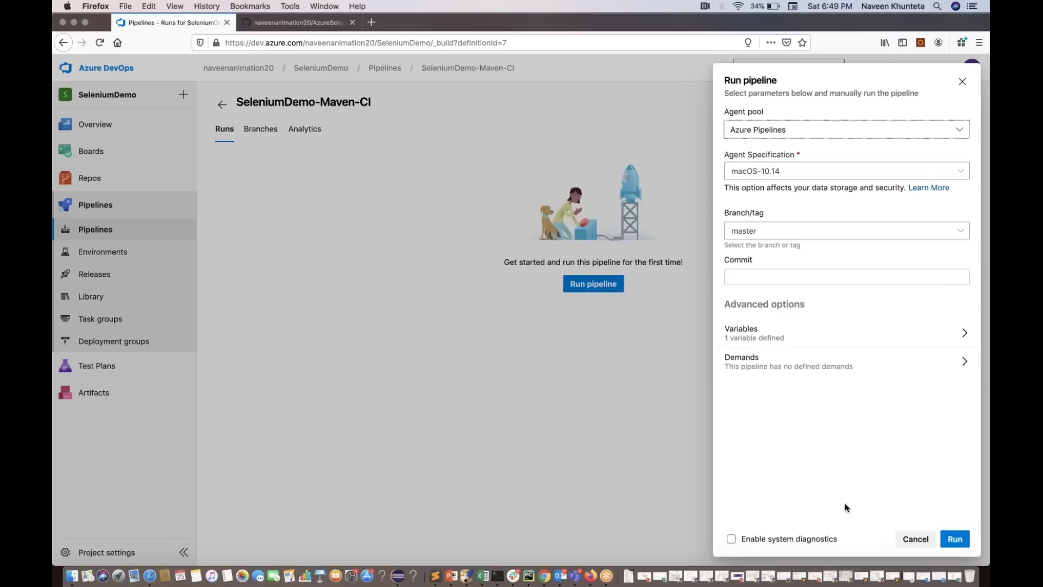
pyautogui.click(770, 541)
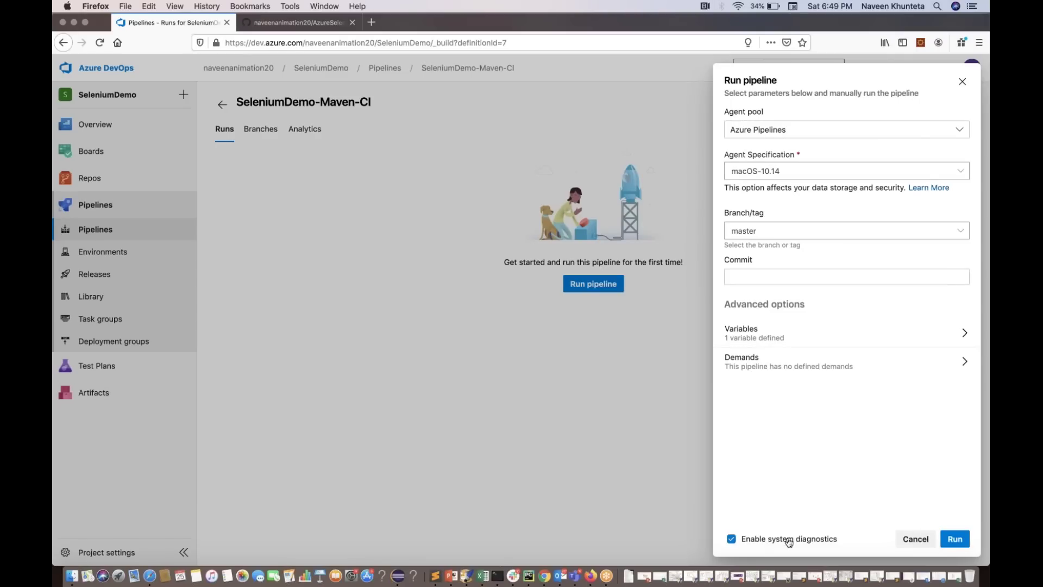
pyautogui.click(954, 540)
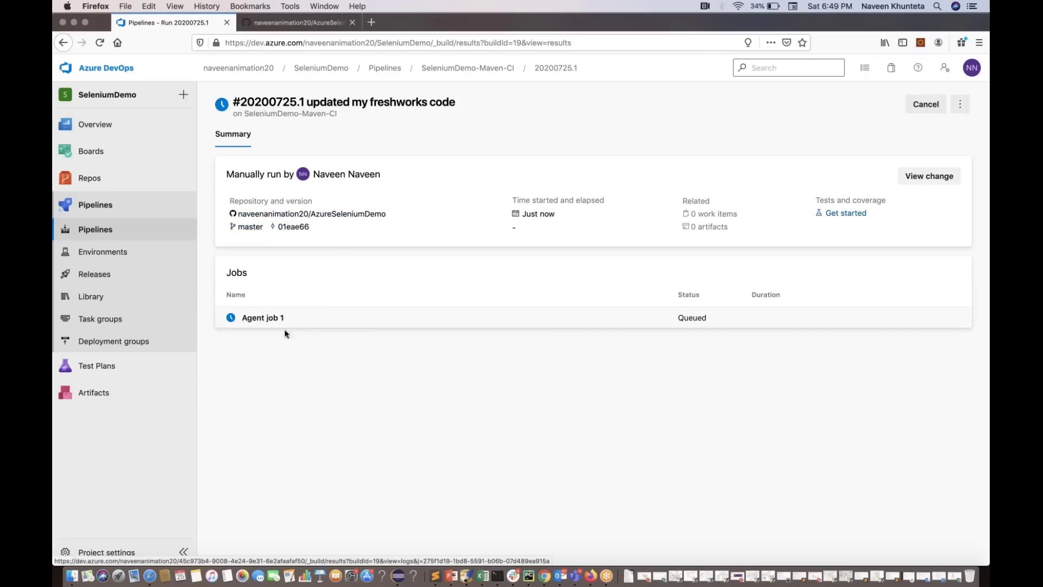
# Check the commit behind run #20200725.1, then open Agent job 1's live log
pyautogui.click(924, 176)
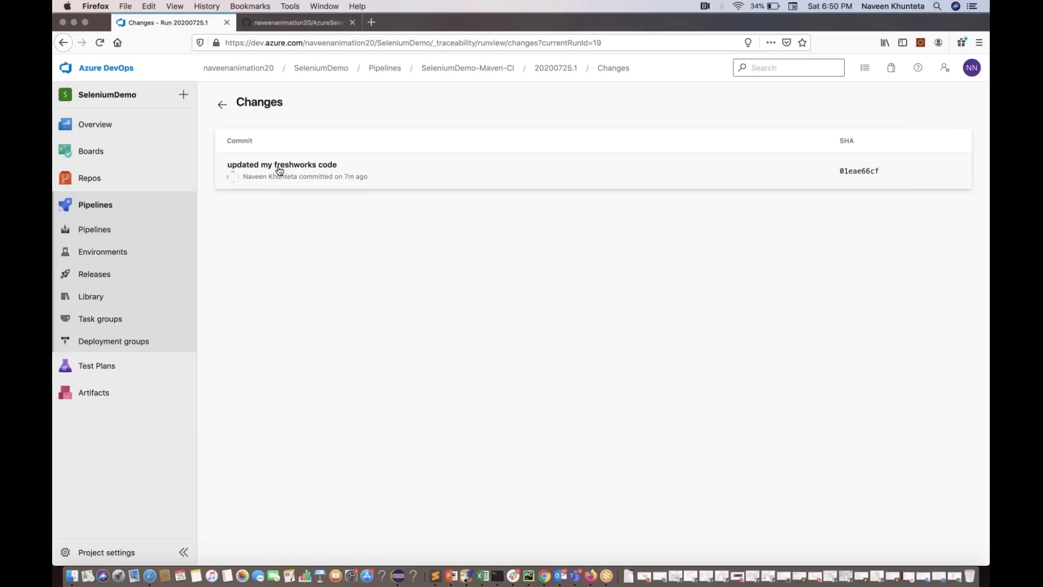
pyautogui.click(222, 104)
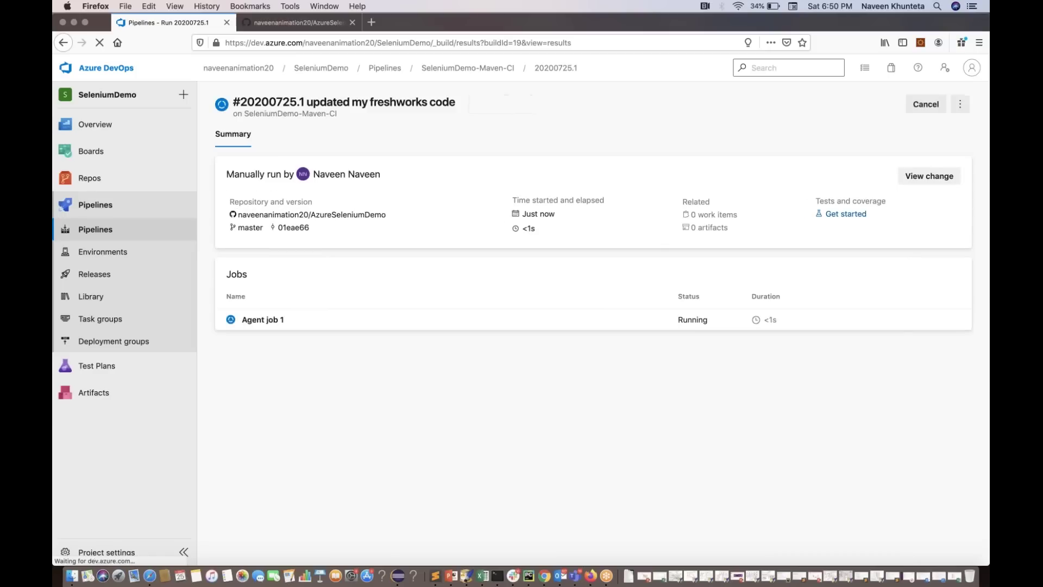
pyautogui.click(259, 322)
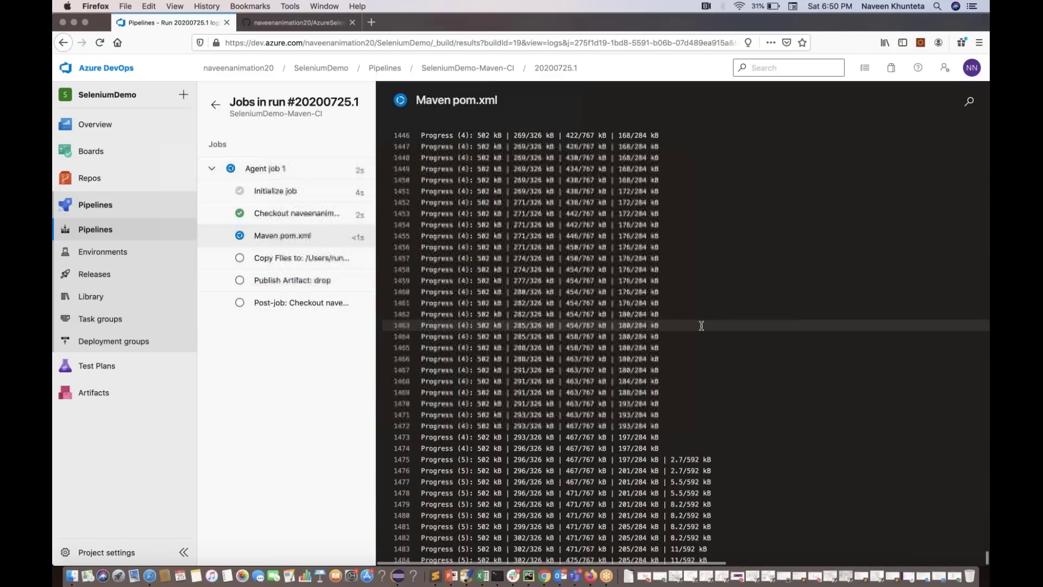
# Zoom the page to 90% and follow the Maven log's test output, including the ChromeDriver started line
pyautogui.press('super+minus')
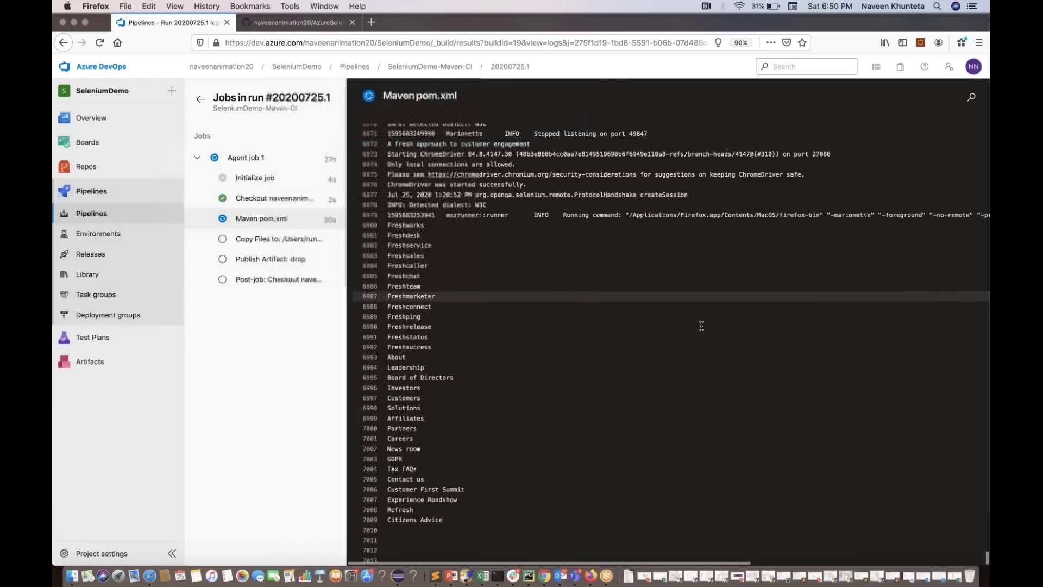
pyautogui.scroll(3, 701, 325)
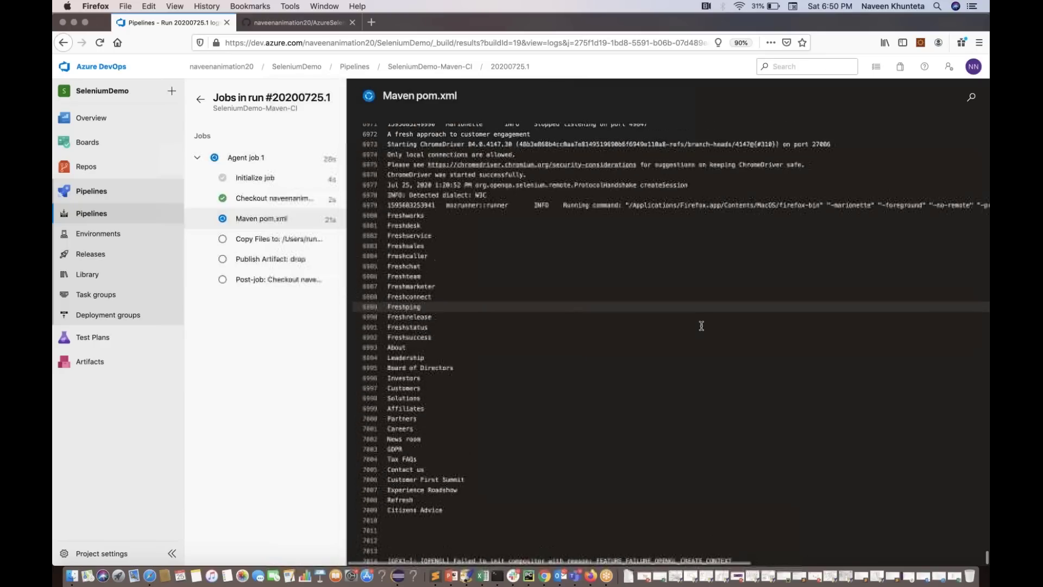
pyautogui.moveTo(388, 236); pyautogui.dragTo(485, 475)
pyautogui.click(545, 426)
pyautogui.scroll(1, 545, 426)
pyautogui.scroll(6, 544, 426)
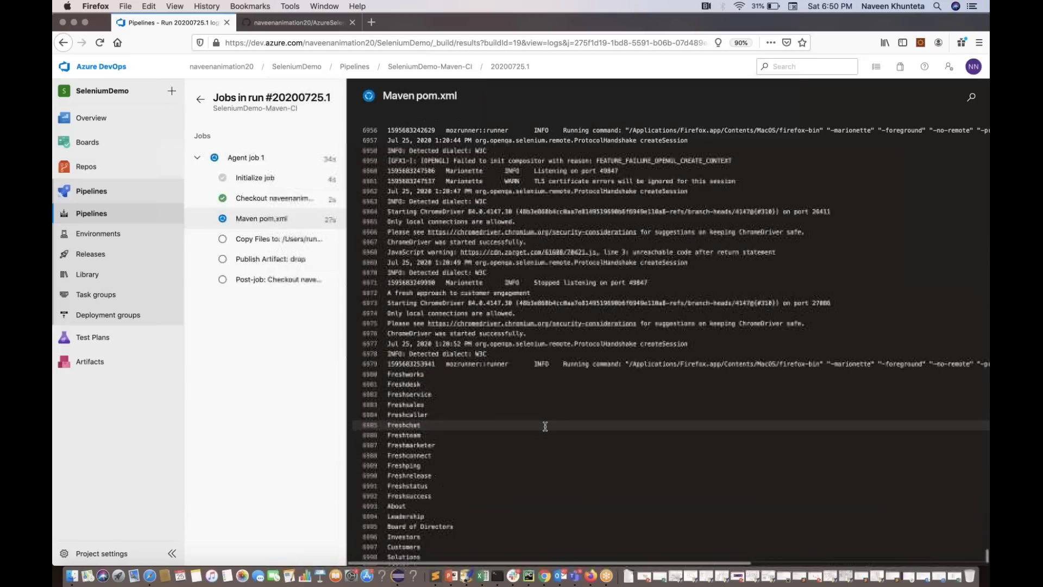
pyautogui.scroll(1, 545, 426)
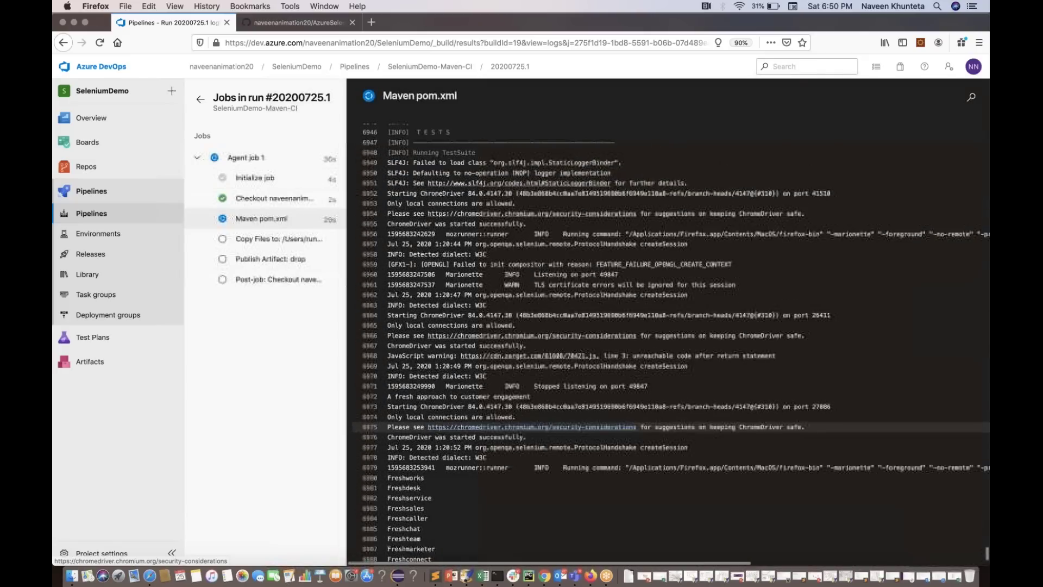
pyautogui.scroll(3, 538, 282)
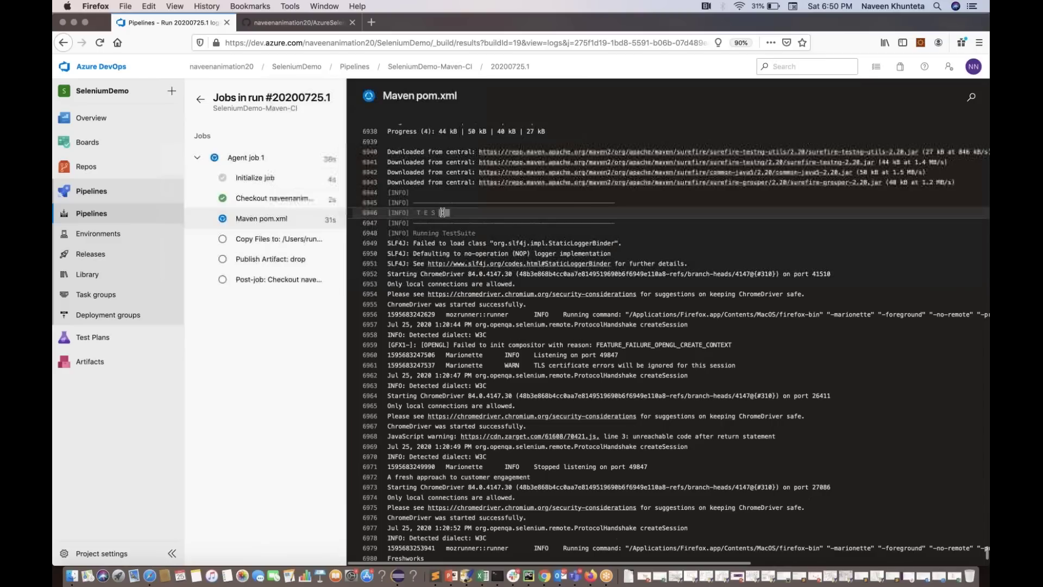
pyautogui.tripleClick(478, 304)
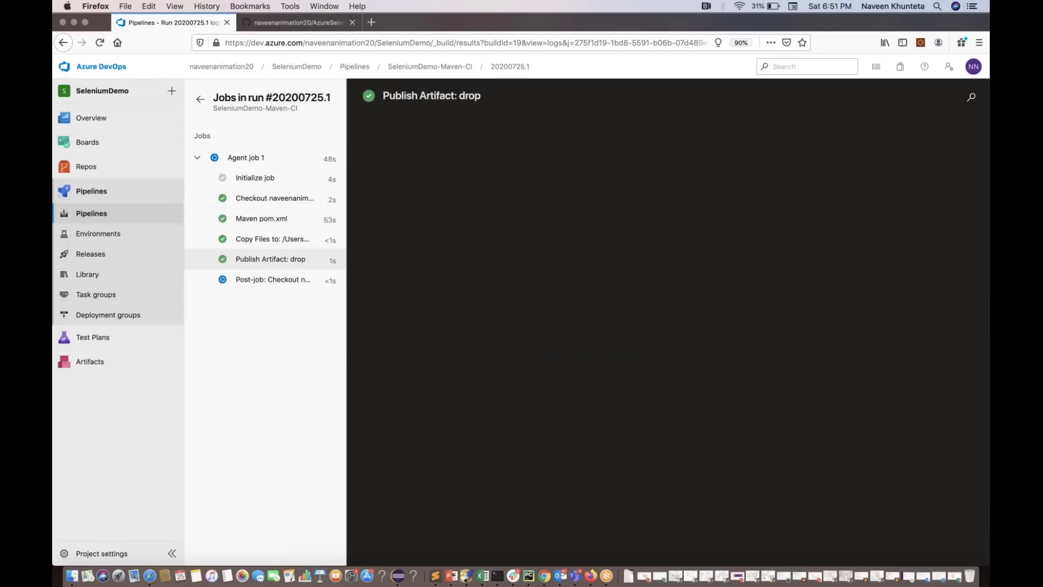
# Check the Publish Artifact: drop and Finalize Job logs, then go back to the run summary
pyautogui.click(258, 239)
pyautogui.click(261, 260)
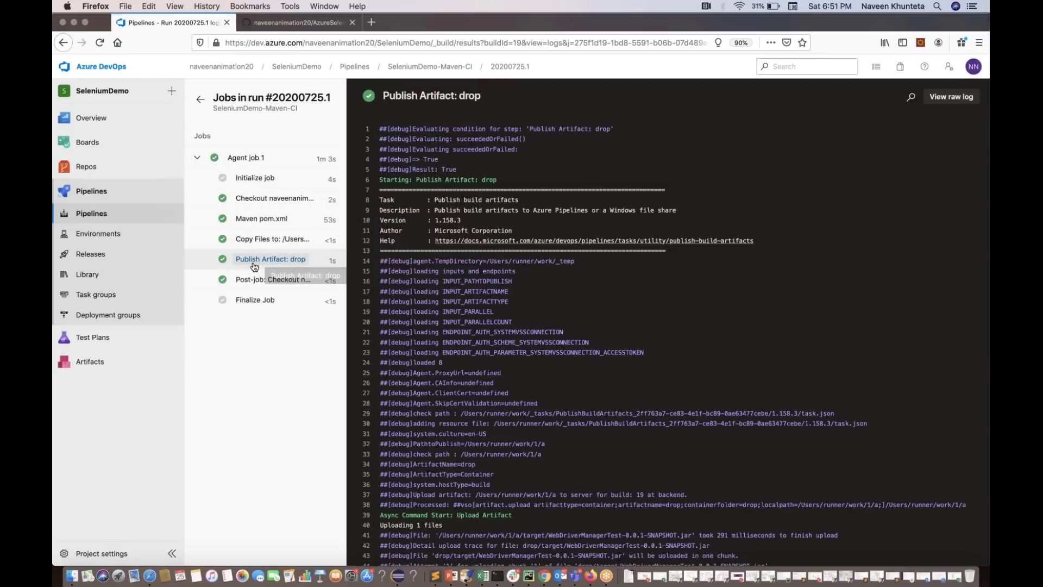
pyautogui.click(263, 302)
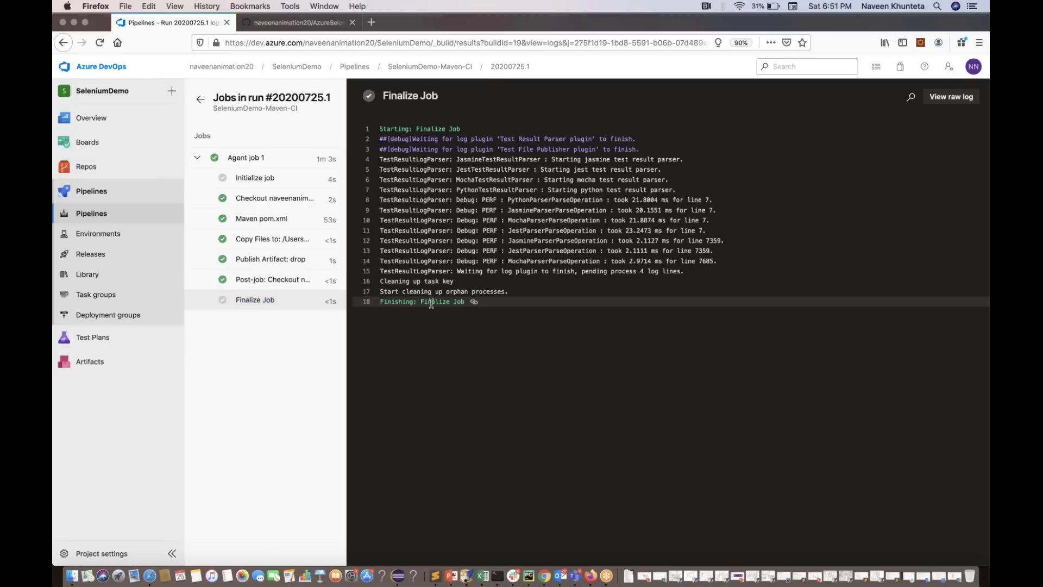
pyautogui.tripleClick(436, 302)
pyautogui.click(446, 341)
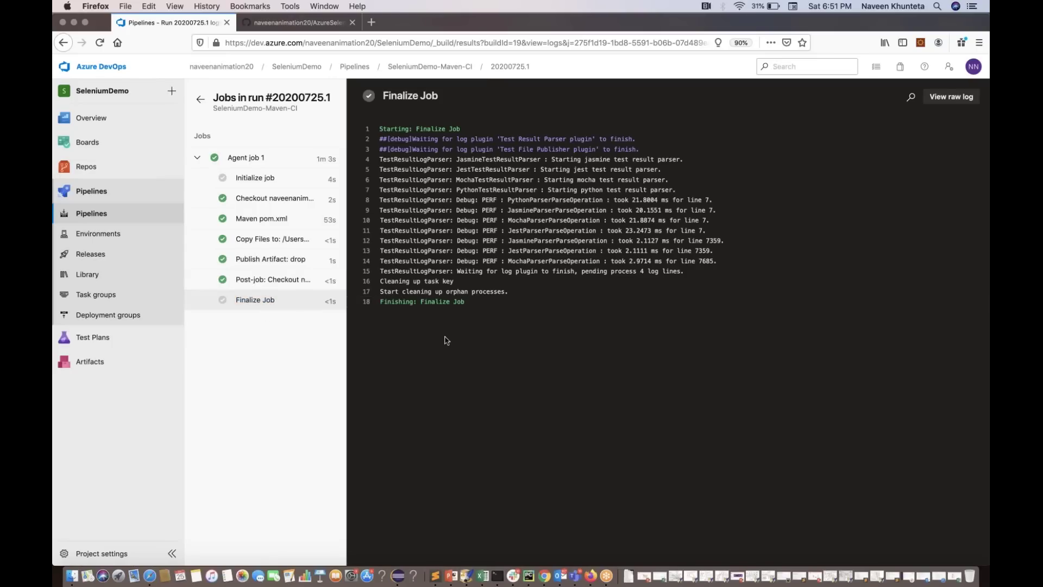
pyautogui.click(201, 102)
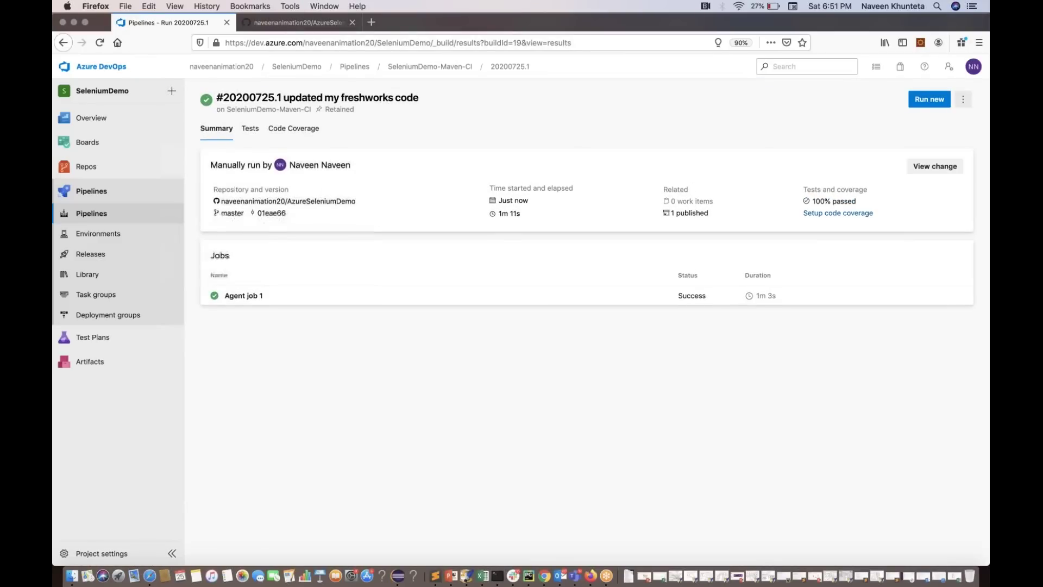
# Filter the Tests tab to include passed, passed-on-rerun, not impacted and other outcomes
pyautogui.click(253, 130)
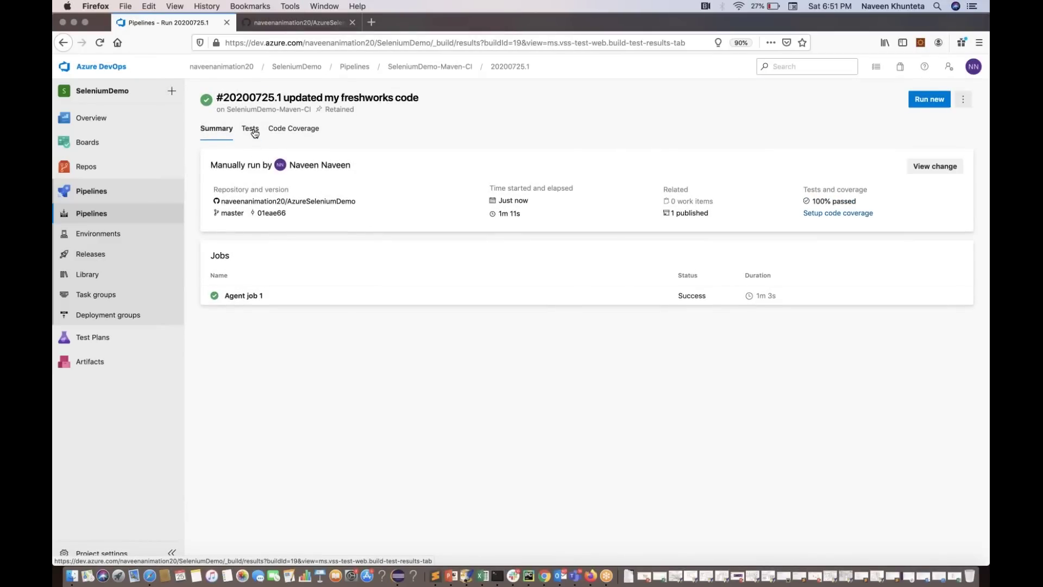
pyautogui.moveTo(329, 237)
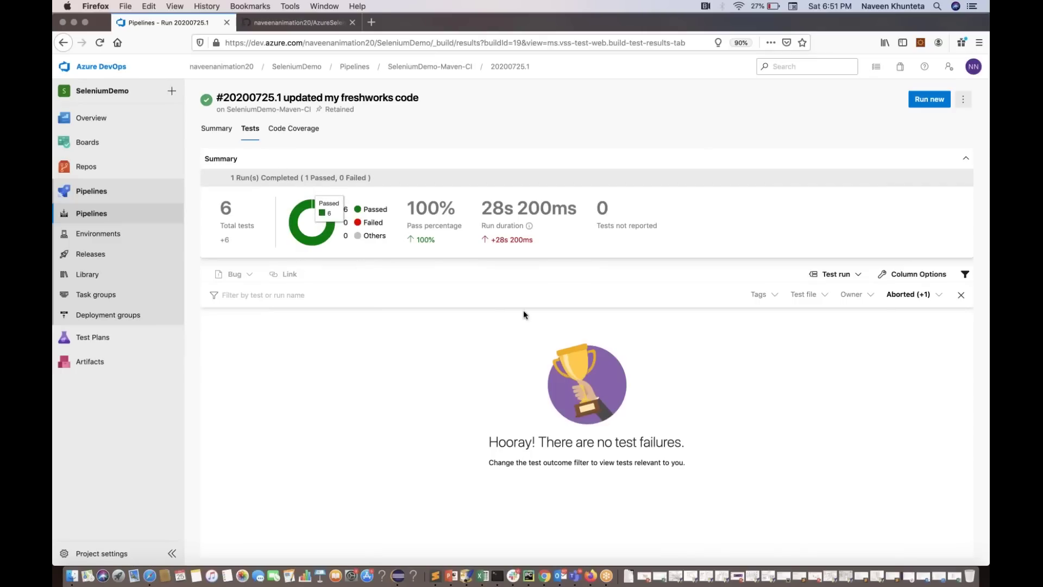
pyautogui.click(913, 296)
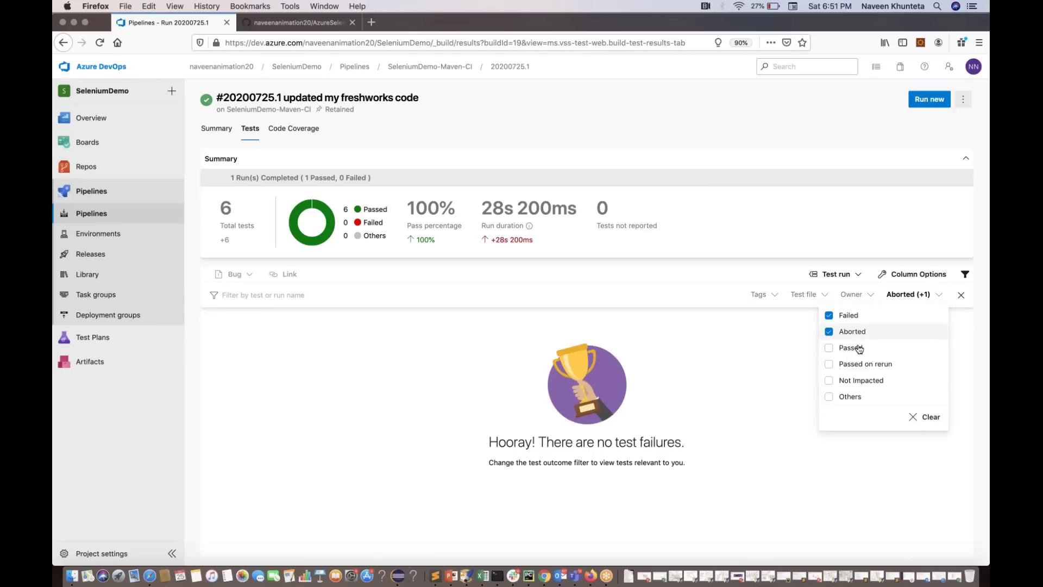
pyautogui.click(848, 348)
pyautogui.click(854, 368)
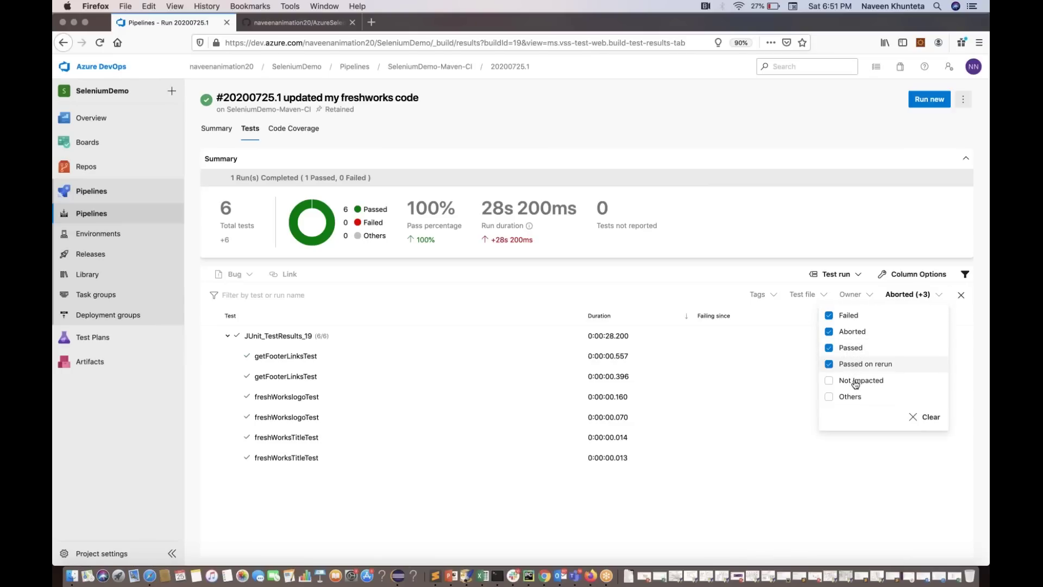
pyautogui.click(856, 382)
pyautogui.click(850, 396)
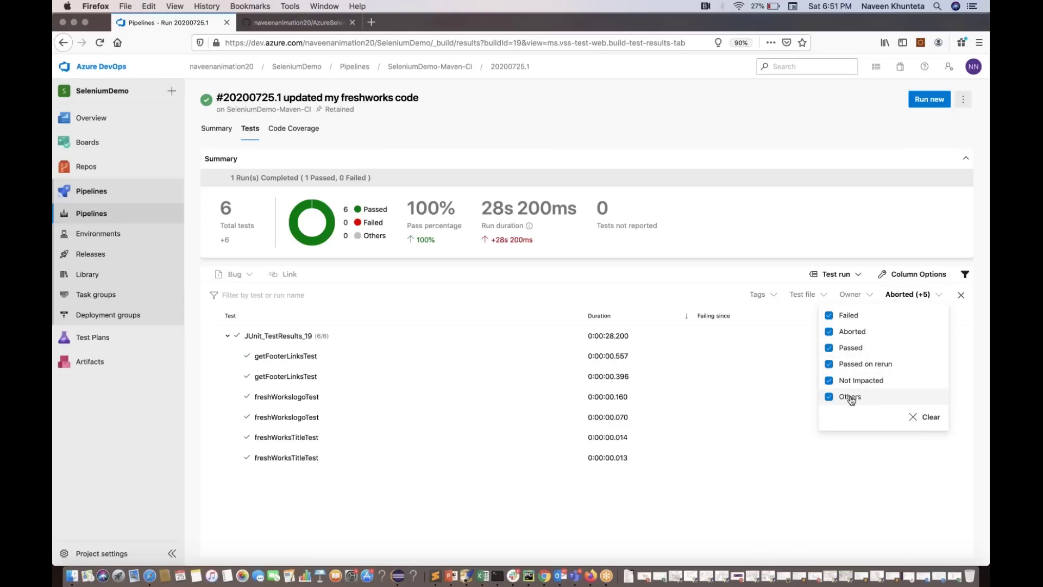
pyautogui.click(836, 484)
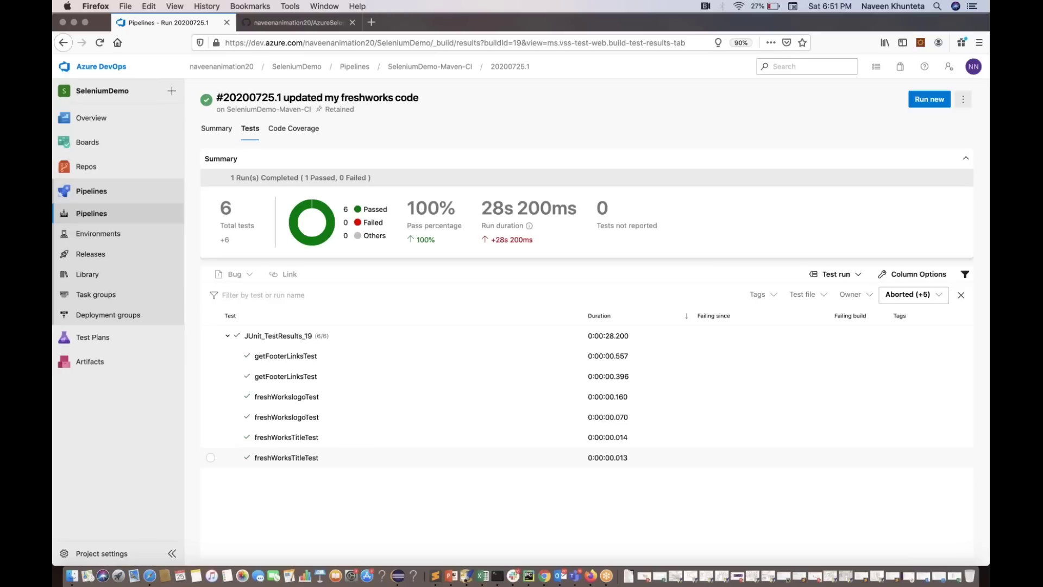
pyautogui.click(398, 578)
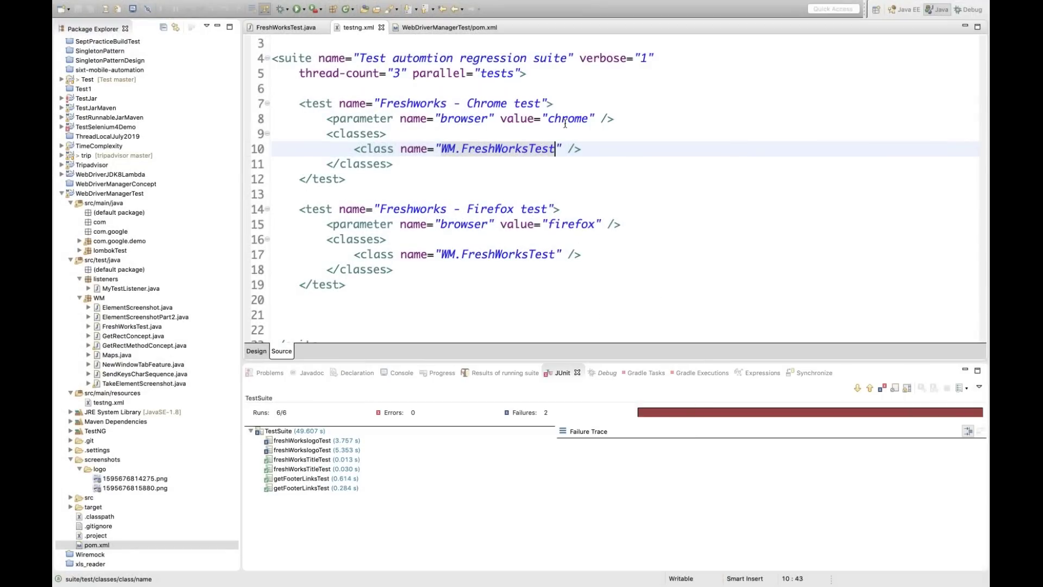
# Open FreshWorksTest from testng.xml and inspect getFooterLinksTest, freshWorksTitleTest and freshWorkslogoTest
pyautogui.click(488, 150)
pyautogui.keyDown('super'); pyautogui.click(487, 149); pyautogui.keyUp('super')
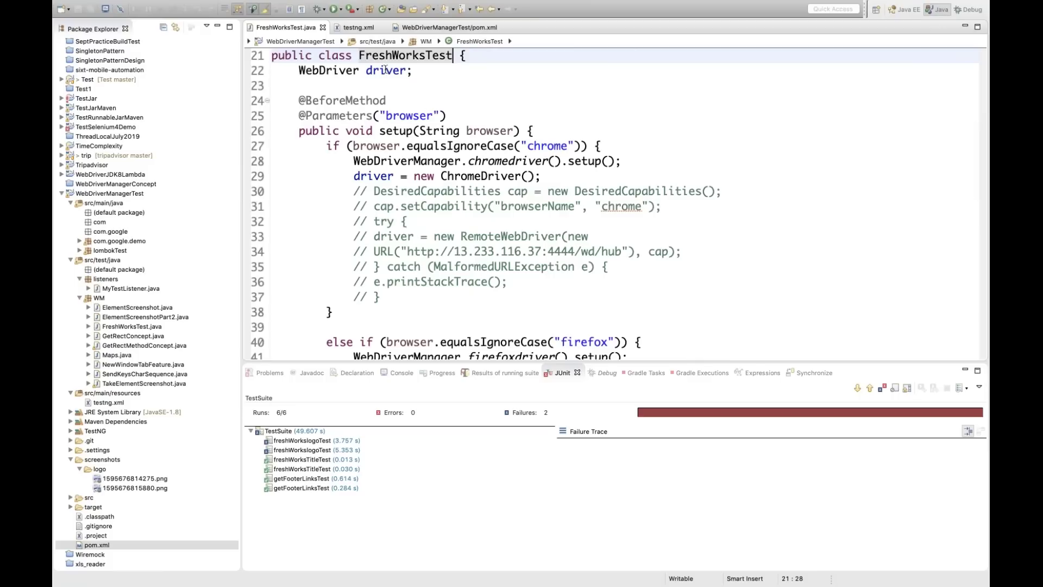
pyautogui.scroll(-8, 649, 194)
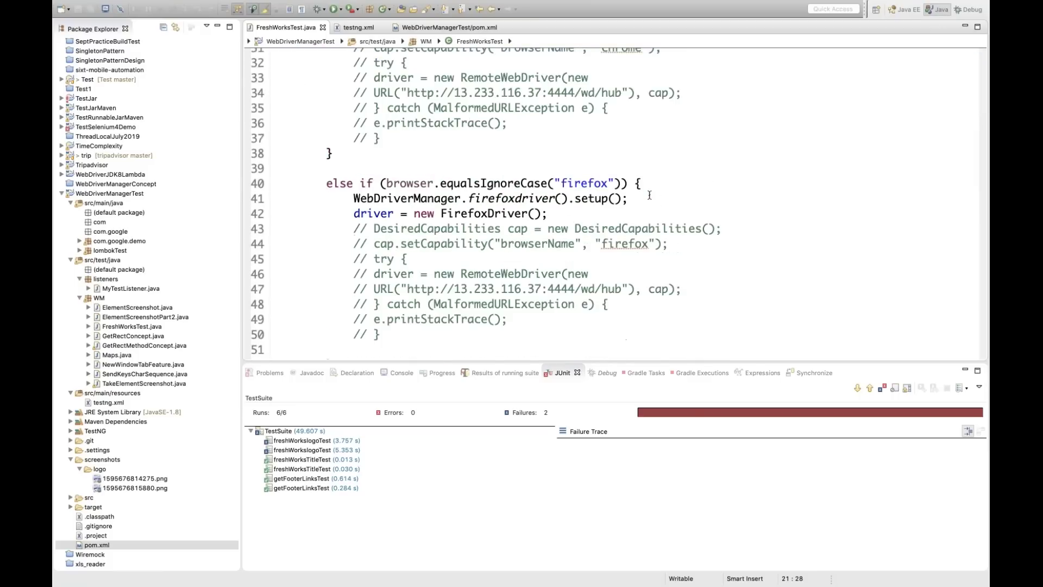
pyautogui.scroll(-3, 649, 194)
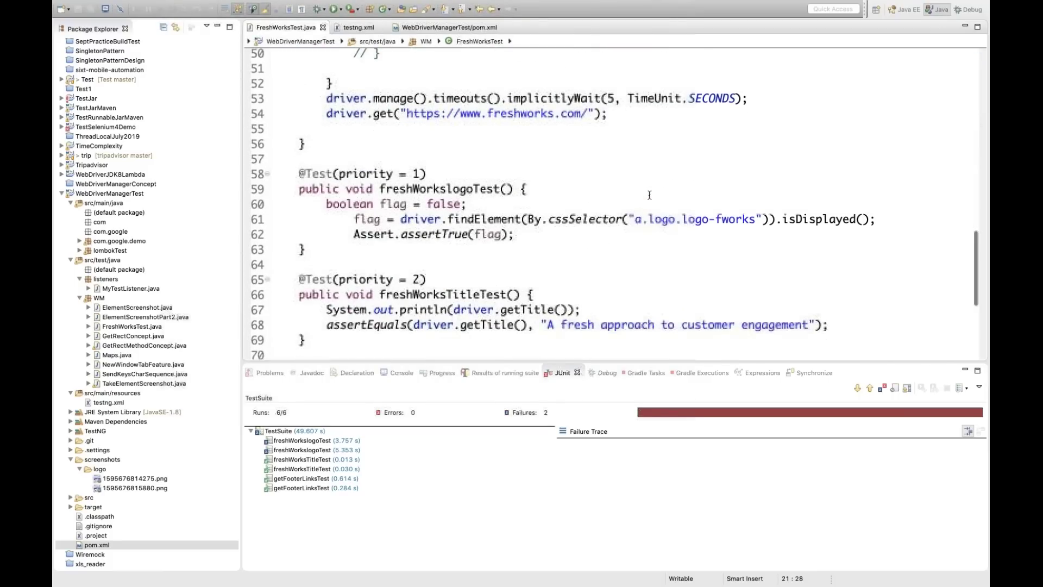
pyautogui.scroll(-1, 515, 167)
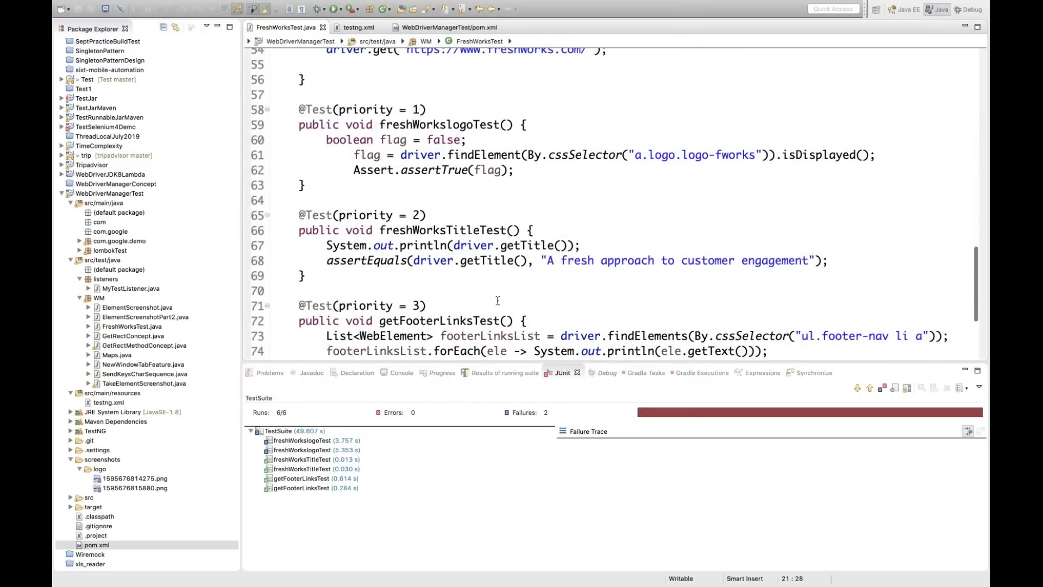
pyautogui.scroll(-2, 498, 300)
pyautogui.click(432, 291)
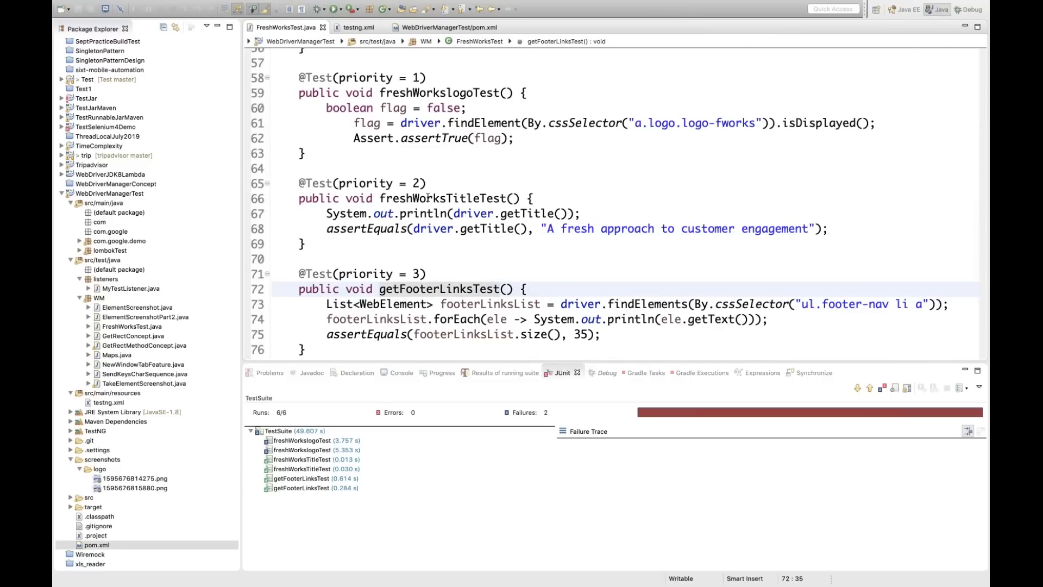
pyautogui.click(506, 198)
pyautogui.click(422, 98)
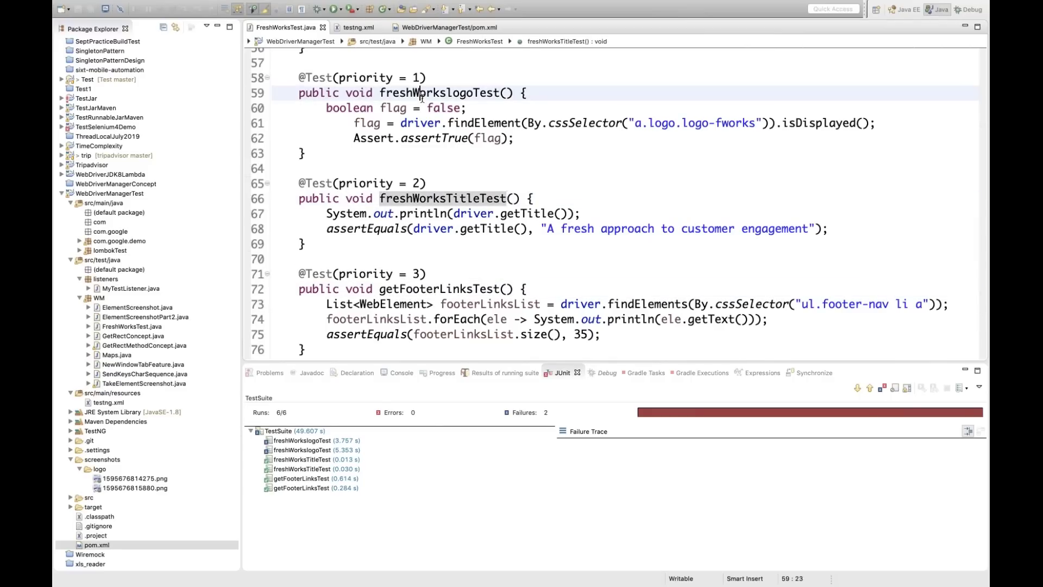
pyautogui.click(575, 92)
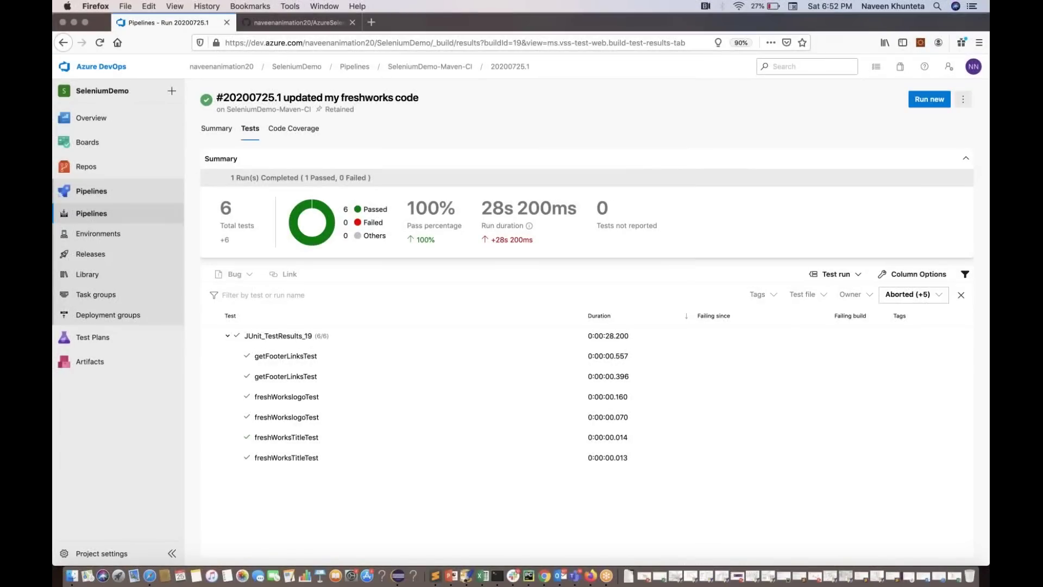
# Append 111 to the line 61 logo selector, making it a.logo.logo-fworks111, and save
pyautogui.click(400, 576)
pyautogui.click(512, 266)
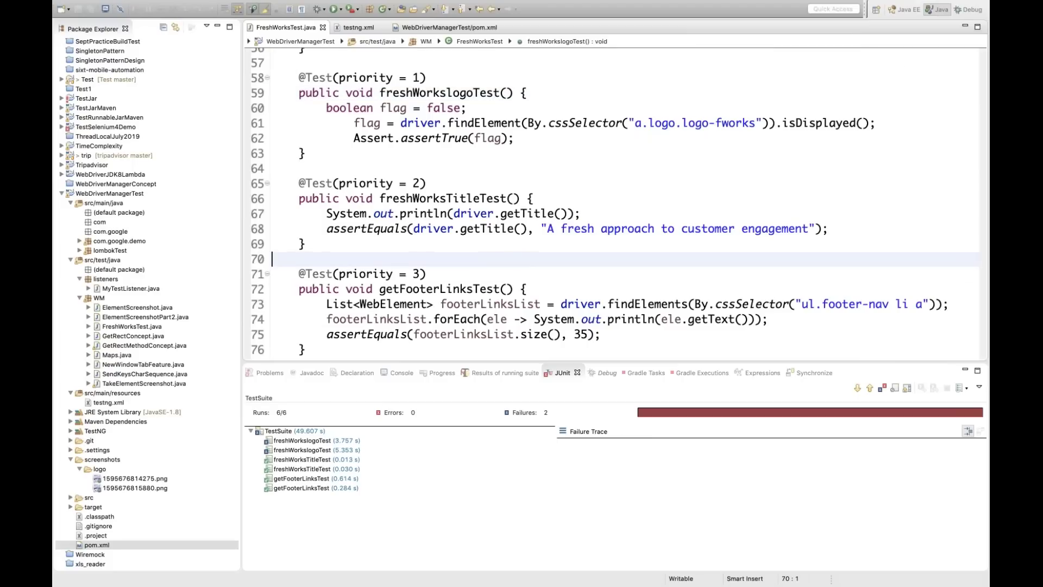
pyautogui.click(756, 122)
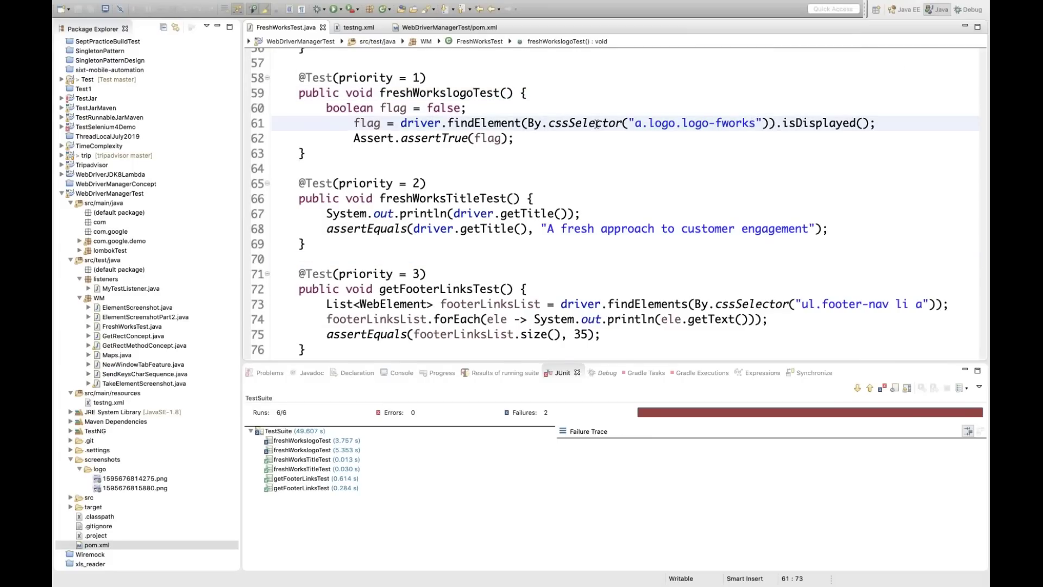
pyautogui.write('111')
pyautogui.press('super+s')
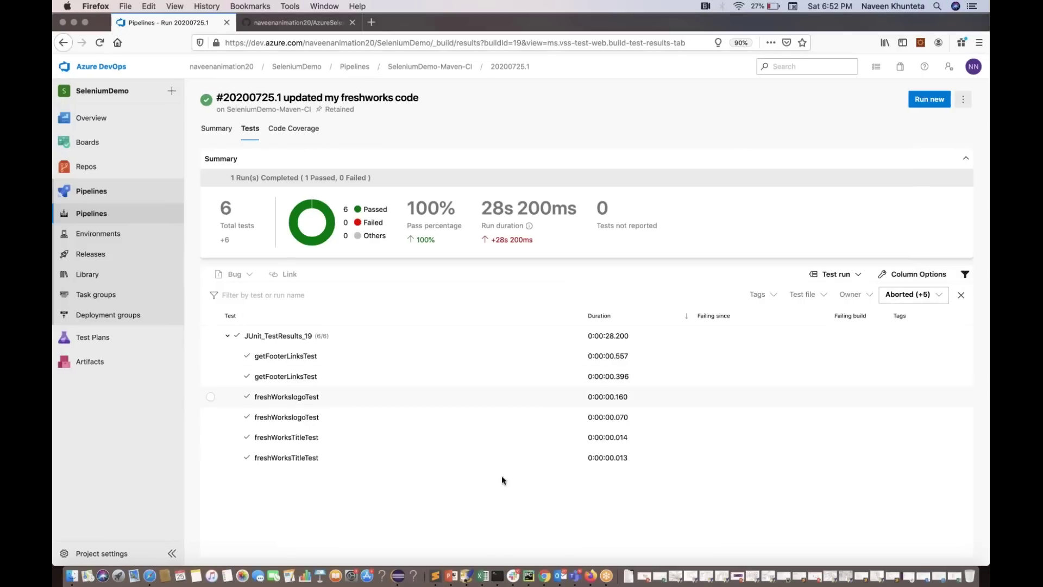
# Run git add ., commit as 'updated my freshworks code', and force-push to origin master
pyautogui.click(497, 575)
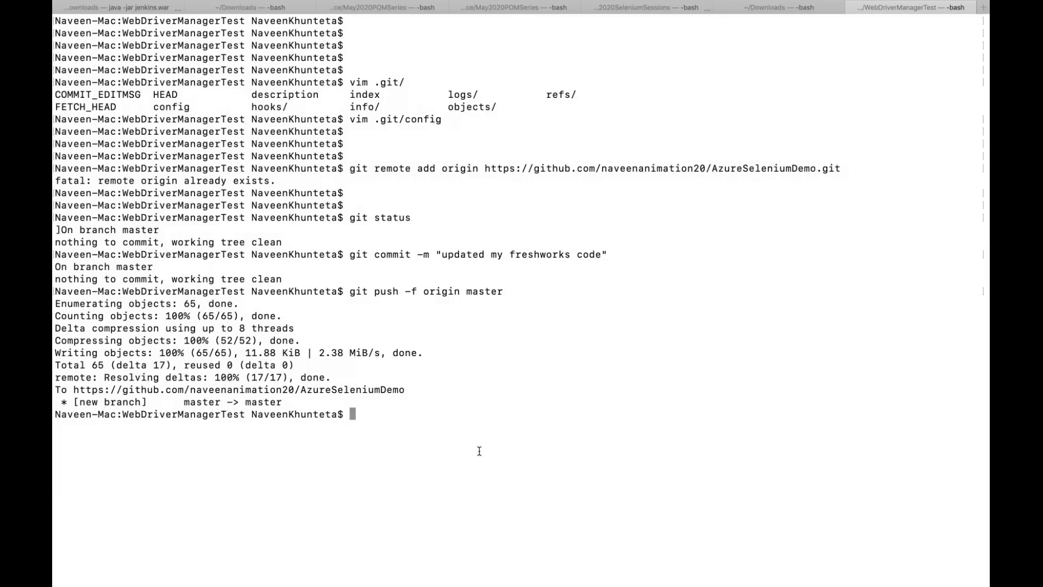
pyautogui.press('Up')
pyautogui.press('Up')
pyautogui.press('Return')
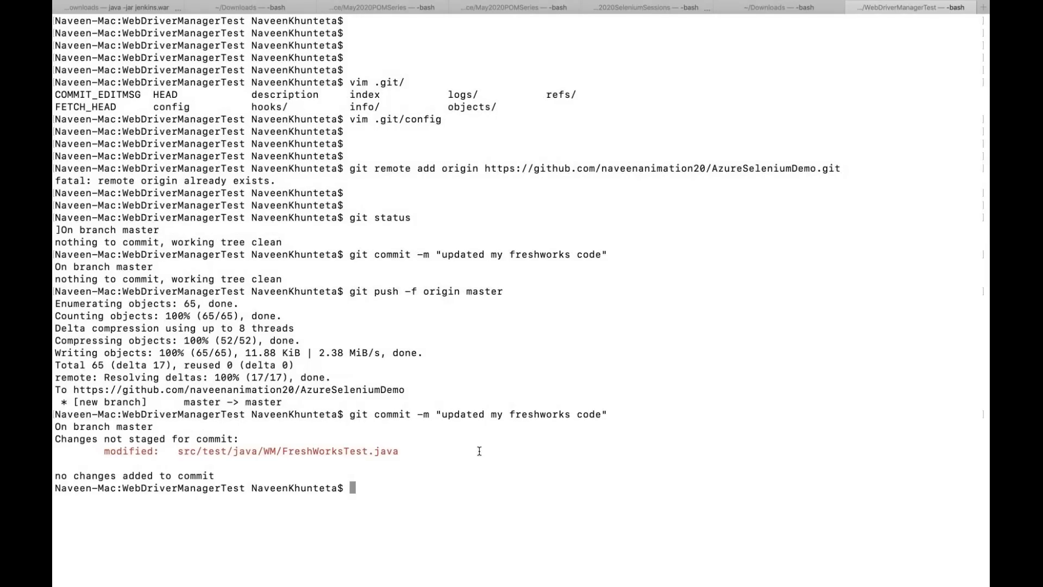
pyautogui.press('Up')
pyautogui.press('Up')
pyautogui.press('Up')
pyautogui.press('Up')
pyautogui.press('Up')
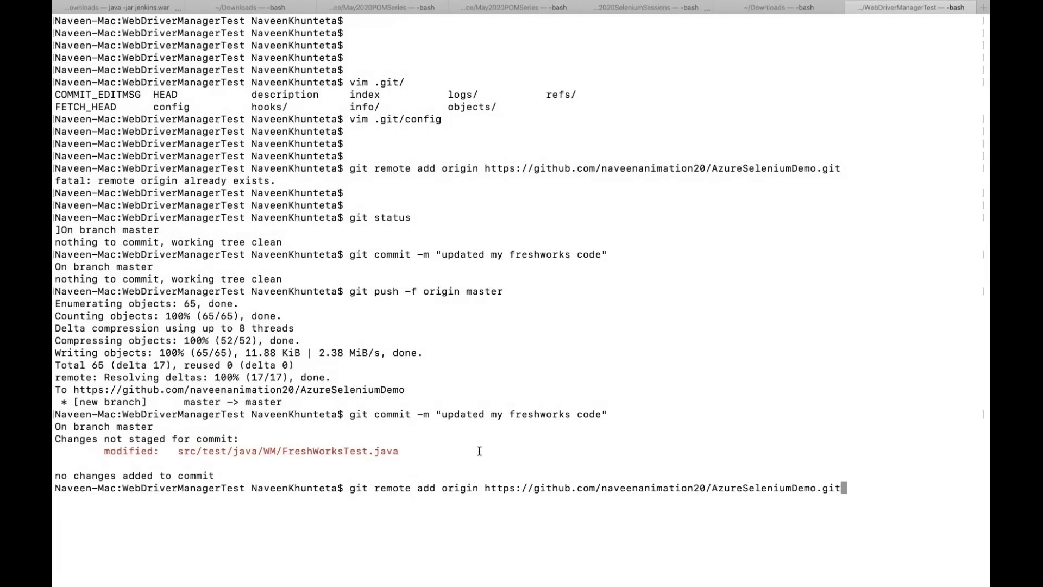
pyautogui.press('BackSpace')
pyautogui.press('BackSpace')
pyautogui.press('BackSpace')
pyautogui.press('BackSpace')
pyautogui.press('BackSpace')
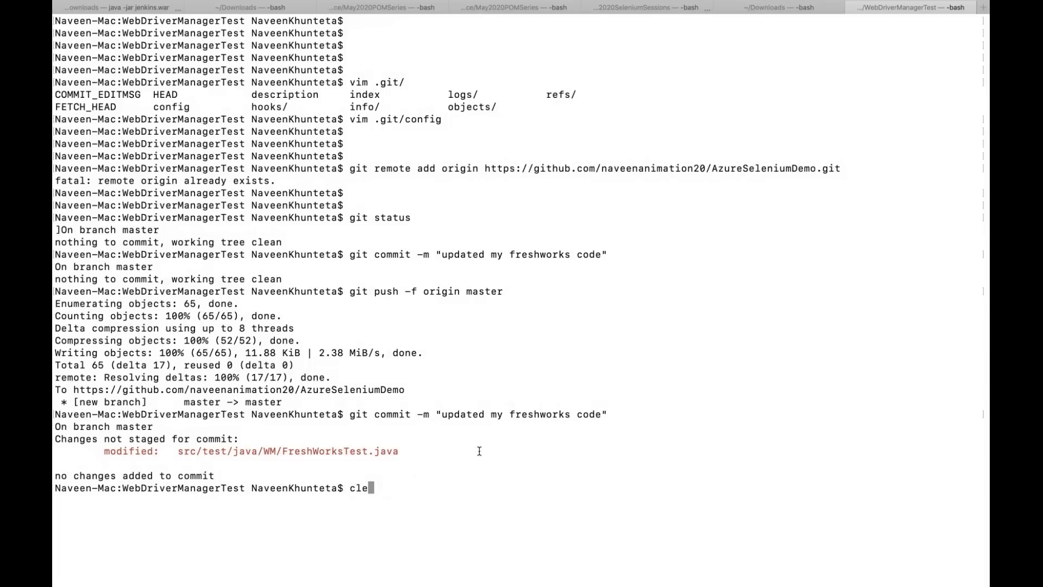
pyautogui.write('git add .')
pyautogui.press('Return')
pyautogui.press('Up')
pyautogui.press('Up')
pyautogui.press('Return')
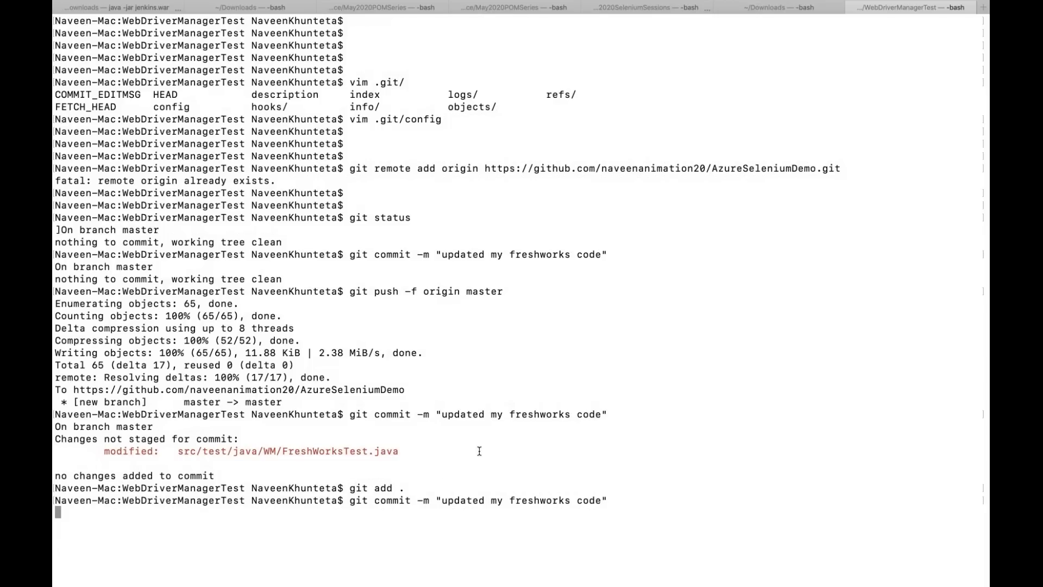
pyautogui.press('Up')
pyautogui.press('Up')
pyautogui.press('Up')
pyautogui.press('Up')
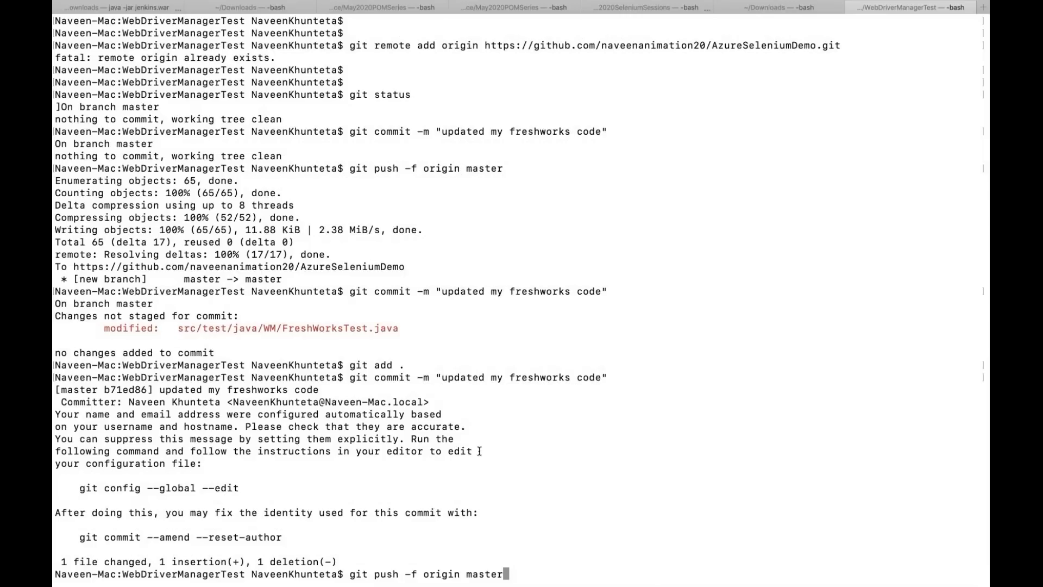
pyautogui.press('Return')
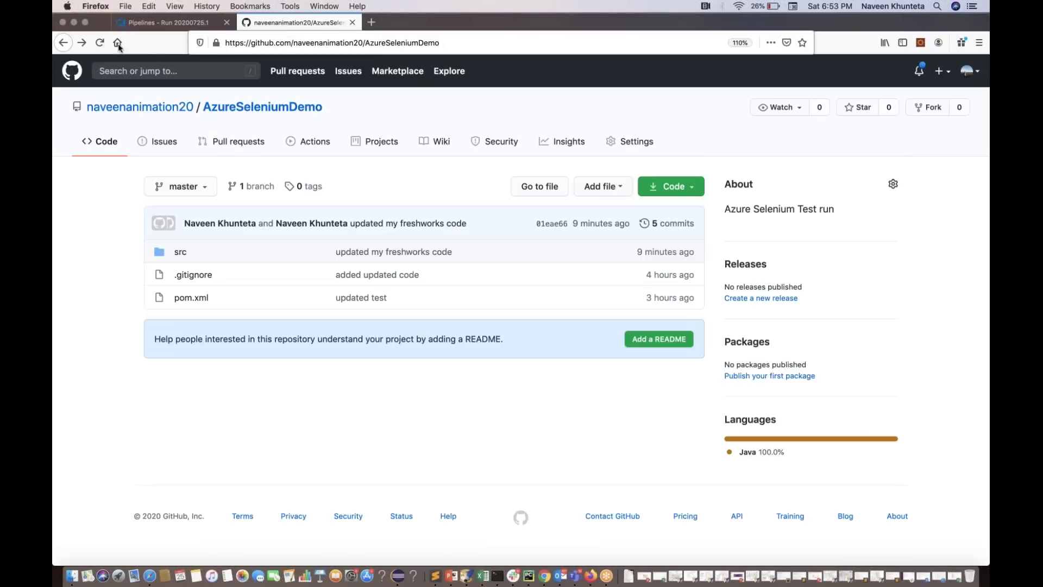
# Reload the AzureSeleniumDemo GitHub repo to confirm 6 commits, then return to Azure DevOps
pyautogui.click(101, 44)
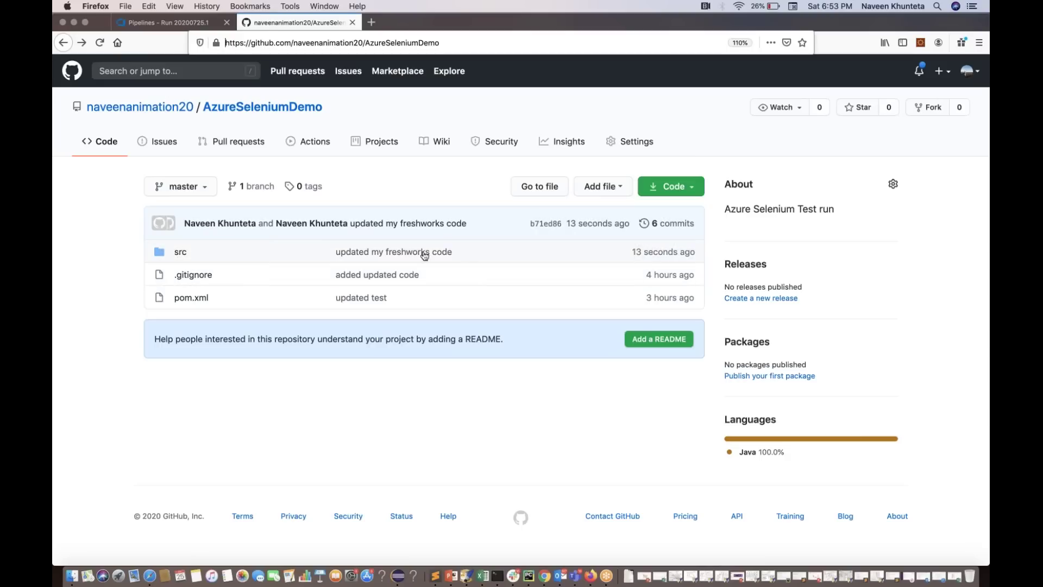
pyautogui.click(169, 27)
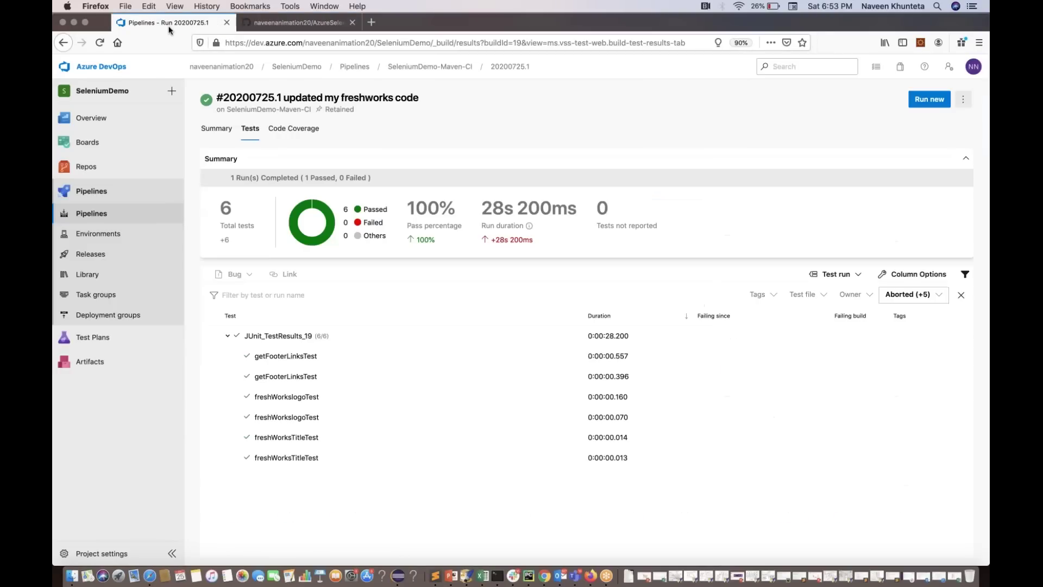
# Queue a new SeleniumDemo-Maven-CI run with system diagnostics enabled
pyautogui.click(99, 214)
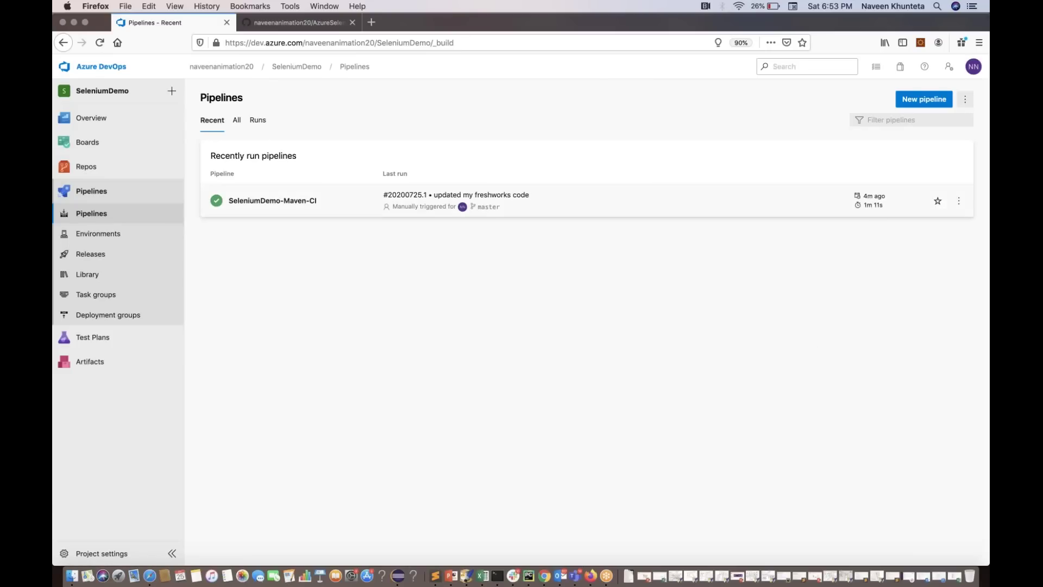
pyautogui.click(279, 203)
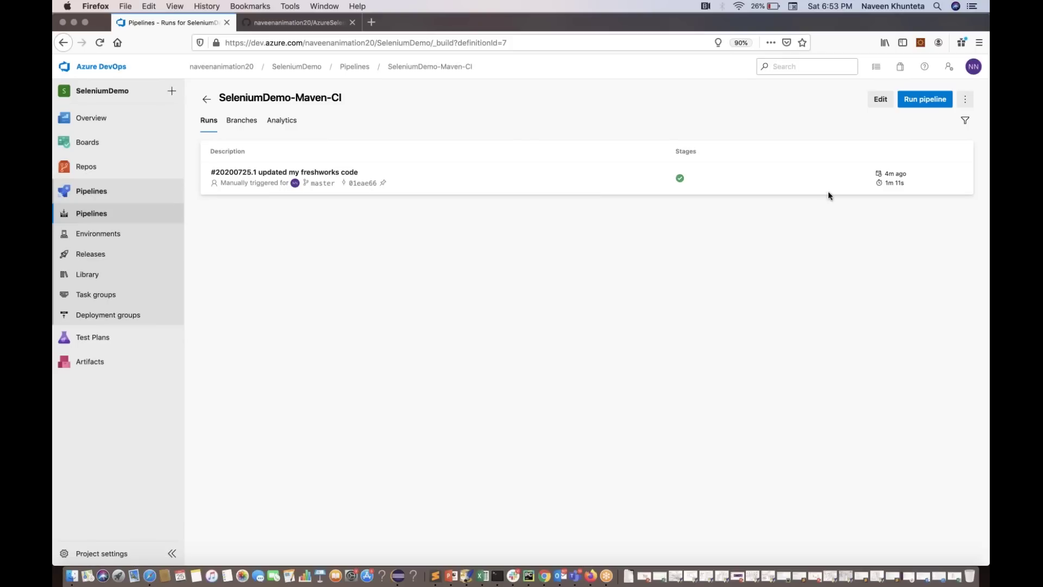
pyautogui.click(917, 104)
pyautogui.click(922, 102)
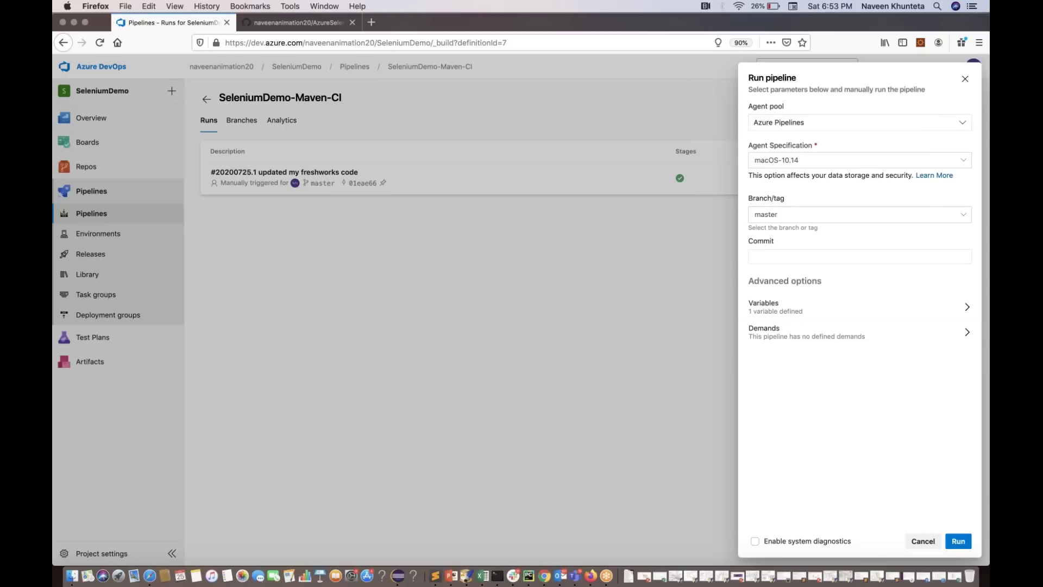
pyautogui.click(825, 542)
pyautogui.click(957, 540)
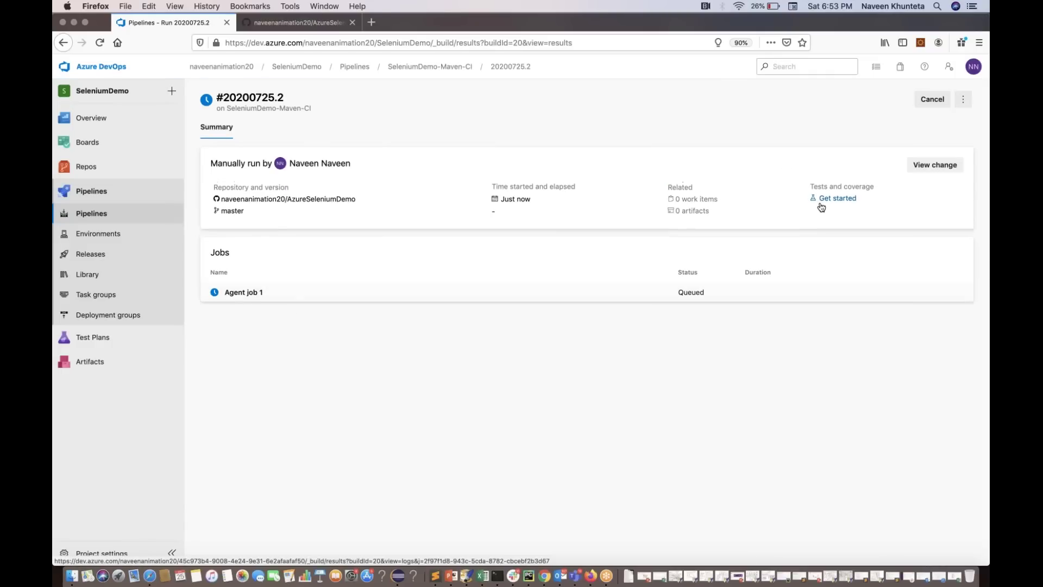
# Check the commit in run #20200725.2, then view Agent job 1's live log
pyautogui.click(934, 167)
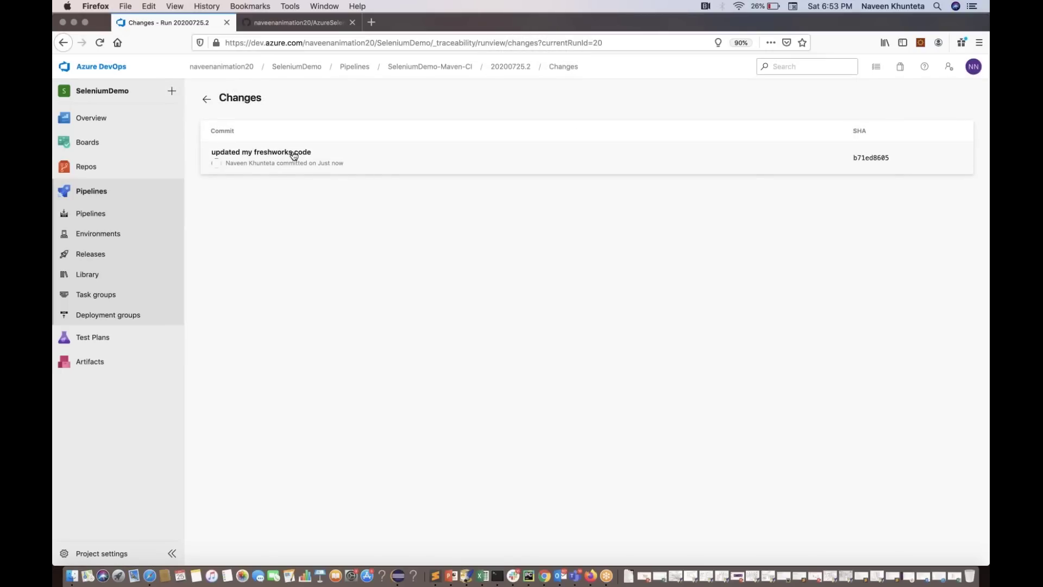
pyautogui.click(66, 48)
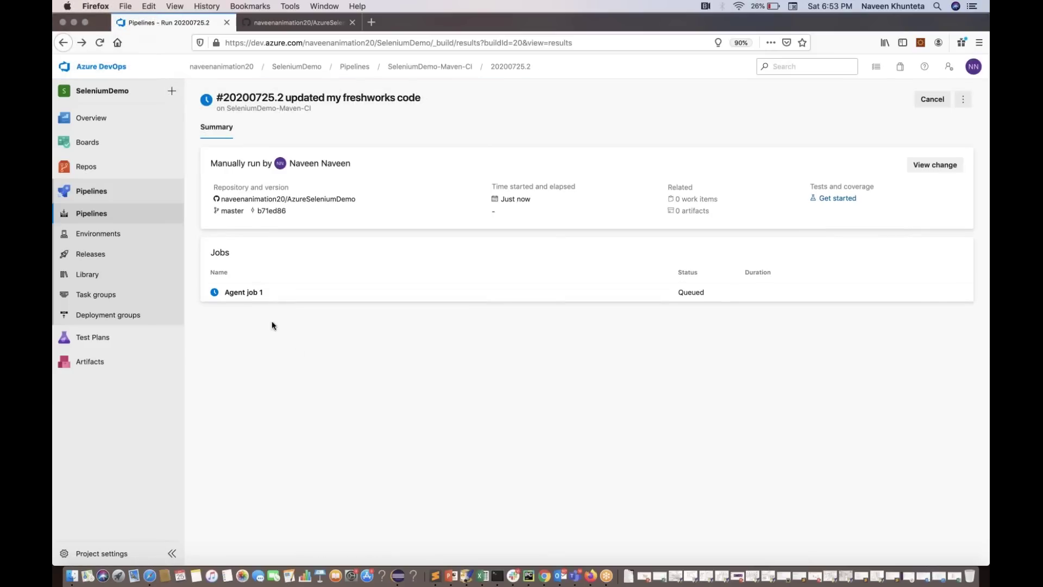
pyautogui.click(242, 293)
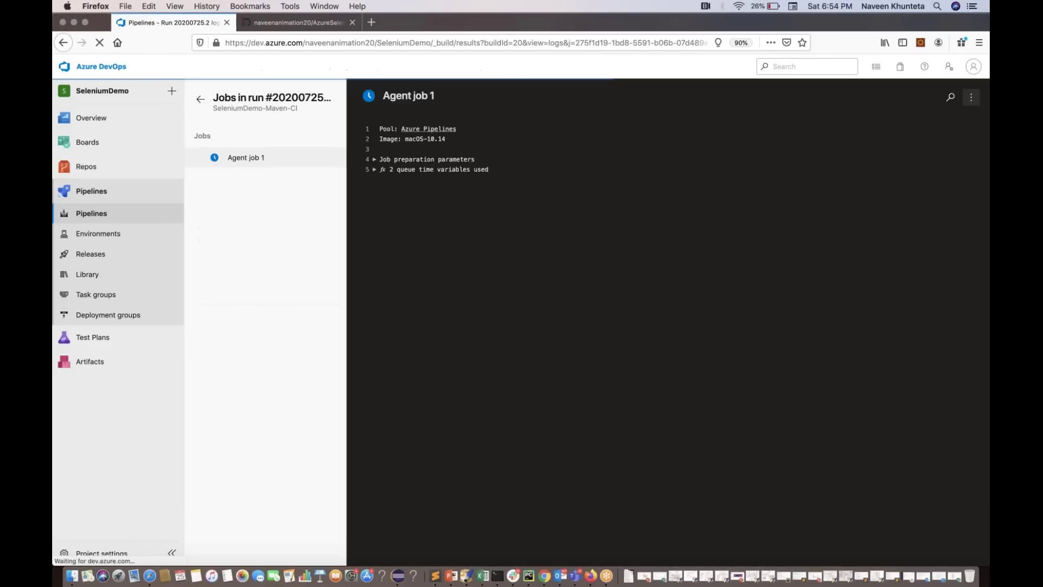
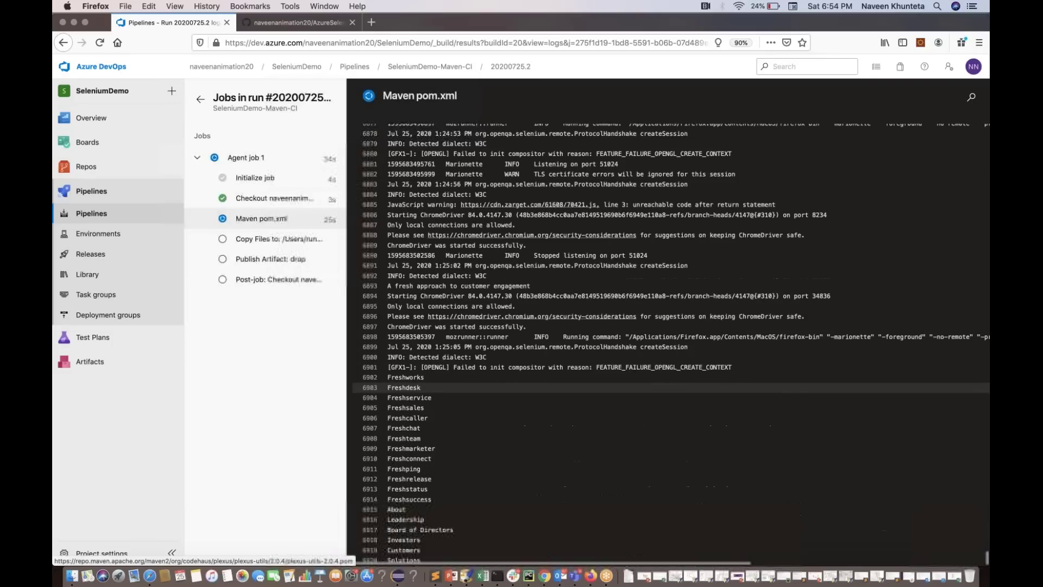
# Highlight the Freshworks footer link names in the live Maven pom.xml log, then switch to the Eclipse desktop
pyautogui.scroll(2, 388, 387)
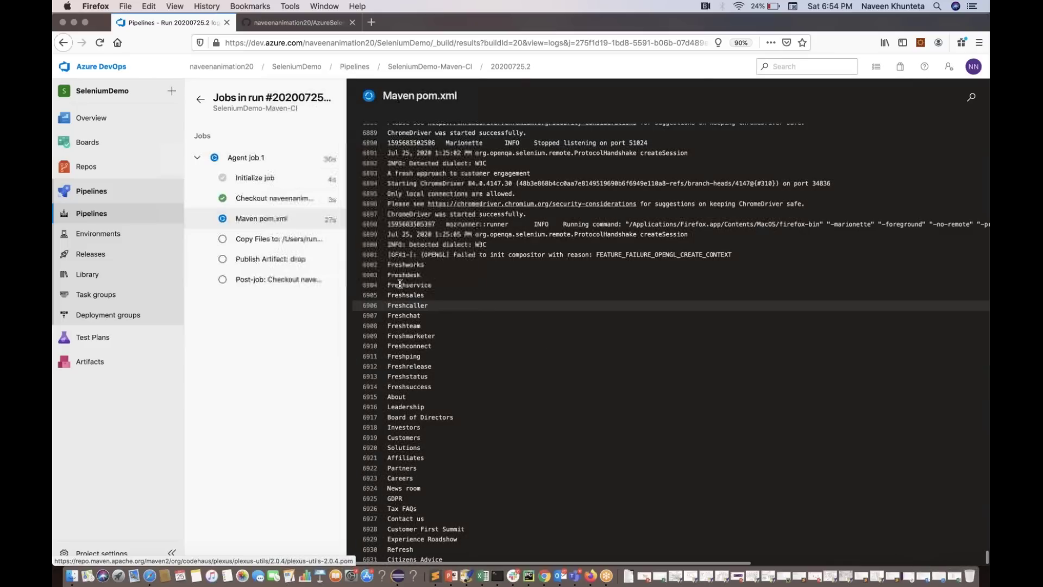
pyautogui.moveTo(388, 265); pyautogui.dragTo(477, 449)
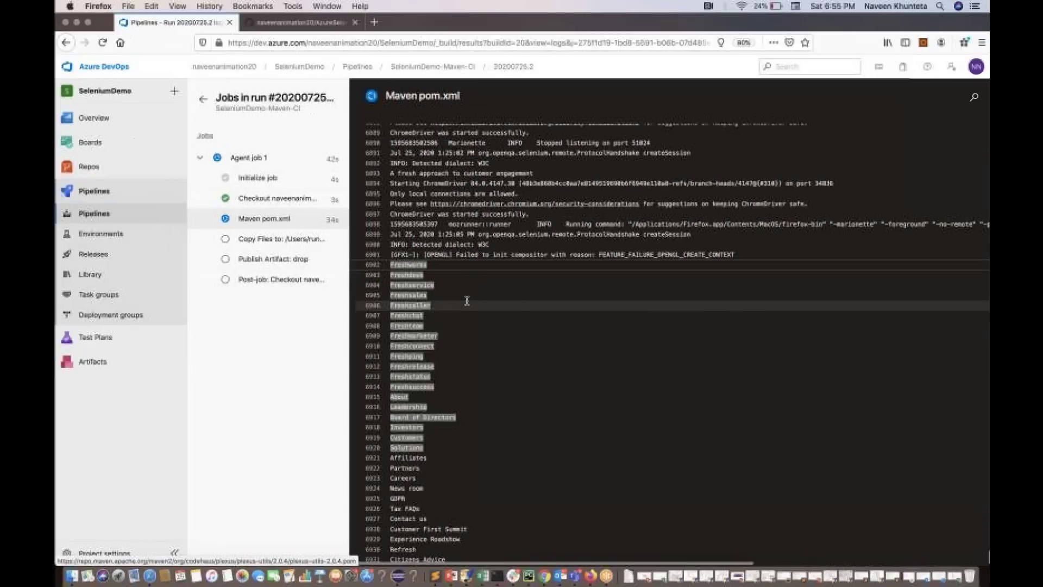
pyautogui.hotkey('ctrl', 'Right')
pyautogui.hotkey('ctrl', 'Right')
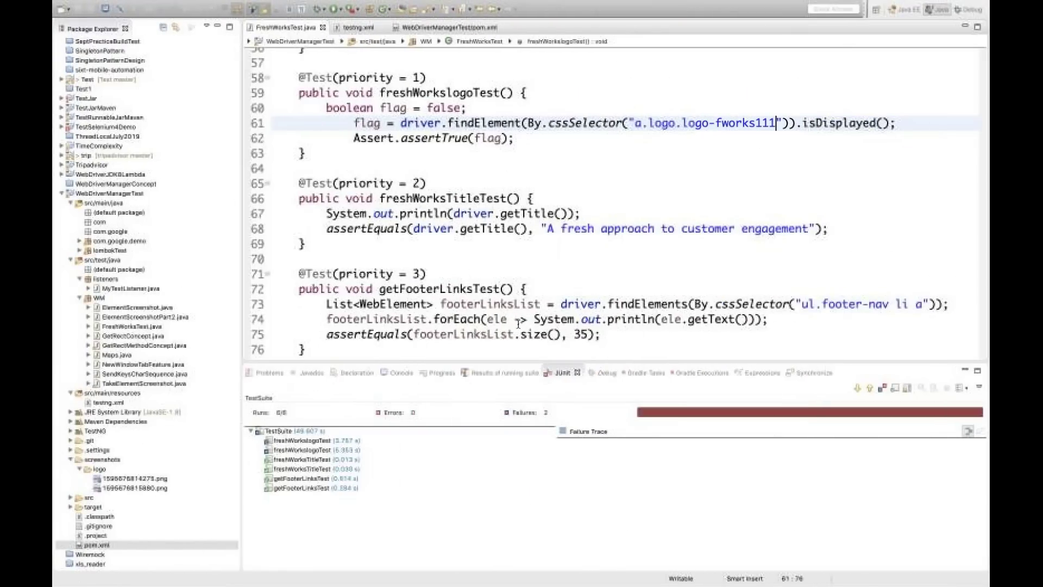
# Inspect the footer-link loop and getText call on lines 73–74 of FreshWorksTest.java, then view the failed Maven pom.xml log
pyautogui.scroll(-1, 518, 324)
pyautogui.click(862, 288)
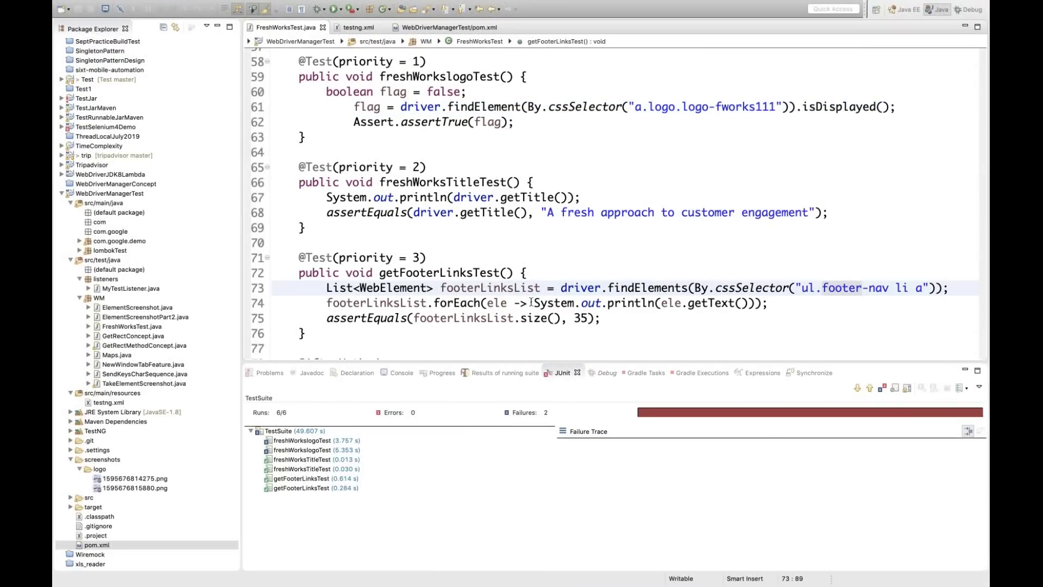
pyautogui.click(470, 303)
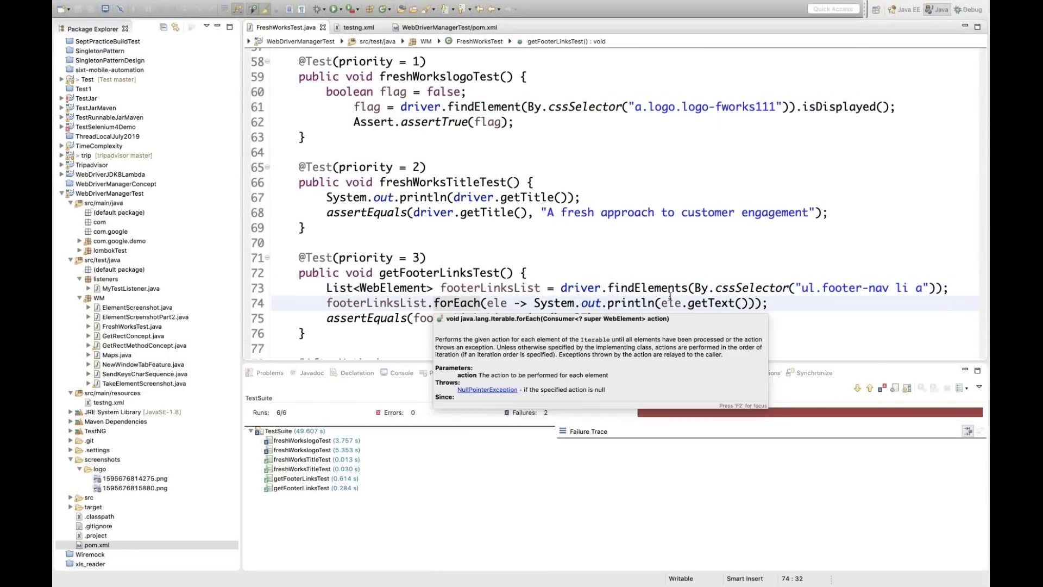
pyautogui.click(734, 303)
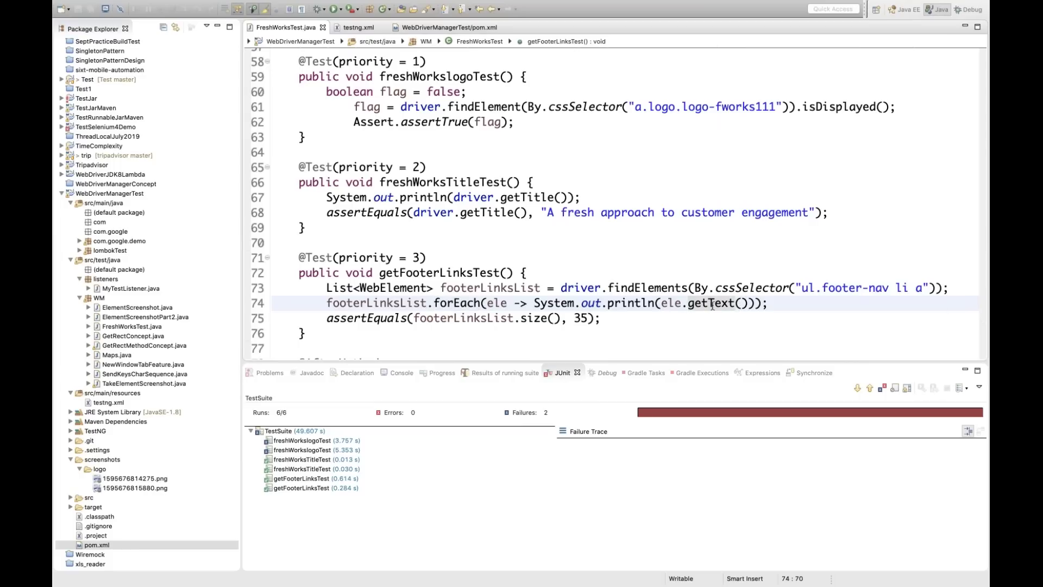
pyautogui.moveTo(713, 306)
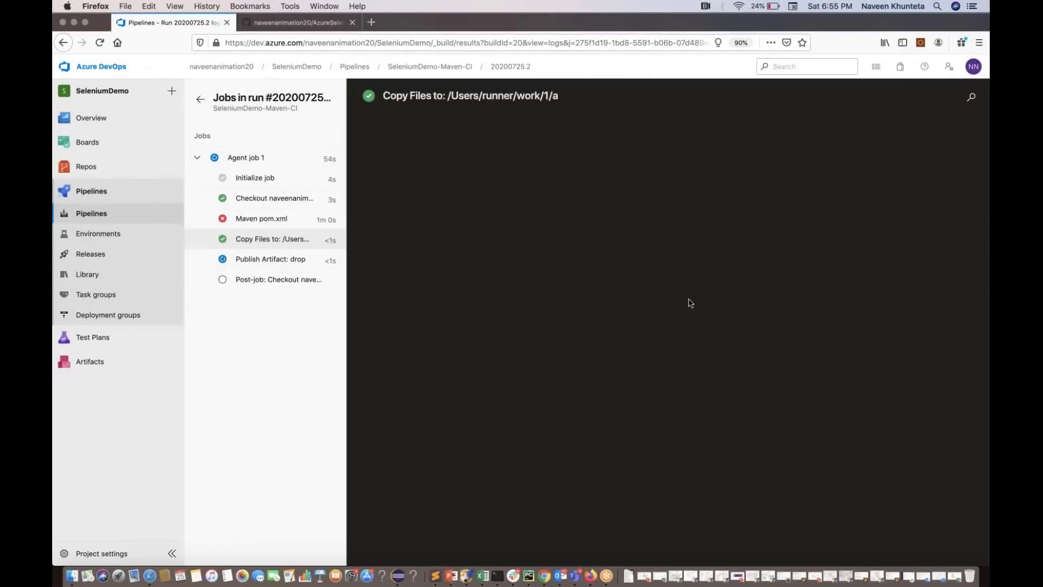
pyautogui.click(270, 259)
pyautogui.click(261, 219)
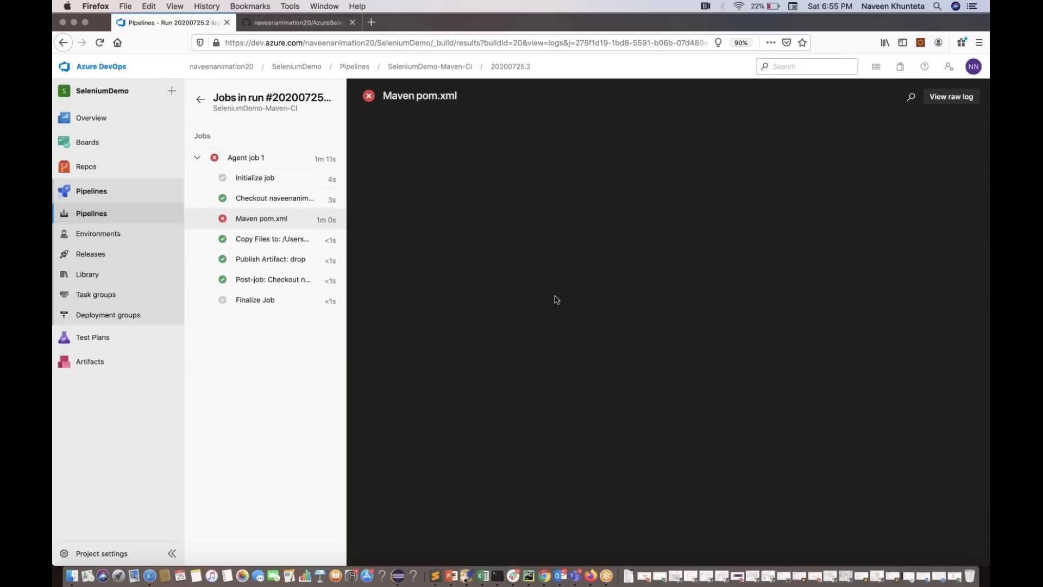
# Check the Maven step's raw log, then find the test count and failures on the results line
pyautogui.scroll(5, 780, 328)
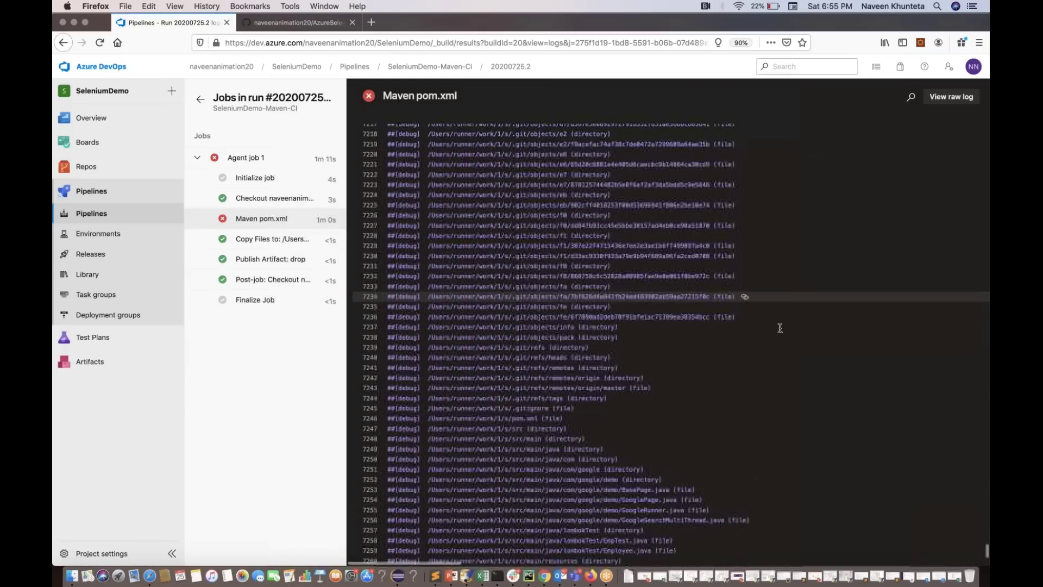
pyautogui.click(952, 97)
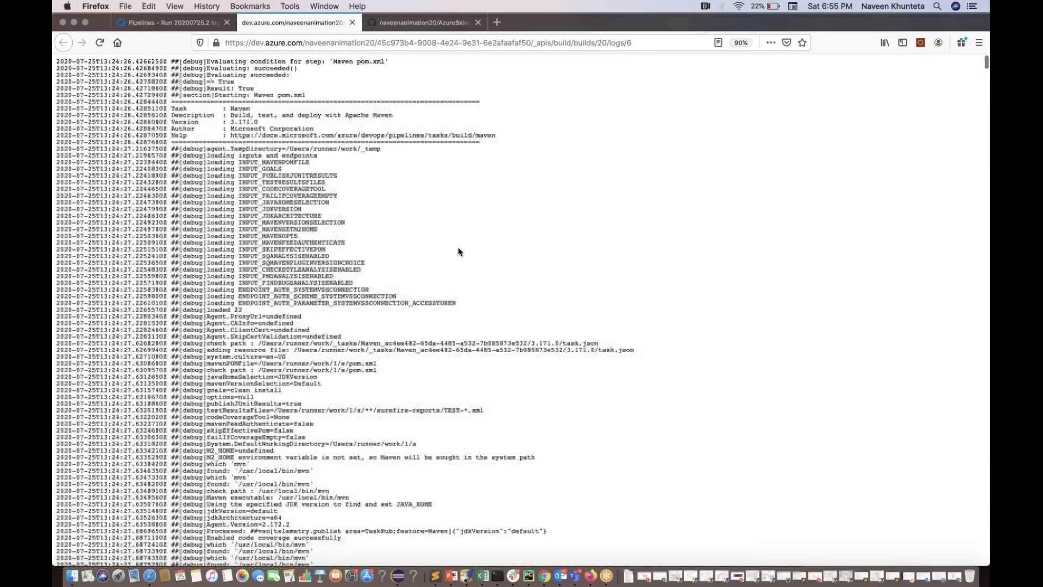
pyautogui.press('super+w')
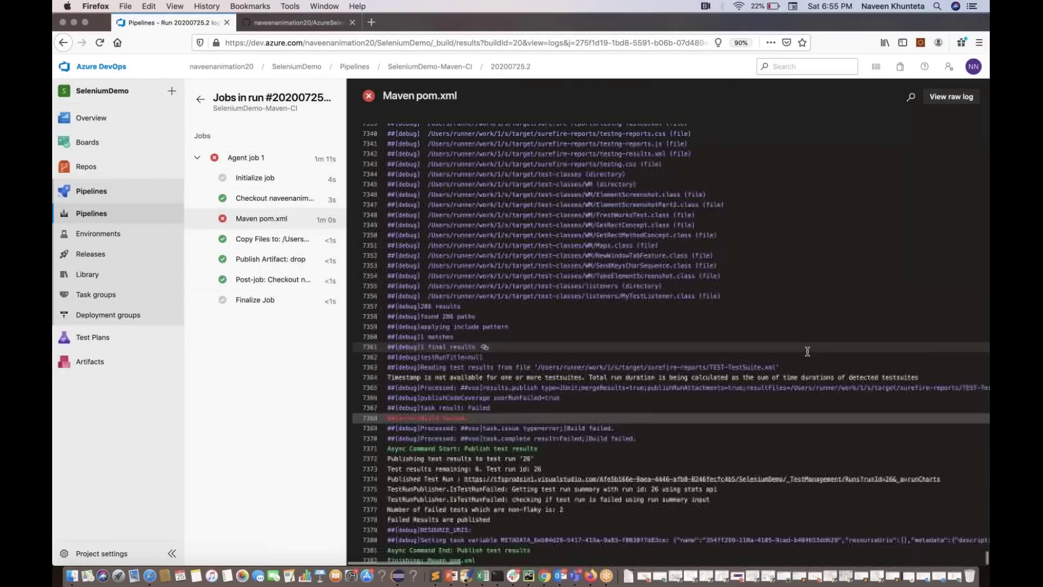
pyautogui.scroll(15, 808, 351)
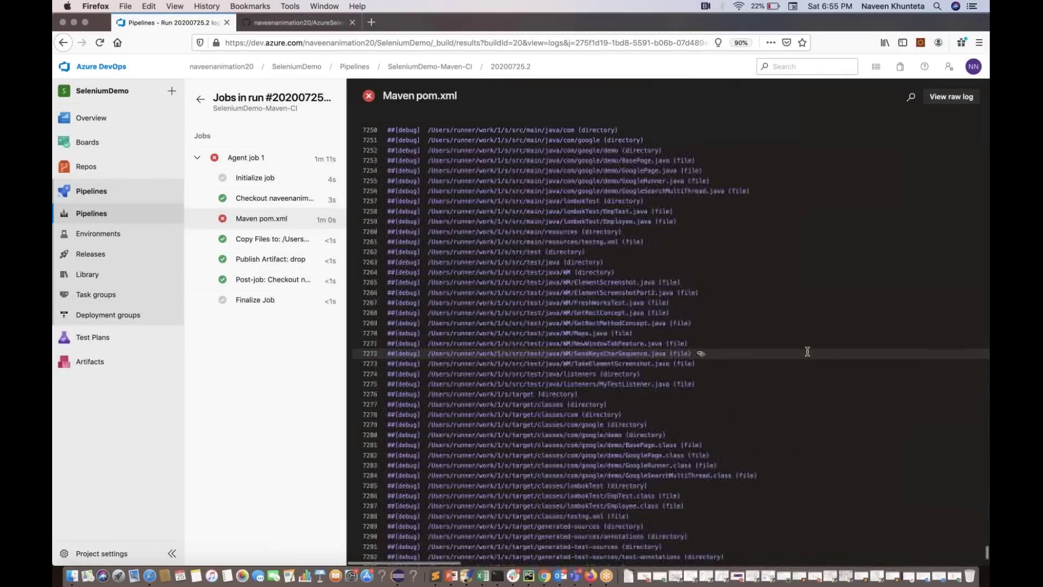
pyautogui.scroll(15, 807, 352)
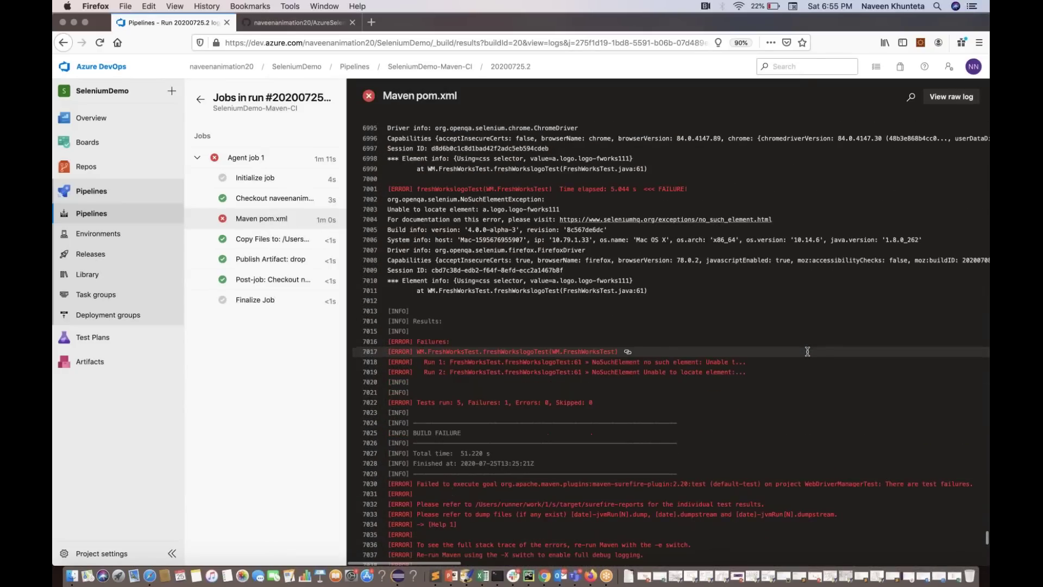
pyautogui.moveTo(453, 360); pyautogui.dragTo(507, 360)
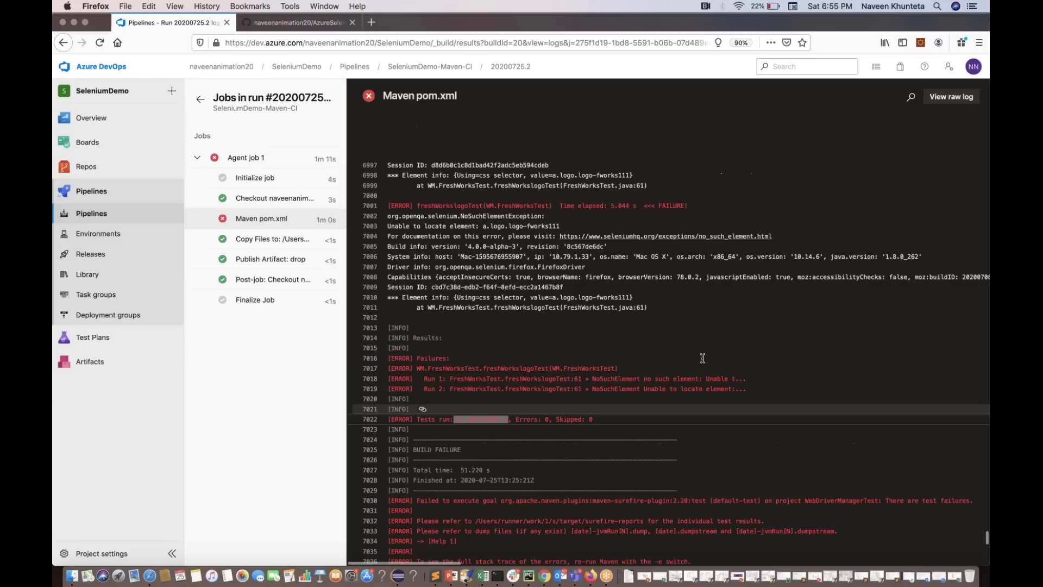
# Highlight the freshWorkslogoTest FAILURE line for the logo-fworks111 locator, zoom in, then return to the run summary
pyautogui.scroll(3, 702, 359)
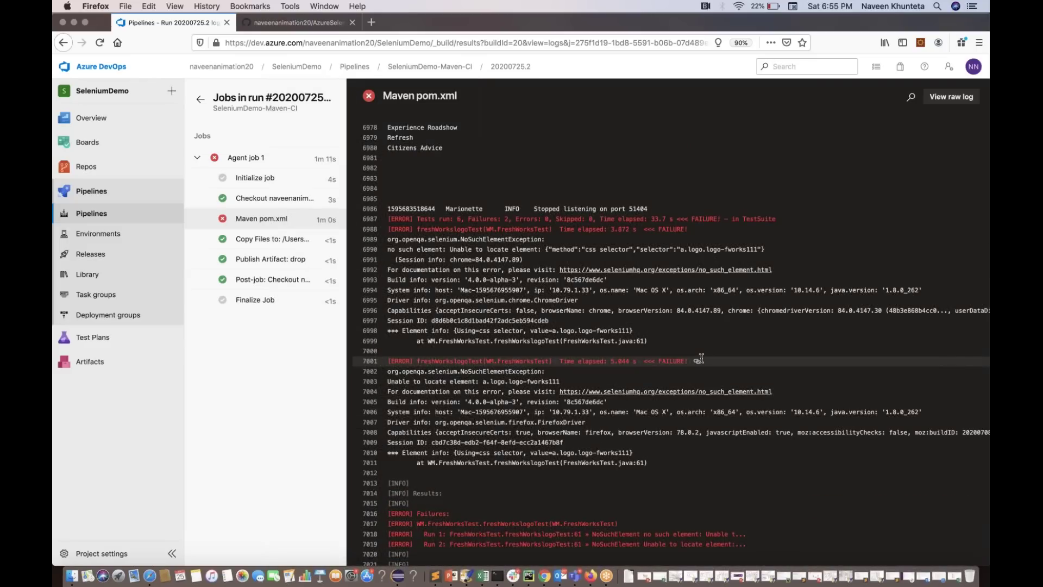
pyautogui.tripleClick(451, 362)
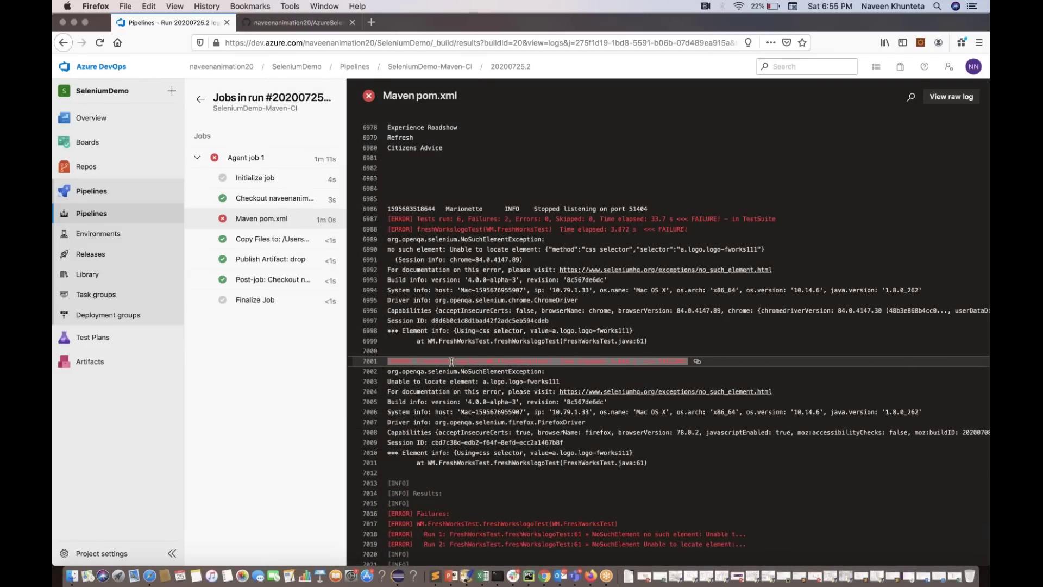
pyautogui.press('super+equal')
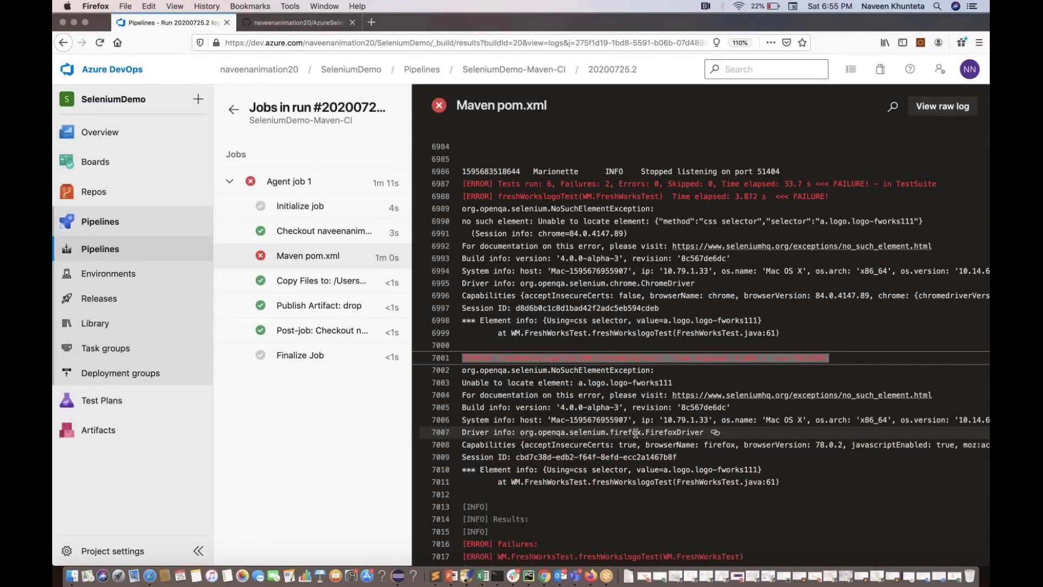
pyautogui.scroll(-2, 636, 432)
pyautogui.moveTo(672, 339); pyautogui.dragTo(637, 338)
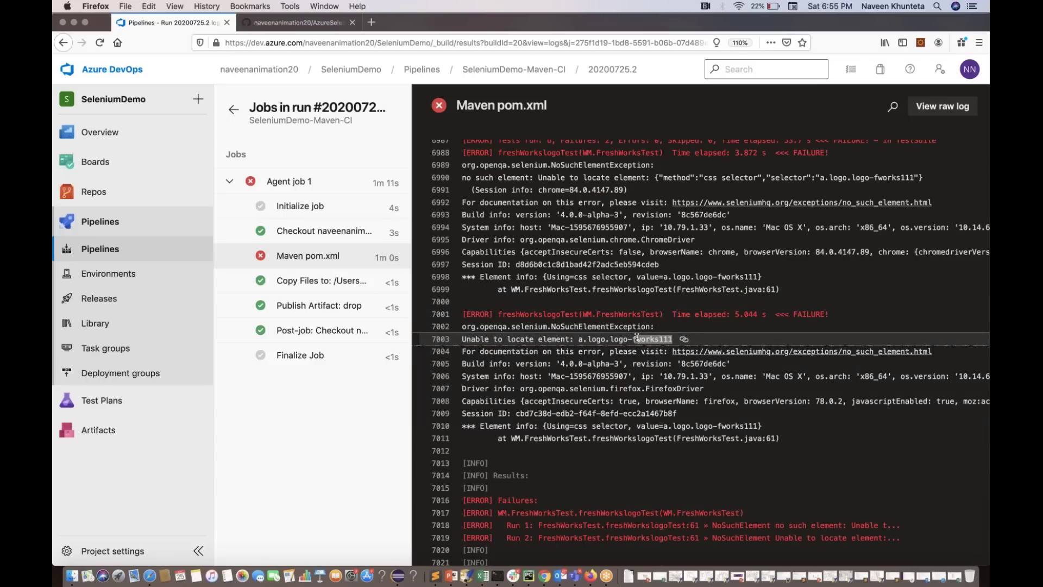
pyautogui.click(233, 111)
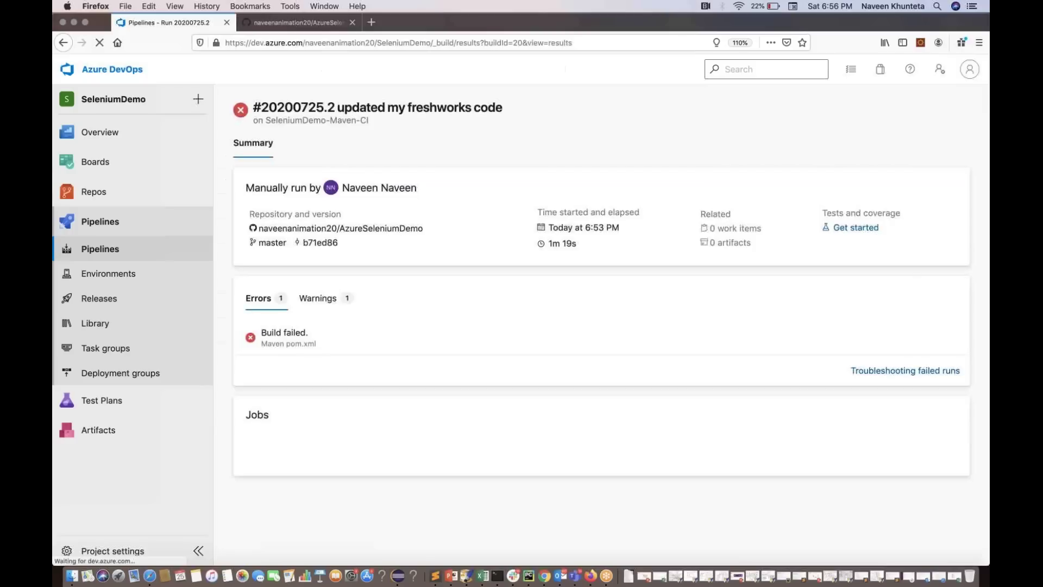
# Review the first failed freshWorkslogoTest's error message and stack trace in the Tests results
pyautogui.click(293, 143)
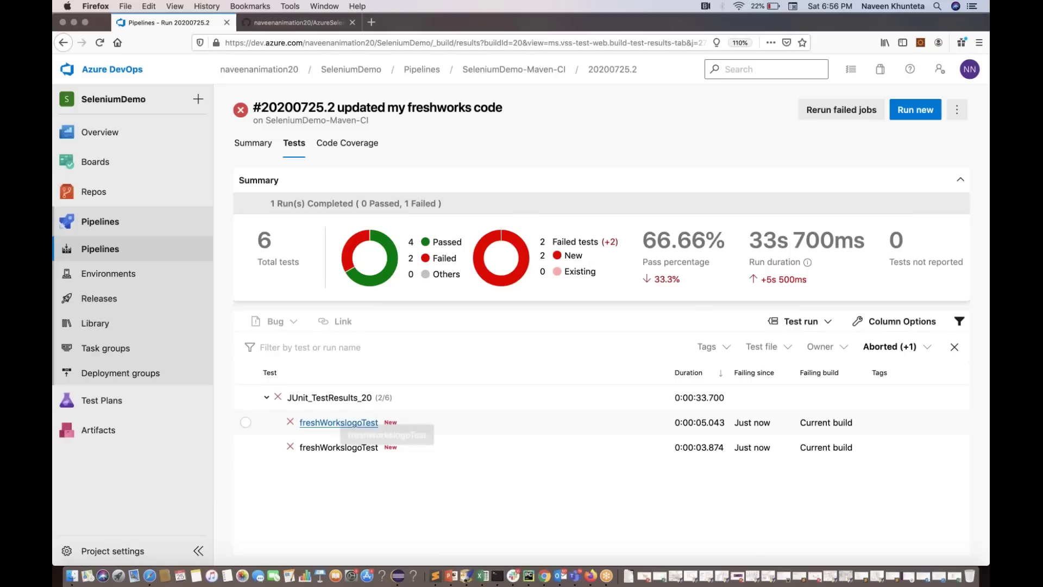
pyautogui.click(339, 422)
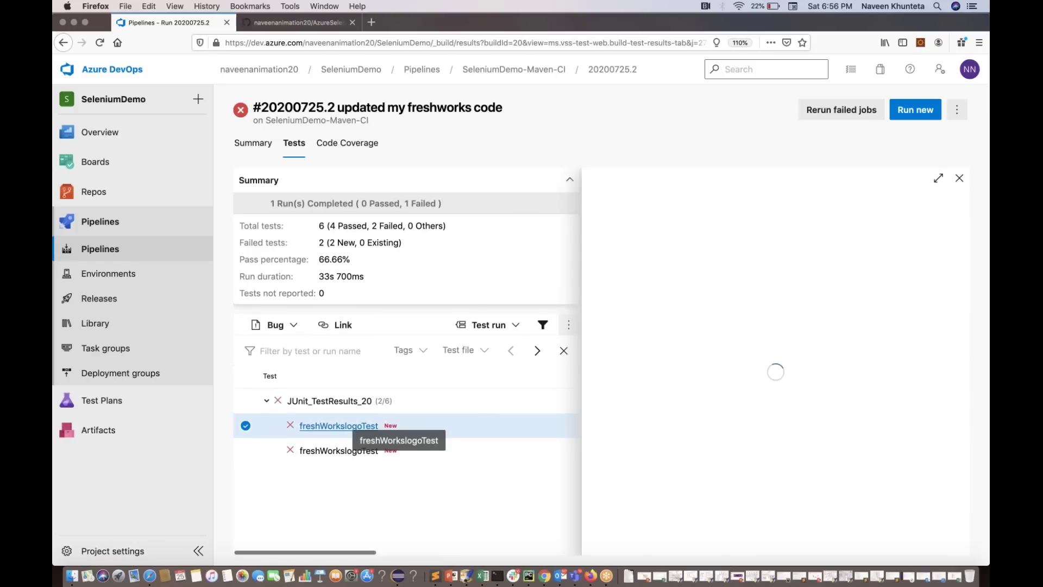
pyautogui.scroll(-5, 727, 460)
pyautogui.scroll(5, 727, 460)
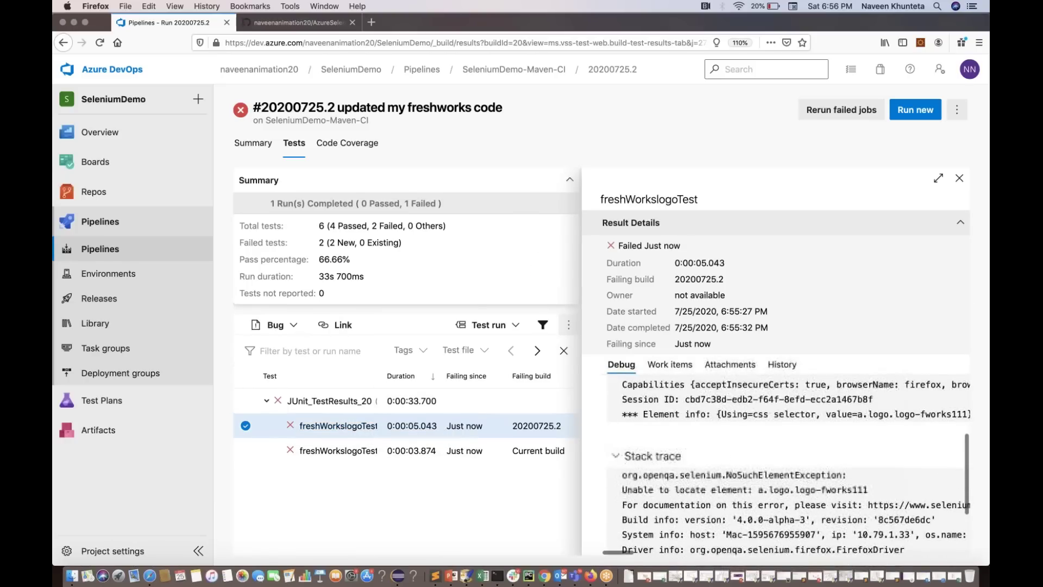
pyautogui.press('super+minus')
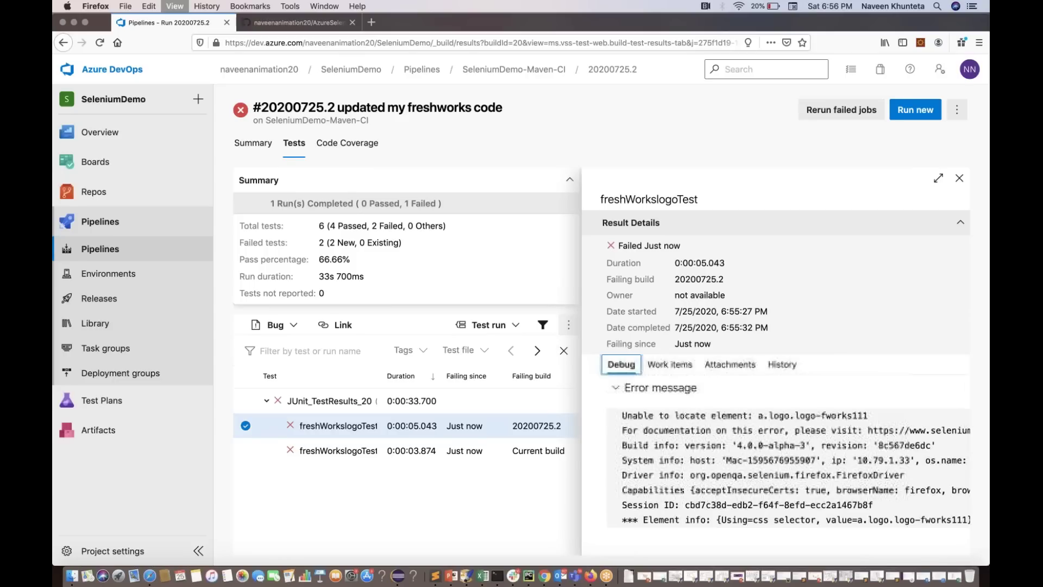
pyautogui.moveTo(798, 380); pyautogui.dragTo(833, 473)
pyautogui.scroll(-4, 832, 471)
pyautogui.moveTo(712, 432); pyautogui.dragTo(795, 525)
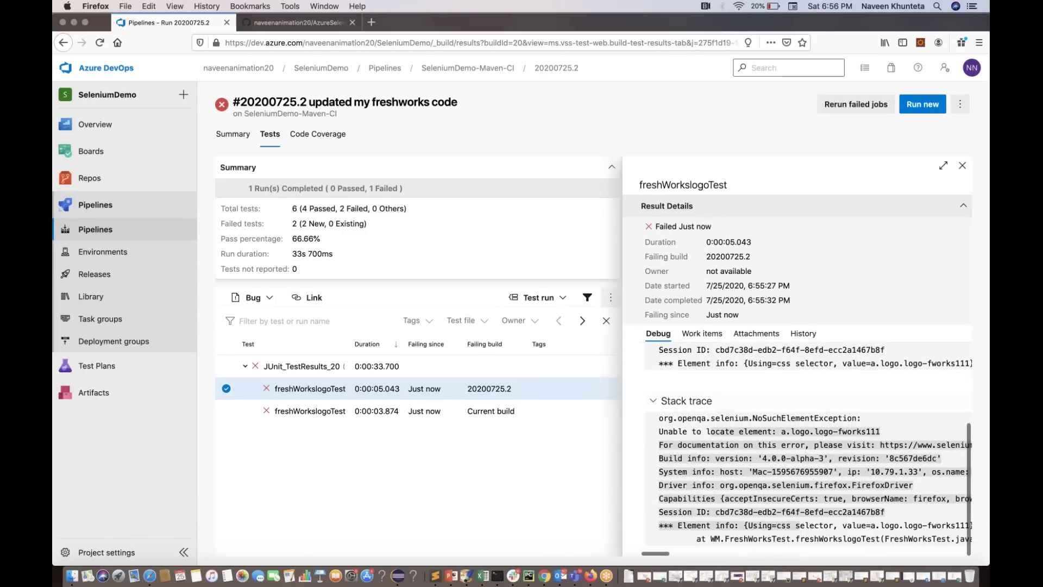
# Check its linked work items, Standard_Console_Error.log attachment and history, then open the failing run's results in a new tab
pyautogui.click(705, 335)
pyautogui.click(771, 334)
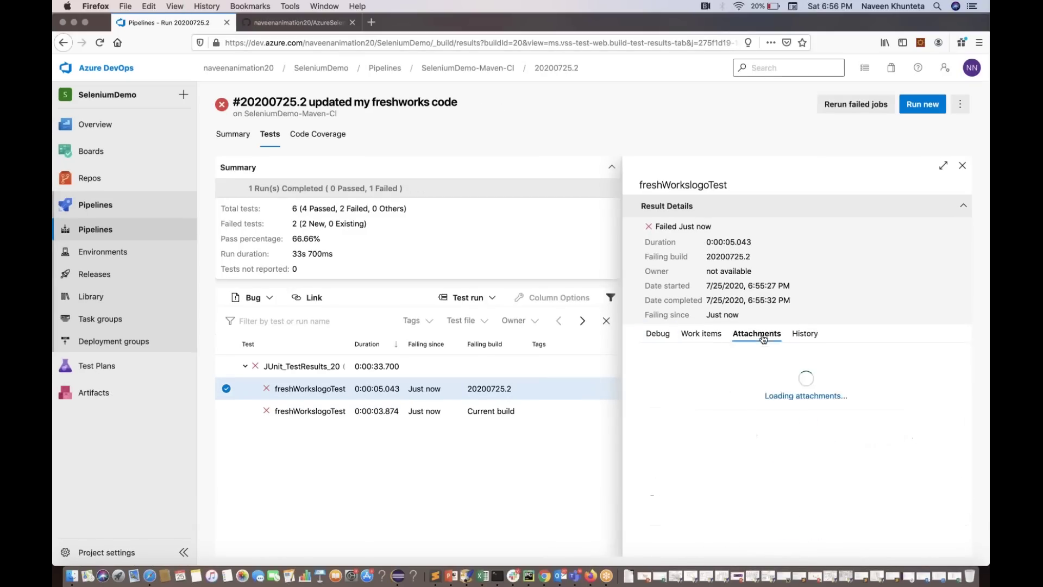
pyautogui.click(706, 363)
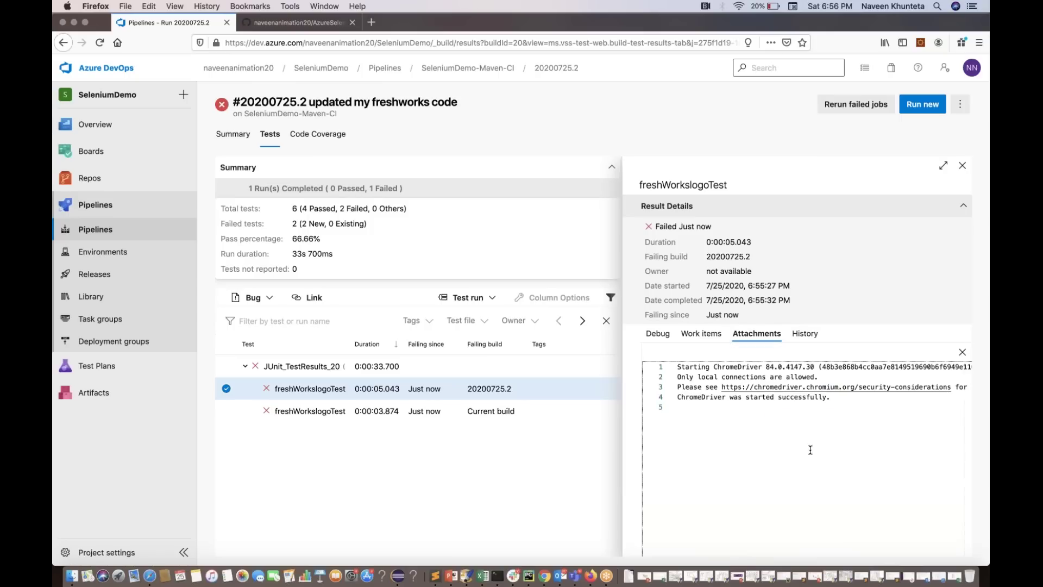
pyautogui.click(807, 334)
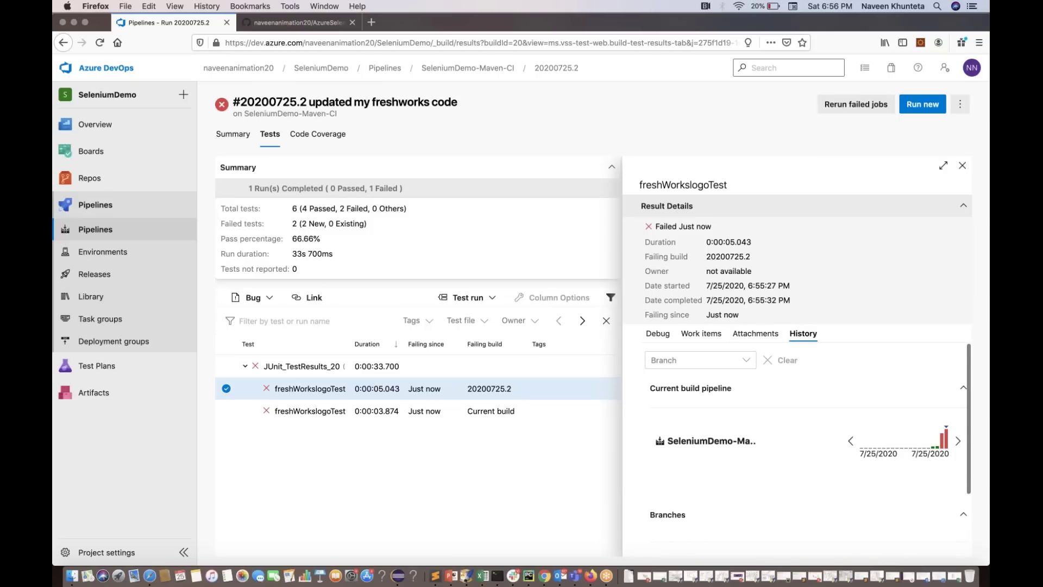
pyautogui.scroll(-1, 891, 446)
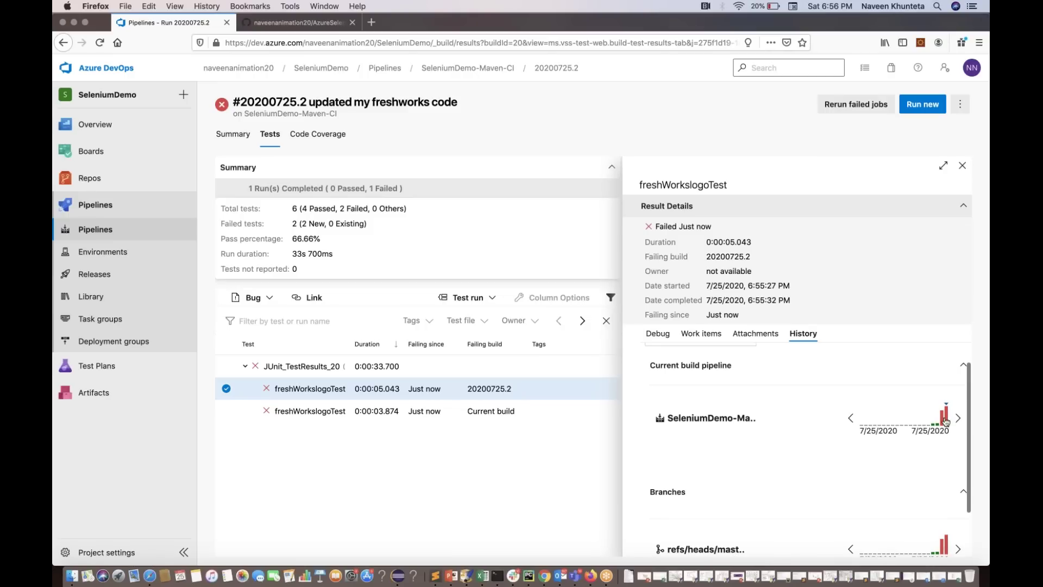
pyautogui.click(943, 416)
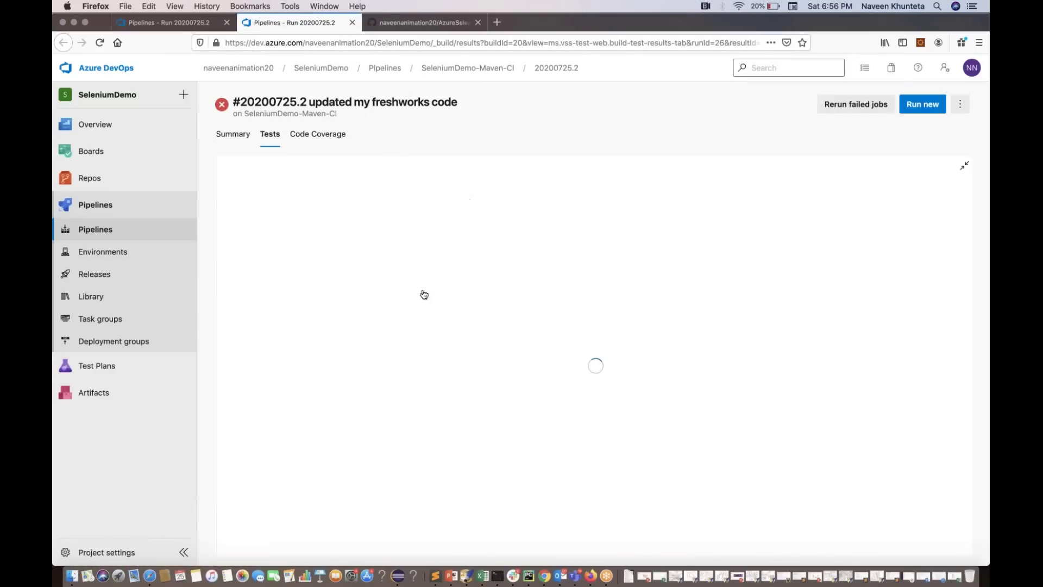
# Try associating the failed test with a work item, then cancel the dialog
pyautogui.scroll(-2, 423, 294)
pyautogui.scroll(2, 424, 294)
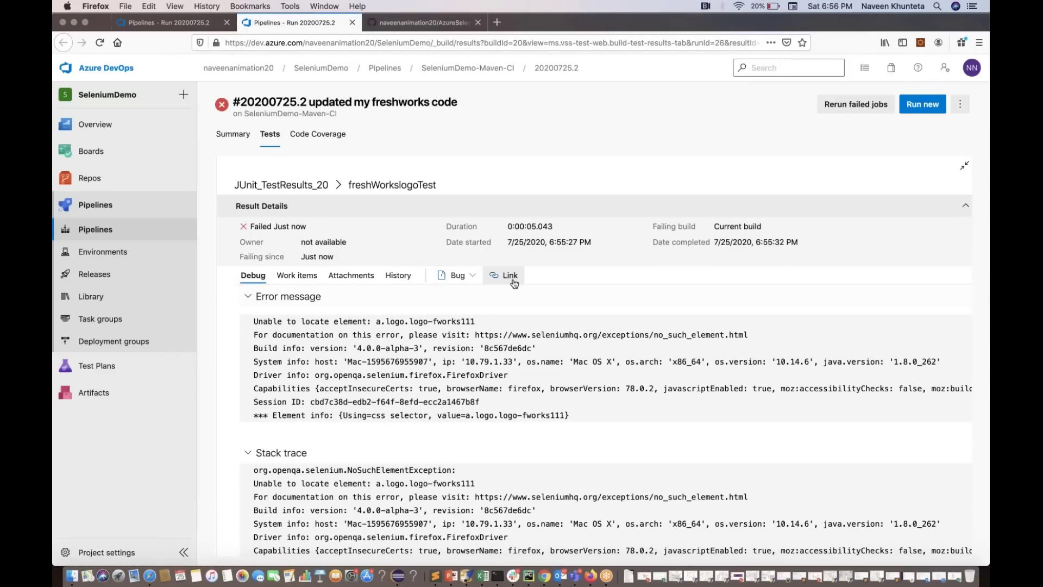
pyautogui.click(482, 277)
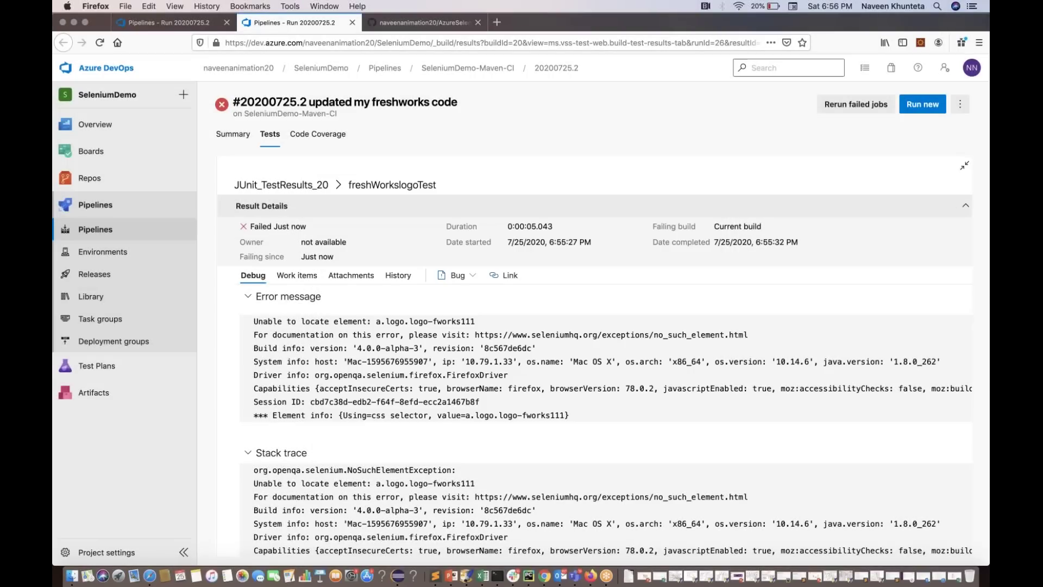
pyautogui.click(679, 425)
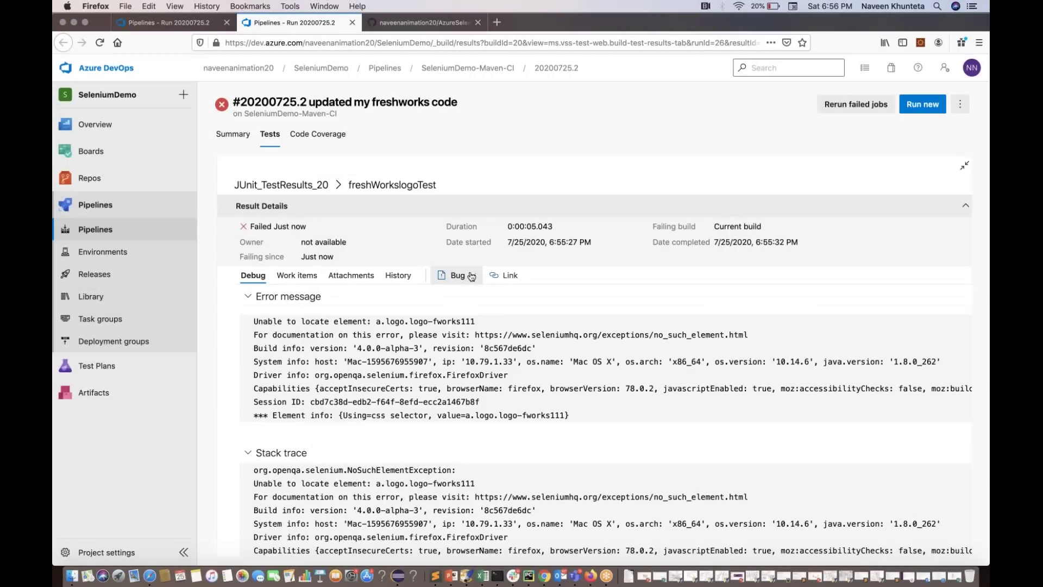
# Create and save a new bug for the failed test, check Code Coverage, then return to Summary
pyautogui.click(472, 277)
pyautogui.click(475, 299)
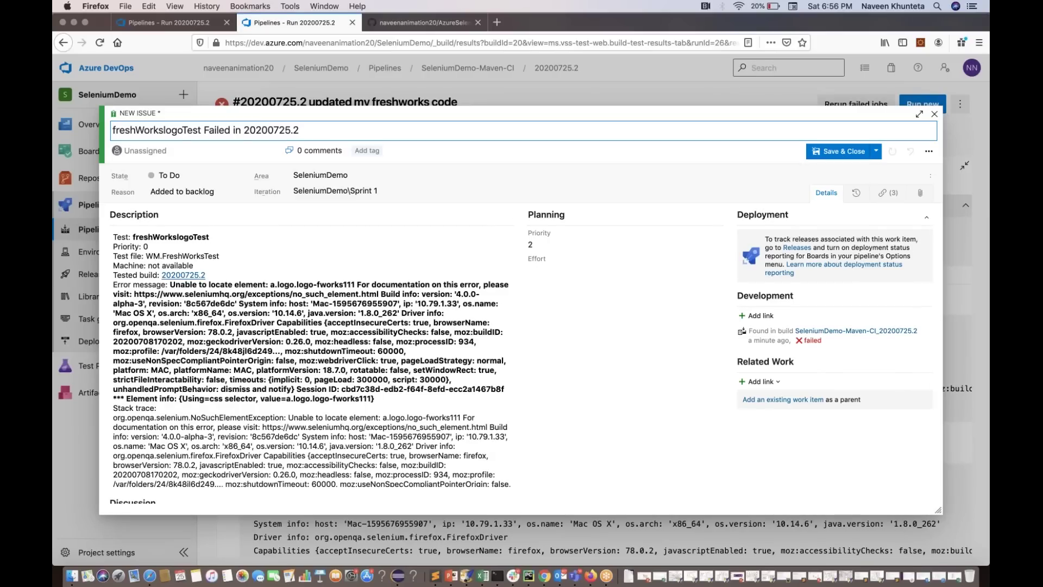
pyautogui.click(839, 151)
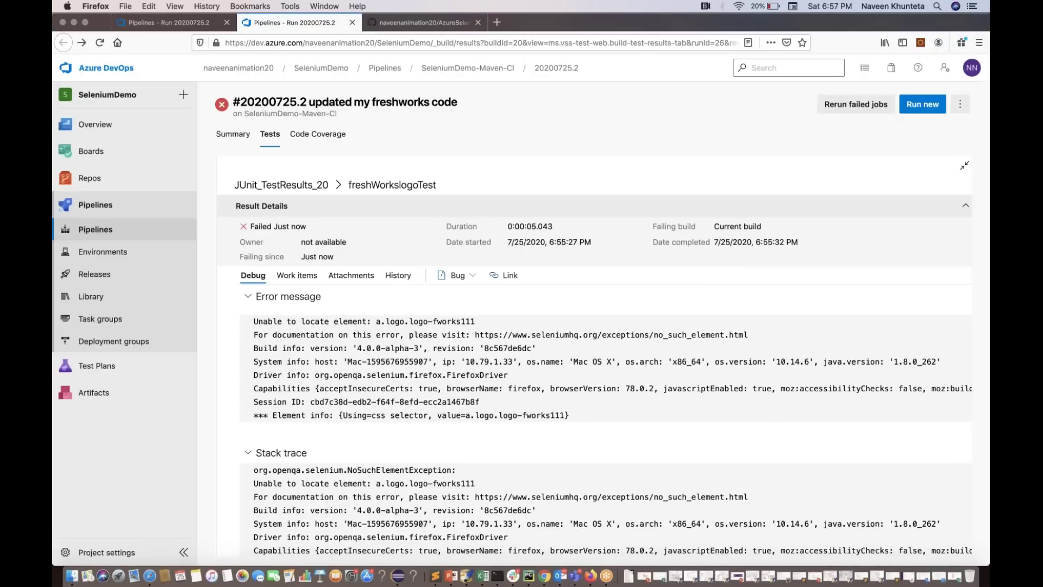
pyautogui.click(315, 135)
pyautogui.click(234, 135)
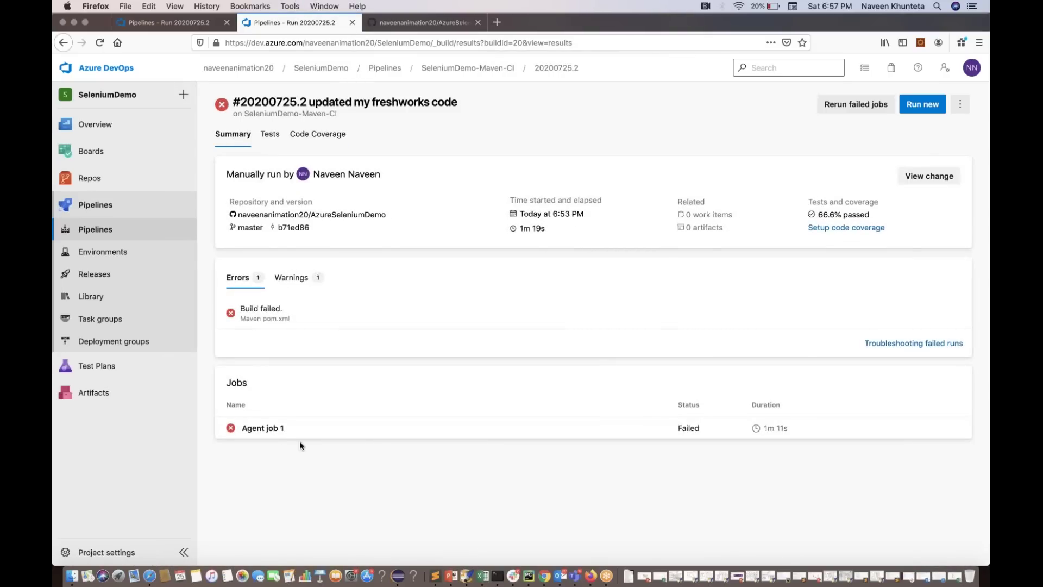
# Check Agent job 1's logs and all six test results with Passed added to the Outcome filter, then go to Pipelines
pyautogui.click(272, 429)
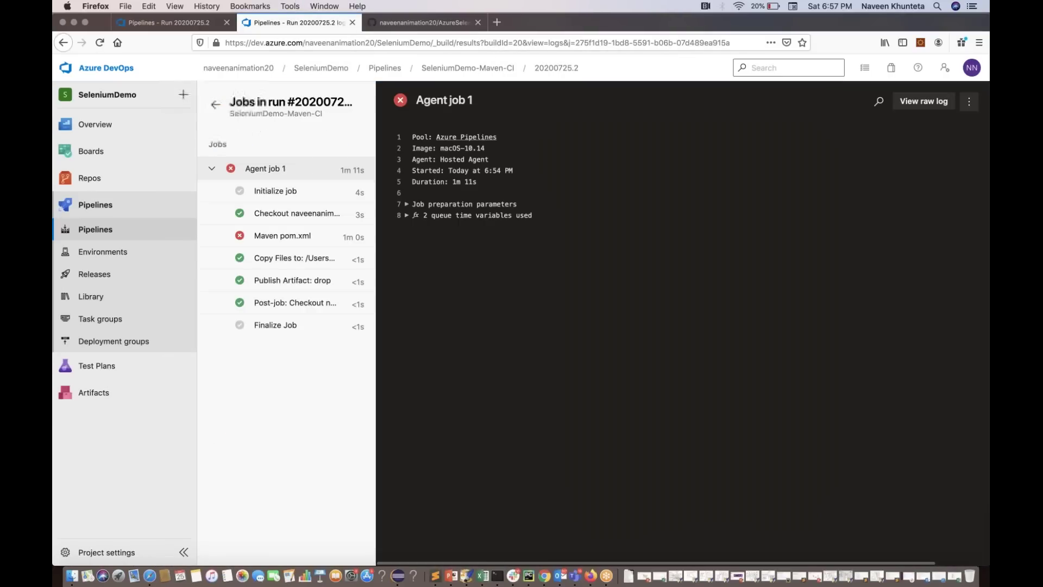
pyautogui.click(215, 104)
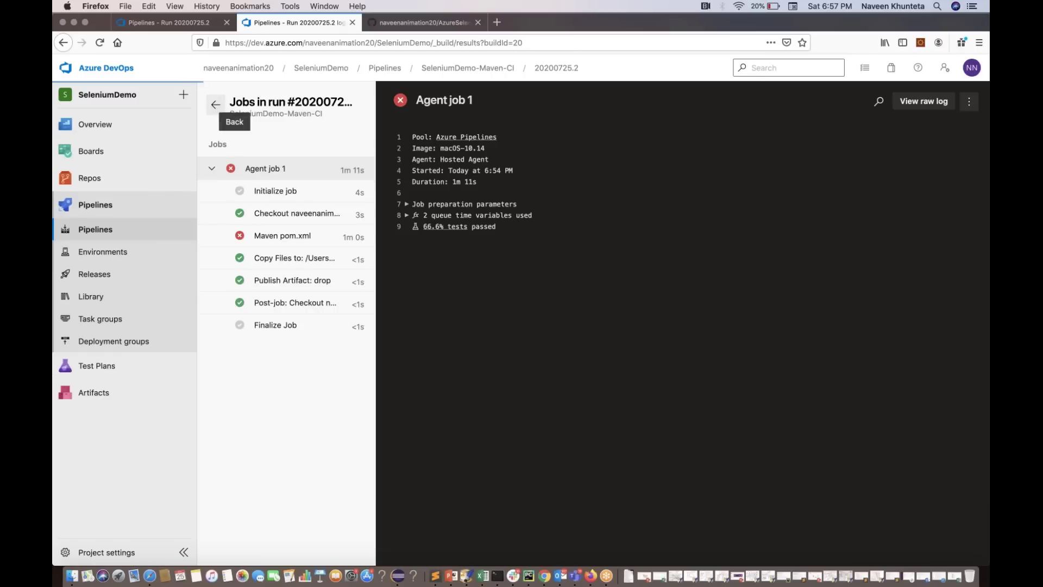
pyautogui.click(268, 136)
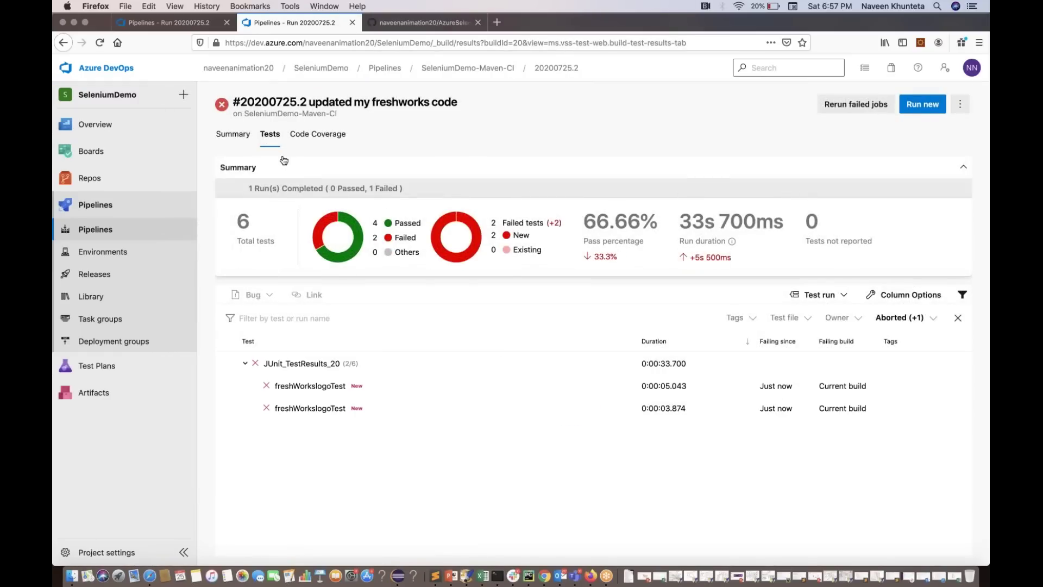
pyautogui.click(895, 317)
pyautogui.click(832, 375)
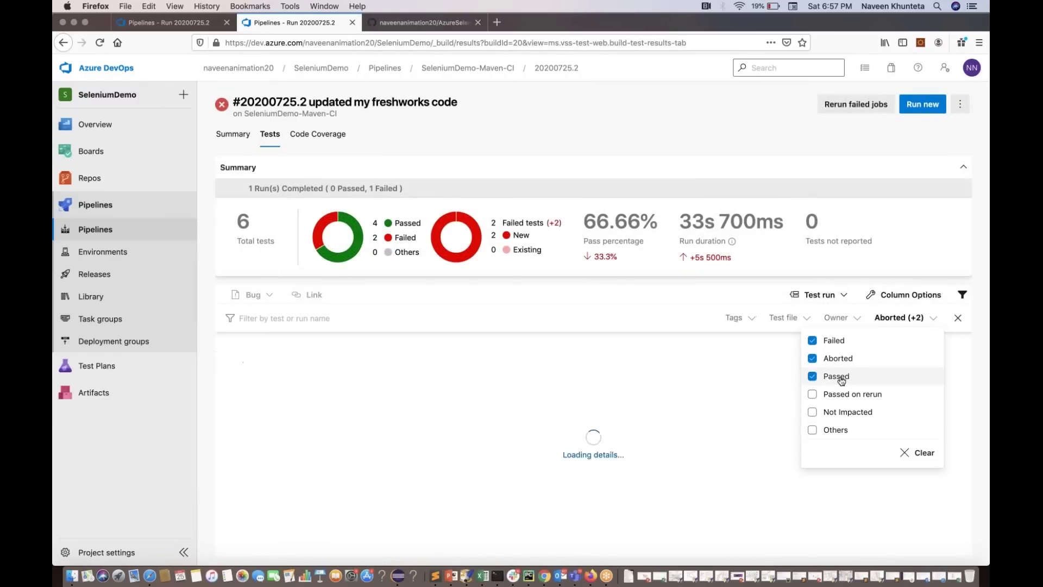
pyautogui.click(793, 495)
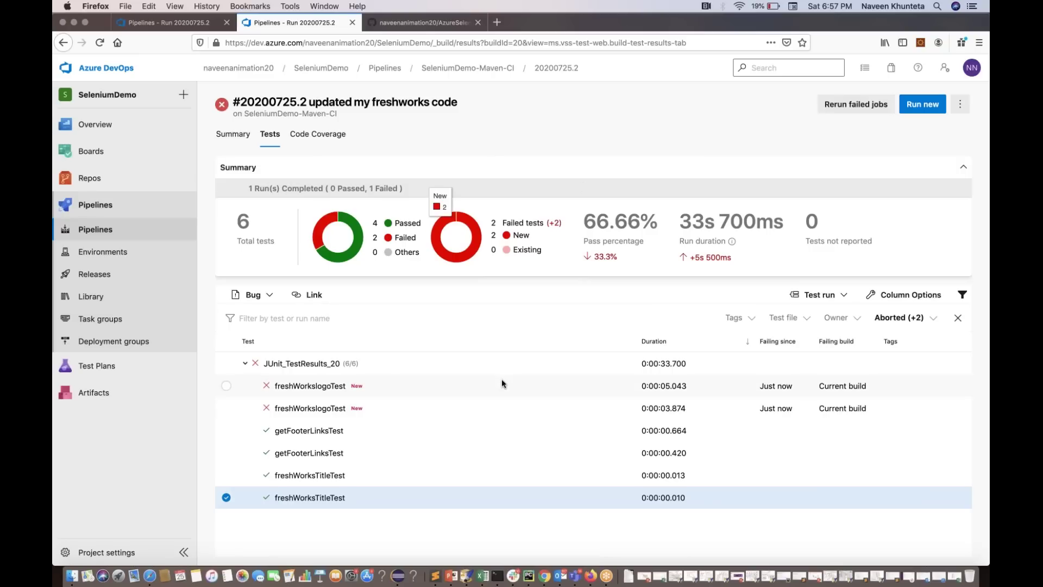
pyautogui.click(100, 231)
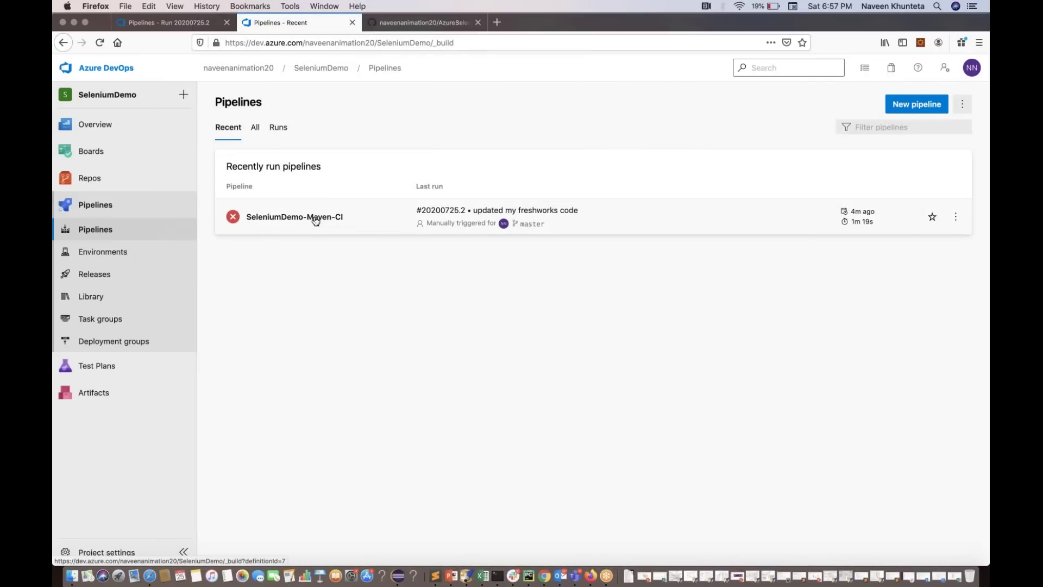
# Open SeleniumDemo-Maven-CI and view master's run history: one green run, then failed 20200725.2
pyautogui.click(316, 219)
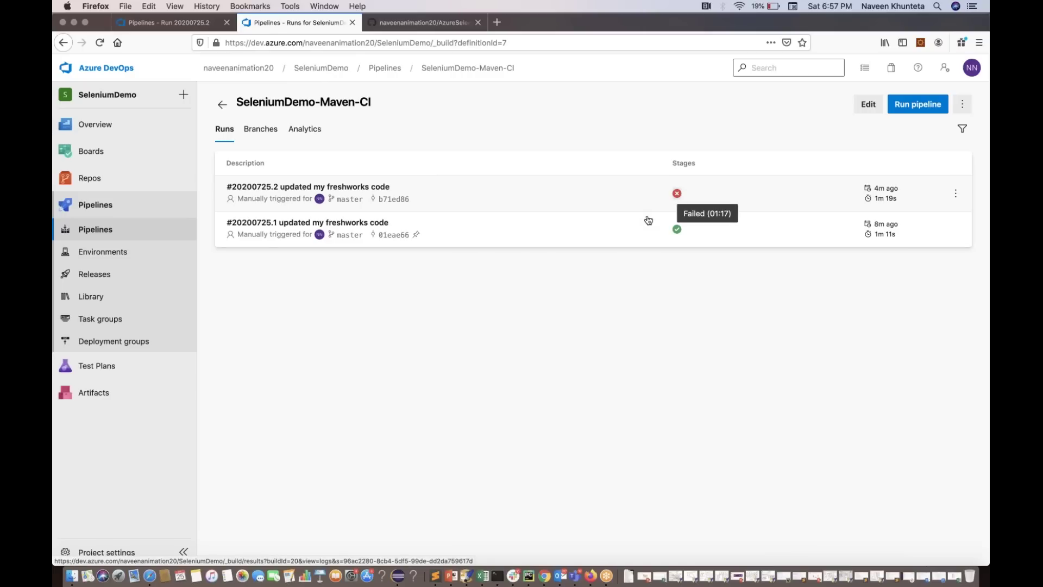
pyautogui.click(262, 131)
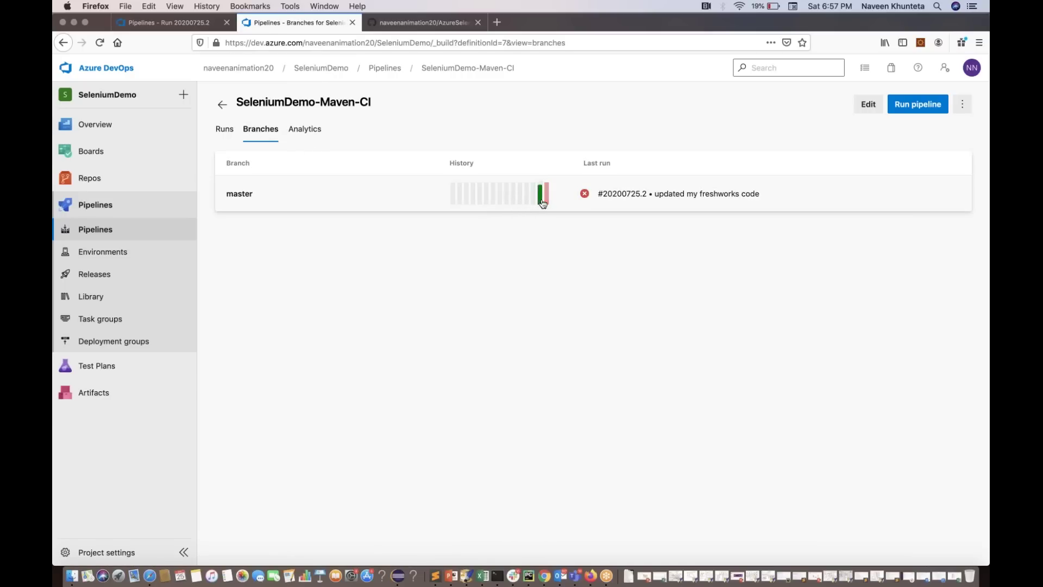
# Check SeleniumDemo-Maven-CI's Analytics and full Test pass rate report, then return to Pipelines
pyautogui.moveTo(543, 203)
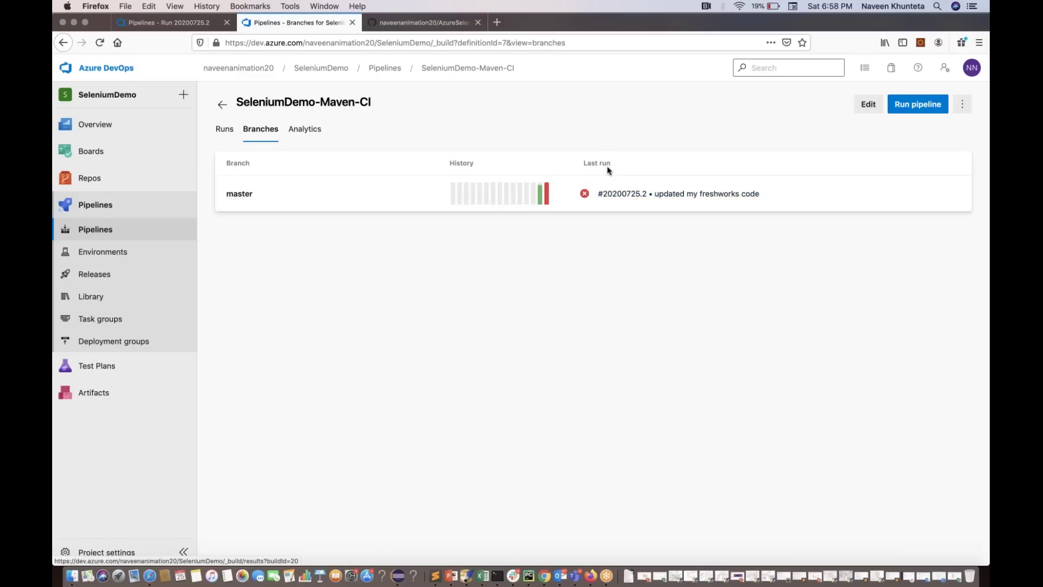
pyautogui.click(223, 131)
pyautogui.click(301, 132)
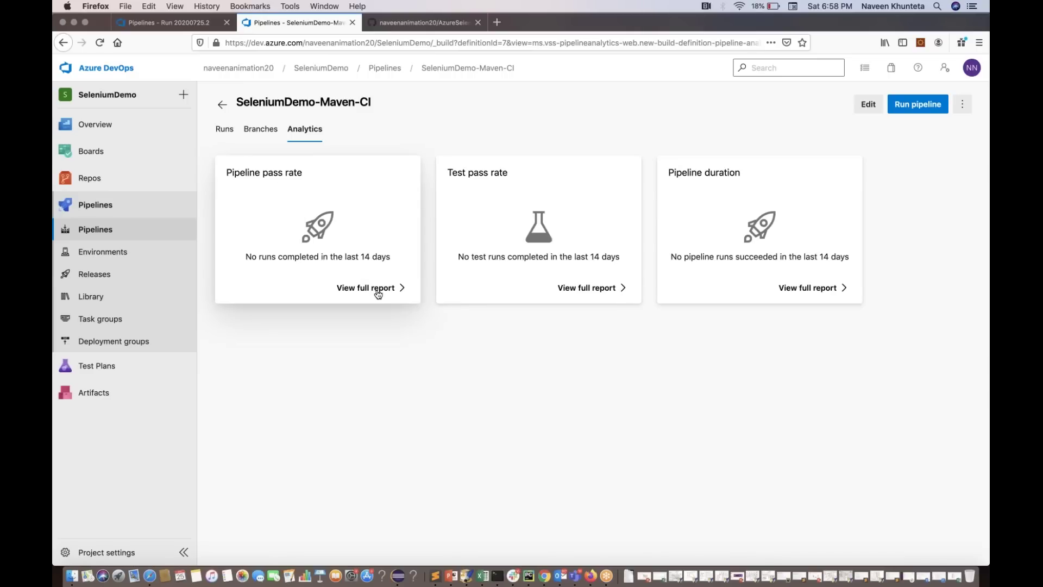
pyautogui.click(594, 288)
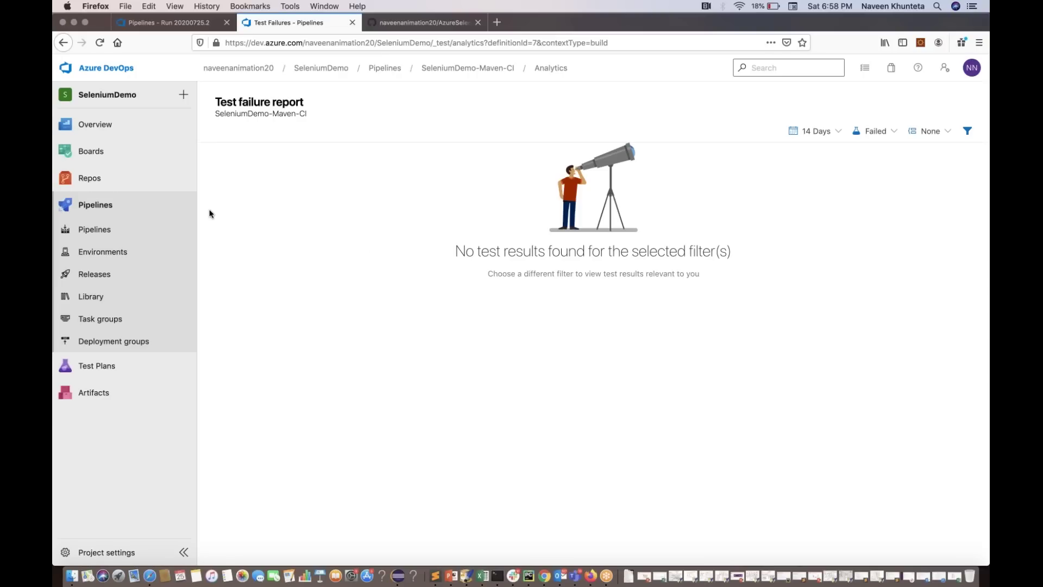
pyautogui.click(105, 236)
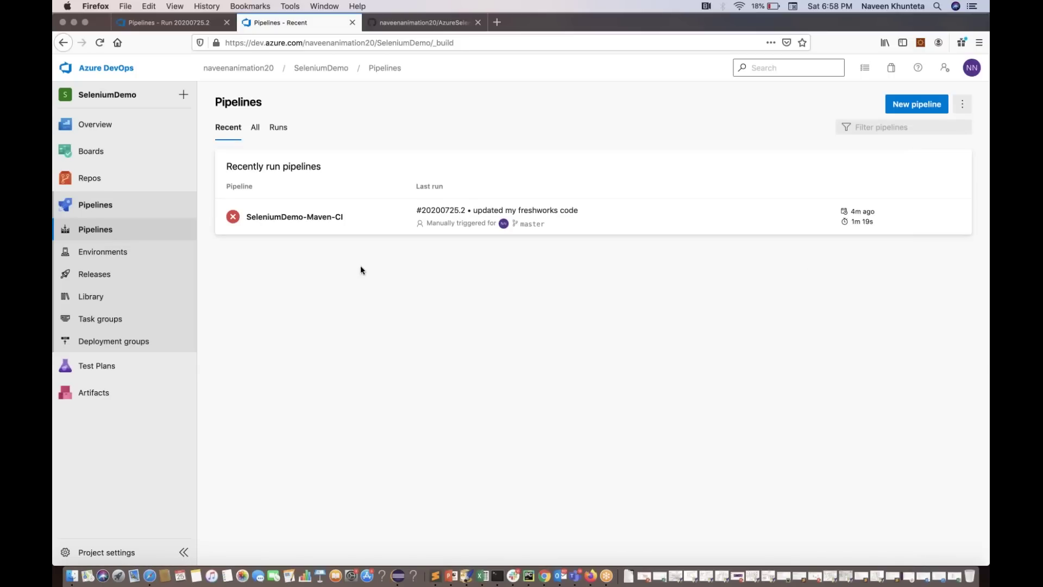
# Edit the SeleniumDemo-Maven-CI pipeline and bring up its Triggers settings
pyautogui.click(327, 217)
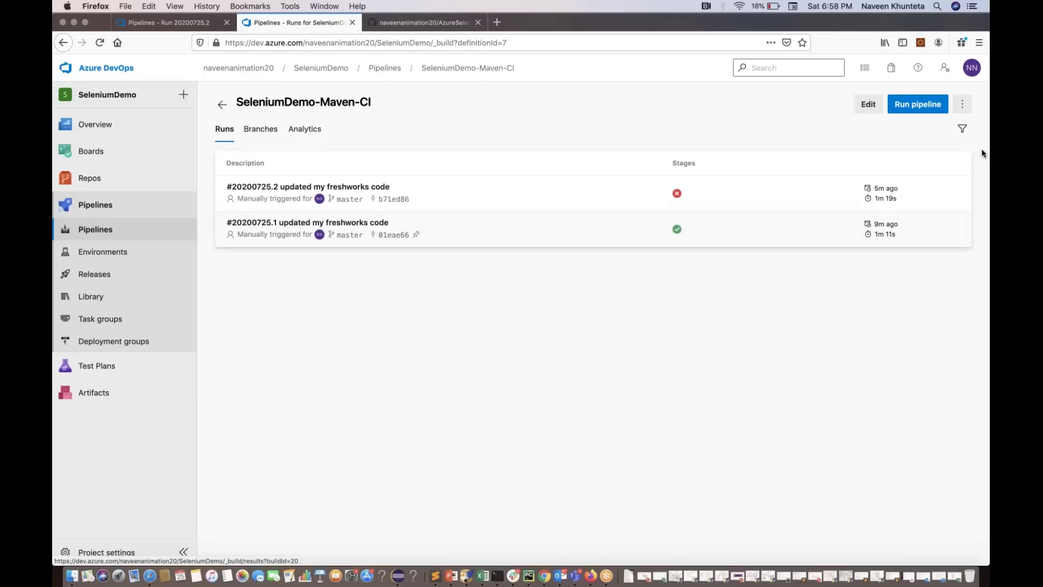
pyautogui.click(867, 106)
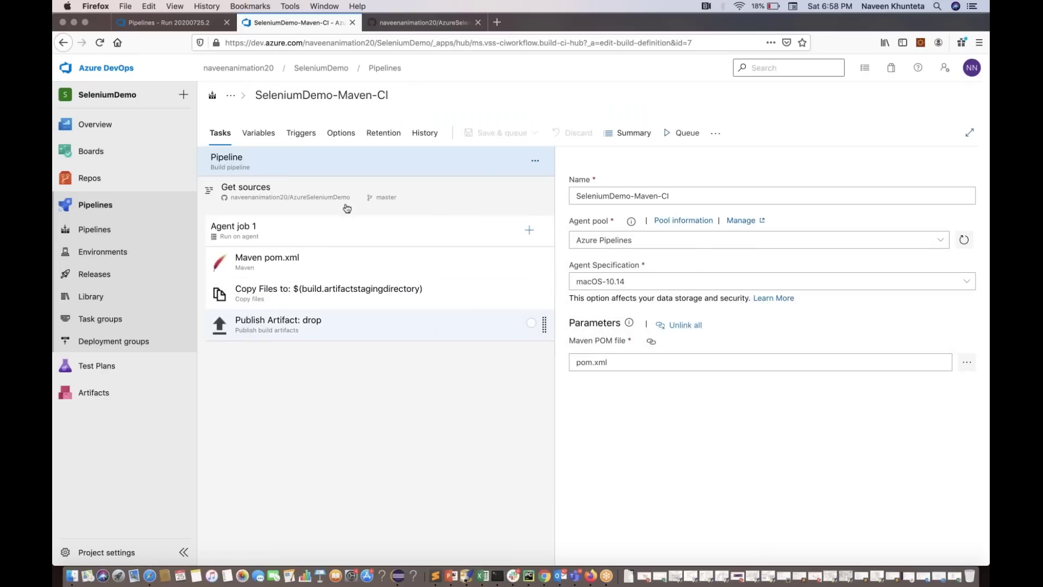
pyautogui.click(302, 134)
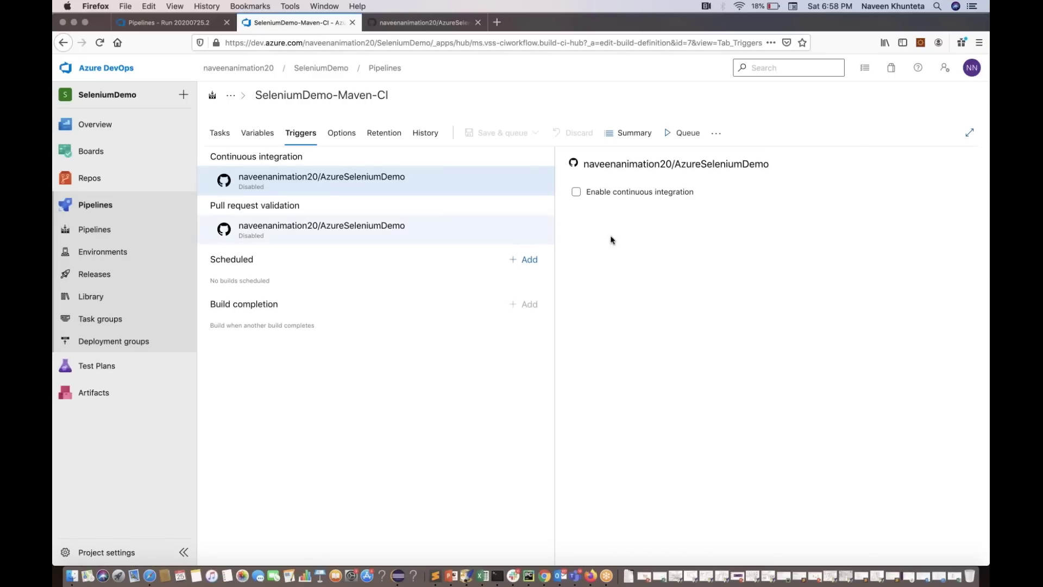
# Enable continuous integration and pull request validation, and add a Mon–Fri 6:00 UTC scheduled build
pyautogui.click(576, 192)
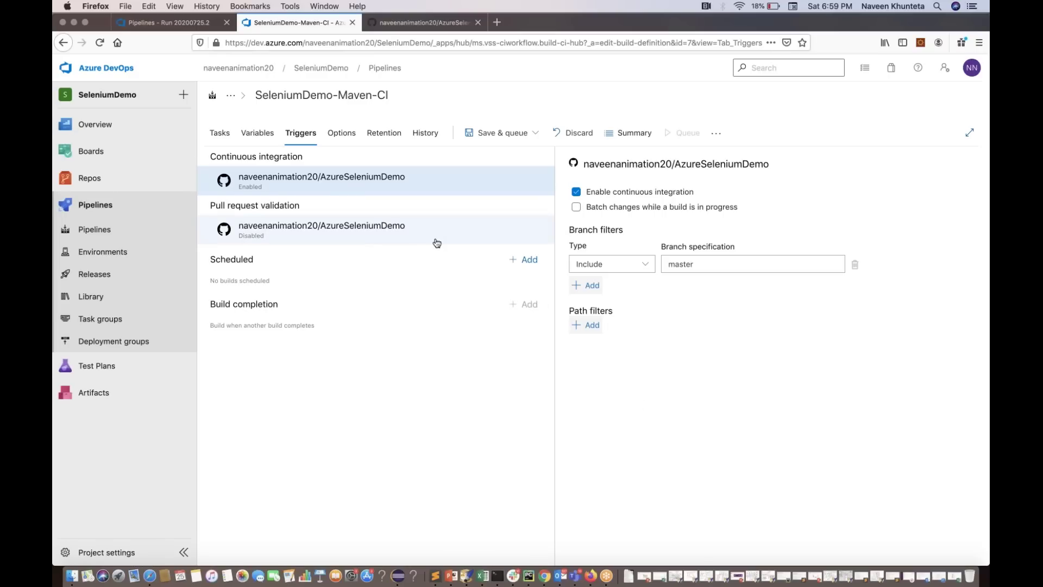
pyautogui.click(372, 235)
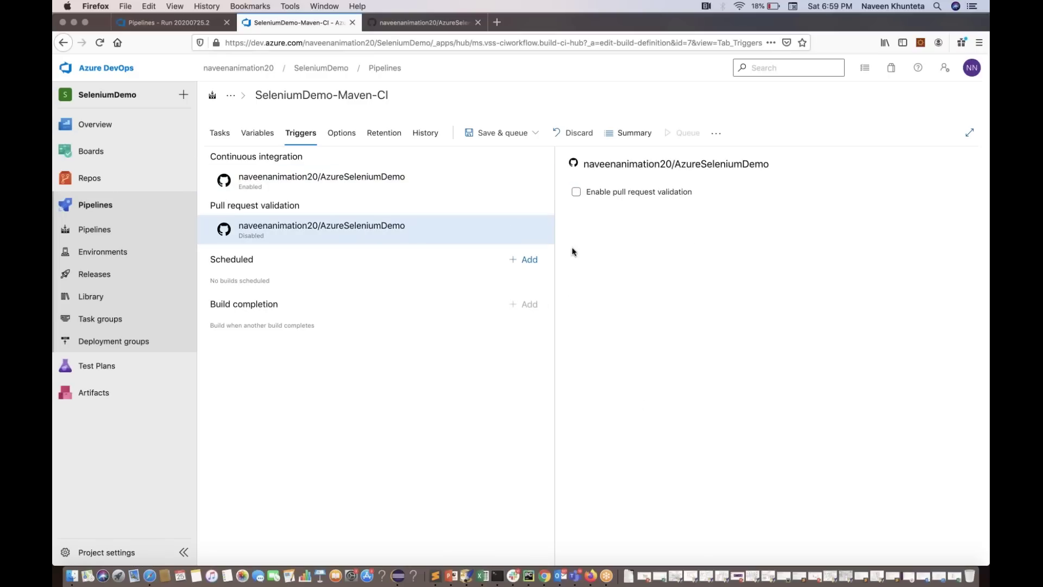
pyautogui.click(576, 191)
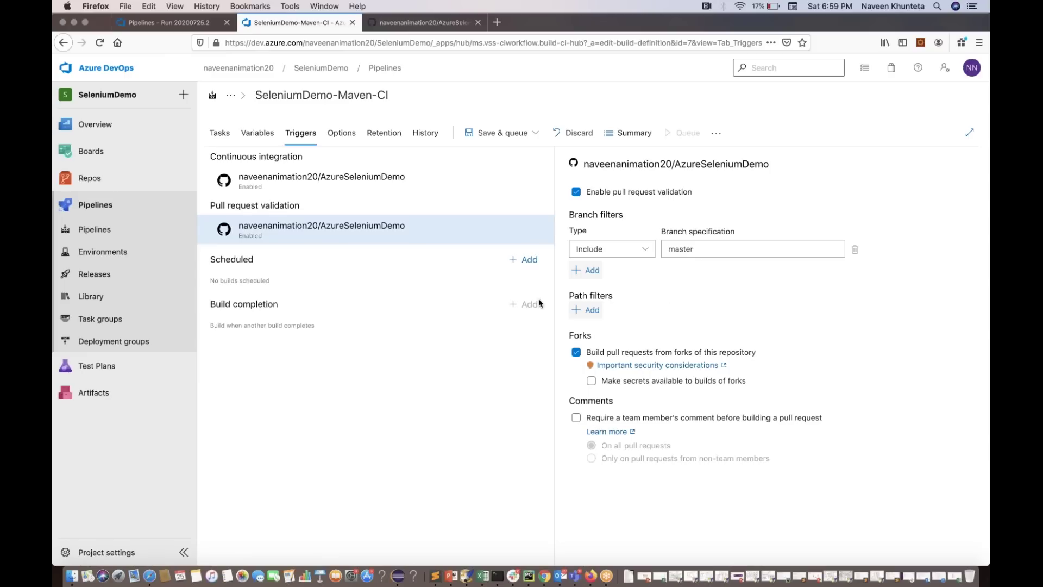
pyautogui.click(527, 261)
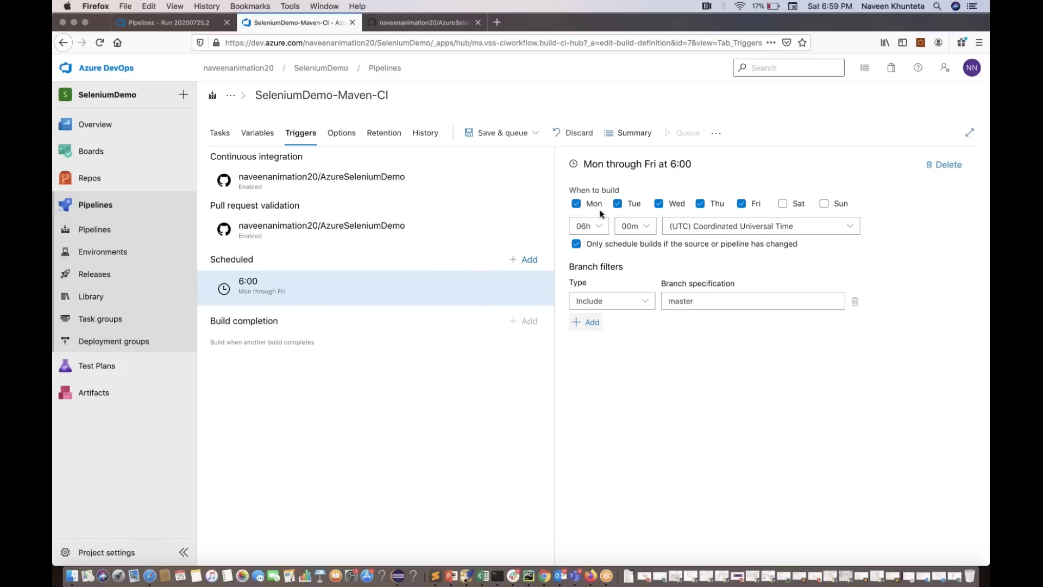
# Keep the scheduled hour at 06h and batch CI changes while a build is in progress
pyautogui.click(588, 226)
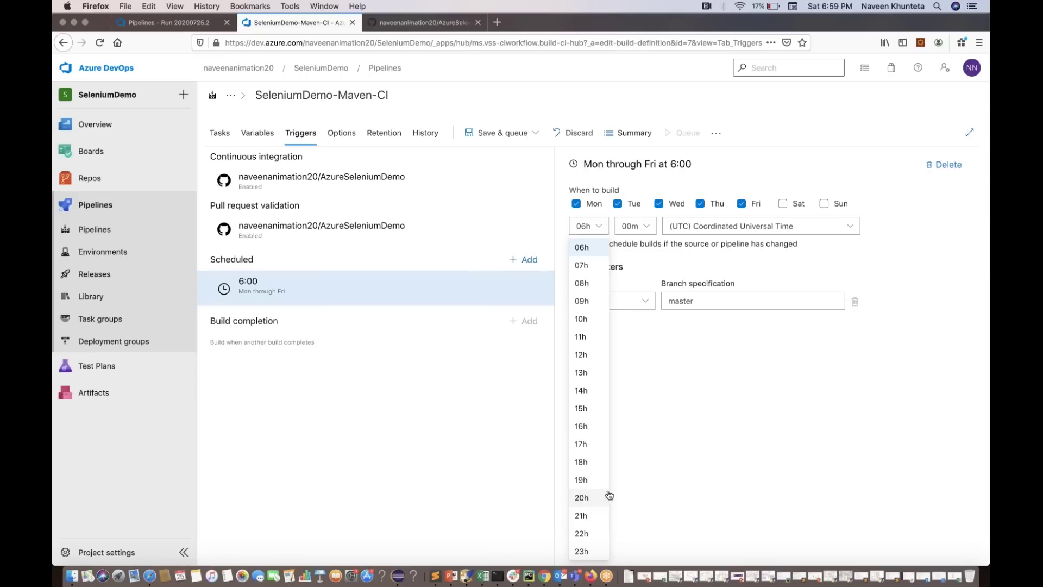
pyautogui.click(702, 452)
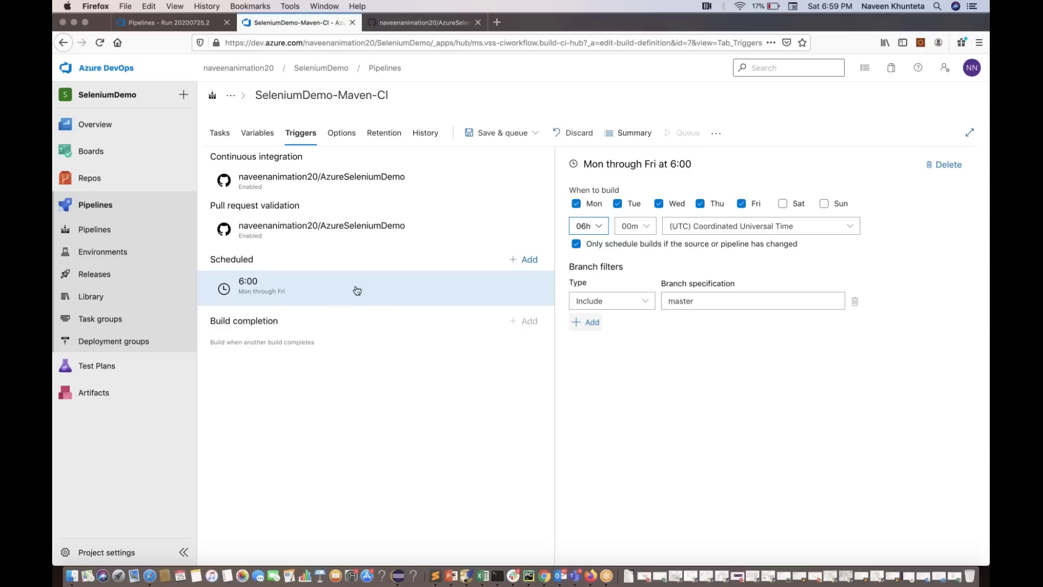
pyautogui.click(384, 229)
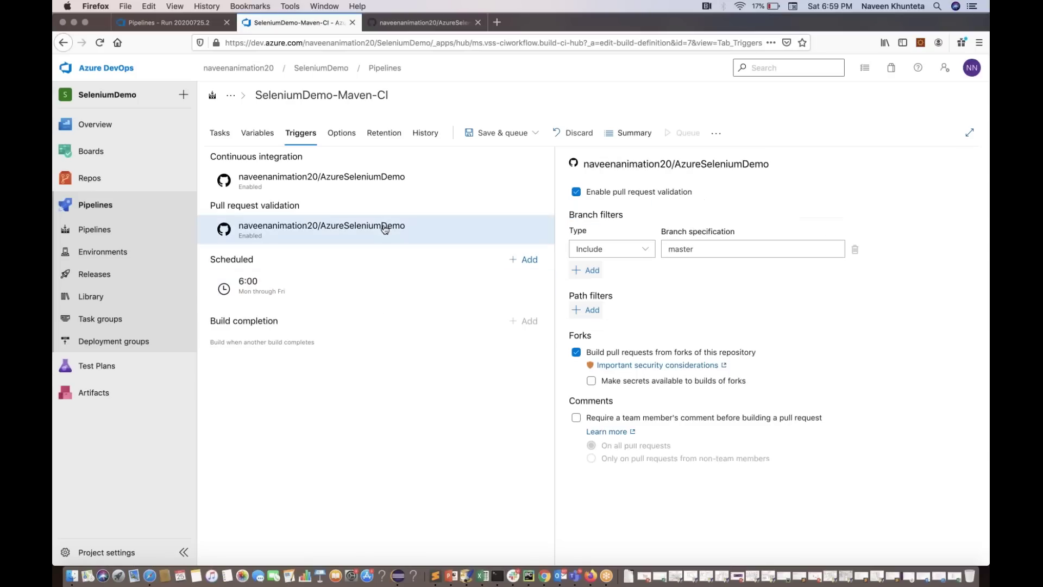
pyautogui.click(345, 185)
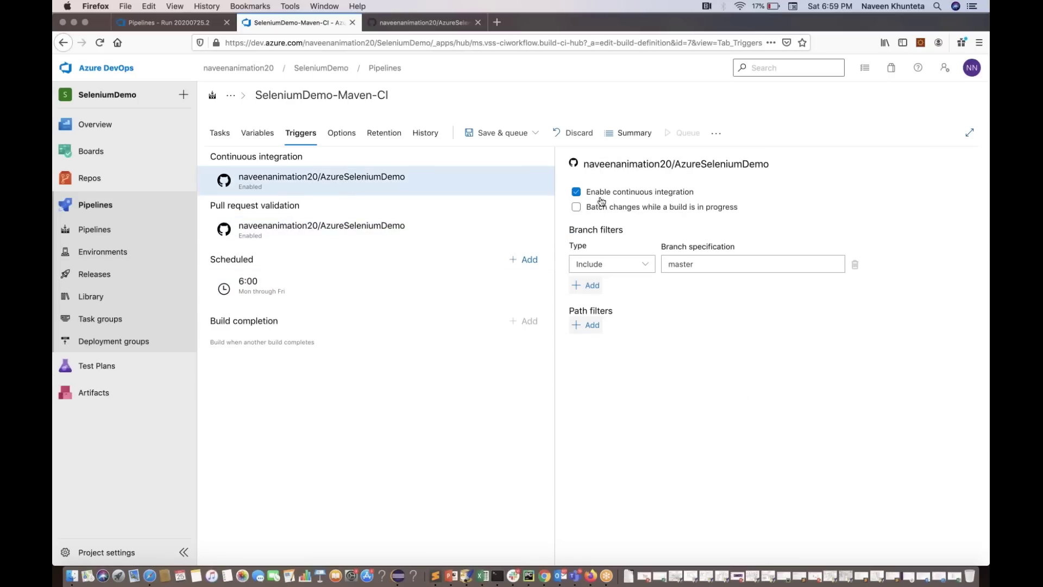
pyautogui.click(656, 210)
# Save the SeleniumDemo-Maven-CI pipeline without queuing a run
pyautogui.click(424, 239)
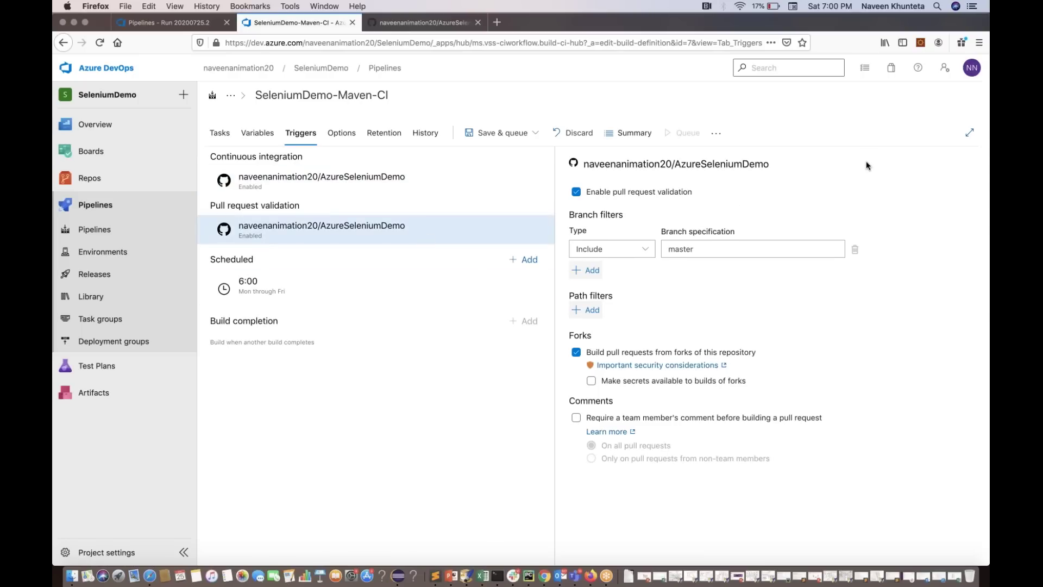
pyautogui.click(495, 134)
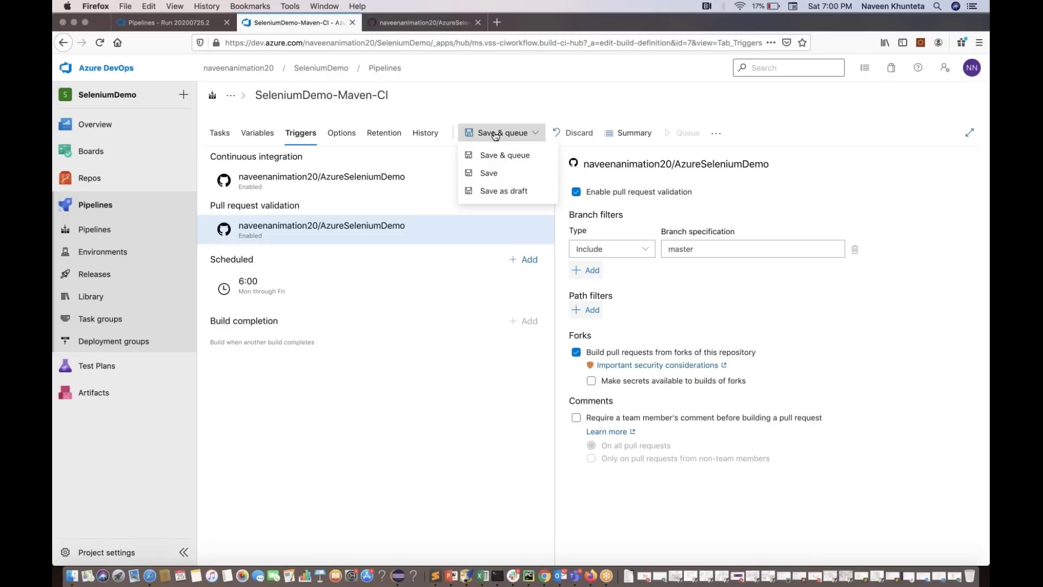
pyautogui.click(489, 173)
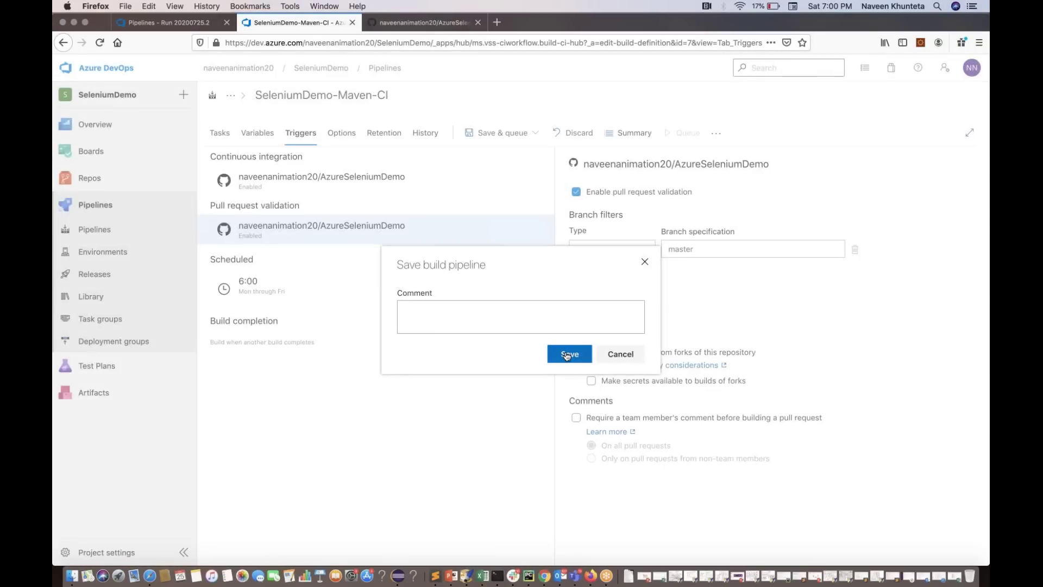
pyautogui.click(565, 354)
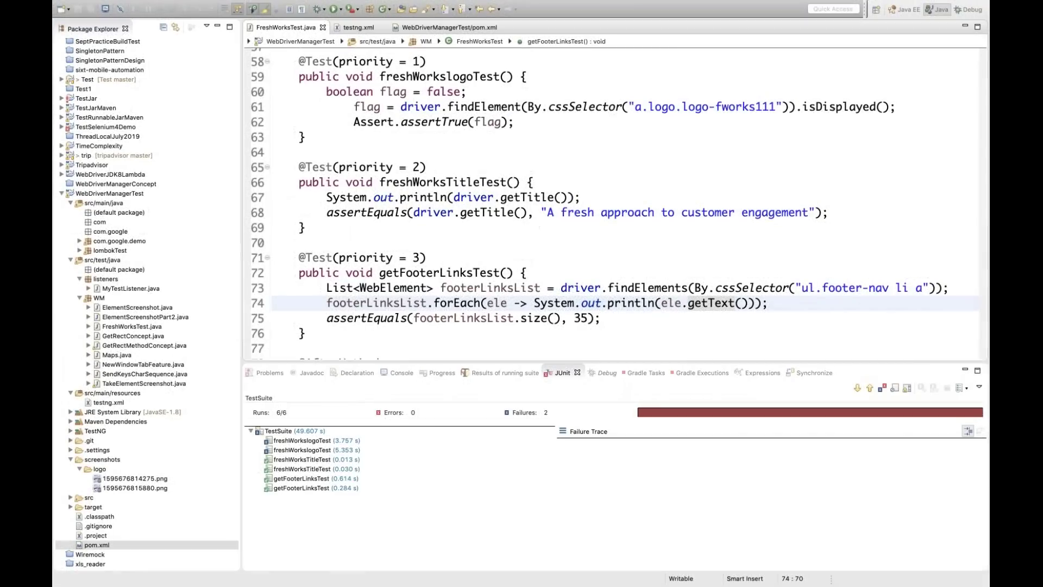
# Add a System.out.println("running title test...") line at the top of freshWorksTitleTest and save the file
pyautogui.click(306, 227)
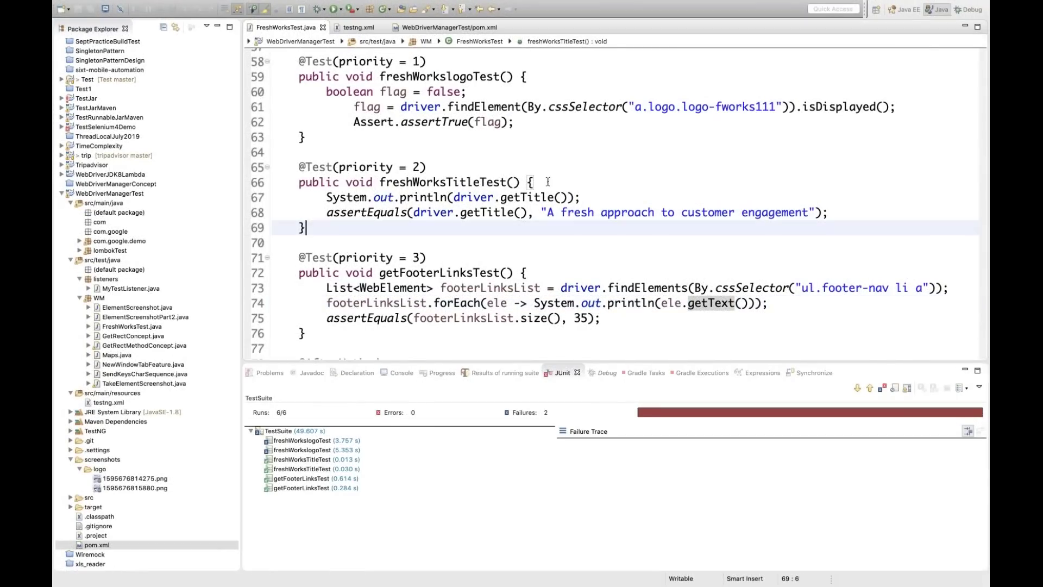
pyautogui.click(547, 182)
pyautogui.press('Return')
pyautogui.write('syso')
pyautogui.hotkey('ctrl', 'space')
pyautogui.press('Return')
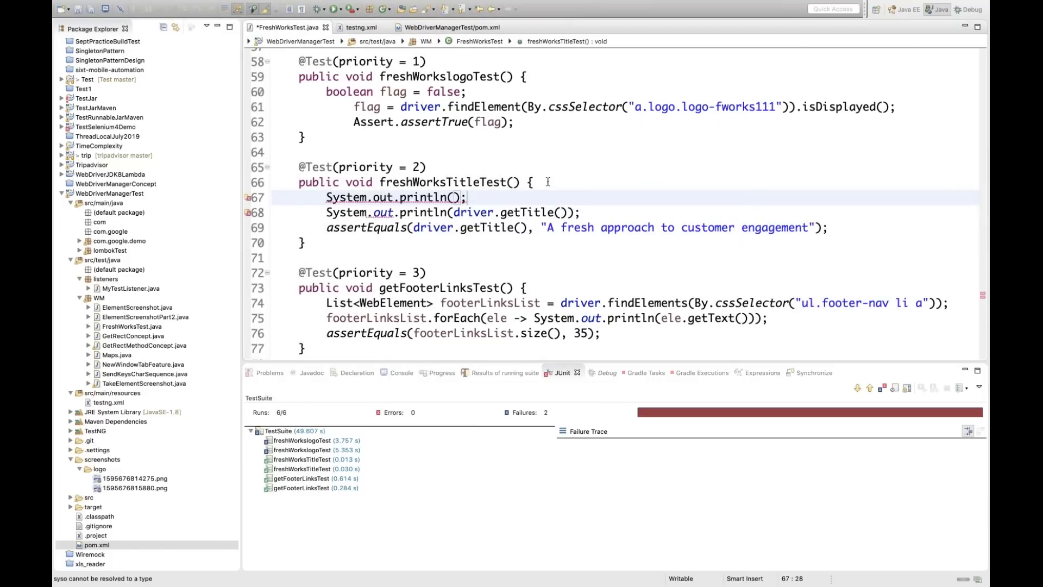
pyautogui.write('"')
pyautogui.write('running ')
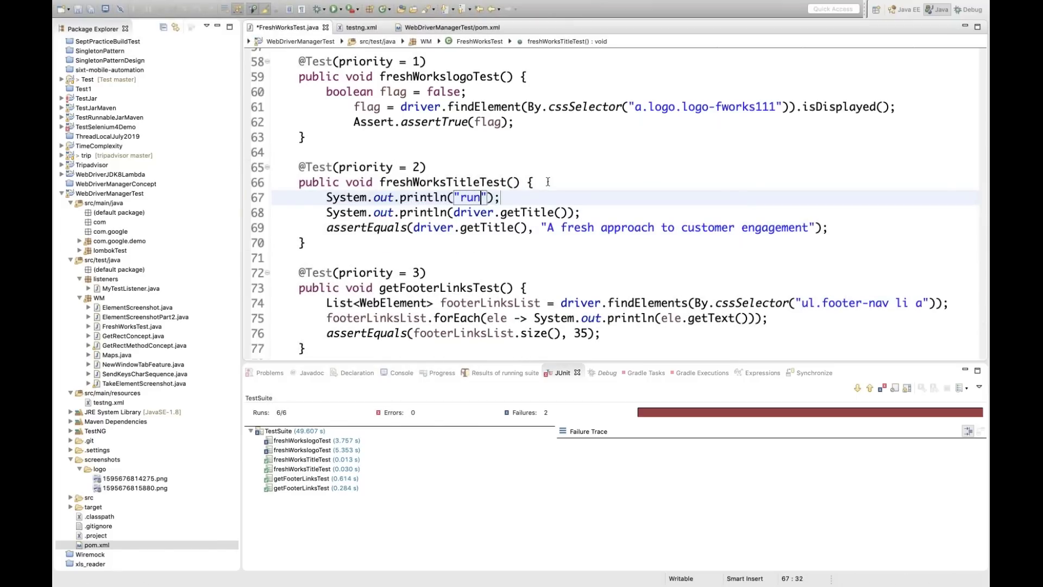
pyautogui.write('title tes')
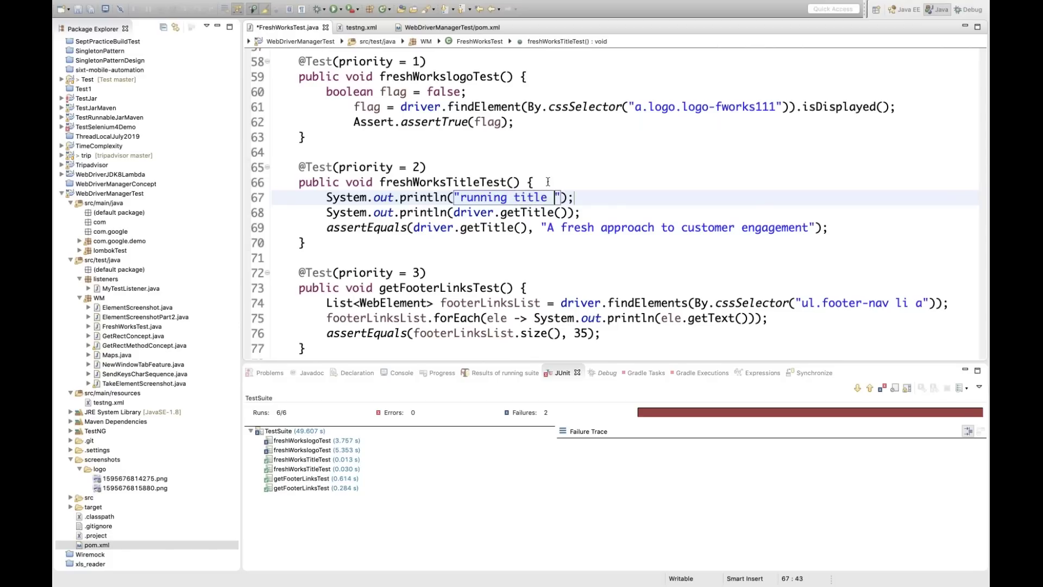
pyautogui.write('t...')
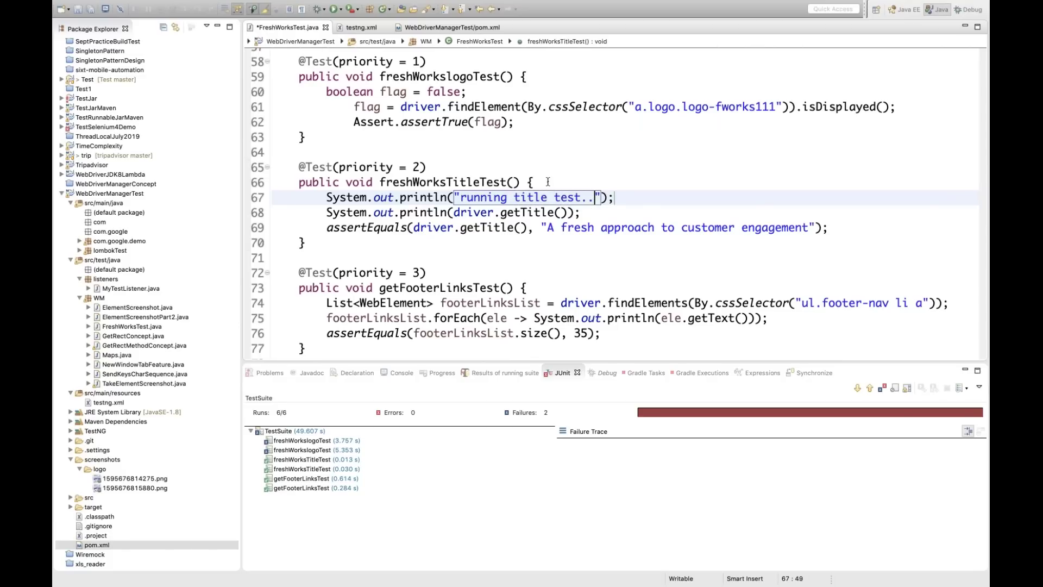
pyautogui.hotkey('ctrl', 's')
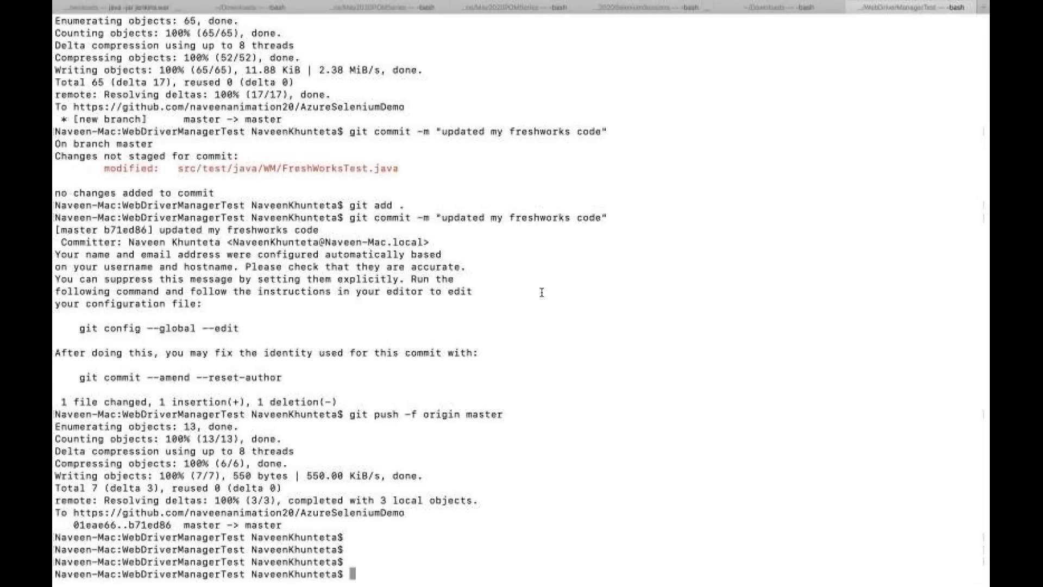
# Clear the terminal and stage all changed files with git add
pyautogui.press('Return')
pyautogui.press('Return')
pyautogui.press('Return')
pyautogui.press('Return')
pyautogui.write('clear')
pyautogui.press('Return')
pyautogui.press('Return')
pyautogui.press('Return')
pyautogui.press('Return')
pyautogui.press('Return')
pyautogui.press('Return')
pyautogui.press('Return')
pyautogui.write('git add .')
pyautogui.press('Return')
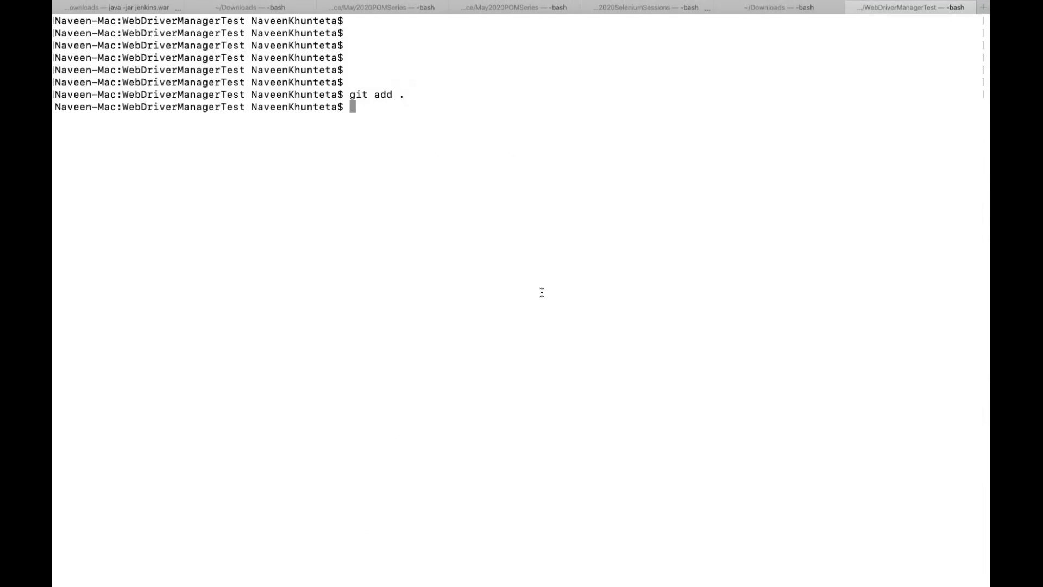
# Commit with the message "updated title test" and push to origin master
pyautogui.write('git commit -m "updated "')
pyautogui.press('Left')
pyautogui.write('updated title test')
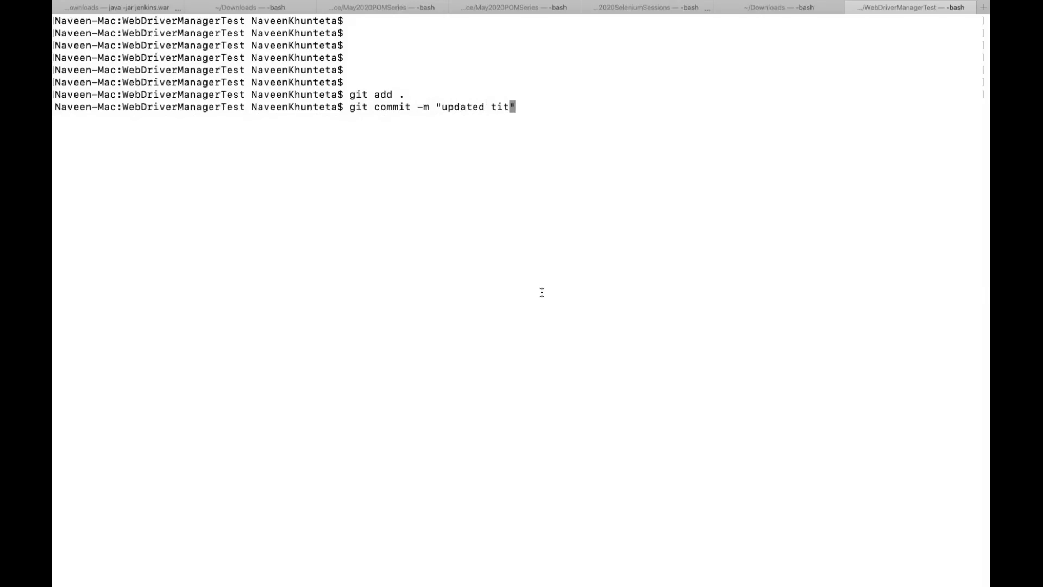
pyautogui.press('Return')
pyautogui.write('git push origin ')
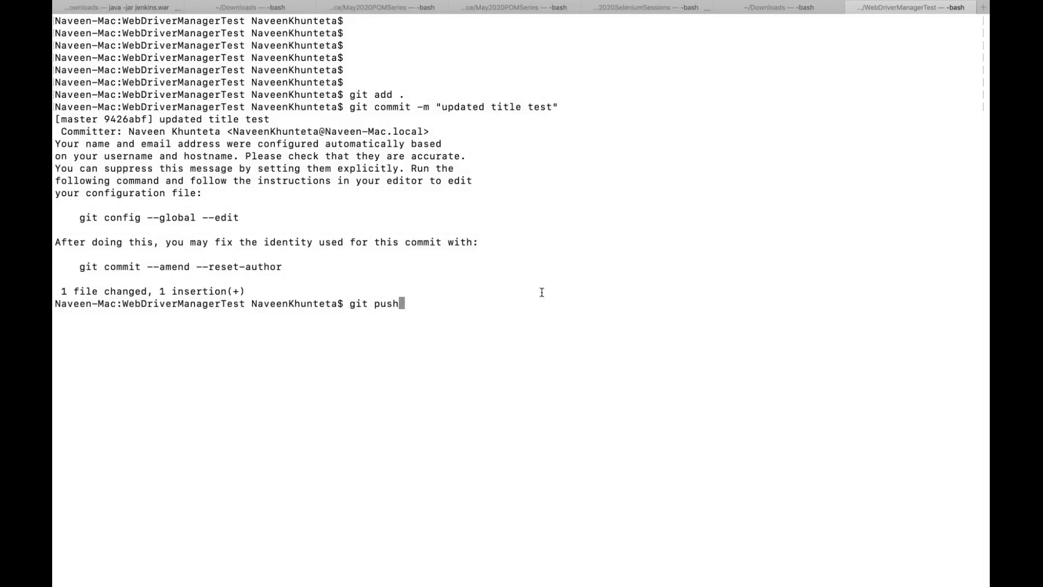
pyautogui.write('master')
pyautogui.press('Return')
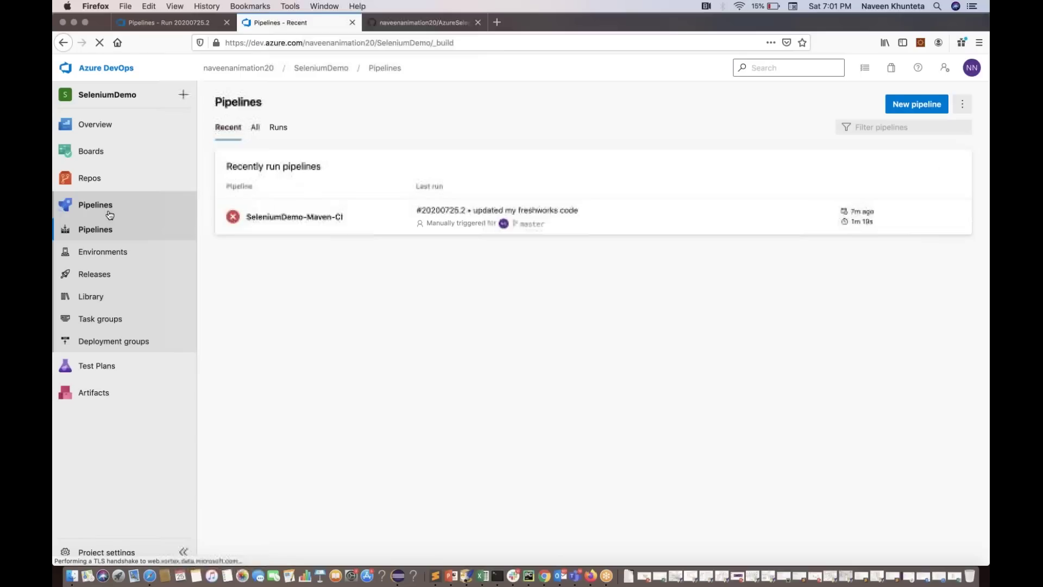
# Open SeleniumDemo-Maven-CI run #20200725.3 and review its two included commits
pyautogui.click(293, 214)
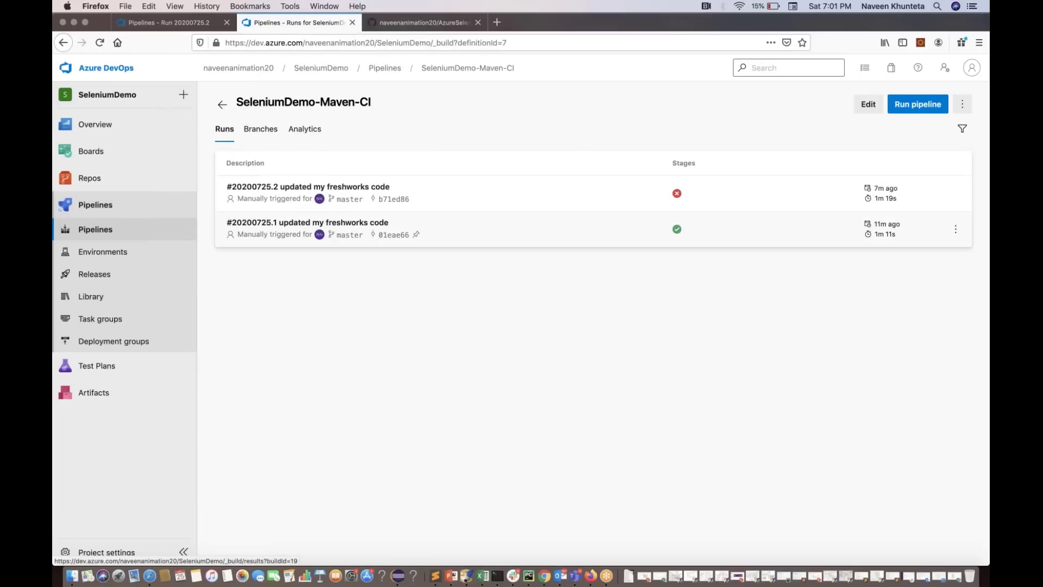
pyautogui.click(111, 233)
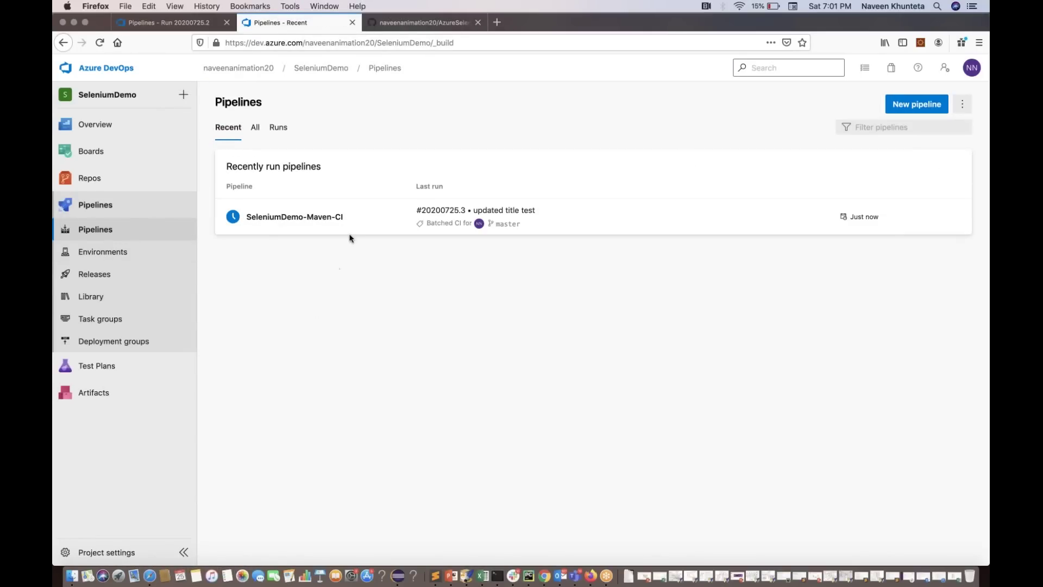
pyautogui.click(314, 218)
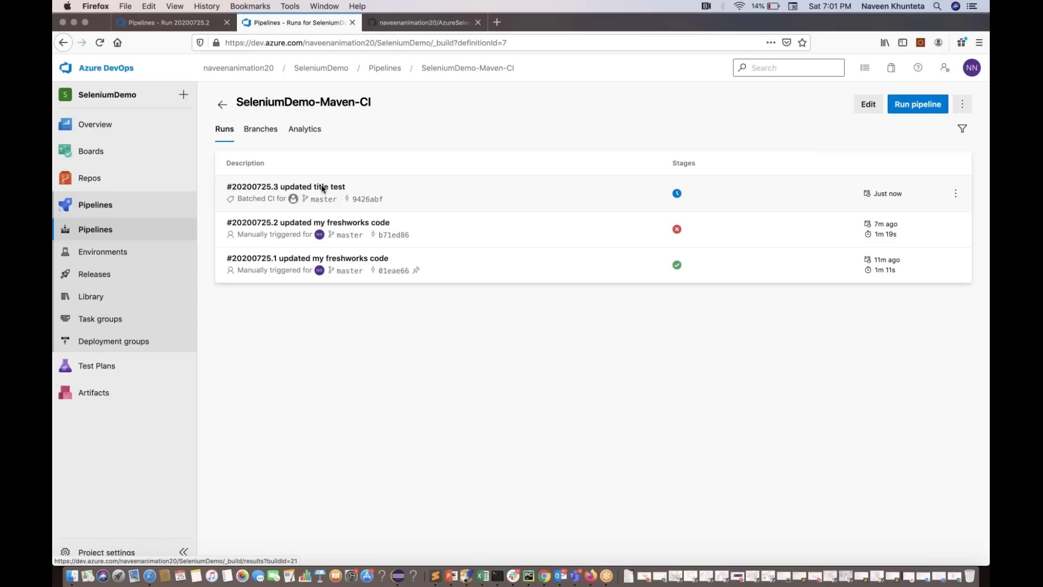
pyautogui.click(322, 188)
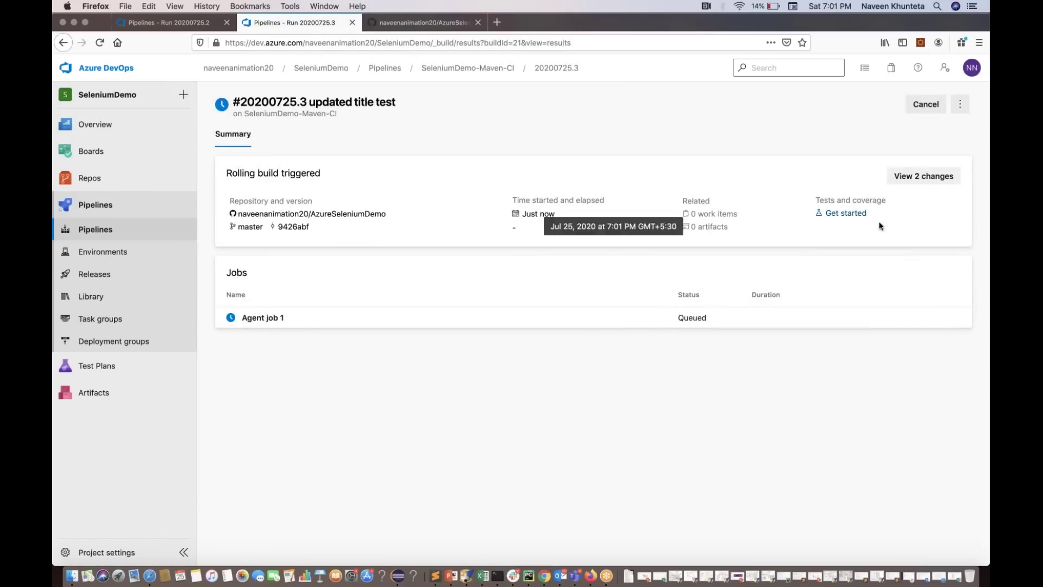
pyautogui.click(924, 181)
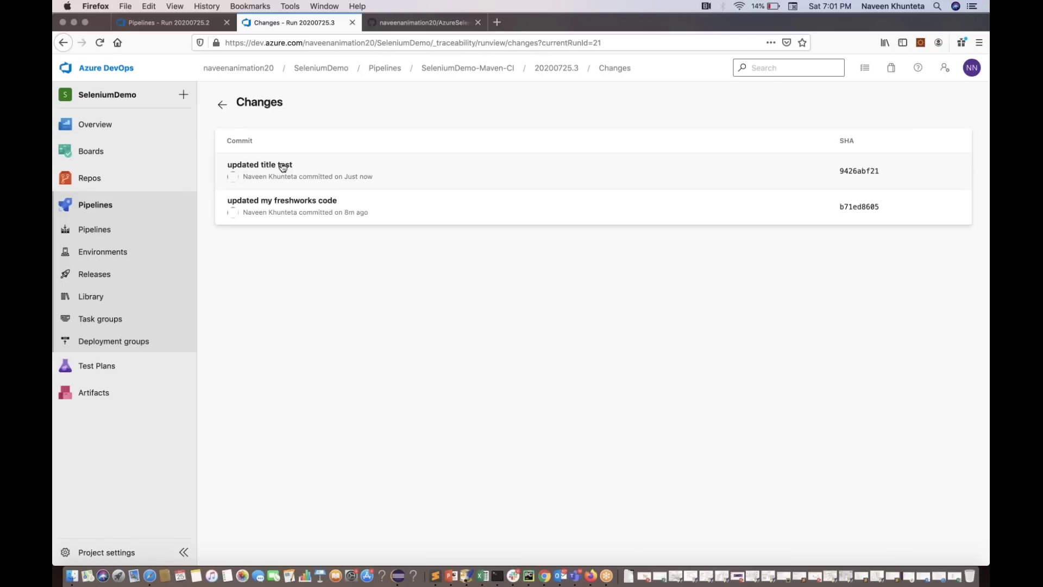
pyautogui.click(222, 104)
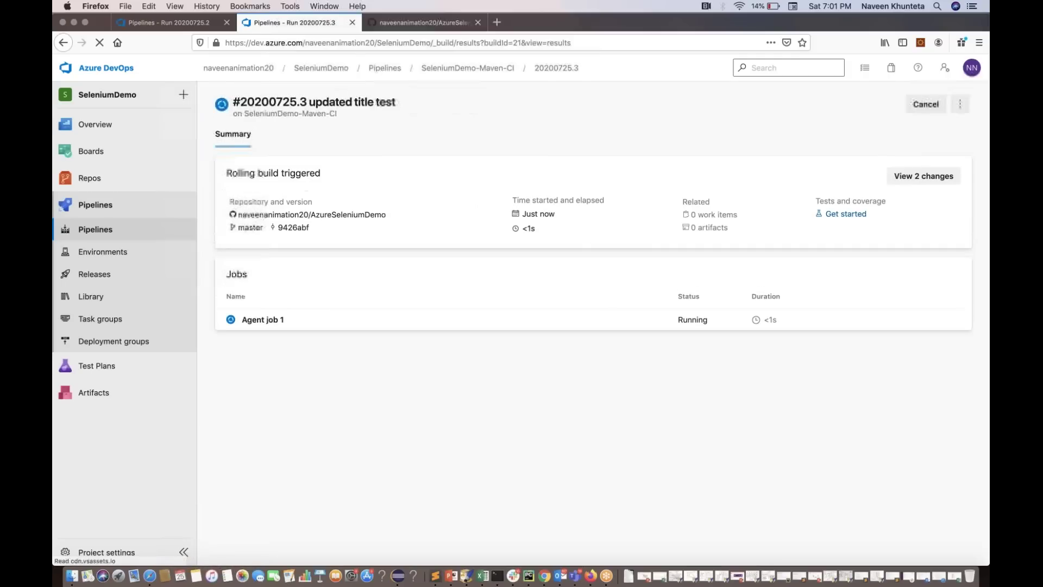
# Open the Agent job 1 logs and scroll through the job output
pyautogui.click(263, 319)
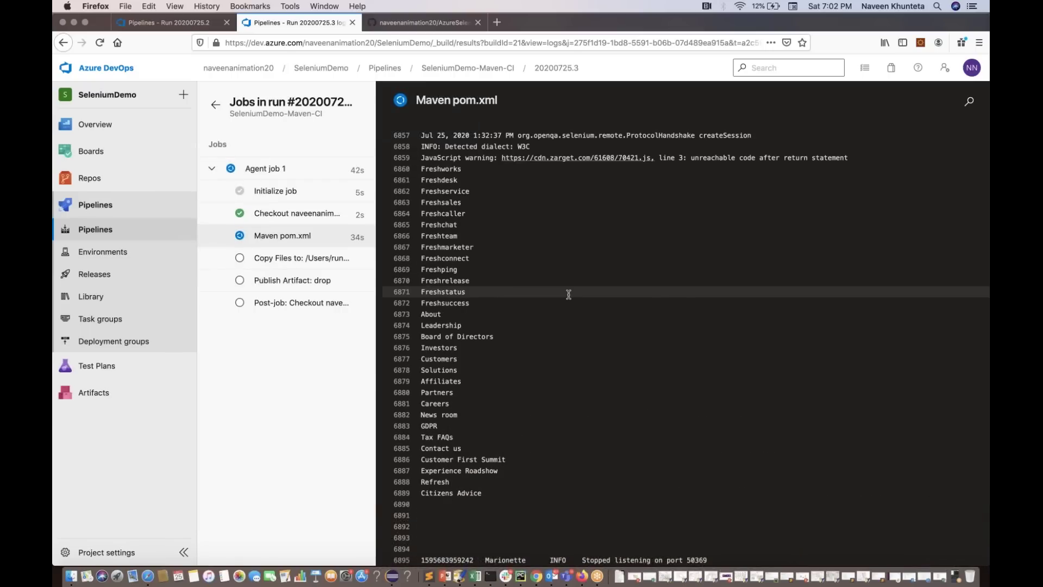
pyautogui.scroll(2, 569, 294)
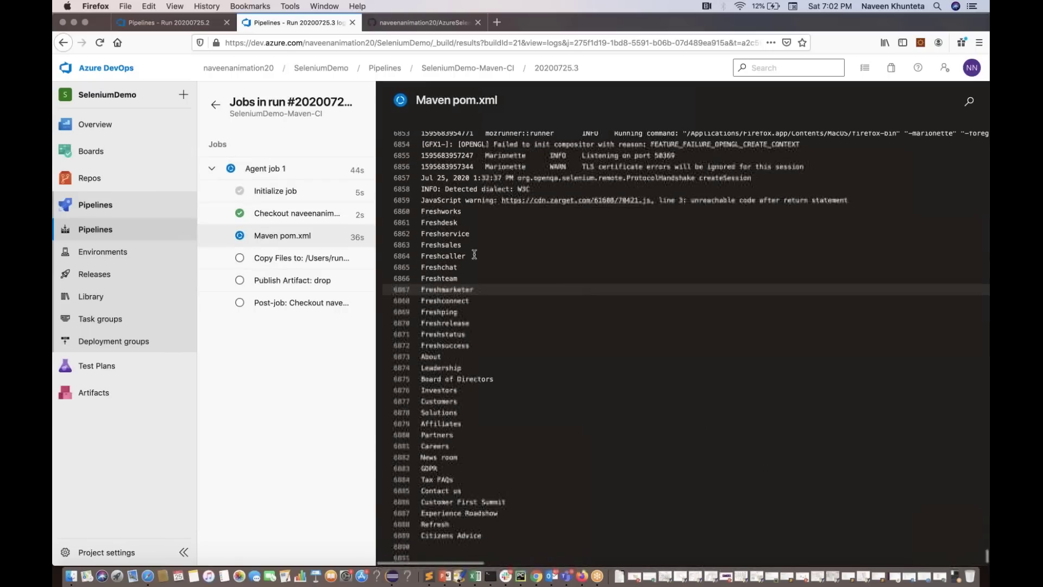
pyautogui.moveTo(422, 218); pyautogui.dragTo(532, 467)
pyautogui.click(532, 467)
pyautogui.scroll(5, 532, 467)
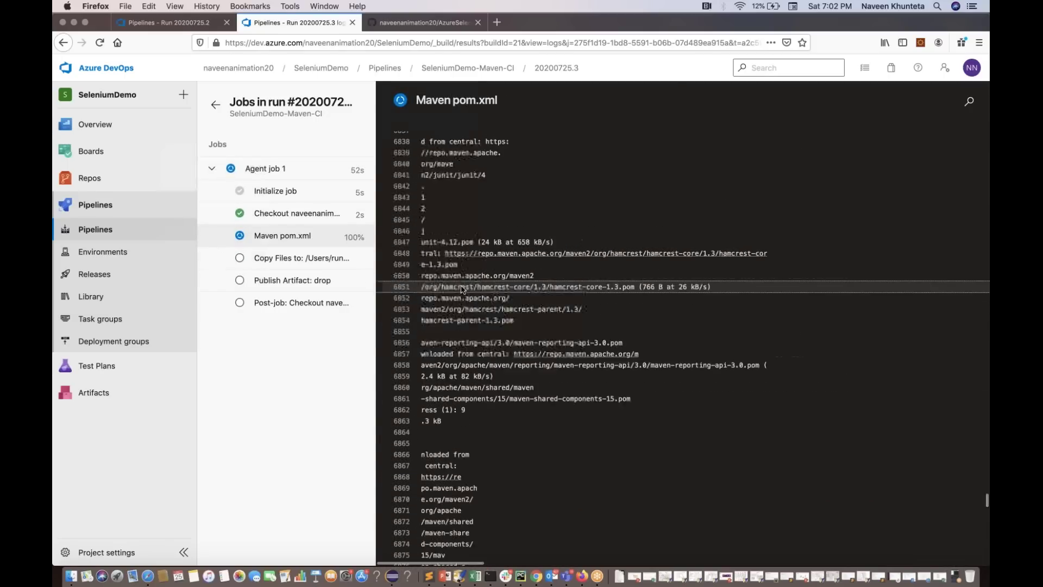
# Show the Maven pom.xml step log and highlight the "running title test..." line
pyautogui.tripleClick(303, 236)
pyautogui.click(303, 235)
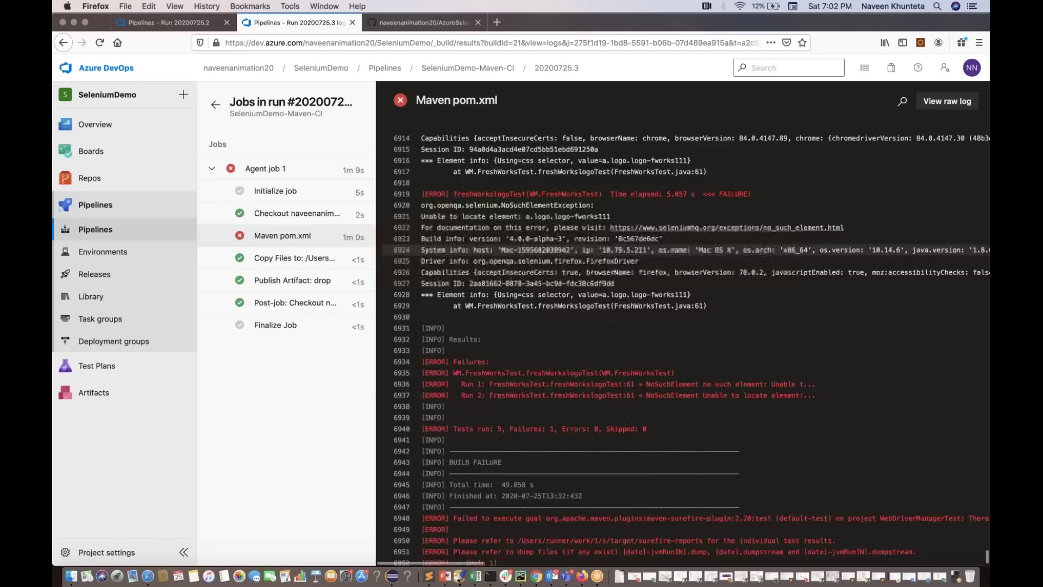
pyautogui.scroll(4, 471, 255)
pyautogui.tripleClick(470, 303)
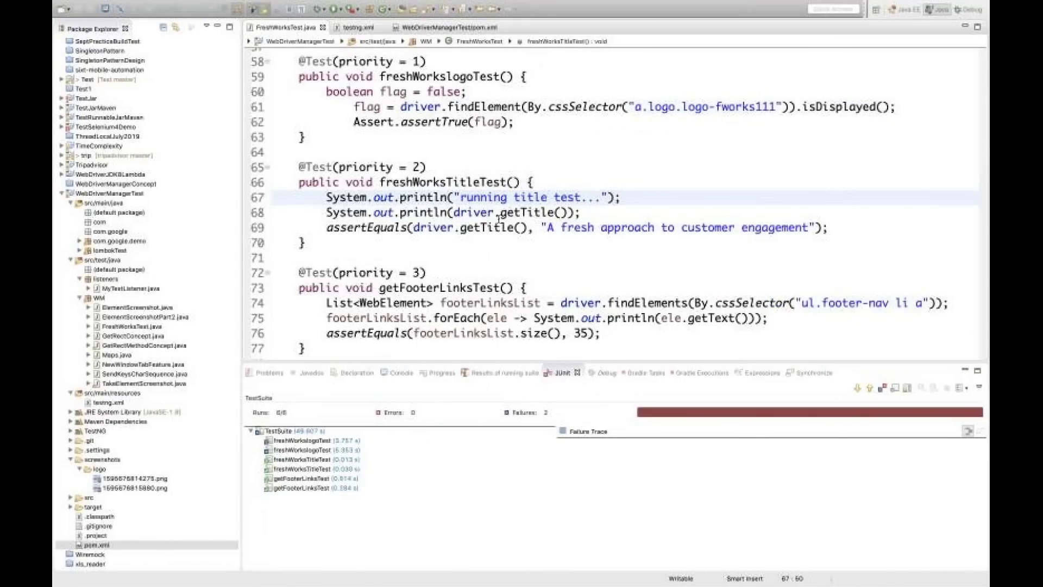
pyautogui.hotkey('ctrl', 'Left')
pyautogui.hotkey('ctrl', 'Left')
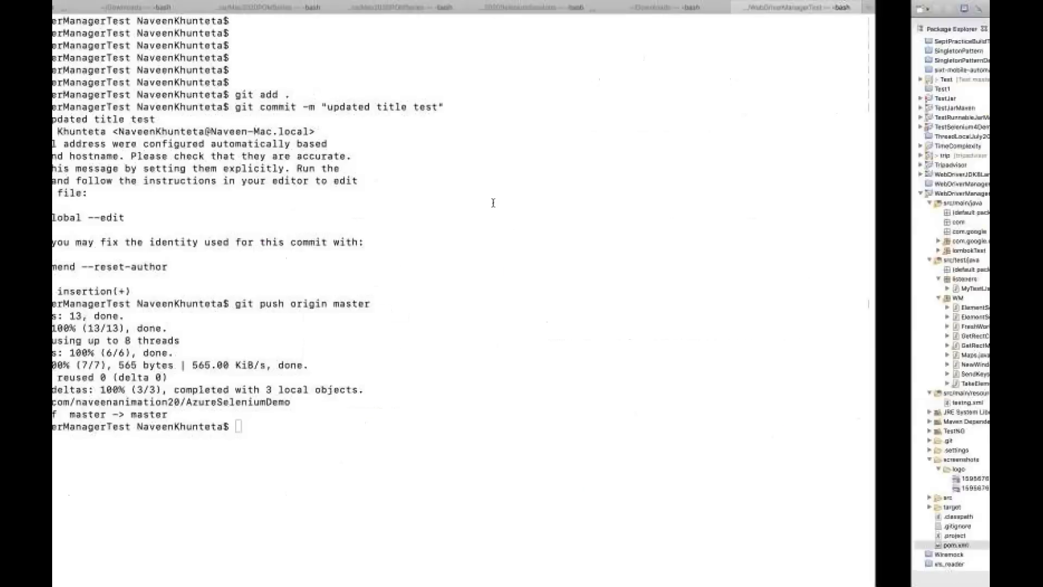
# Return to the run summary and review the failed results on the Tests tab
pyautogui.scroll(-5, 504, 384)
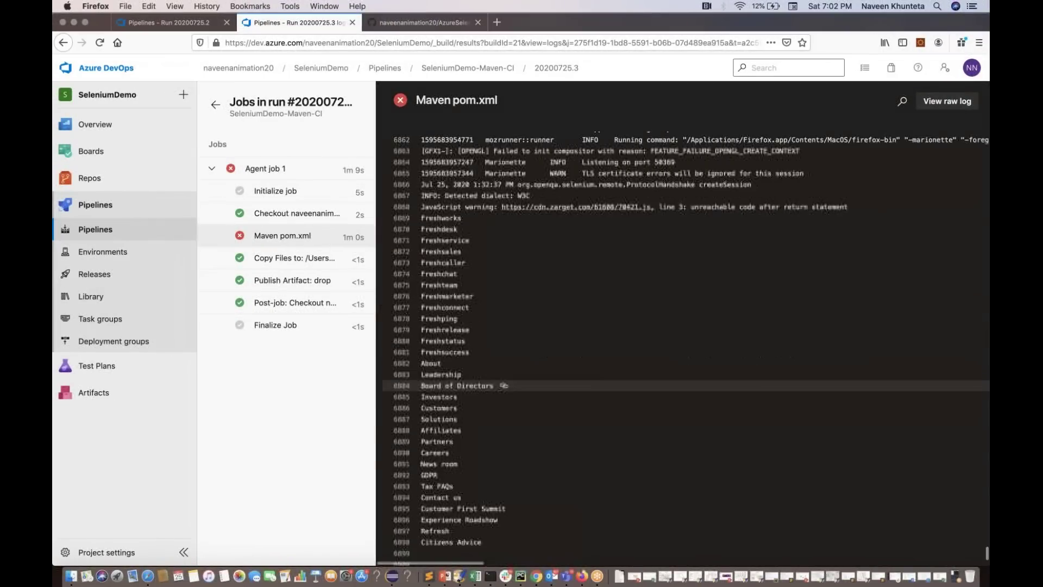
pyautogui.click(215, 106)
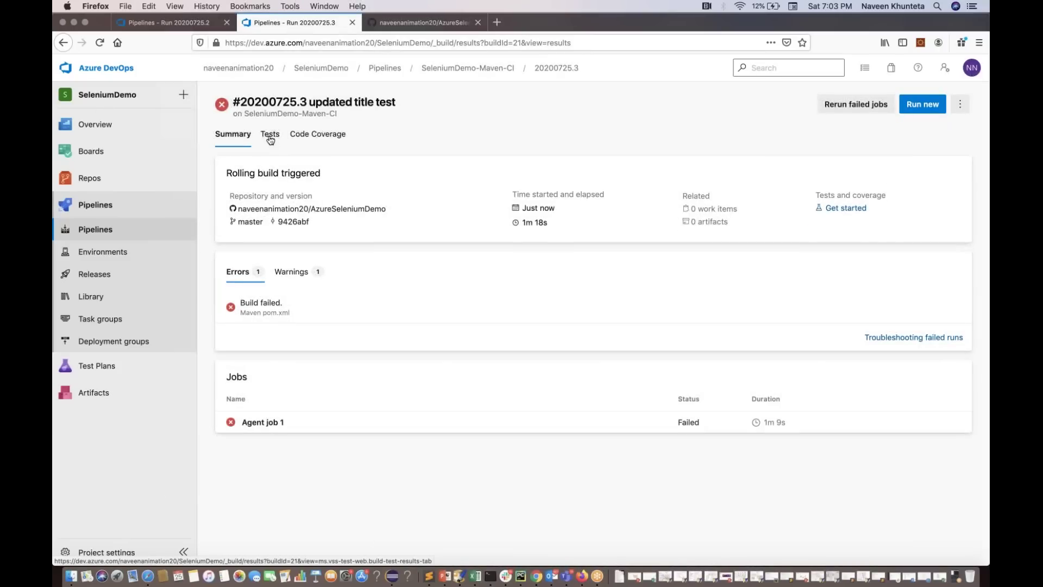
pyautogui.click(270, 136)
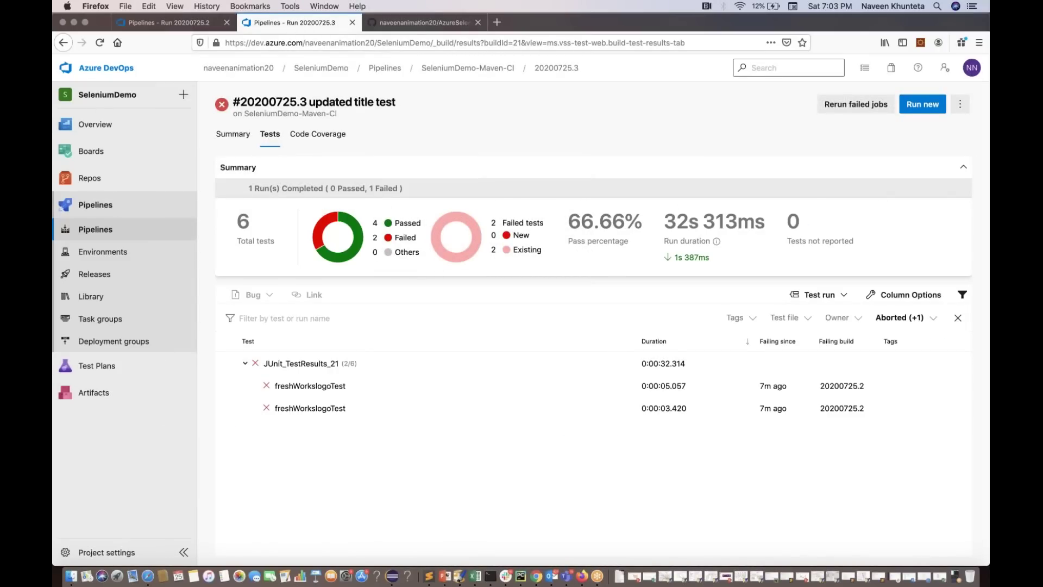
# Remove the stray '111' so the logo selector reads a.logo.logo-fworks, and save FreshWorksTest.java
pyautogui.hotkey('ctrl', 'Right')
pyautogui.hotkey('ctrl', 'Right')
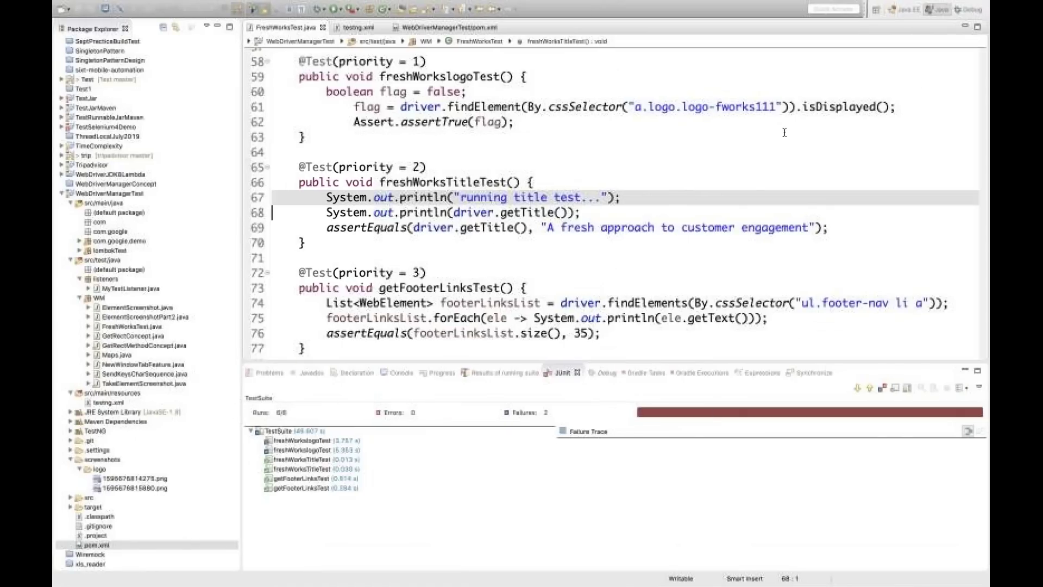
pyautogui.click(775, 106)
pyautogui.press('BackSpace')
pyautogui.press('BackSpace')
pyautogui.press('BackSpace')
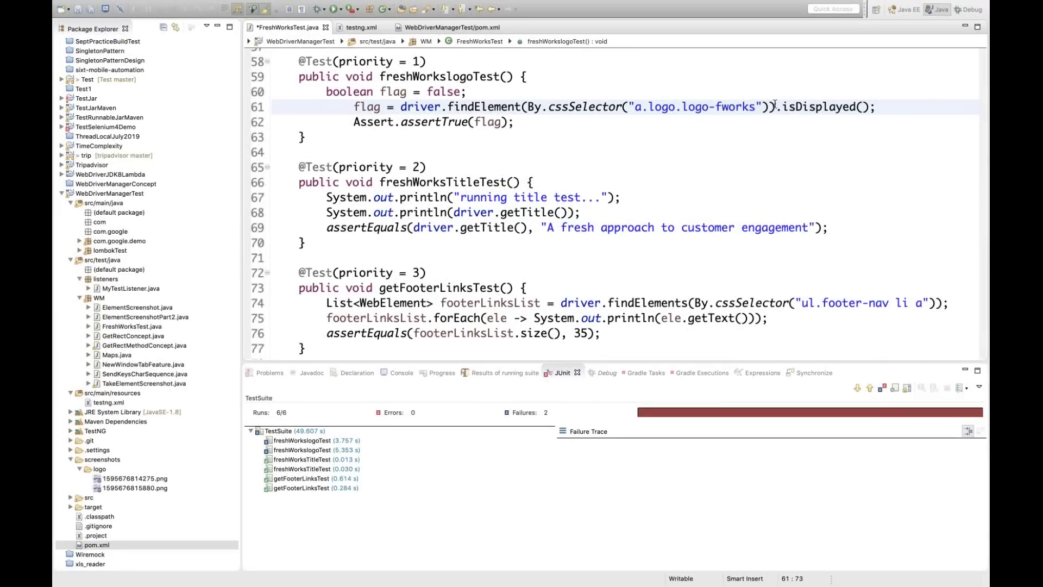
pyautogui.hotkey('ctrl', 's')
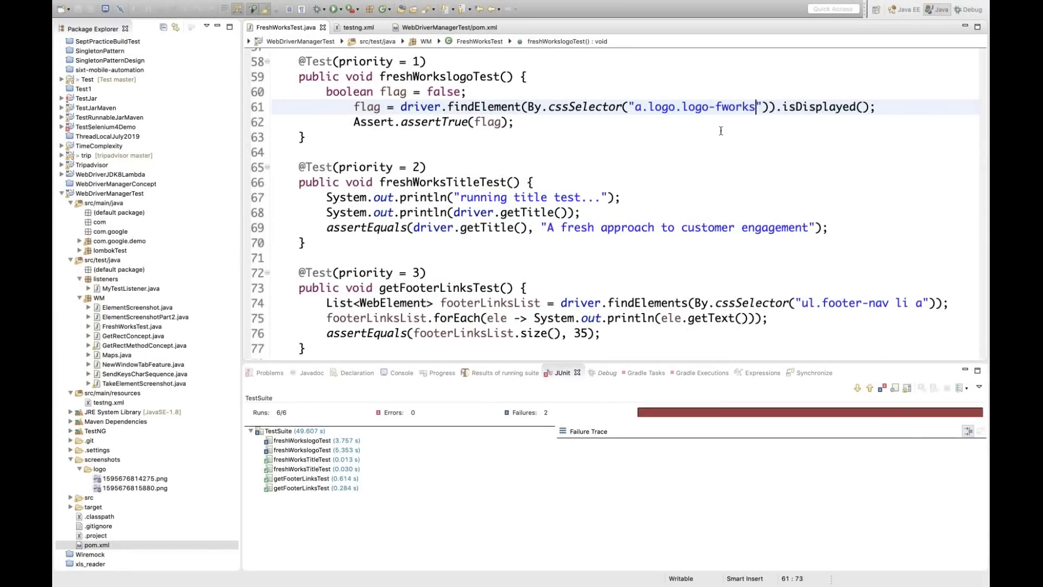
pyautogui.click(700, 163)
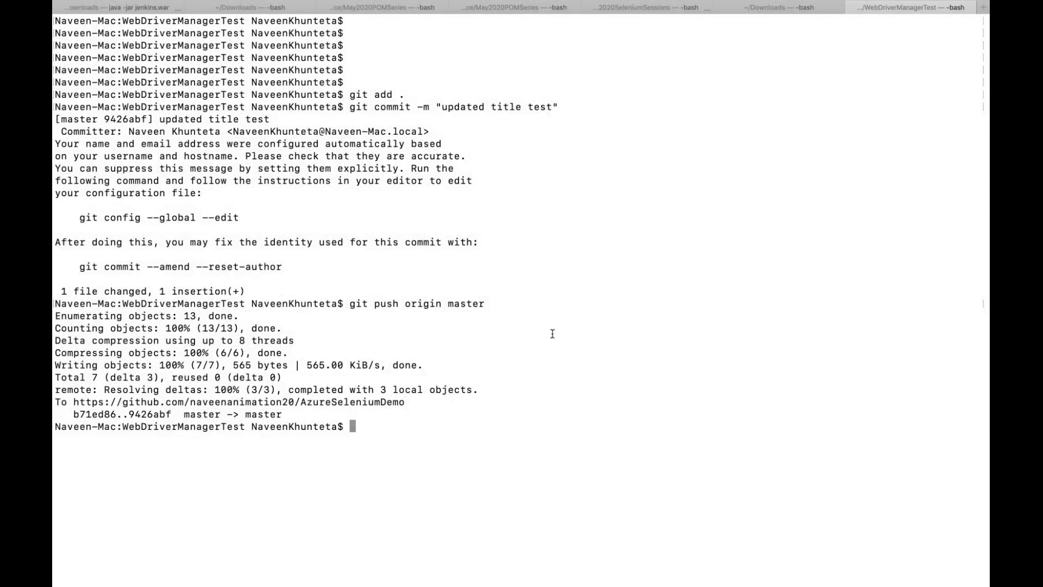
# Stage all changes and commit them with the message "fixed logo test"
pyautogui.press('Up')
pyautogui.press('Up')
pyautogui.press('Up')
pyautogui.press('Return')
pyautogui.press('Up')
pyautogui.press('Up')
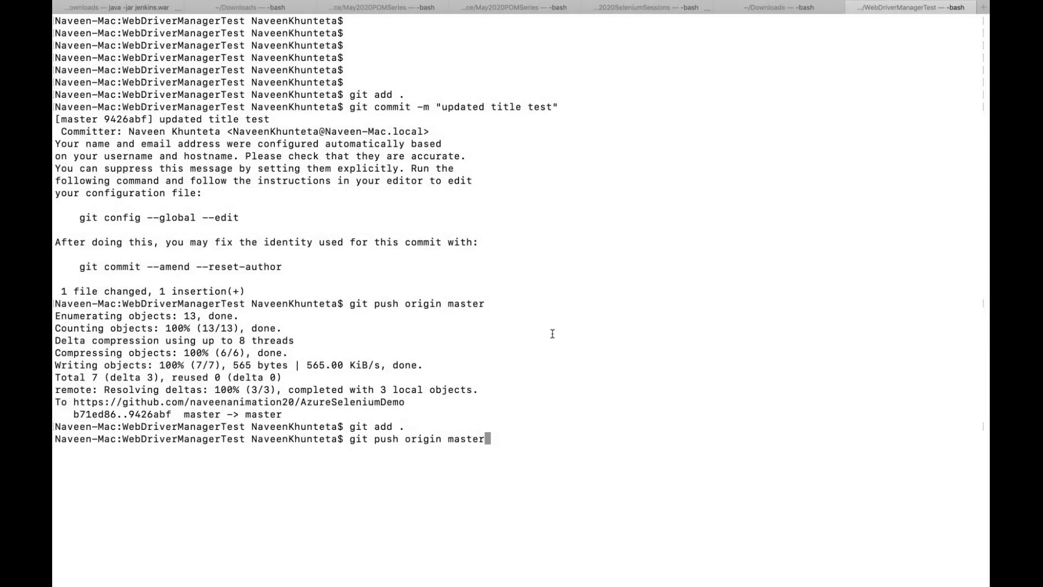
pyautogui.press('Up')
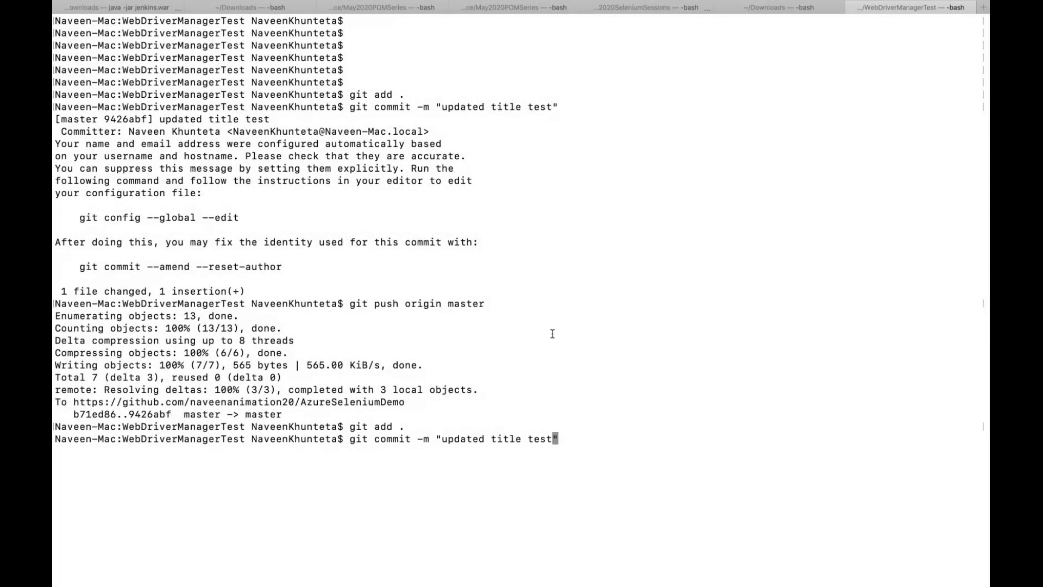
pyautogui.press('BackSpace')
pyautogui.press('BackSpace')
pyautogui.press('BackSpace')
pyautogui.press('BackSpace')
pyautogui.press('BackSpace')
pyautogui.press('BackSpace')
pyautogui.press('BackSpace')
pyautogui.press('BackSpace')
pyautogui.press('BackSpace')
pyautogui.press('BackSpace')
pyautogui.press('BackSpace')
pyautogui.press('BackSpace')
pyautogui.press('BackSpace')
pyautogui.press('BackSpace')
pyautogui.press('BackSpace')
pyautogui.press('BackSpace')
pyautogui.press('BackSpace')
pyautogui.press('BackSpace')
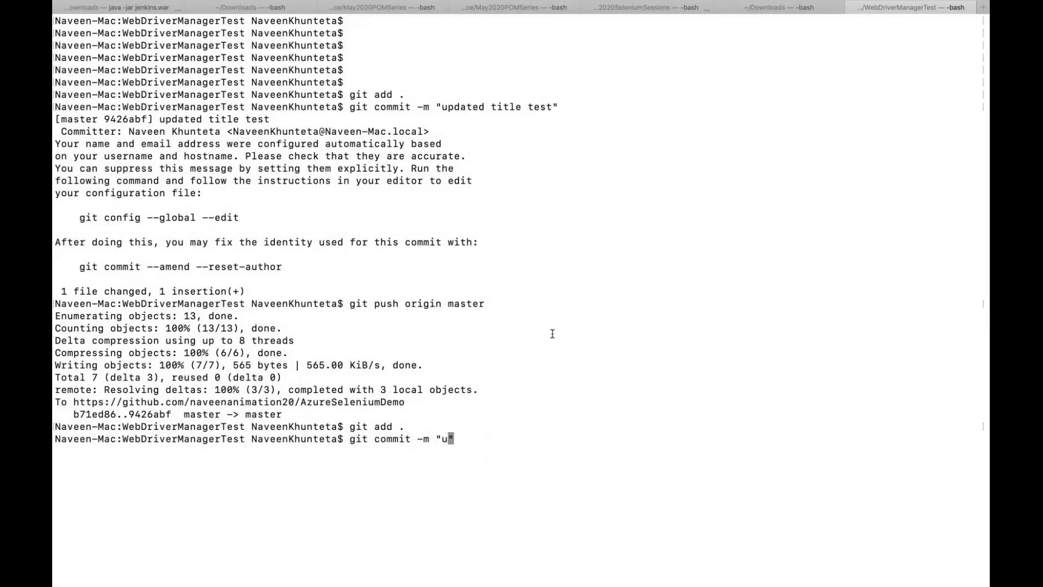
pyautogui.write('fixed logo test')
pyautogui.press('Return')
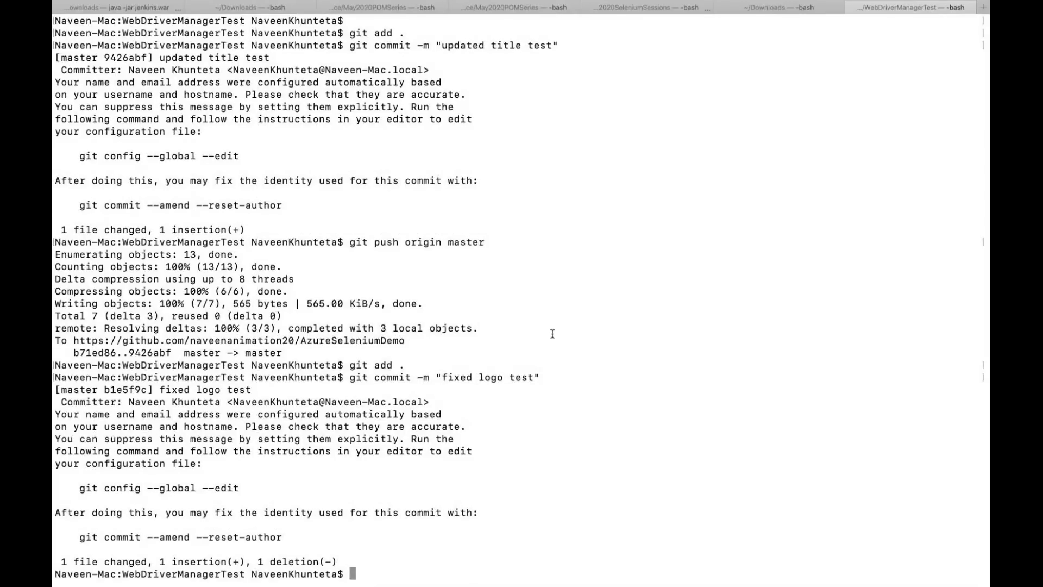
# Push the commit with git push origin master
pyautogui.press('Return')
pyautogui.press('Return')
pyautogui.press('Return')
pyautogui.write('git push origin master')
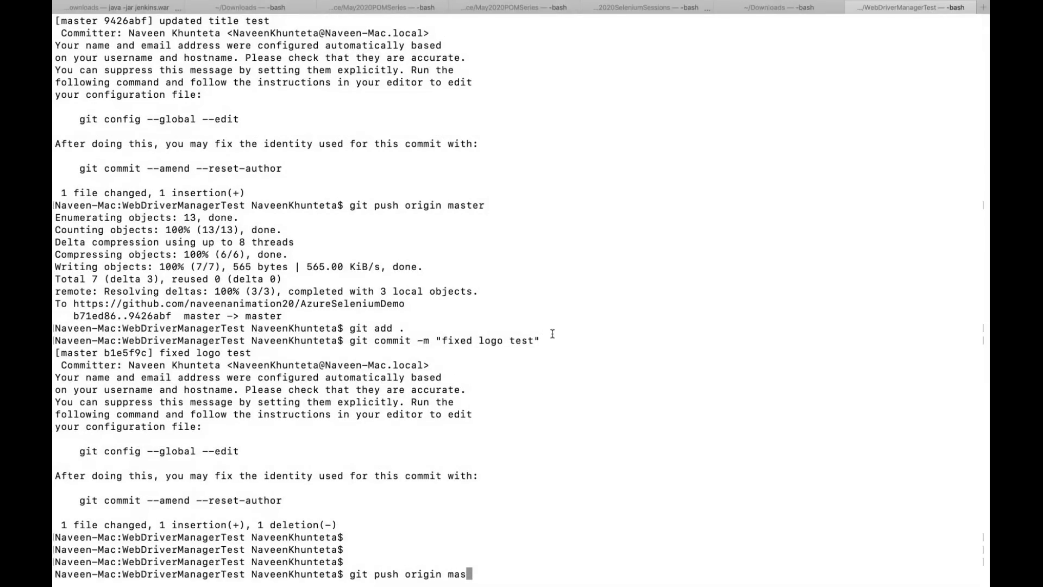
pyautogui.press('Return')
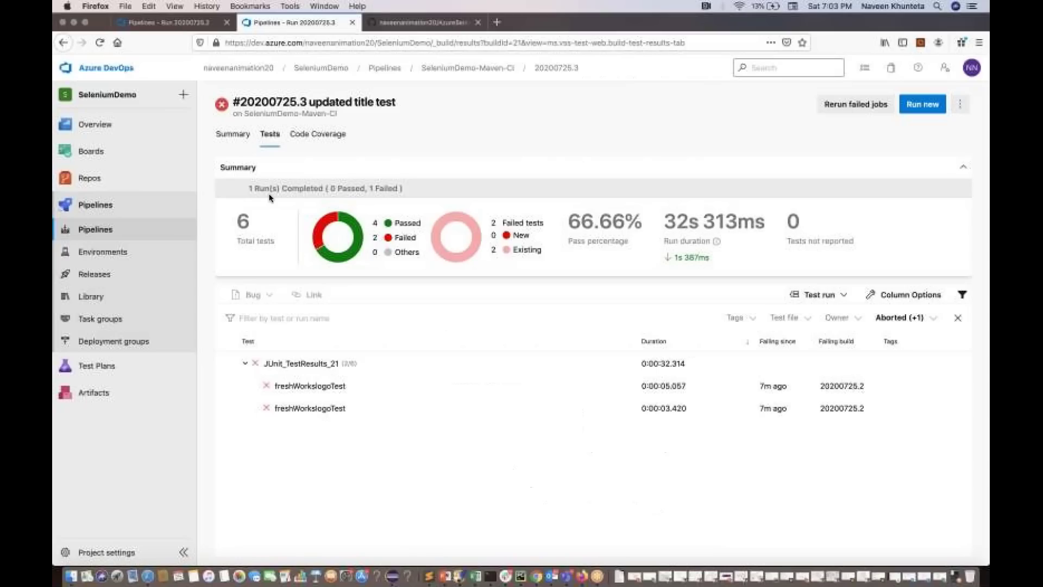
# Reload the pipelines list and open Agent job 1 of run #20200725.4 "fixed logo test"
pyautogui.click(107, 237)
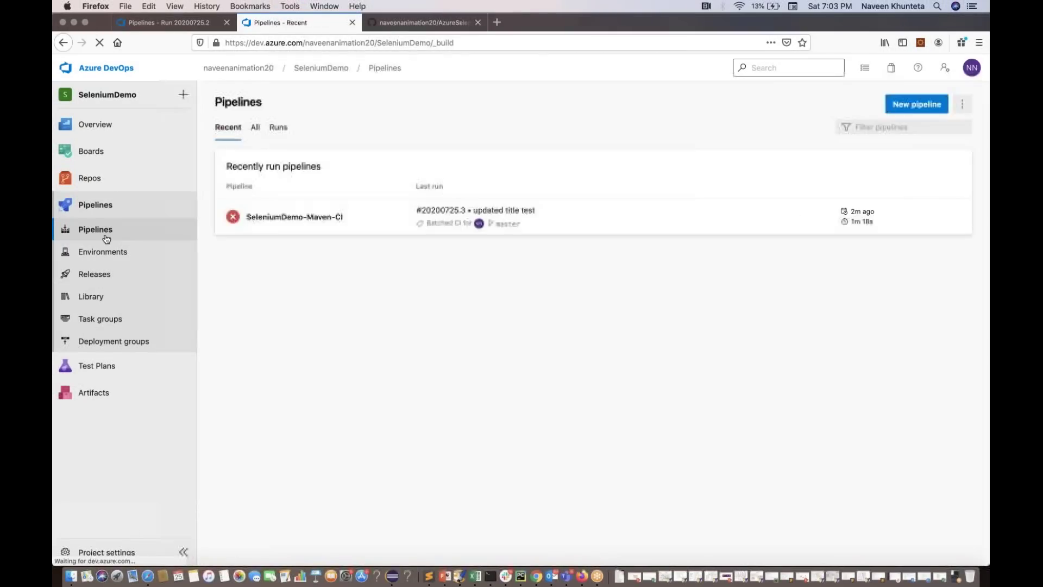
pyautogui.click(98, 228)
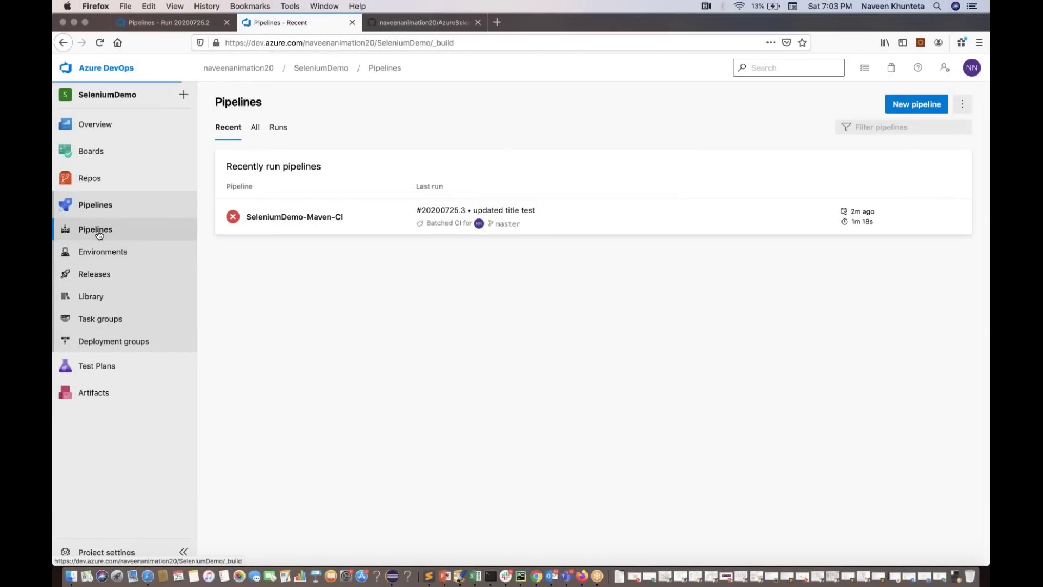
pyautogui.click(313, 217)
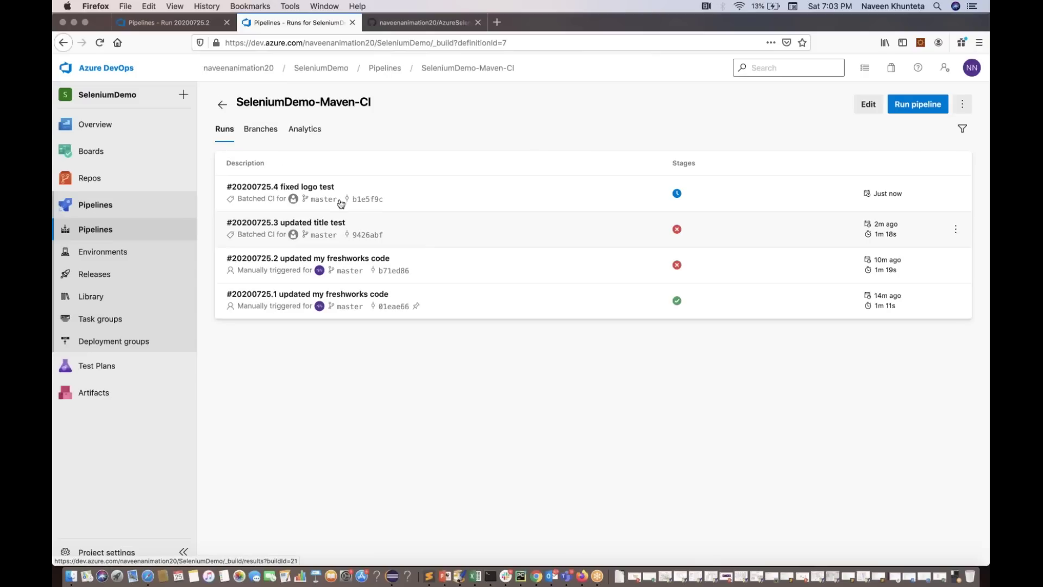
pyautogui.click(292, 202)
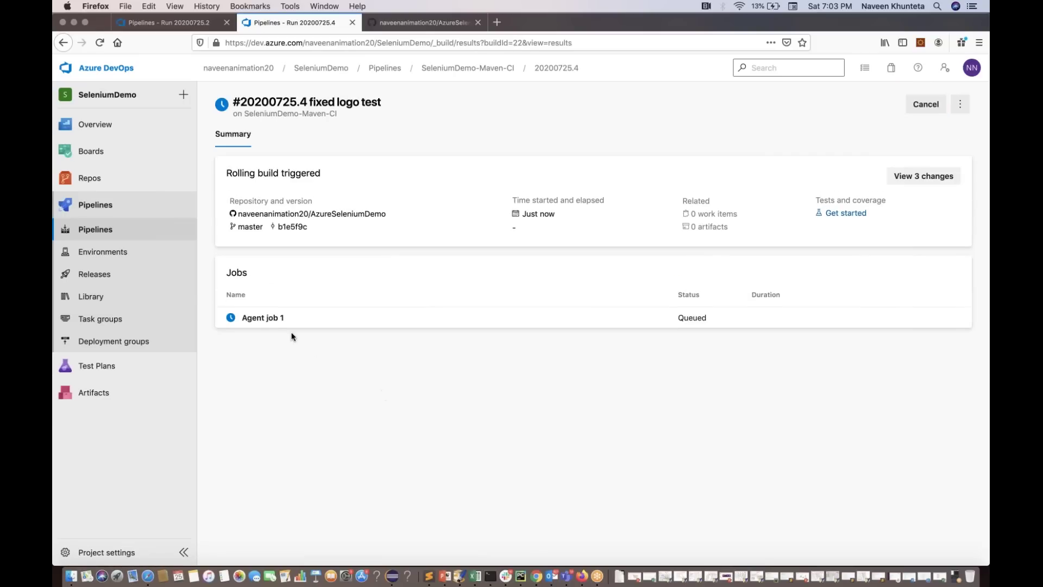
pyautogui.click(272, 319)
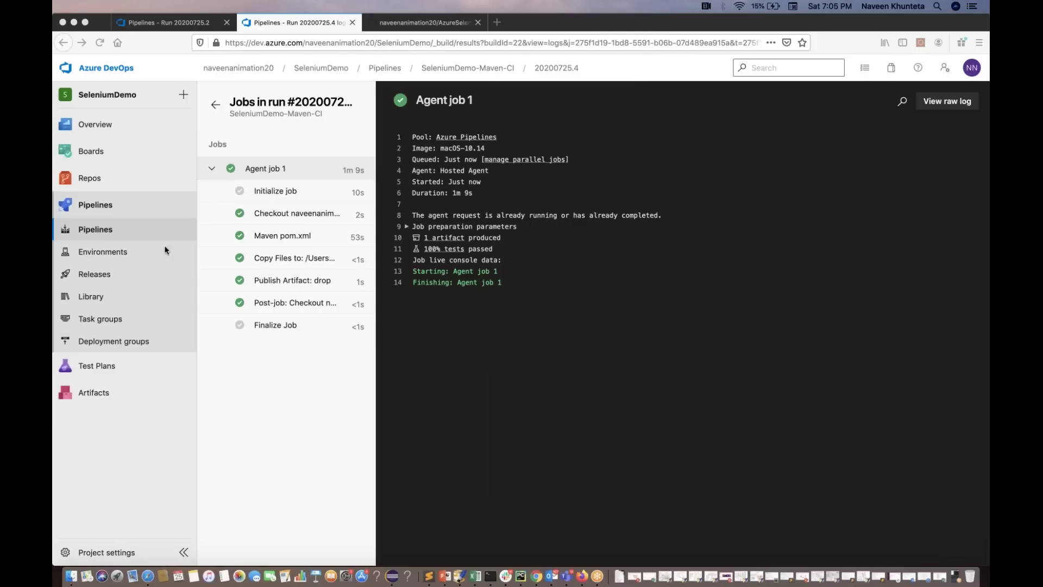
# Open run #20200725.4's test results and include Passed in the outcome filter
pyautogui.click(93, 208)
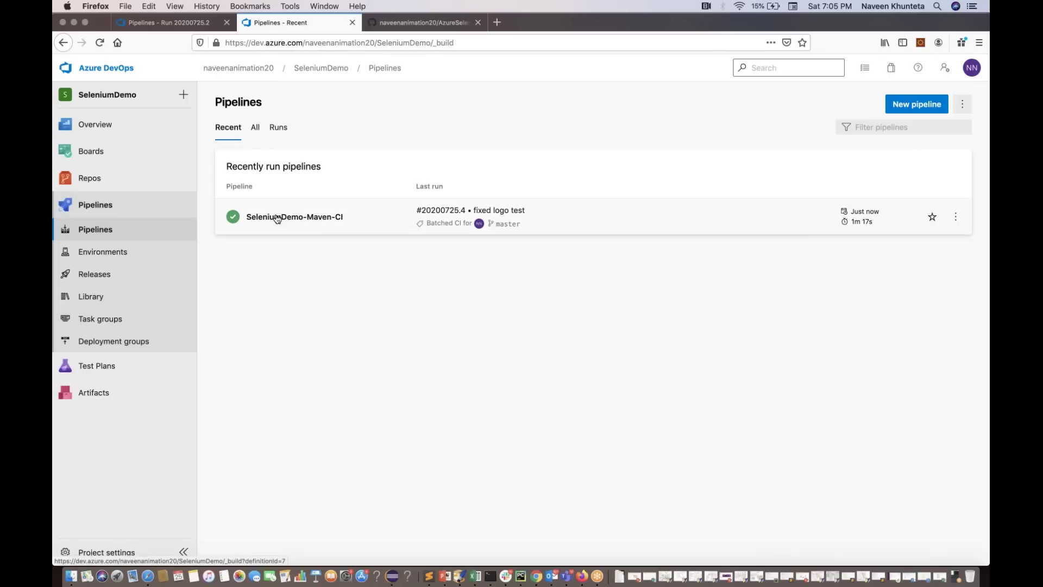
pyautogui.click(278, 218)
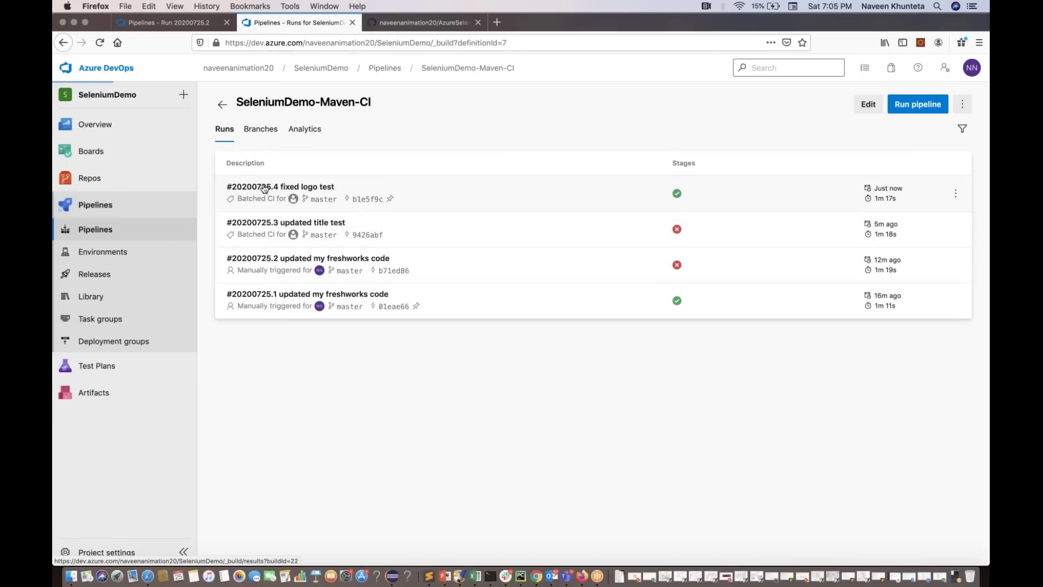
pyautogui.click(264, 189)
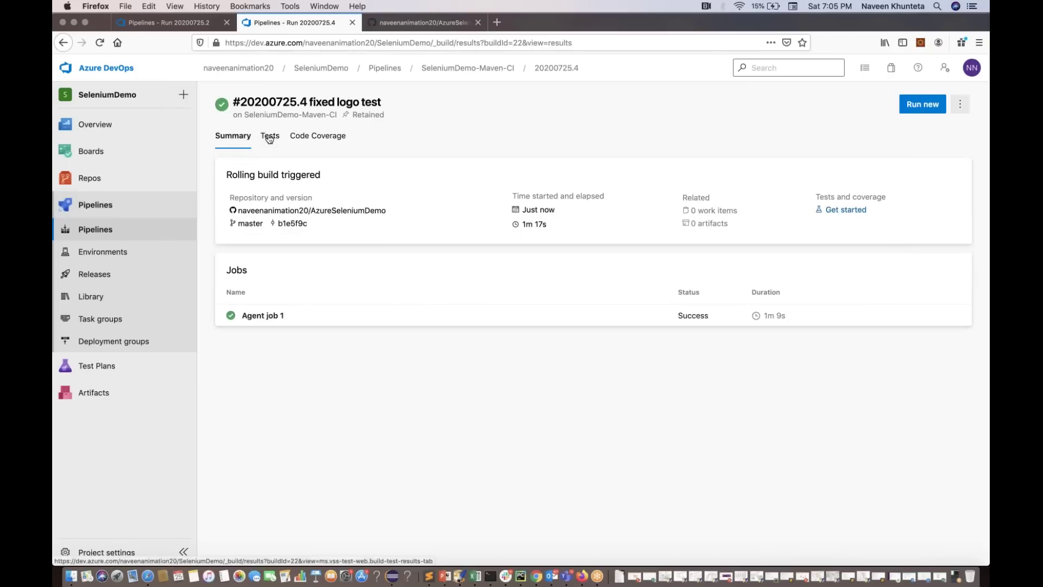
pyautogui.click(269, 138)
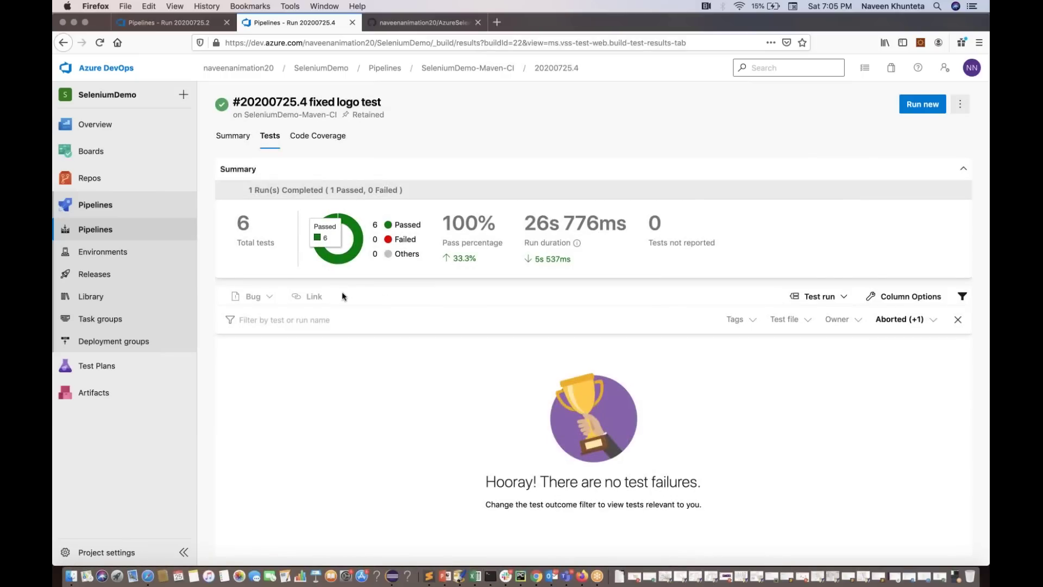
pyautogui.click(901, 319)
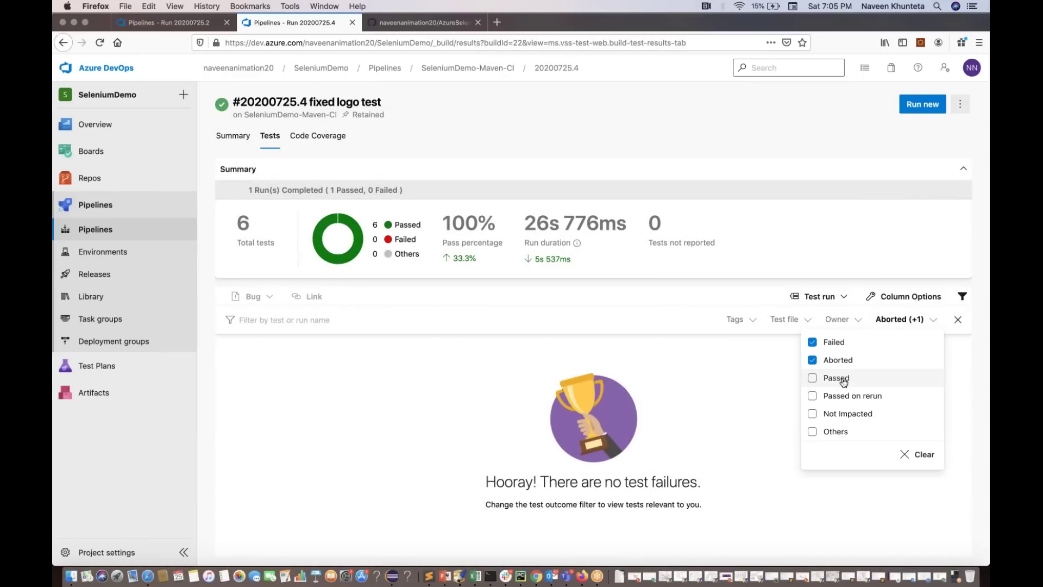
pyautogui.click(833, 379)
pyautogui.press('Escape')
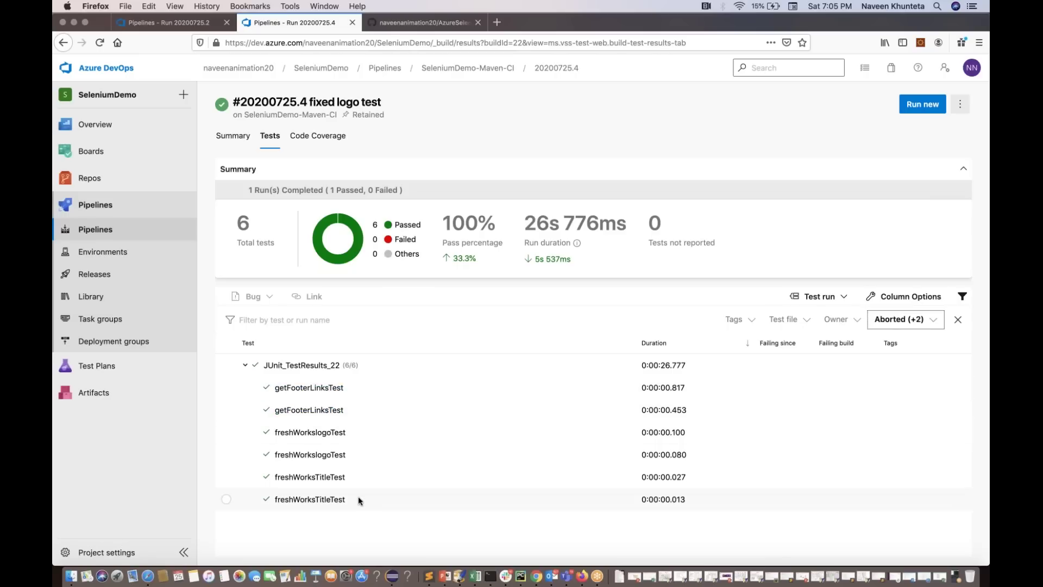
# Inspect the first getFooterLinksTest's details, then close the details panel
pyautogui.moveTo(309, 387); pyautogui.dragTo(359, 397)
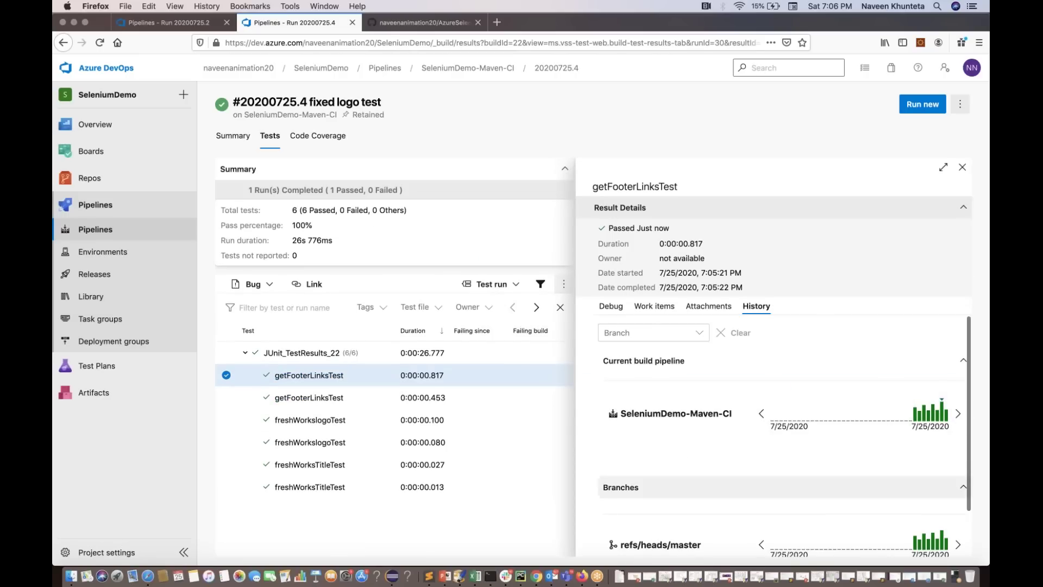
pyautogui.scroll(-2, 782, 435)
pyautogui.scroll(2, 783, 435)
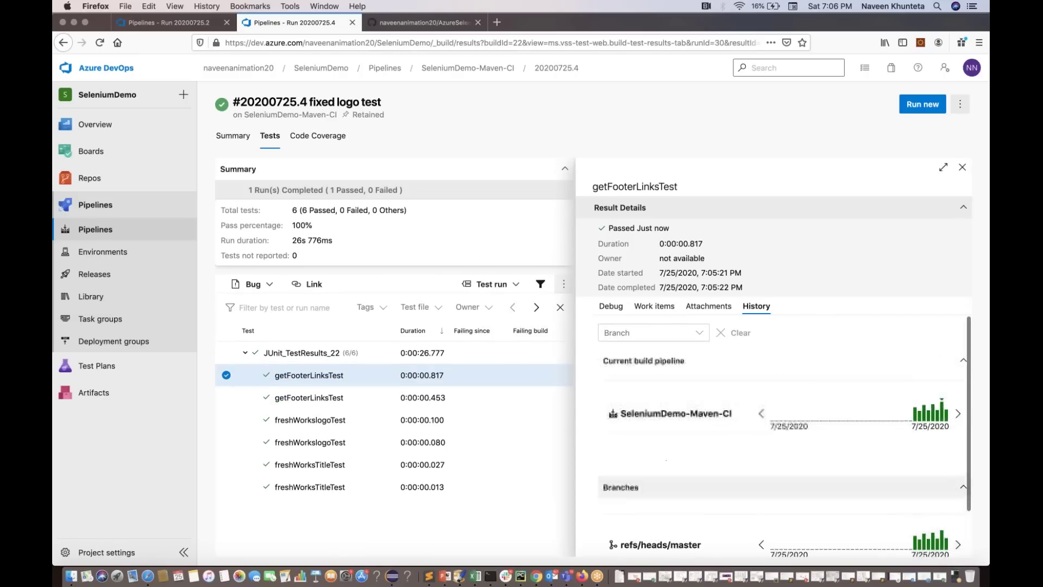
pyautogui.click(227, 376)
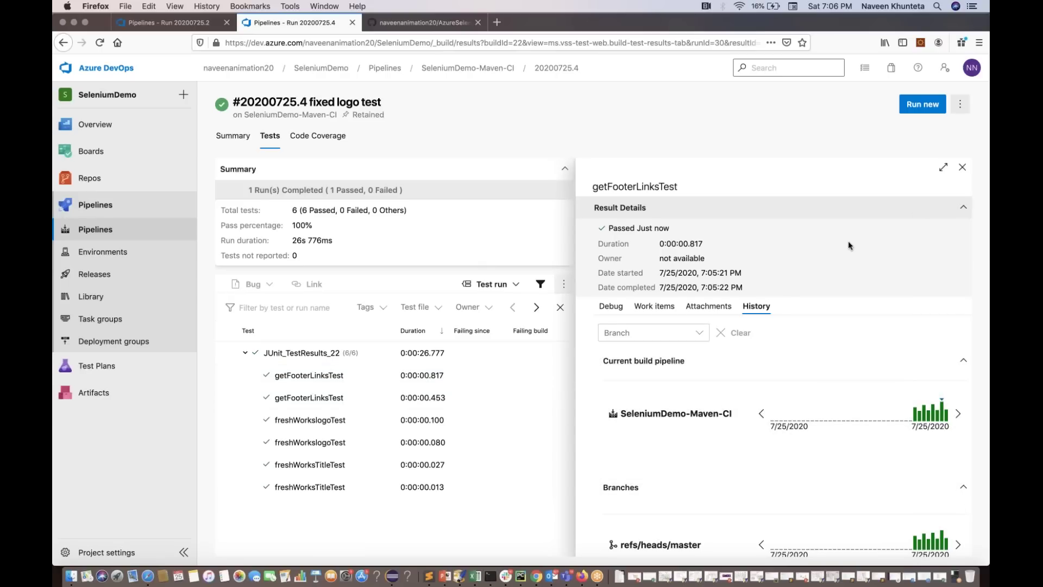
pyautogui.click(962, 170)
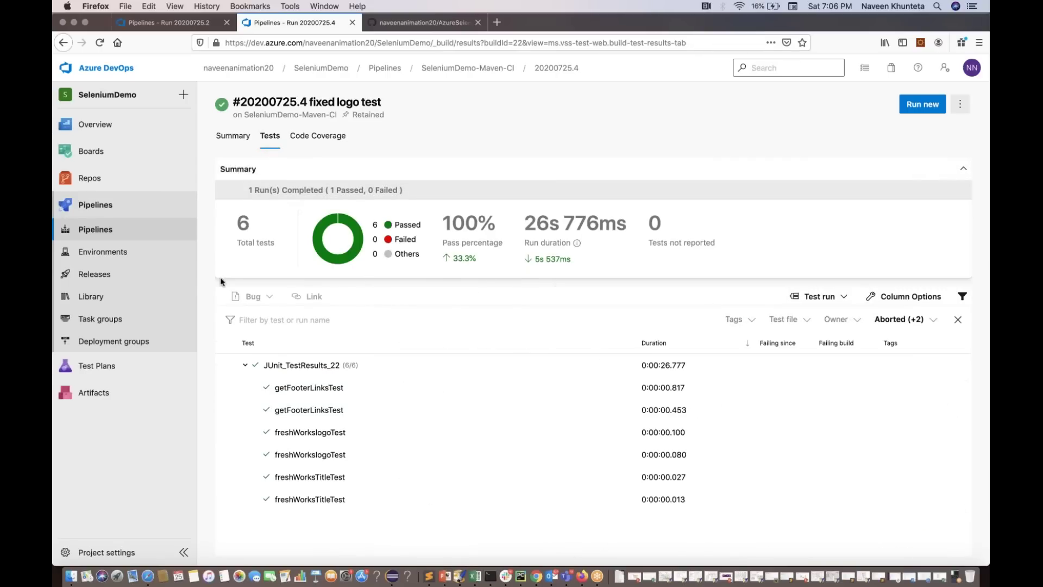
# Create a new release pipeline from the Empty job template and begin adding an artifact
pyautogui.click(104, 282)
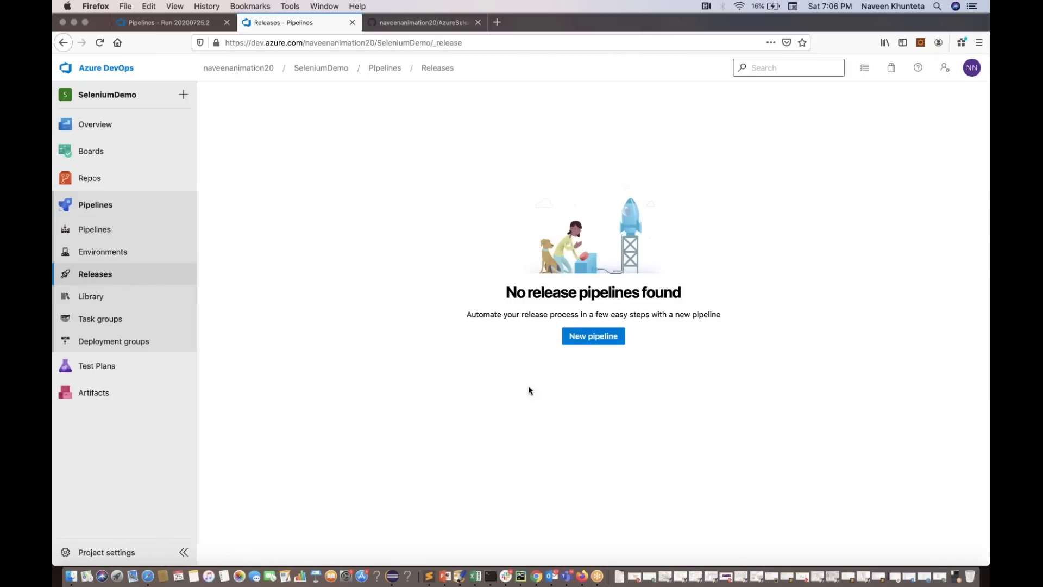
pyautogui.click(587, 336)
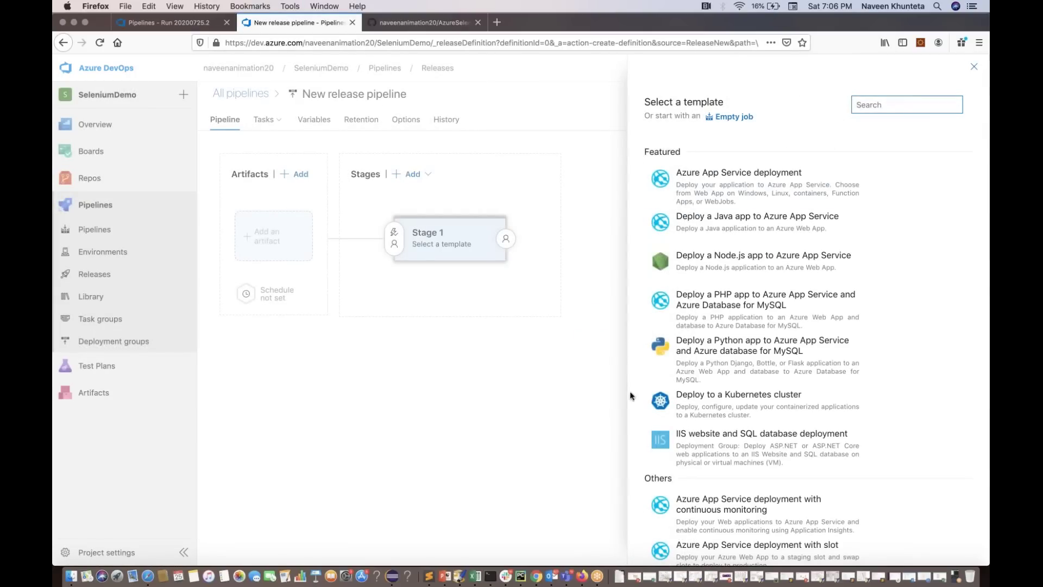
pyautogui.click(733, 117)
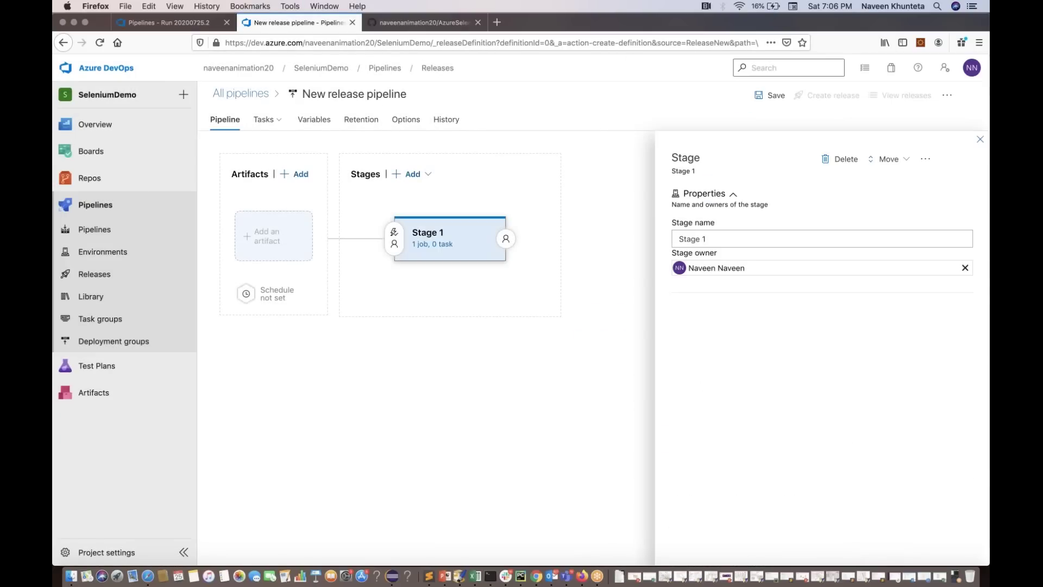
pyautogui.click(981, 141)
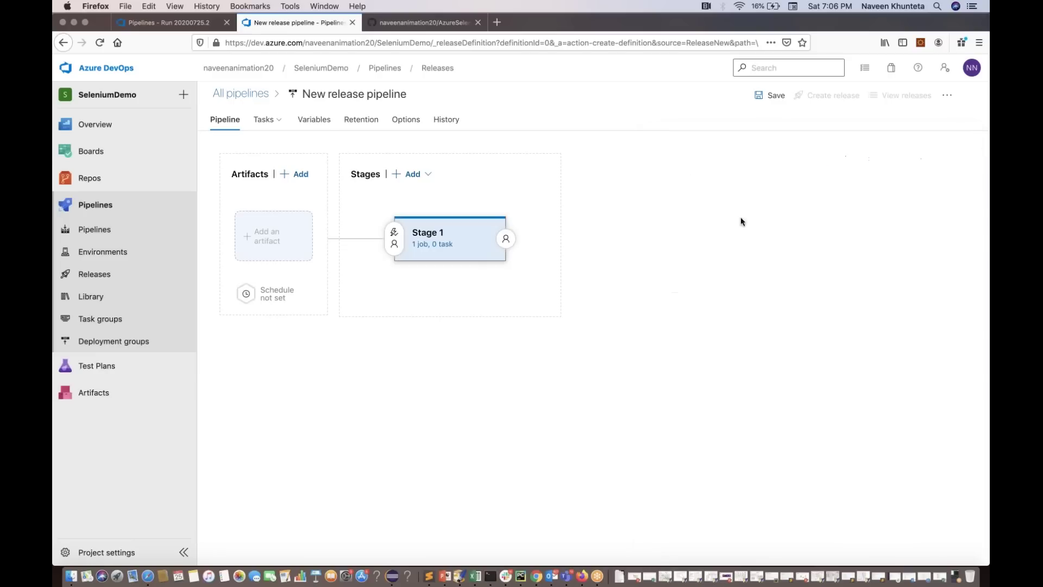
pyautogui.click(272, 250)
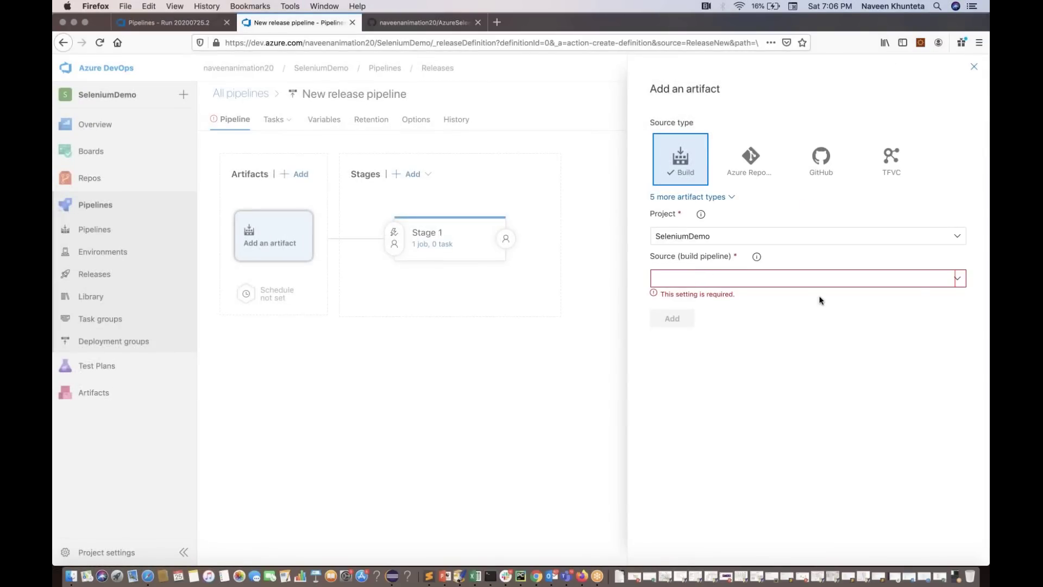
# Link the SeleniumDemo-Maven-CI build as the artifact, with Default version set to Latest
pyautogui.click(959, 280)
pyautogui.click(850, 297)
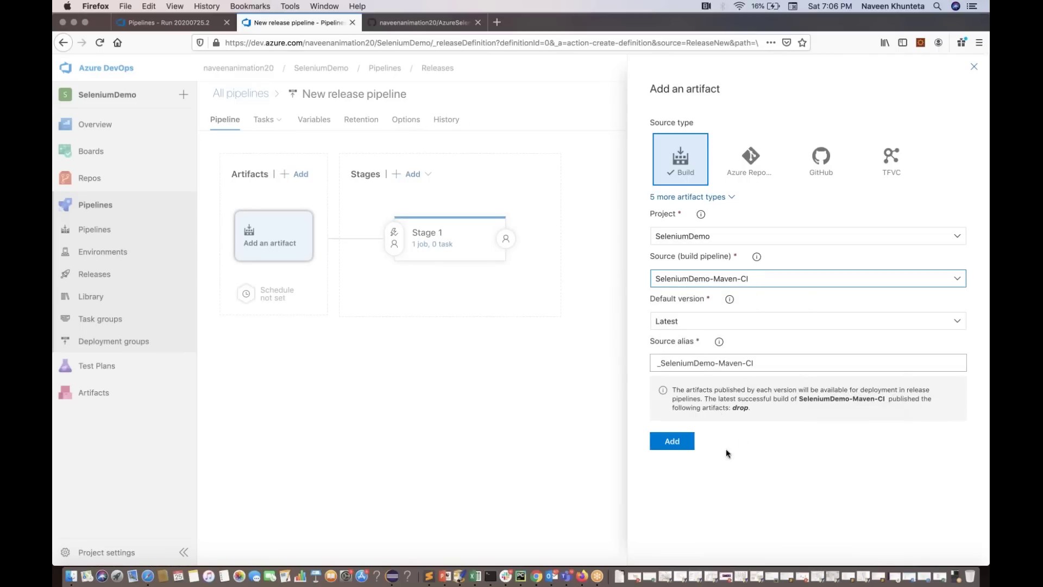
pyautogui.click(959, 323)
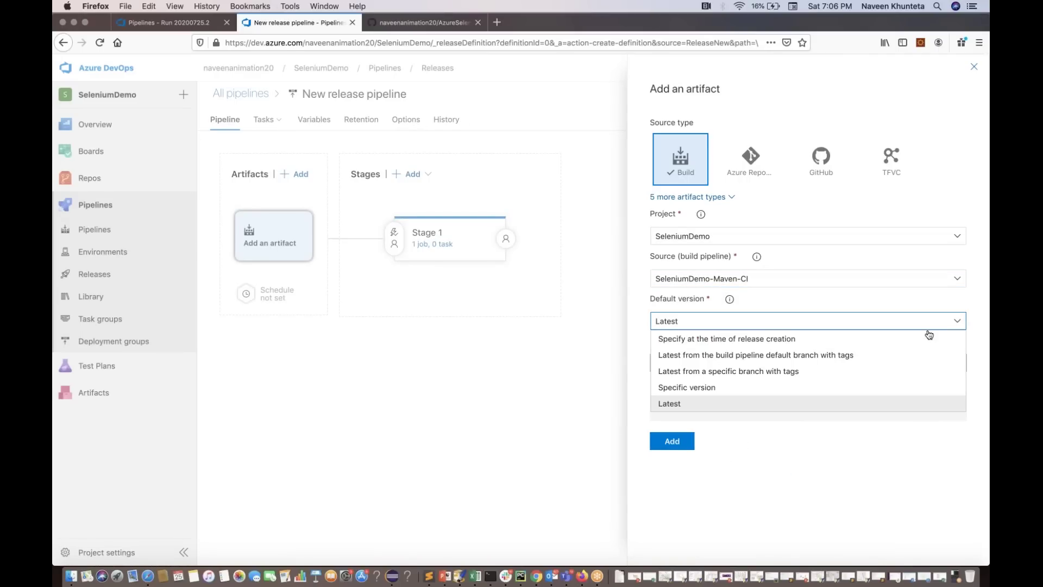
pyautogui.click(851, 358)
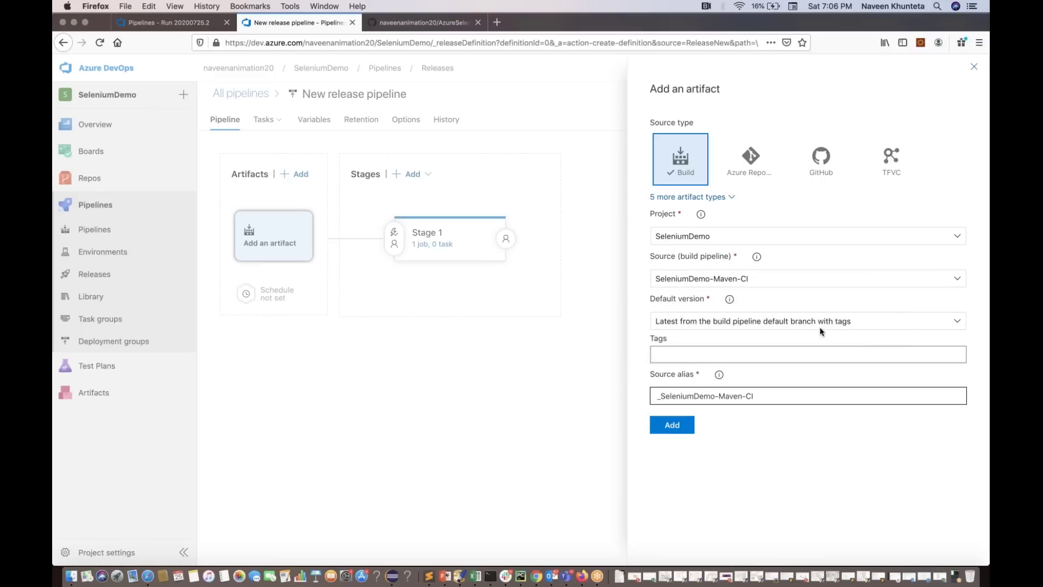
pyautogui.click(958, 325)
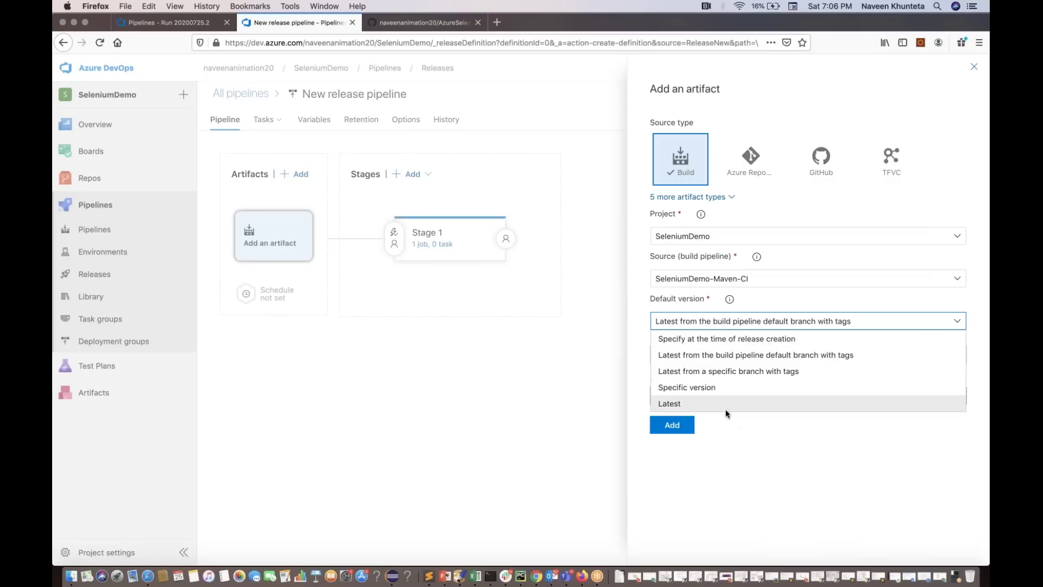
pyautogui.click(705, 403)
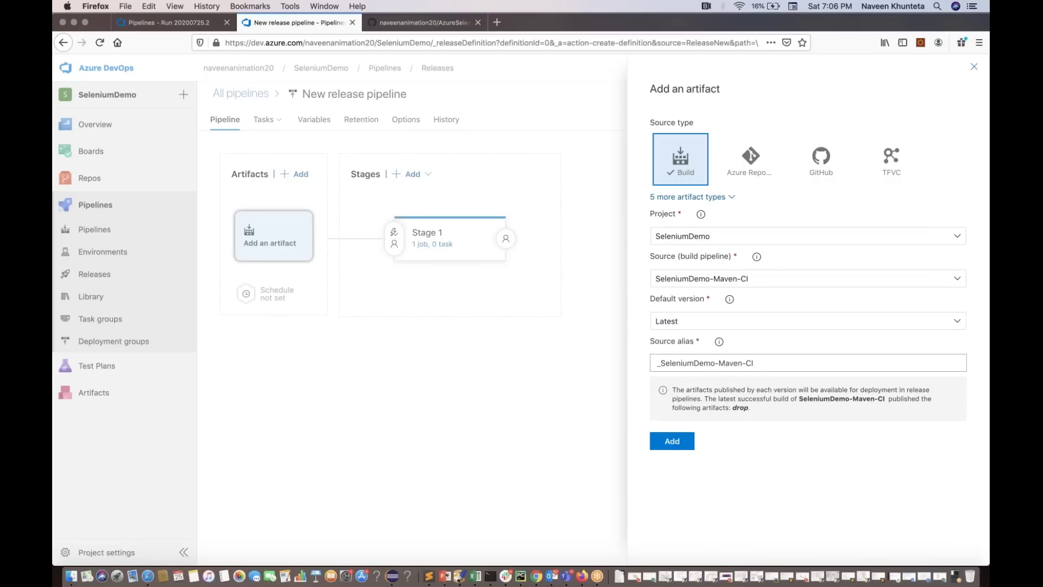
pyautogui.click(672, 441)
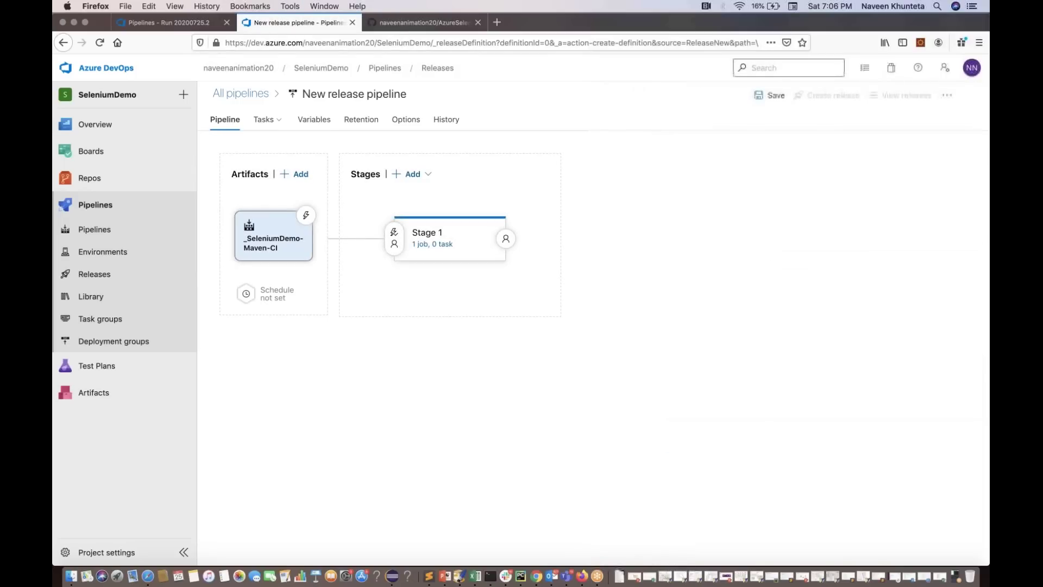
# Add Stage 2 after Stage 1 as an empty job
pyautogui.click(427, 276)
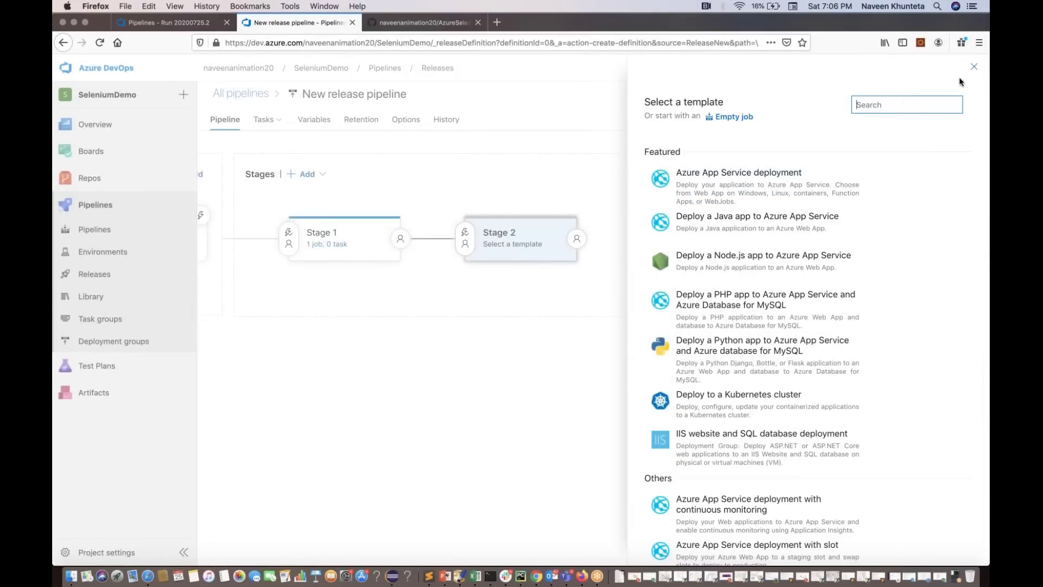
pyautogui.click(734, 116)
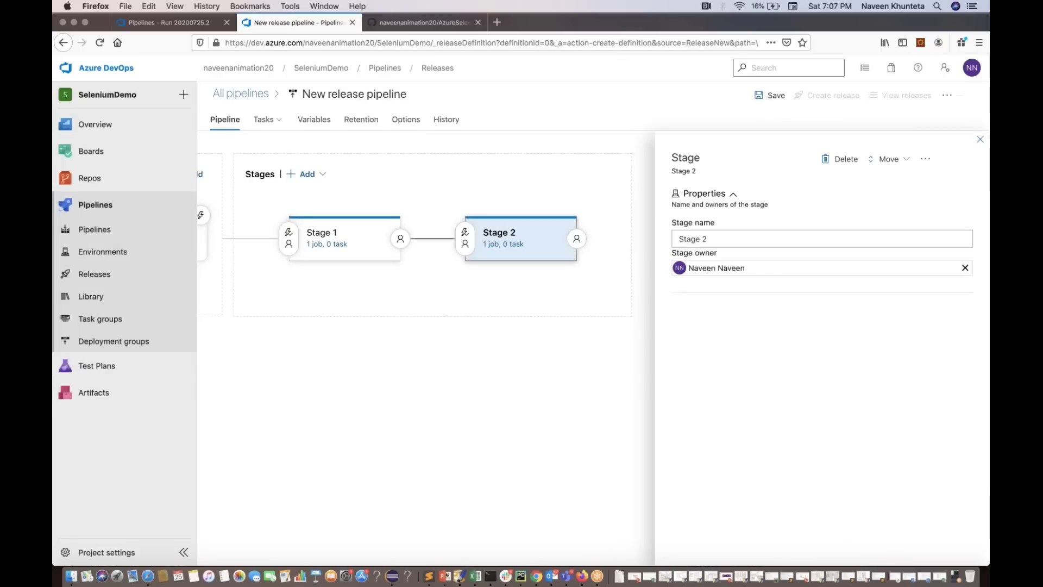
pyautogui.click(980, 139)
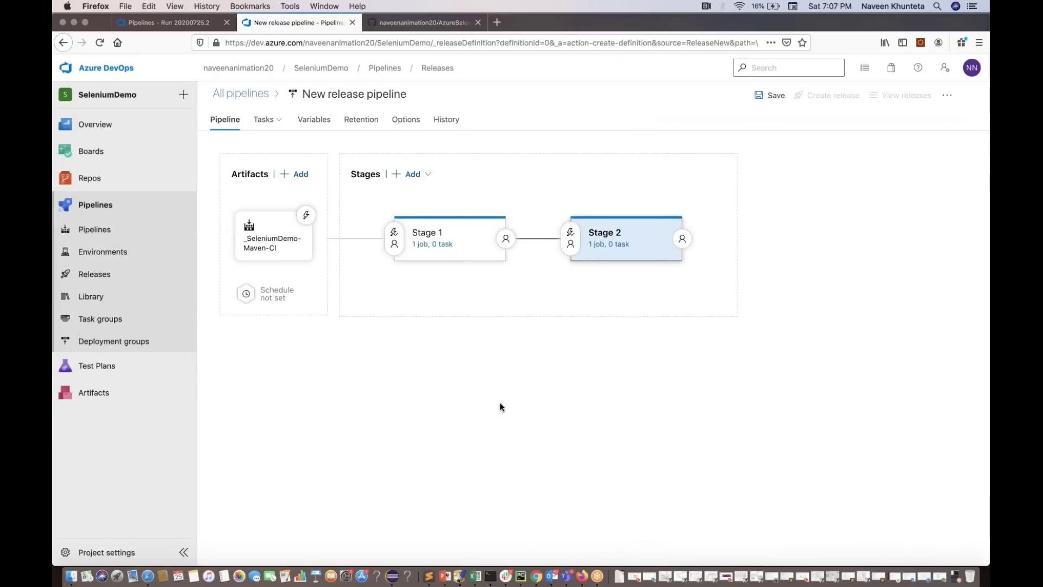
# Discard the stray Stage 3 and add Stage 4 as an empty job branching from Stage 1
pyautogui.click(436, 276)
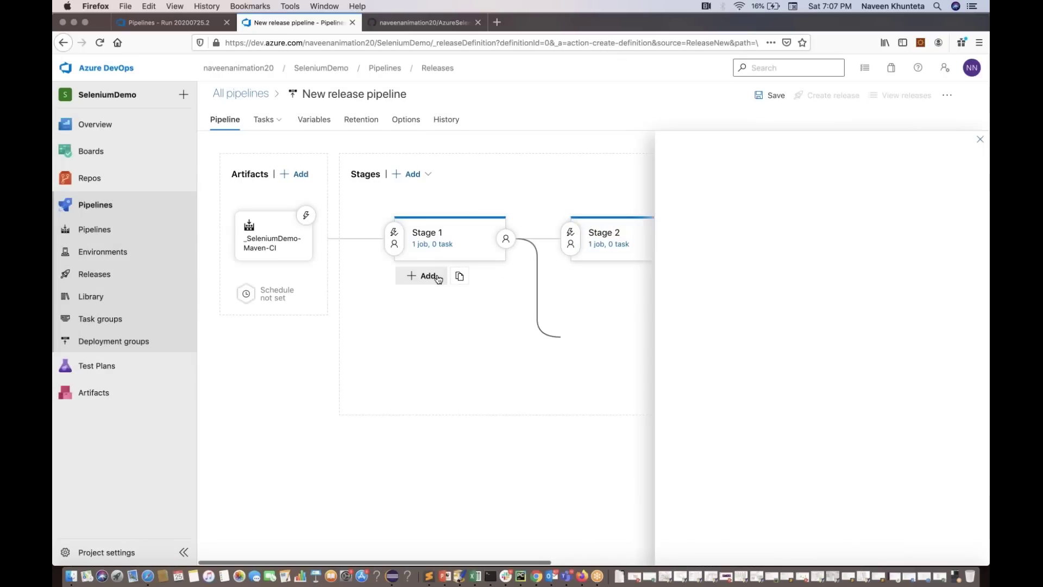
pyautogui.click(361, 340)
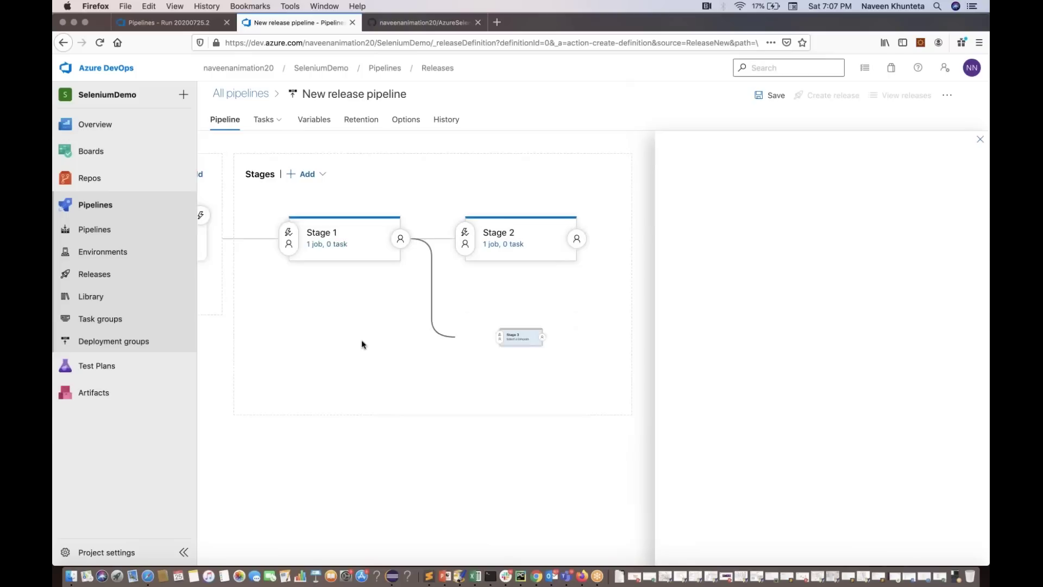
pyautogui.click(437, 276)
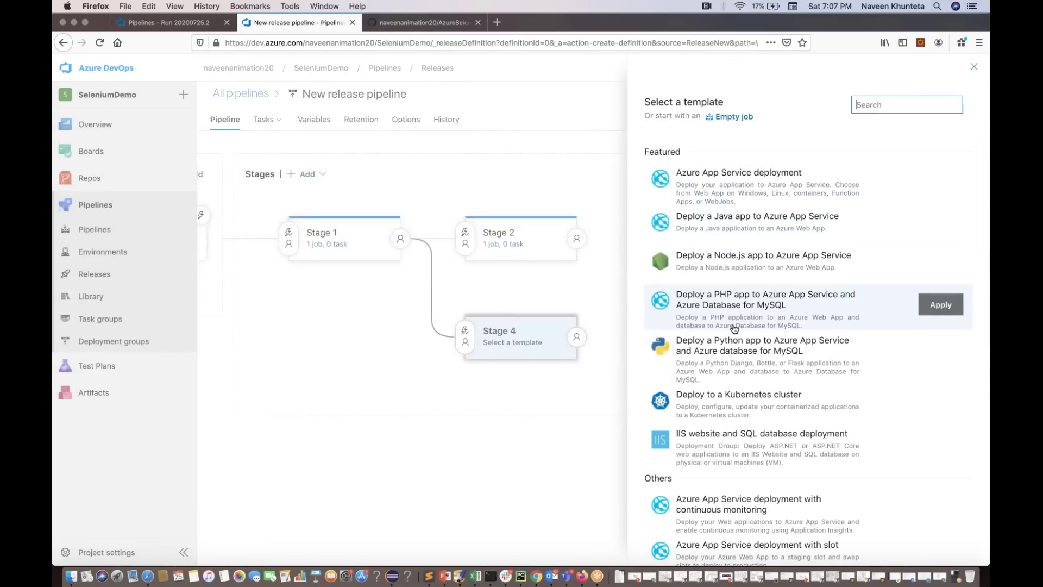
pyautogui.scroll(-10, 734, 329)
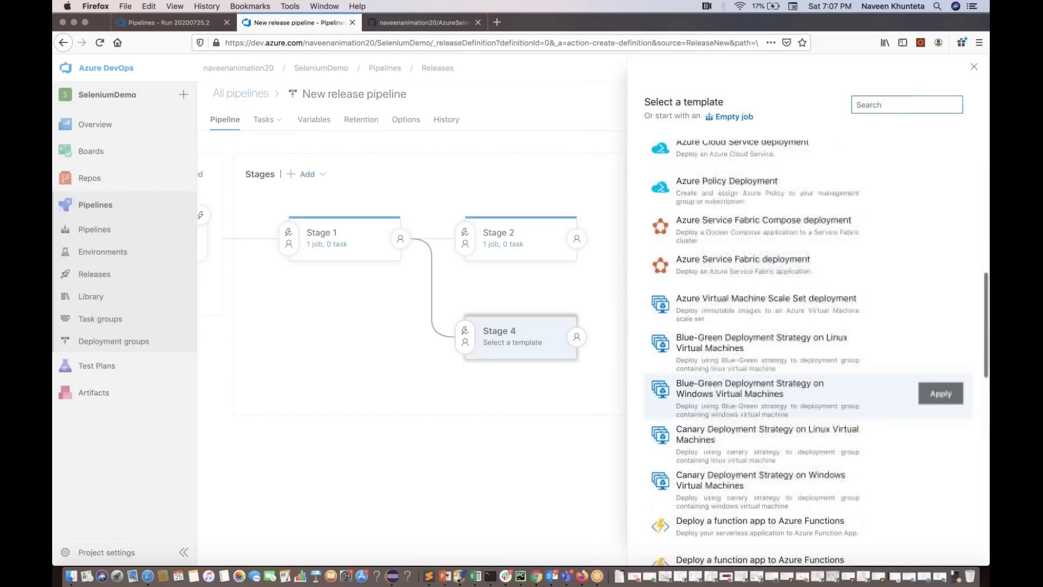
pyautogui.scroll(-10, 804, 380)
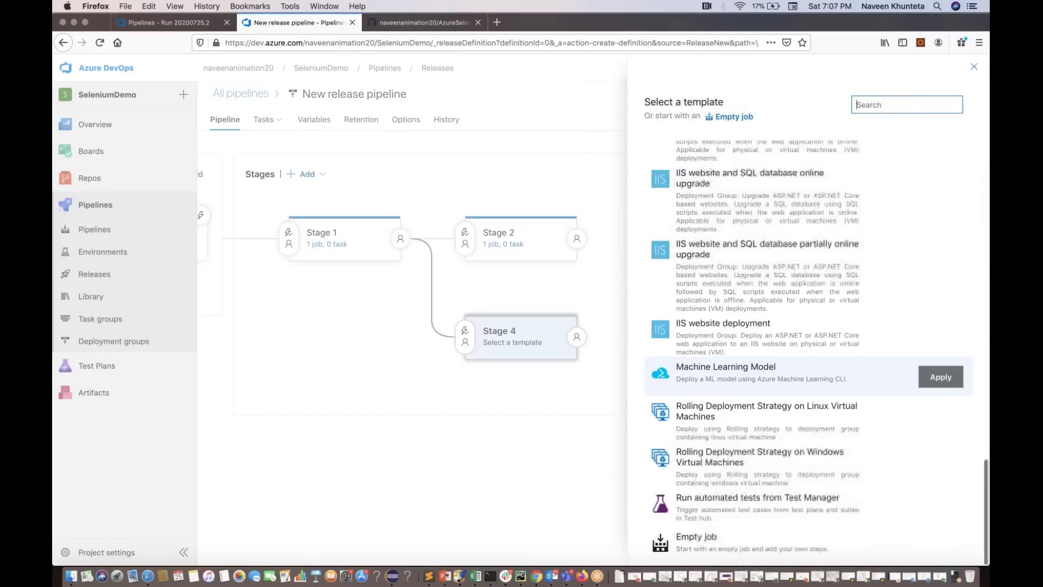
pyautogui.click(927, 557)
pyautogui.click(926, 554)
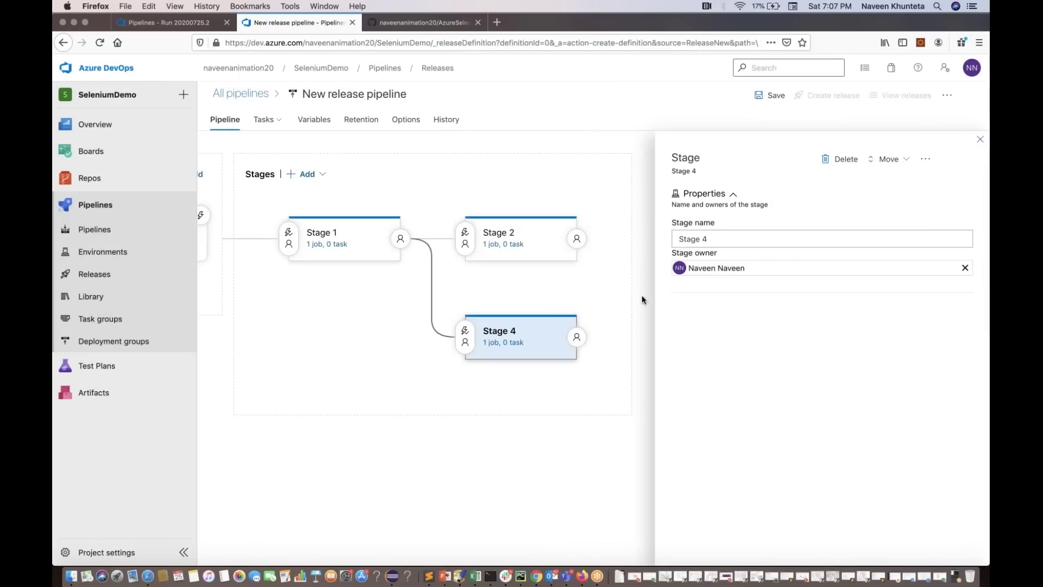
# Delete Stage 2 and Stage 4, leaving Stage 1 with its pre-deployment conditions shown
pyautogui.click(978, 139)
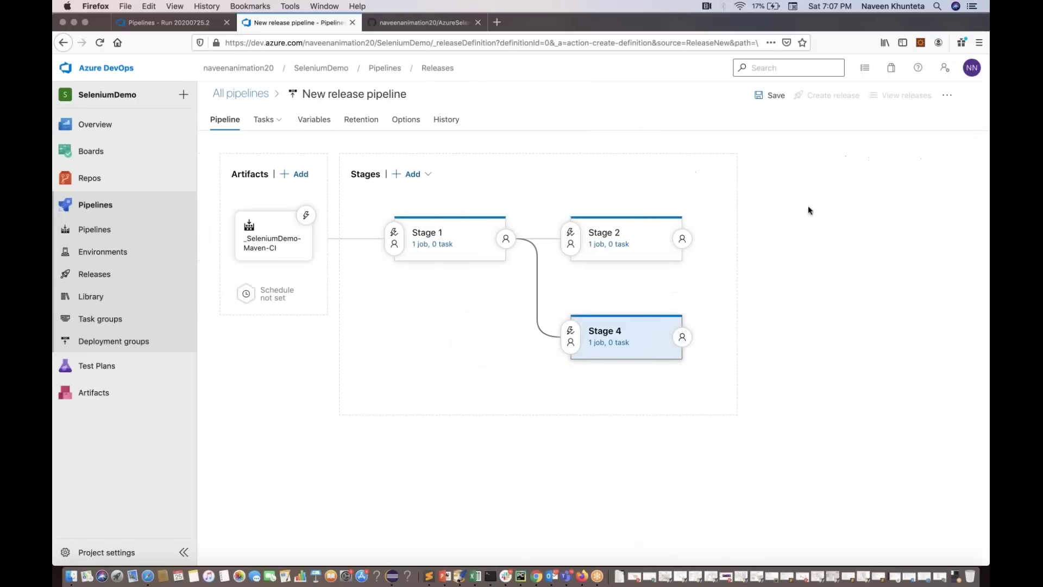
pyautogui.click(628, 231)
pyautogui.click(839, 158)
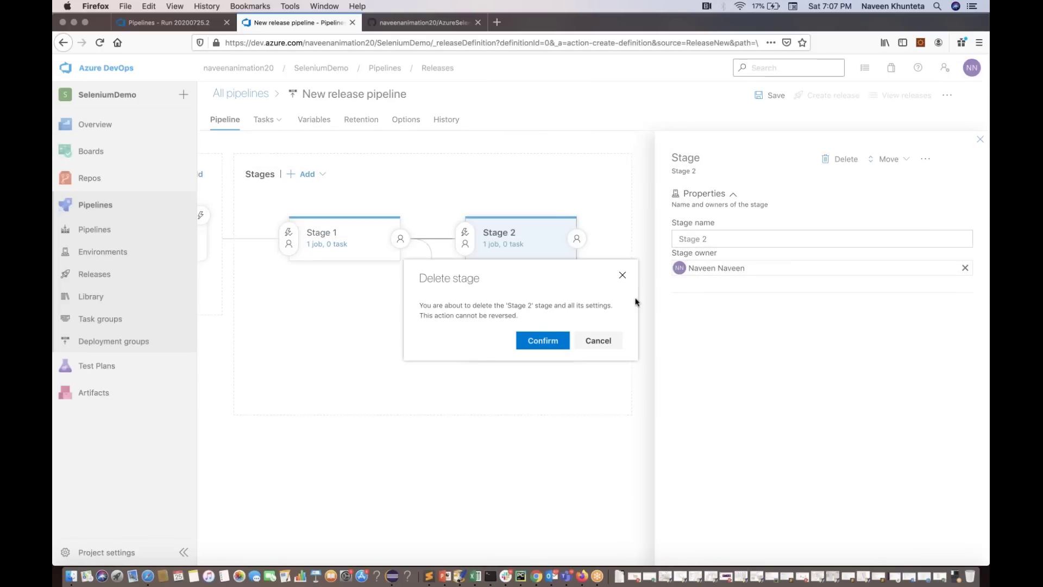
pyautogui.click(557, 343)
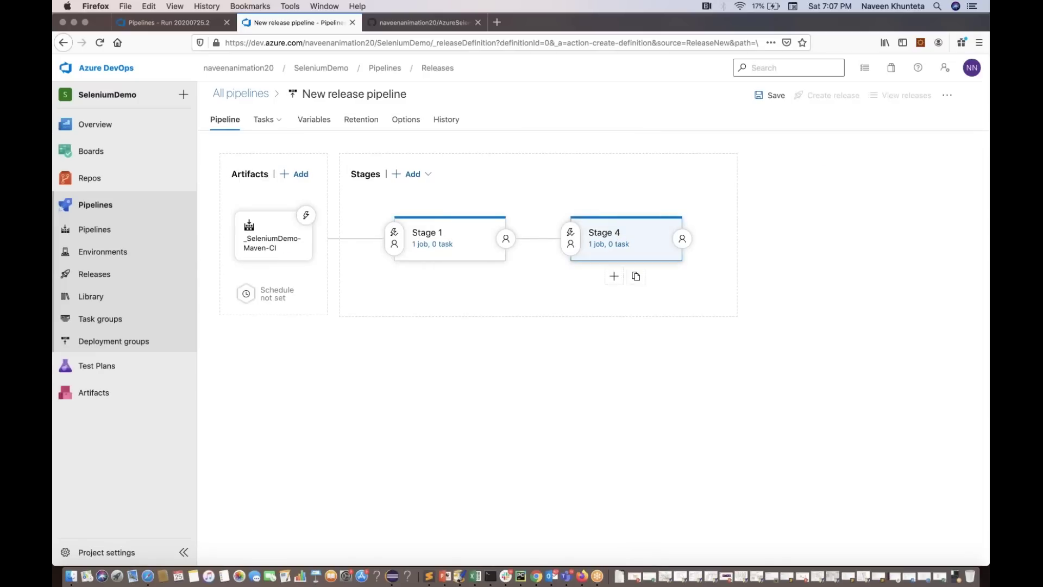
pyautogui.click(614, 235)
pyautogui.click(836, 159)
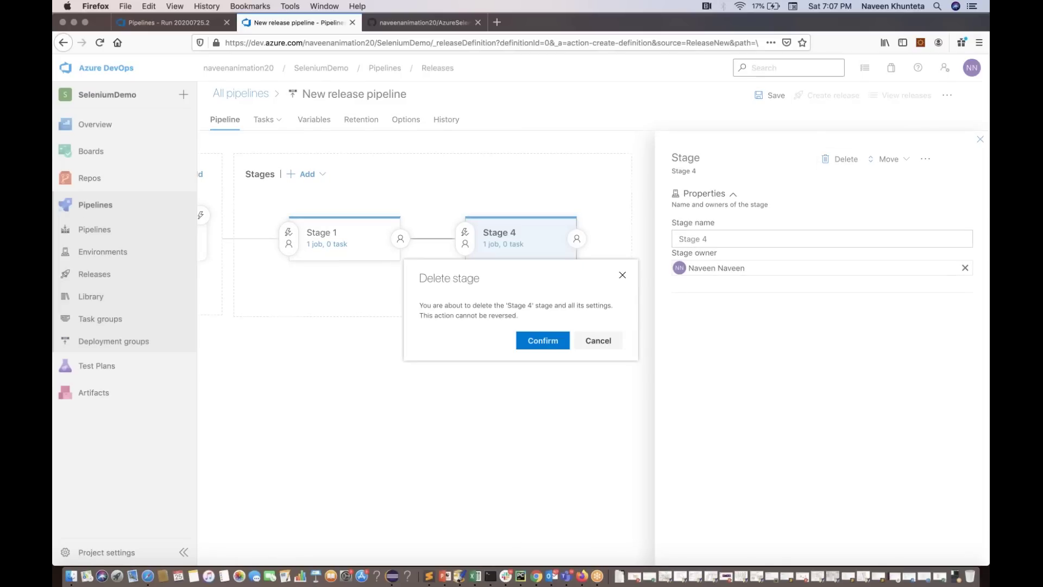
pyautogui.click(546, 346)
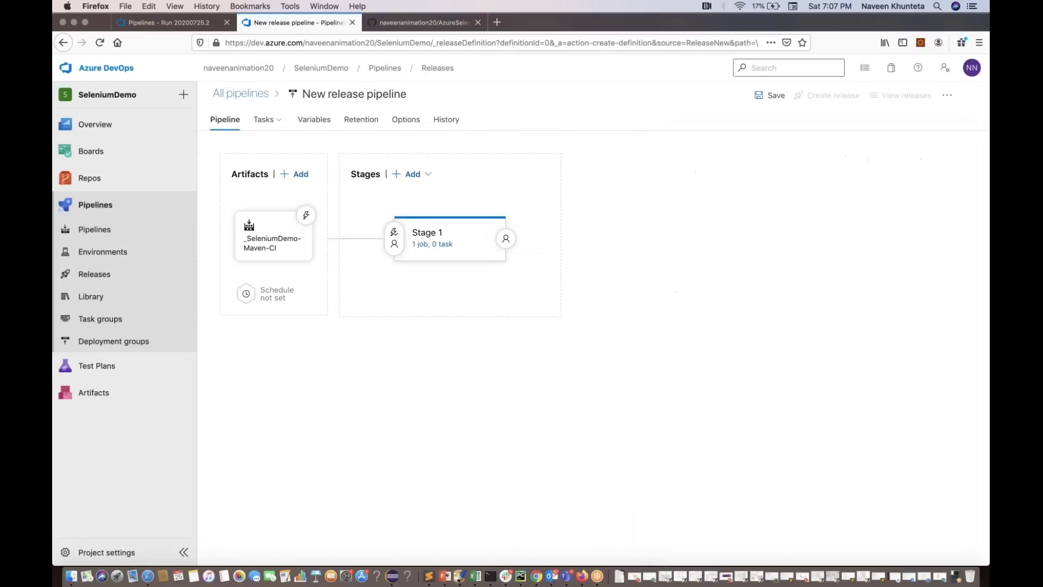
pyautogui.click(394, 237)
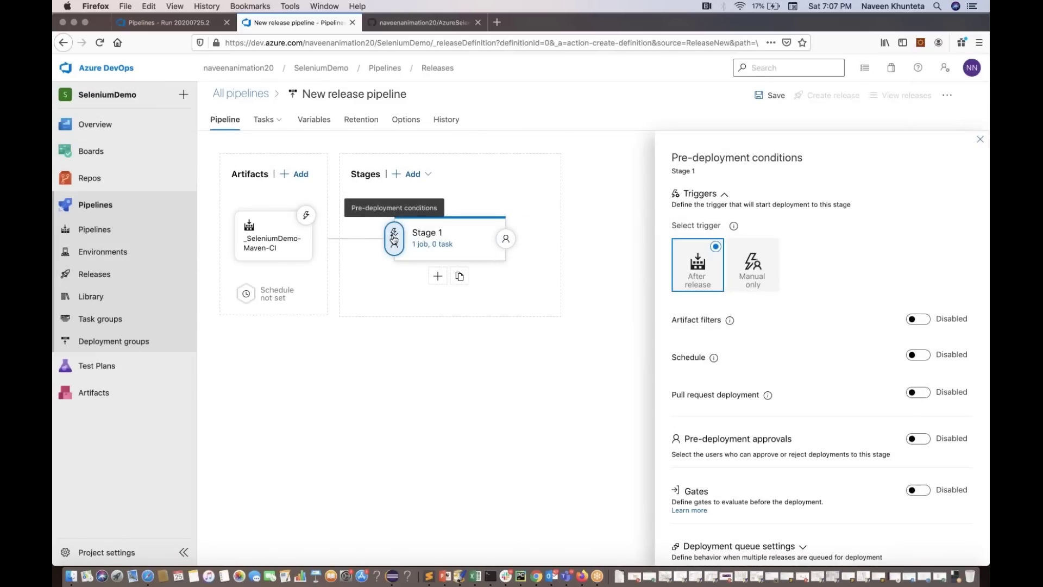
# Open Stage 1's agent job tasks and browse the Add tasks list down to Maven
pyautogui.click(269, 120)
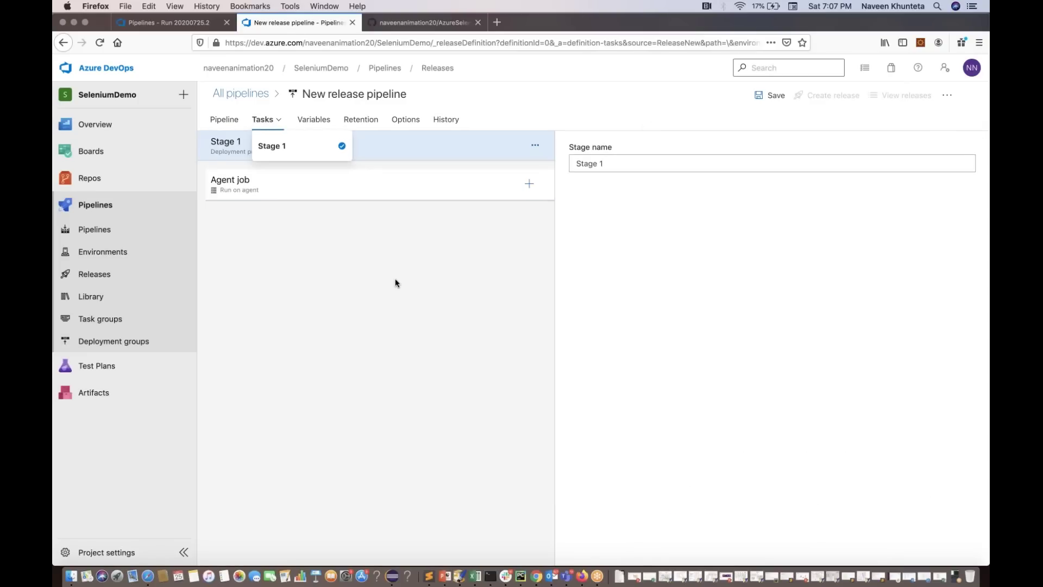
pyautogui.click(395, 279)
pyautogui.click(532, 188)
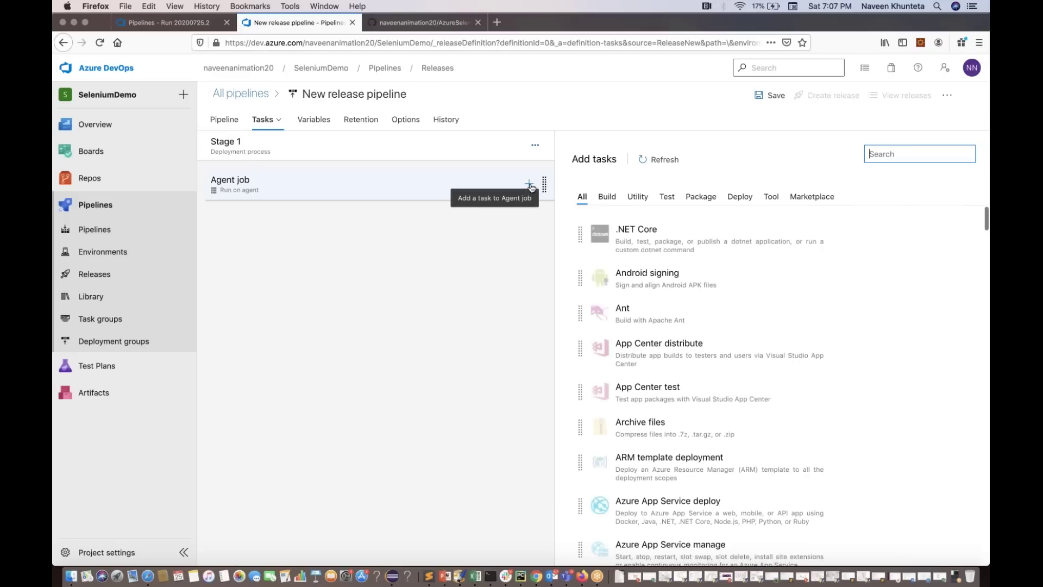
pyautogui.scroll(-5, 712, 325)
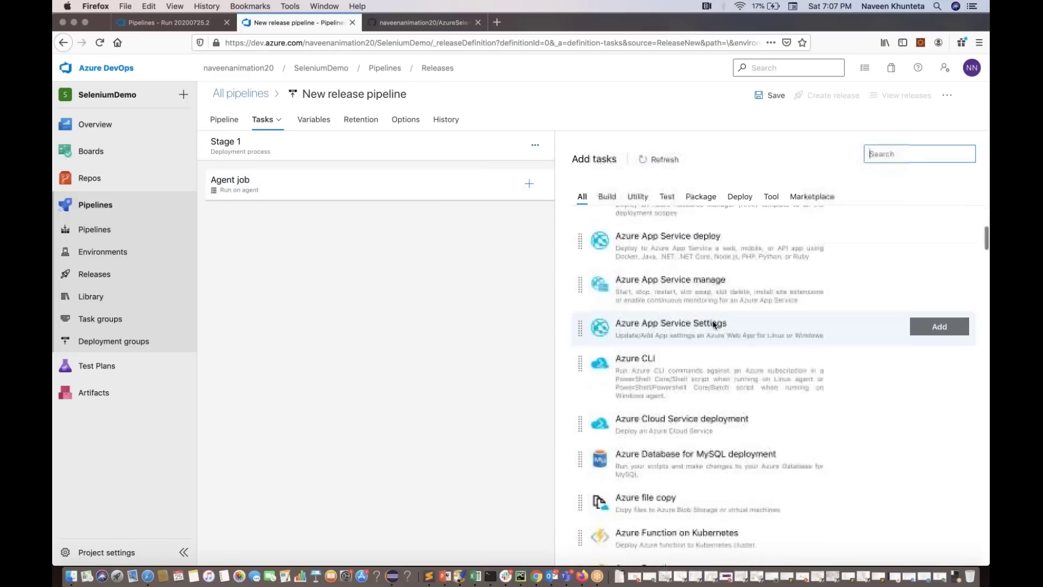
pyautogui.scroll(-8, 714, 325)
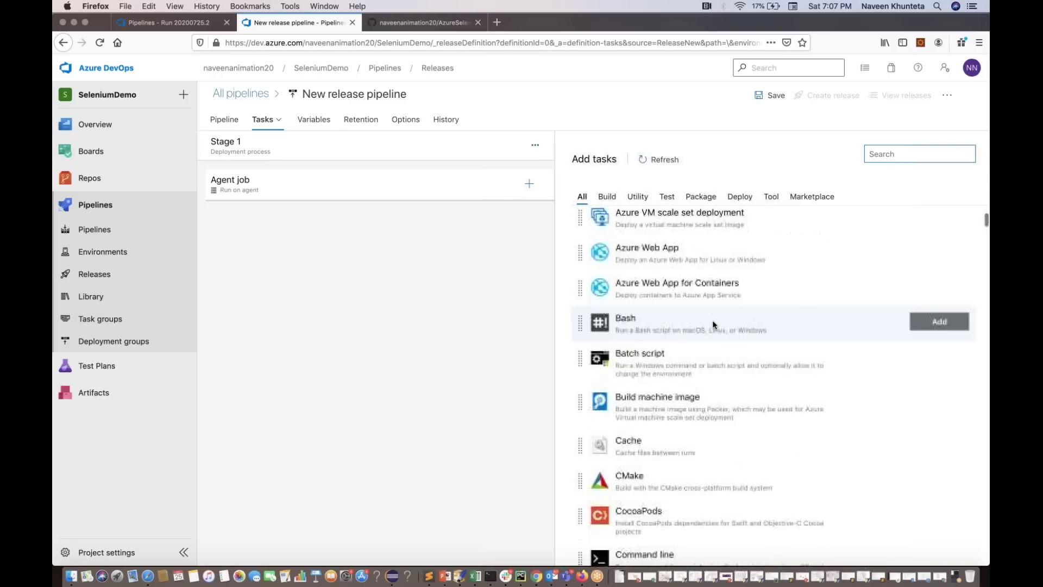
pyautogui.scroll(-10, 713, 324)
pyautogui.scroll(-10, 714, 325)
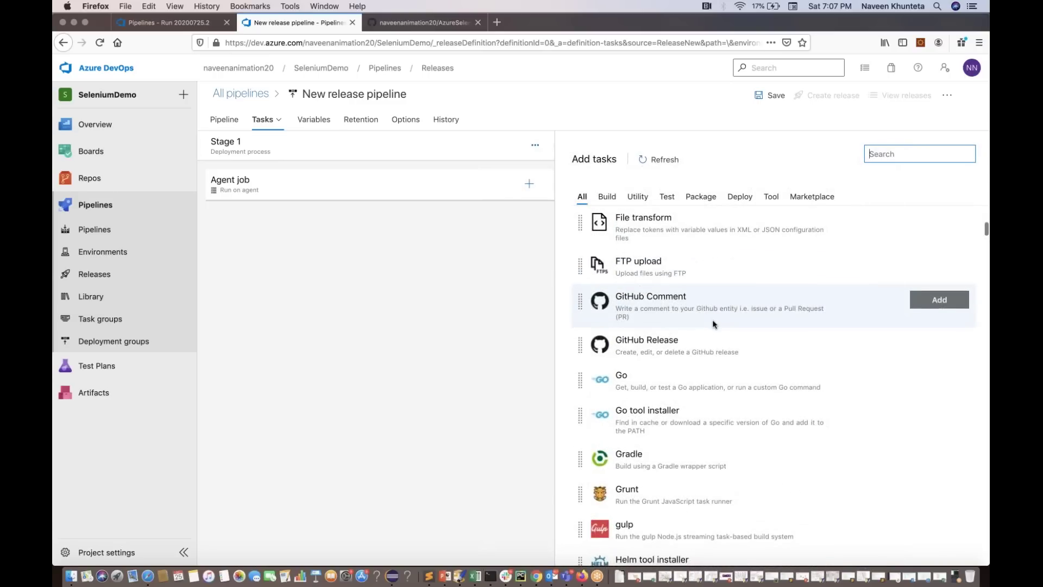
pyautogui.scroll(-15, 713, 324)
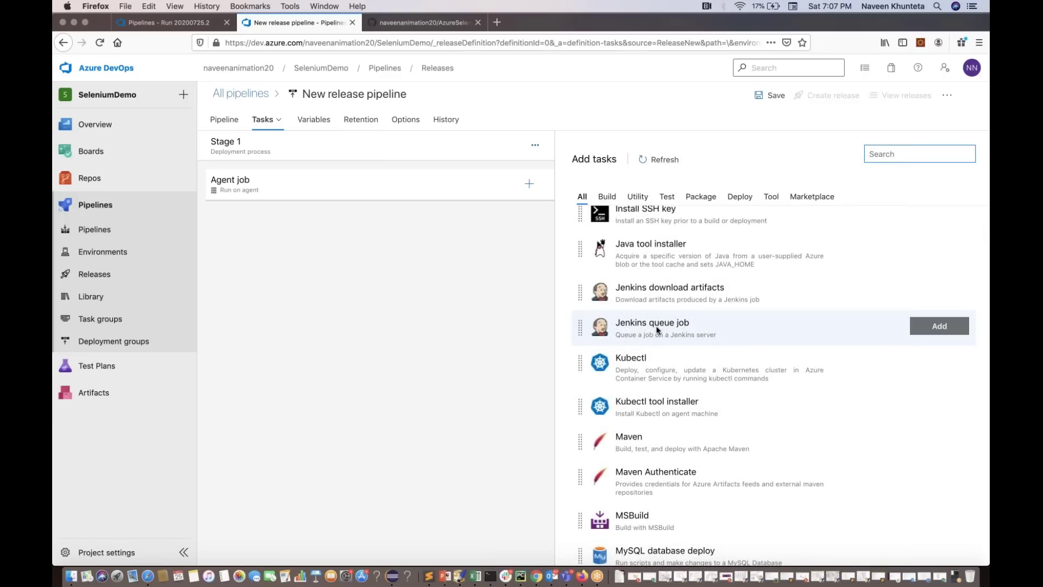
pyautogui.scroll(-5, 657, 329)
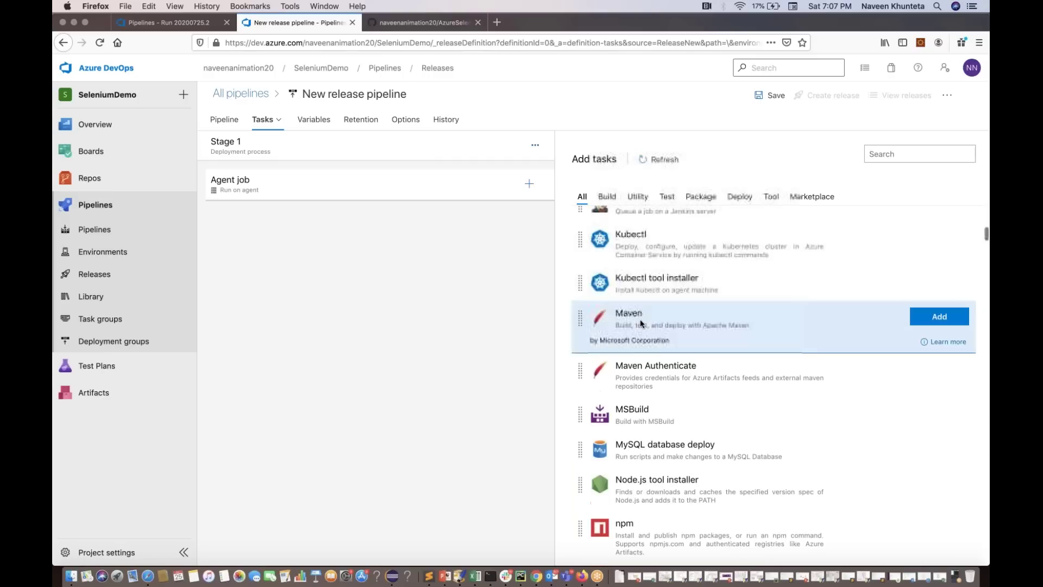
# Add the Maven task and review the Maven pom.xml settings with goal package
pyautogui.click(930, 318)
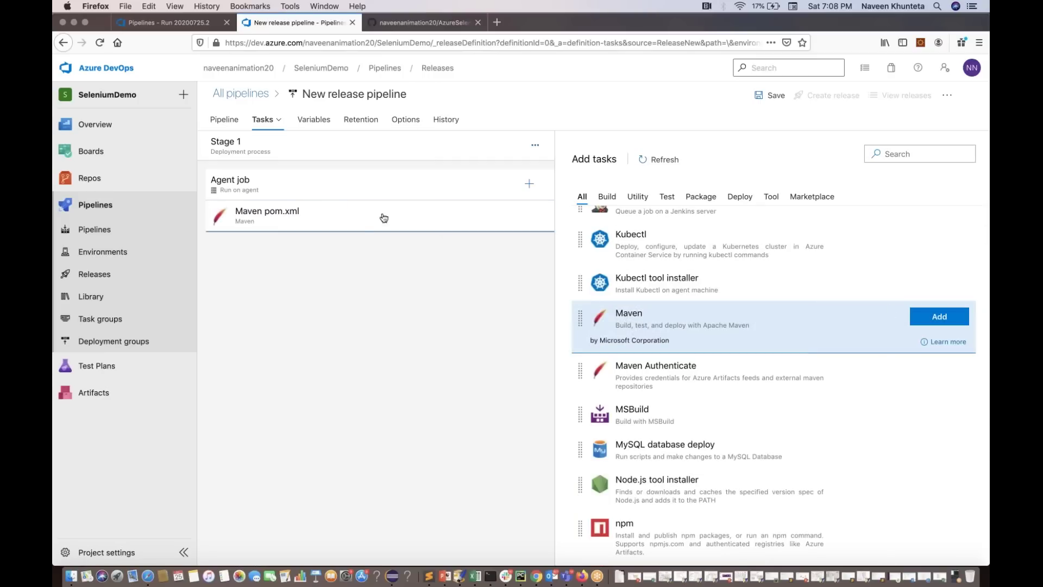
pyautogui.click(348, 223)
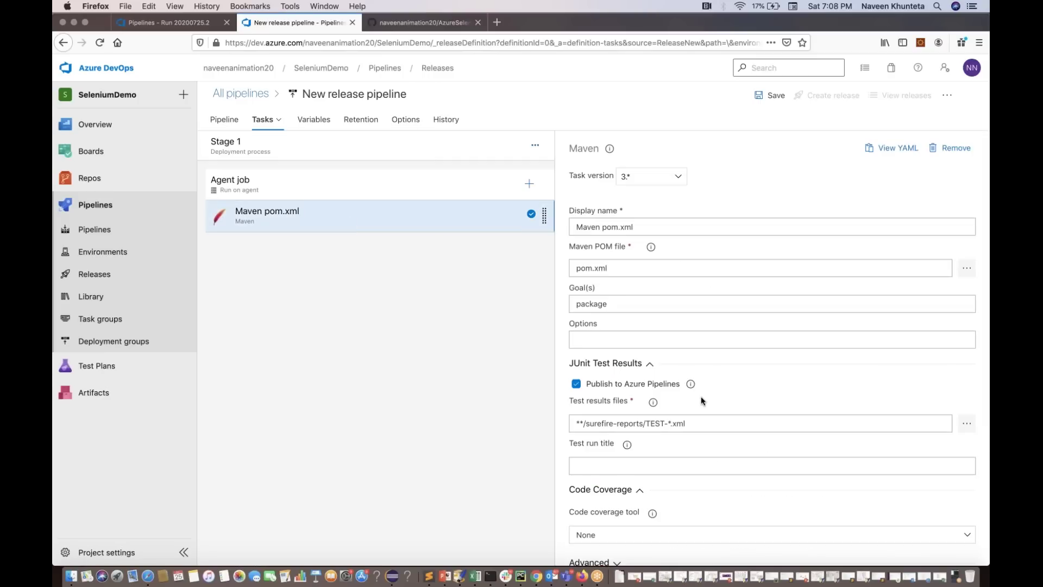
pyautogui.scroll(-1, 700, 401)
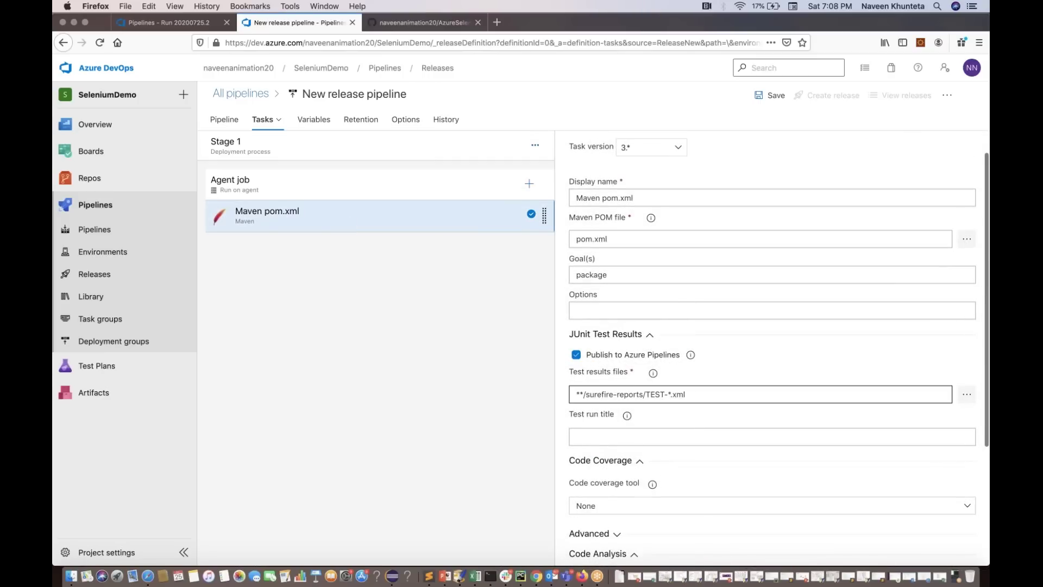
pyautogui.scroll(-5, 760, 394)
pyautogui.scroll(6, 771, 348)
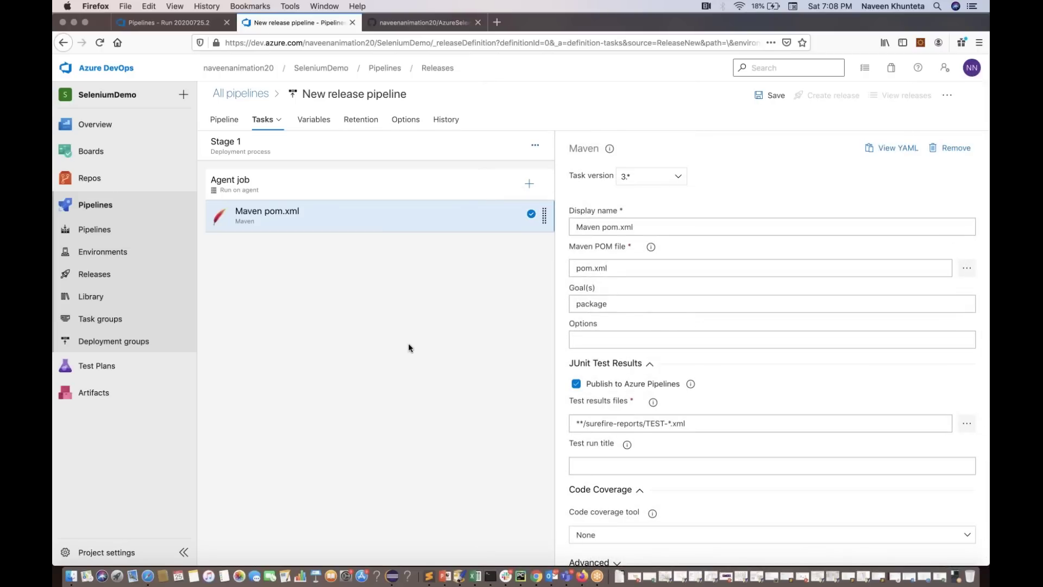
# Save the release pipeline and show Stage 1's pre-deployment conditions on the Pipeline overview
pyautogui.click(771, 95)
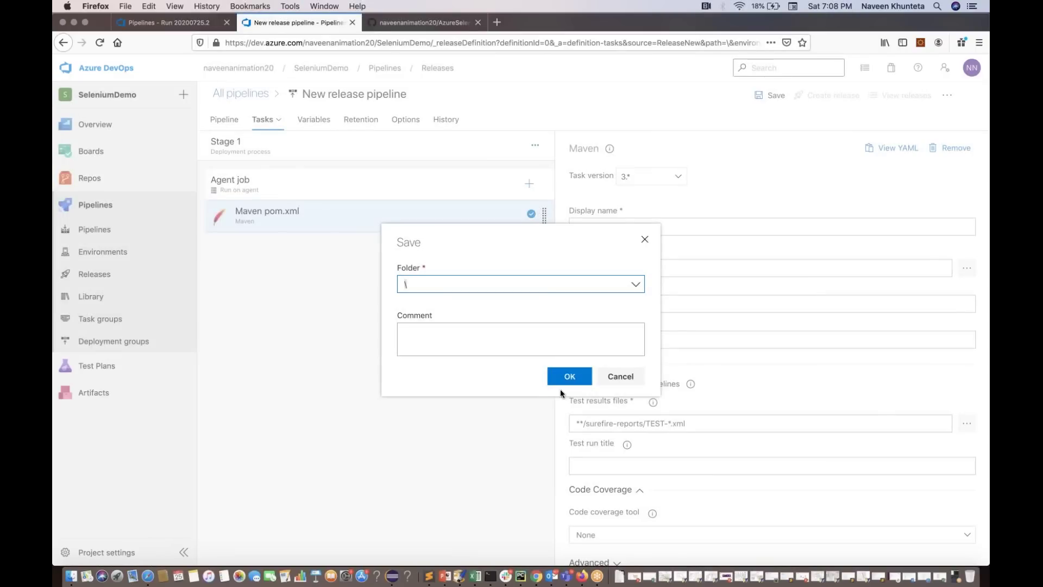
pyautogui.click(565, 377)
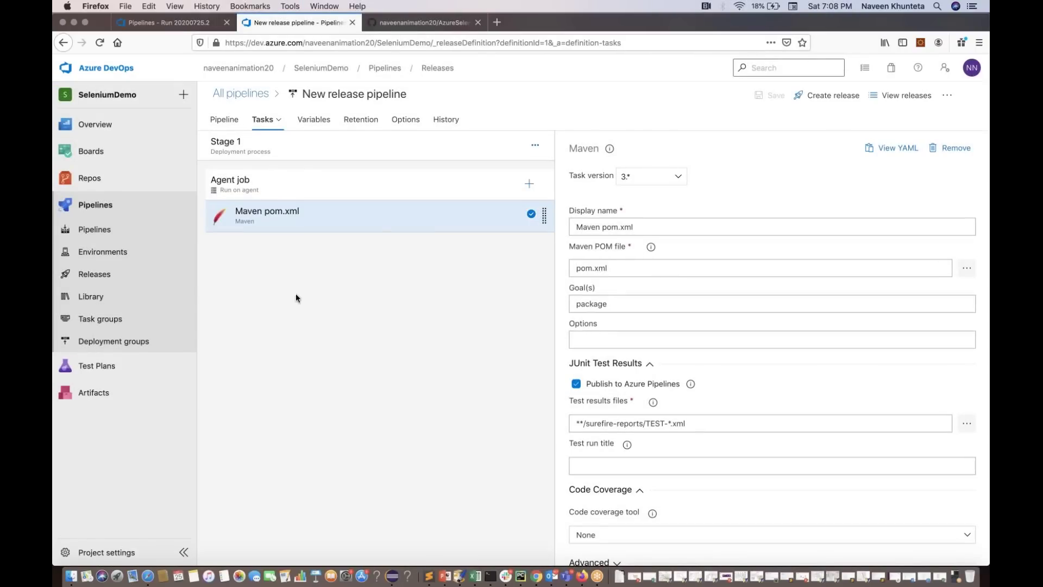
pyautogui.click(223, 121)
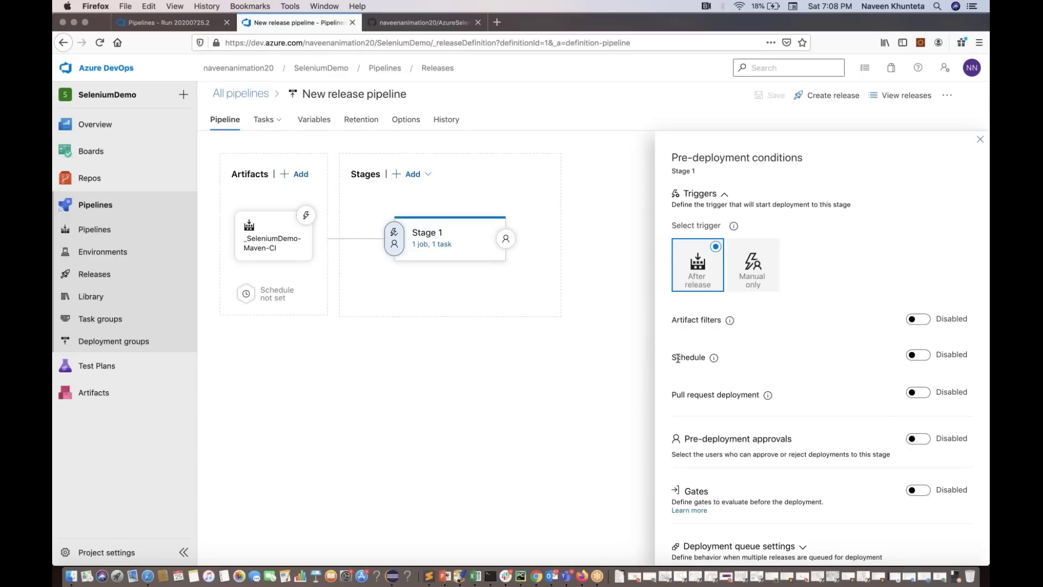
# Schedule Stage 1 for Monday–Friday at 3:00 UTC and enable pull request deployment
pyautogui.click(912, 355)
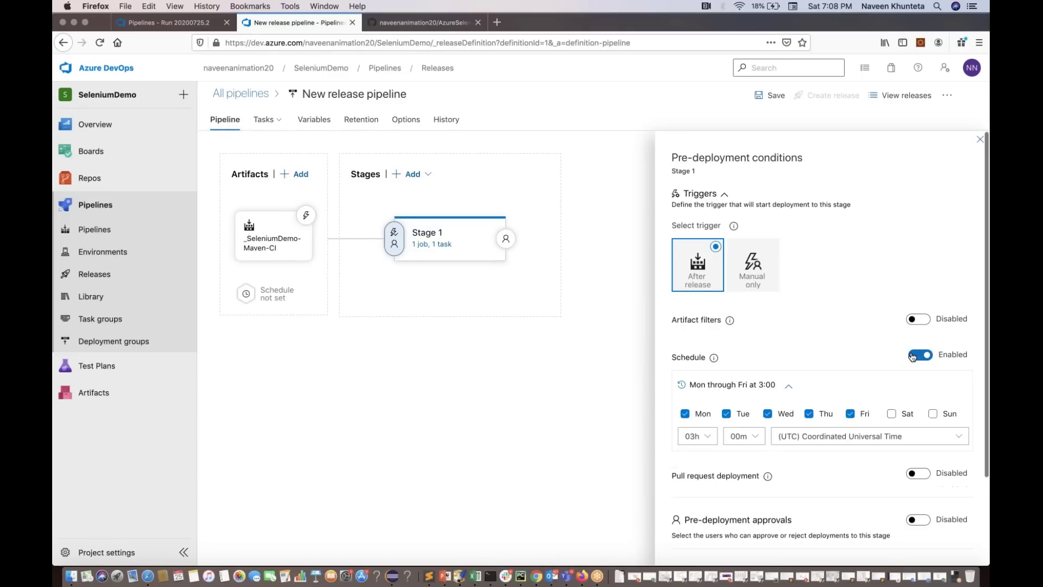
pyautogui.scroll(-3, 814, 451)
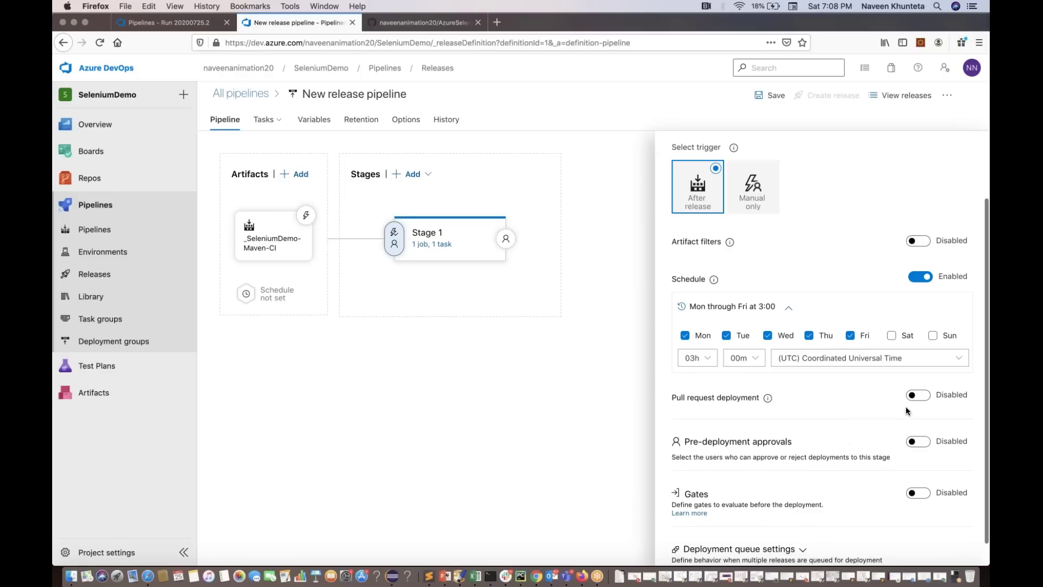
pyautogui.click(917, 396)
pyautogui.scroll(4, 849, 275)
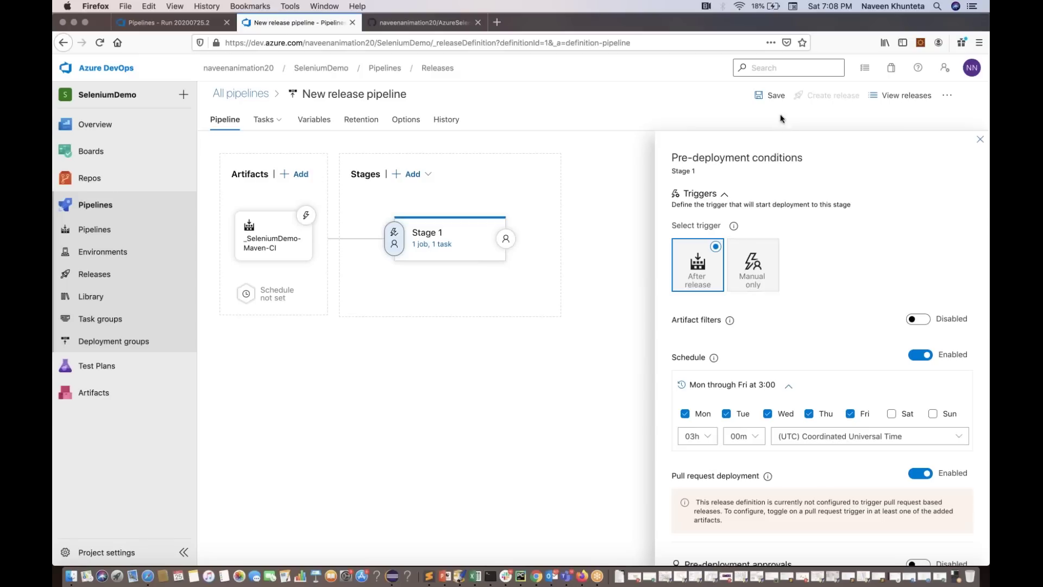
# Save the trigger changes and return to the Pipelines list
pyautogui.click(768, 97)
pyautogui.press('Return')
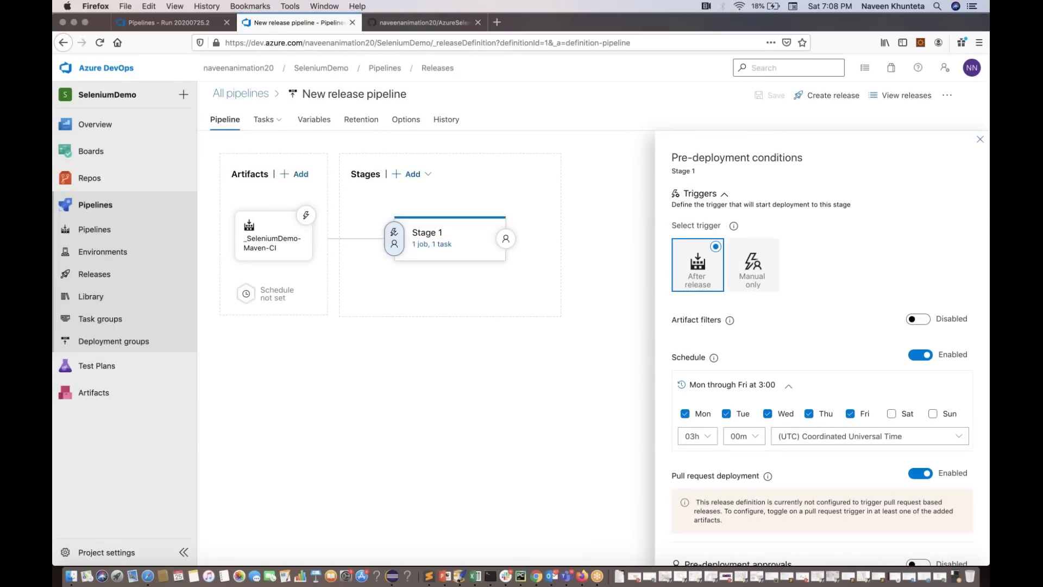
pyautogui.click(99, 233)
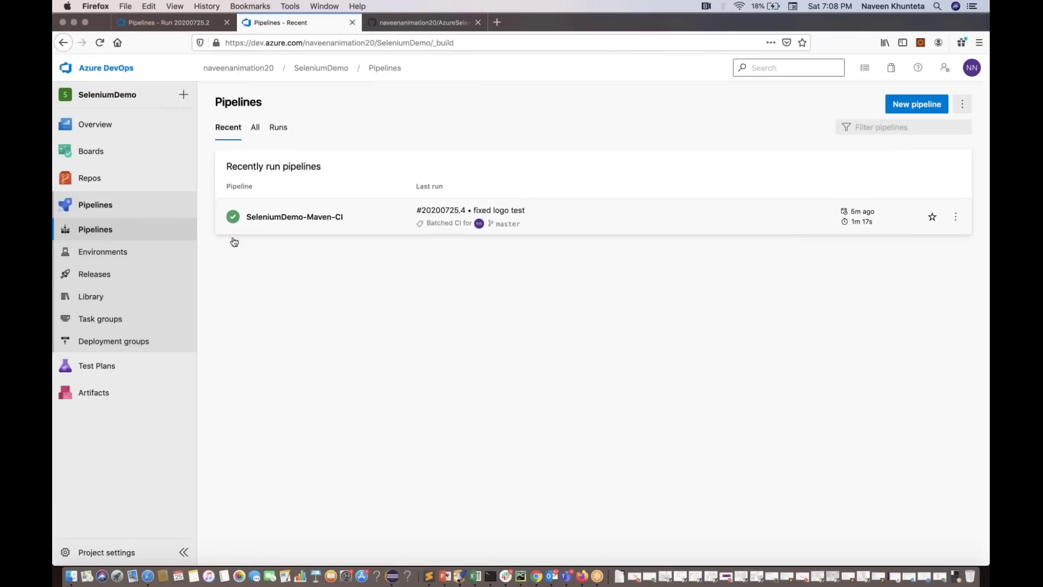
# Create and queue Release-1 from artifact 20200725.4, with Stage 1 set to manual trigger
pyautogui.click(92, 277)
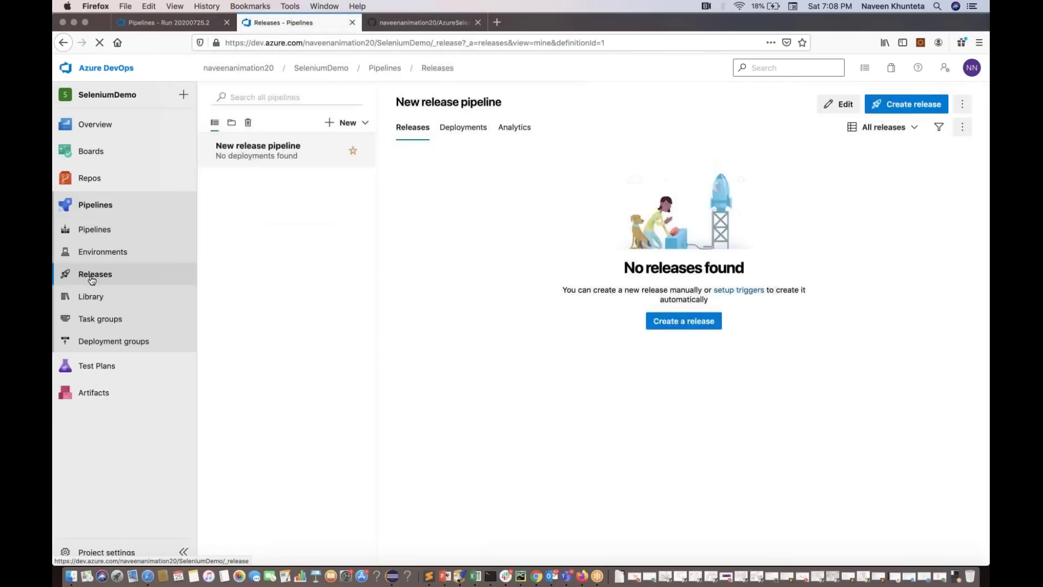
pyautogui.click(677, 321)
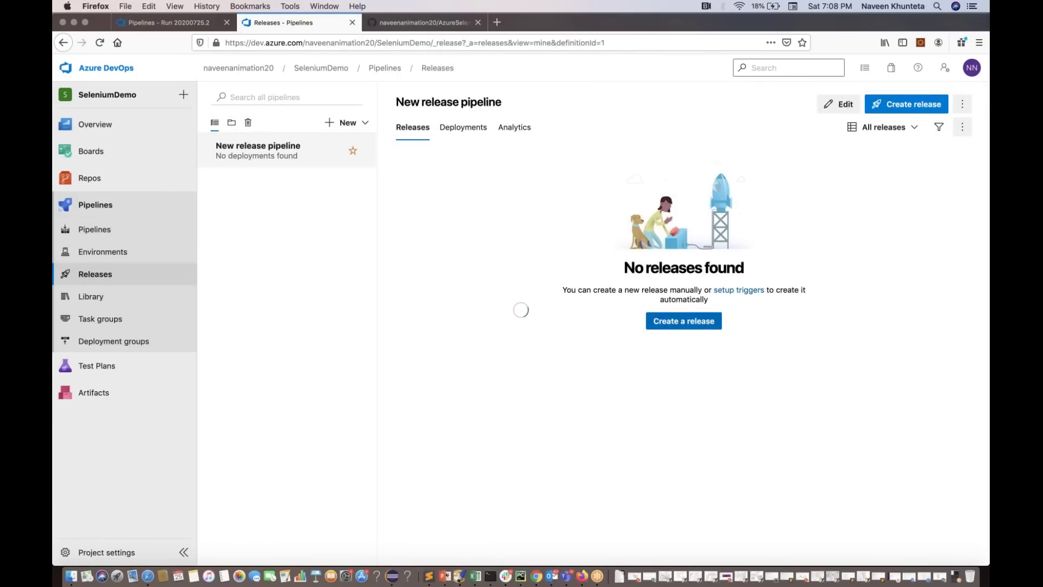
pyautogui.click(715, 152)
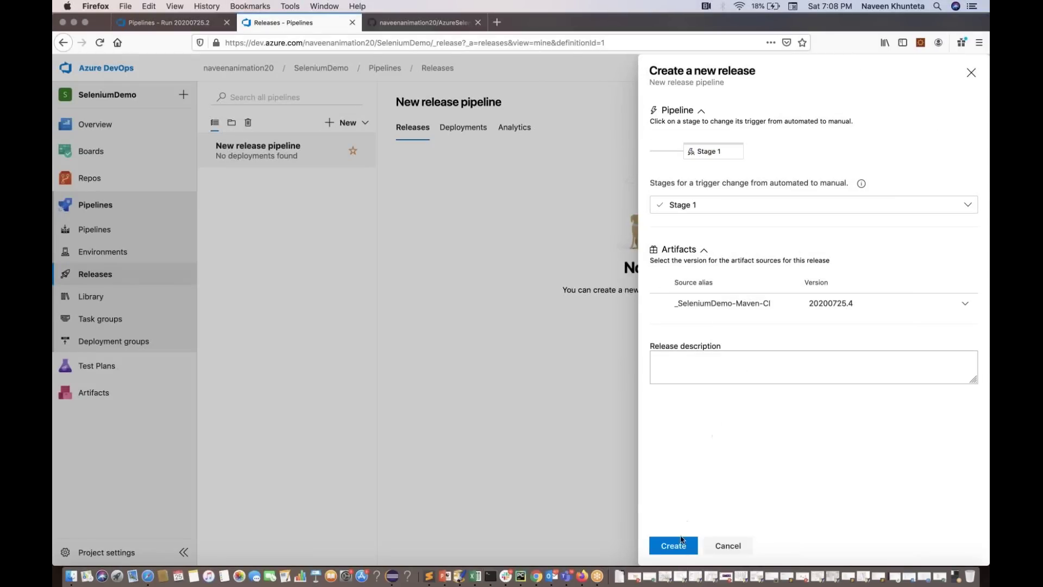
pyautogui.click(673, 545)
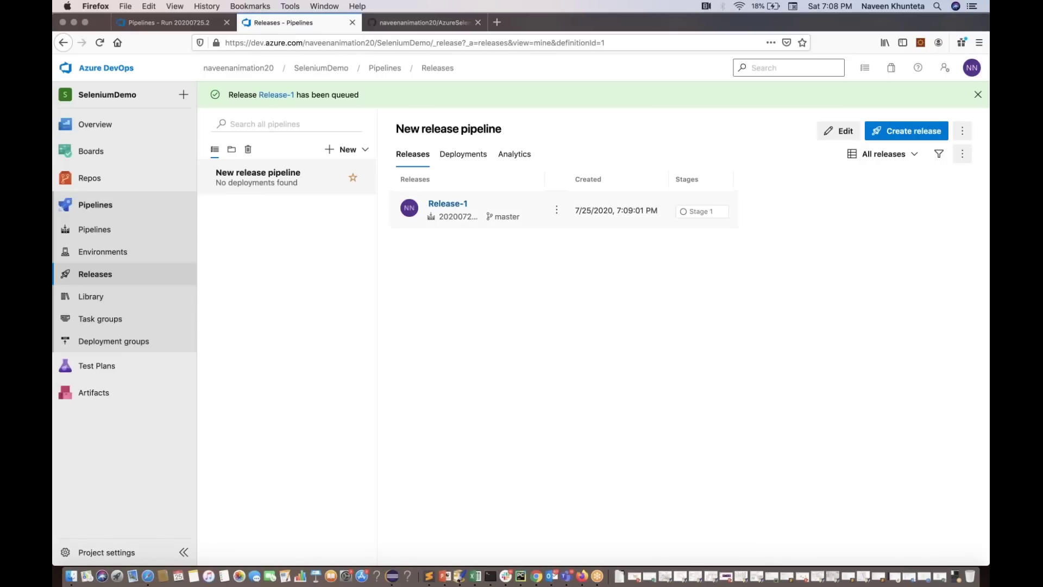
# Review Release-1's Stage 1 summary, return to Pipelines, and switch to Eclipse's FreshWorksTest results
pyautogui.click(452, 208)
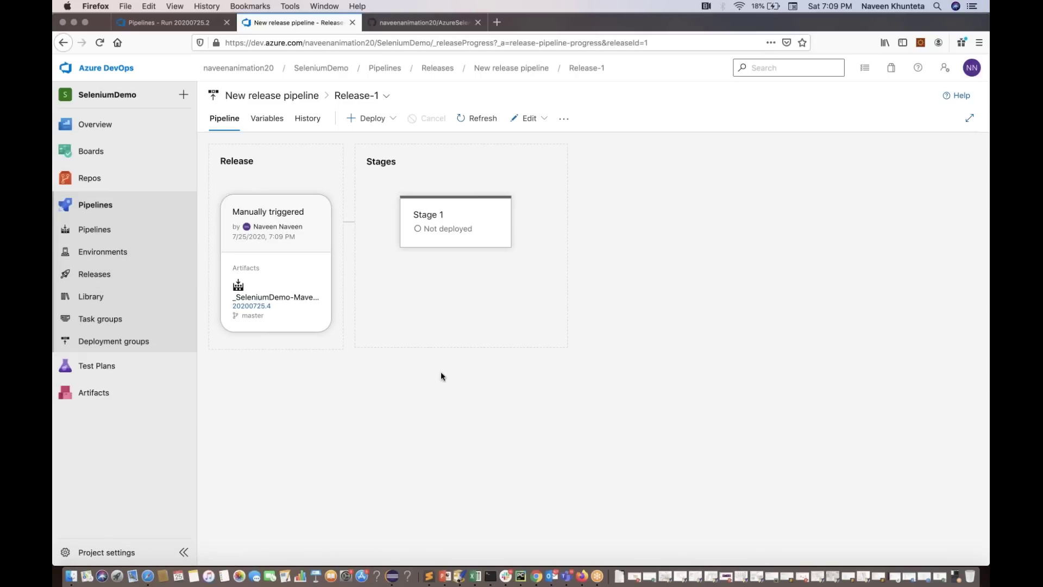
pyautogui.click(276, 286)
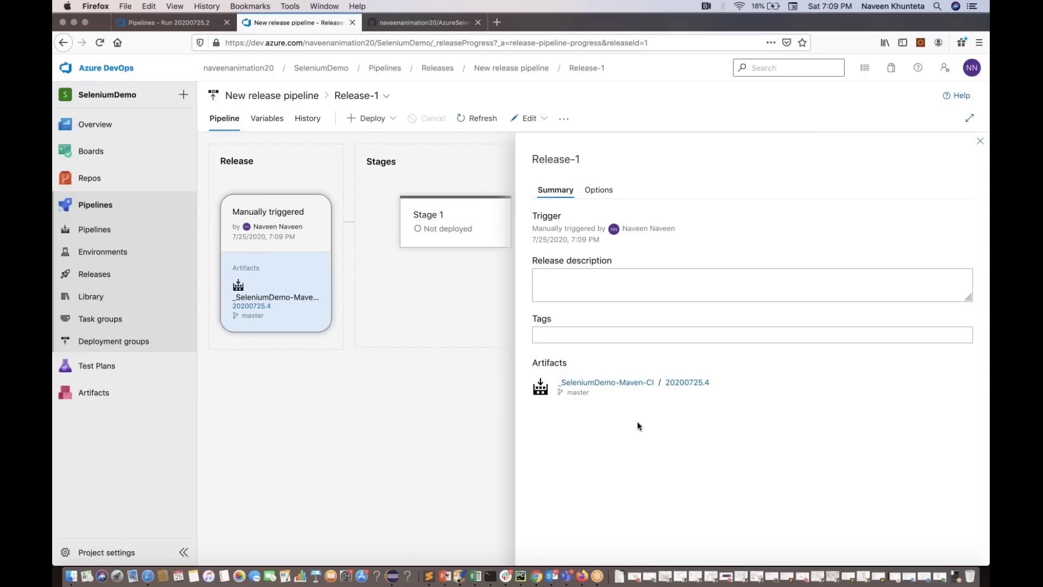
pyautogui.click(981, 142)
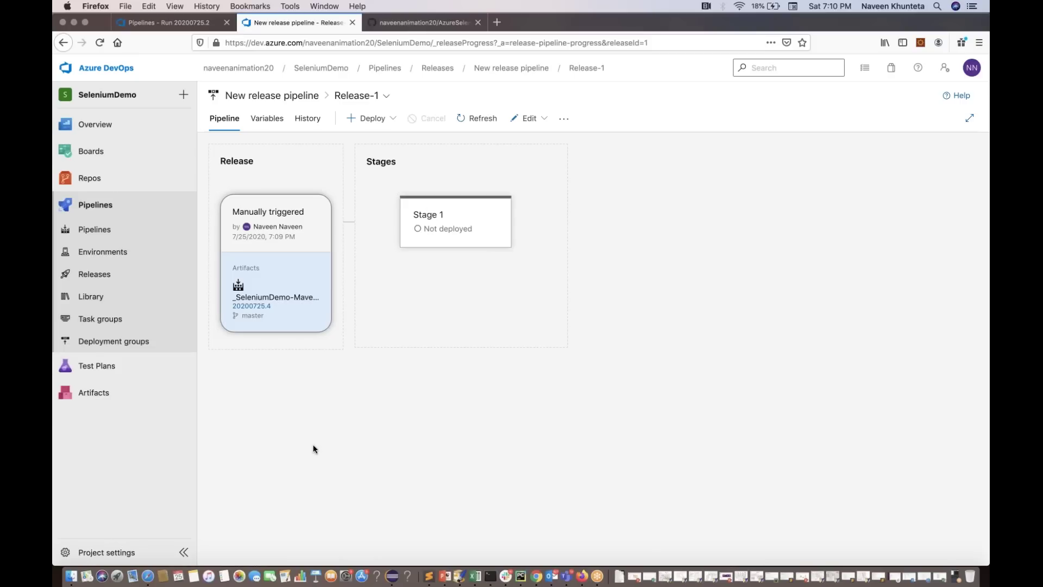
pyautogui.click(122, 228)
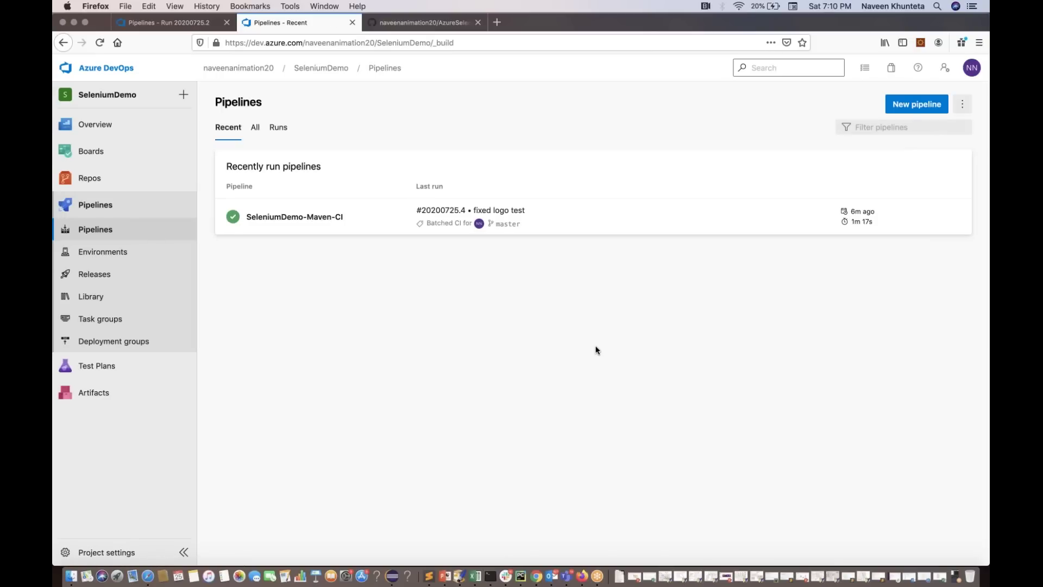
pyautogui.hotkey('ctrl', 'Right')
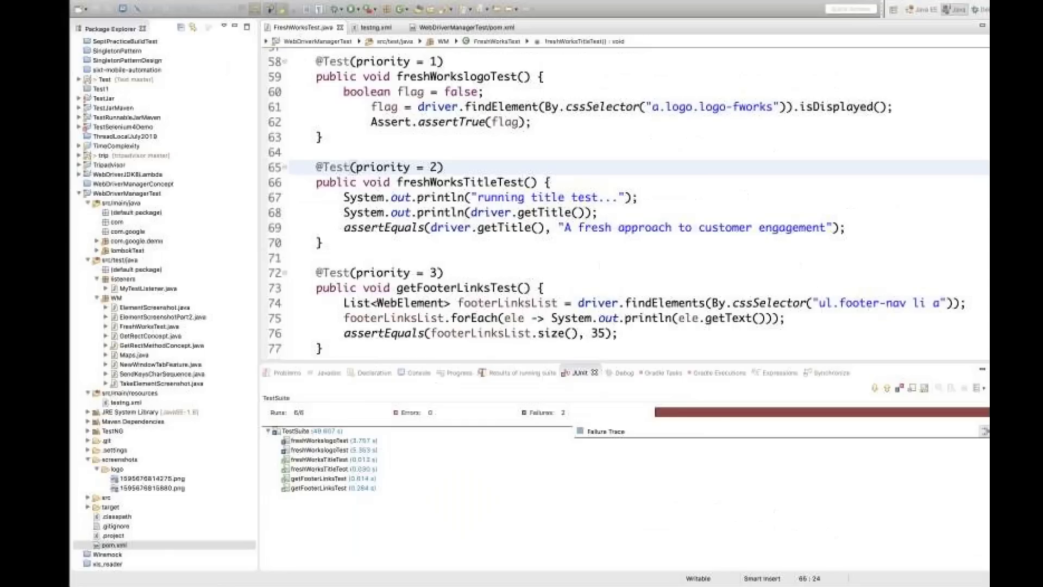